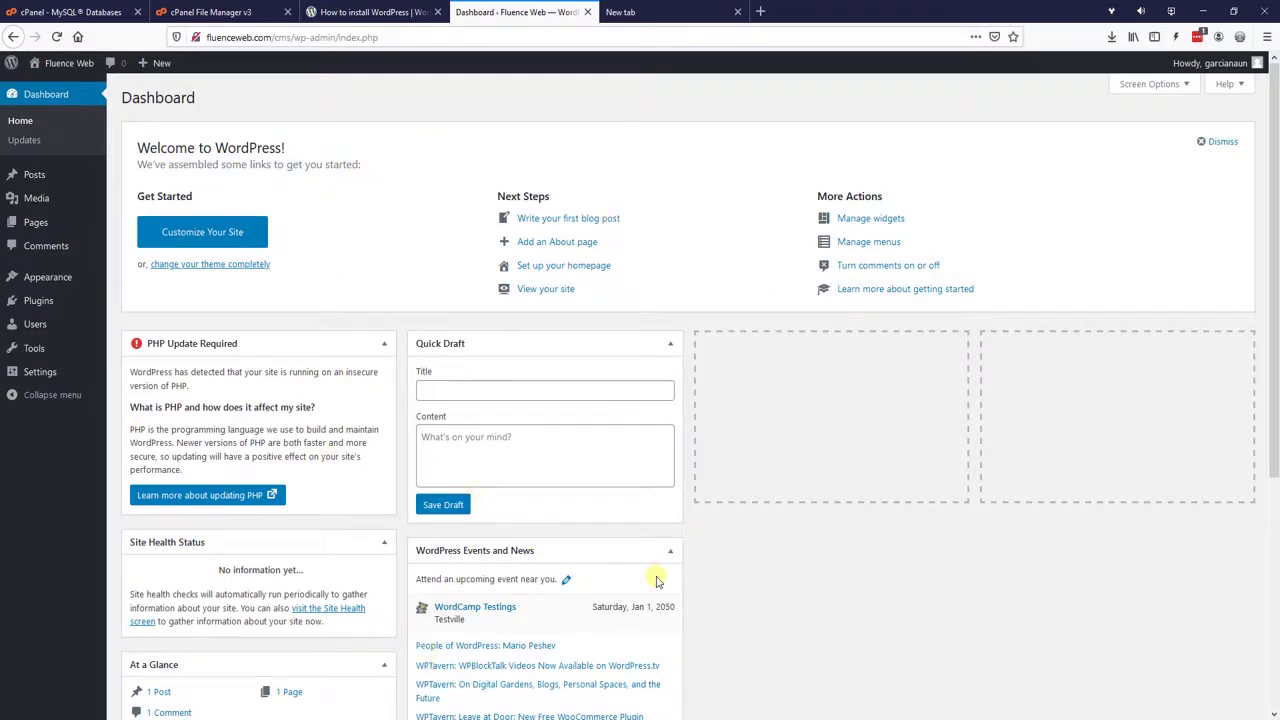
Step: Move the Activity widget into the dashboard's empty third column and WordPress Events and News into the fourth
scroll(654, 572, down, 2)
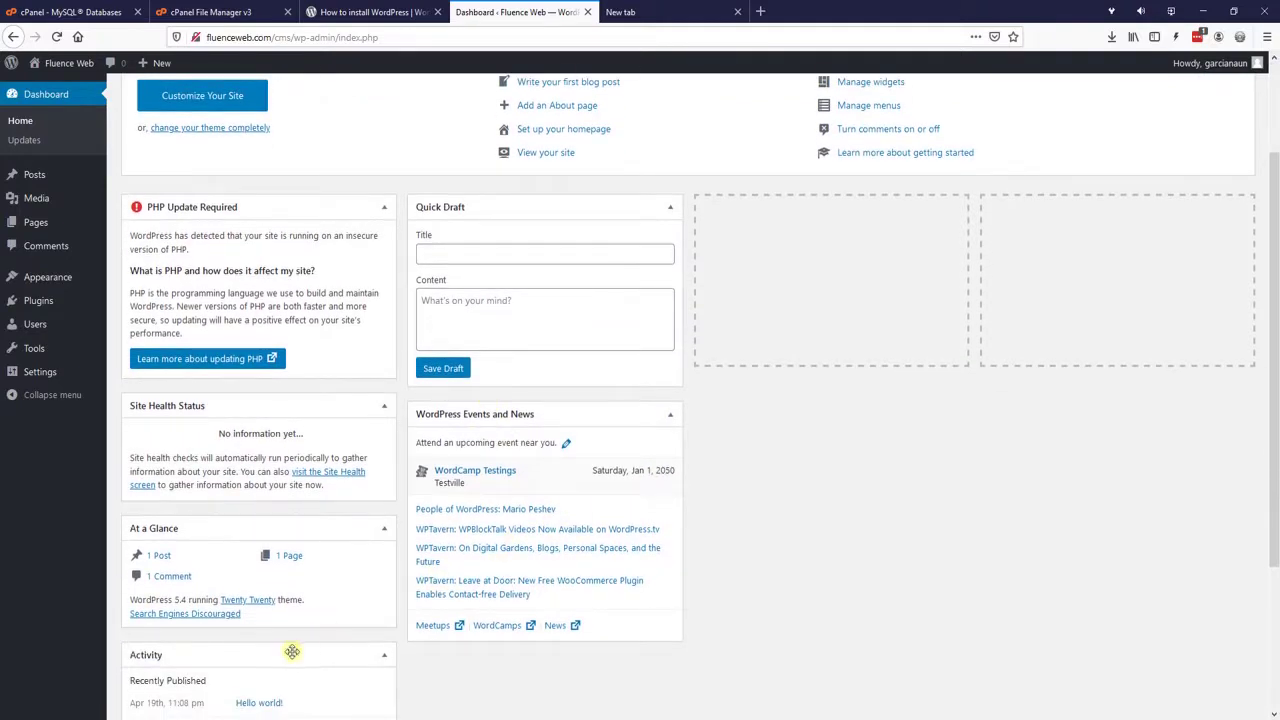
drag(224, 655, 803, 220)
drag(560, 443, 1125, 243)
scroll(560, 470, up, 2)
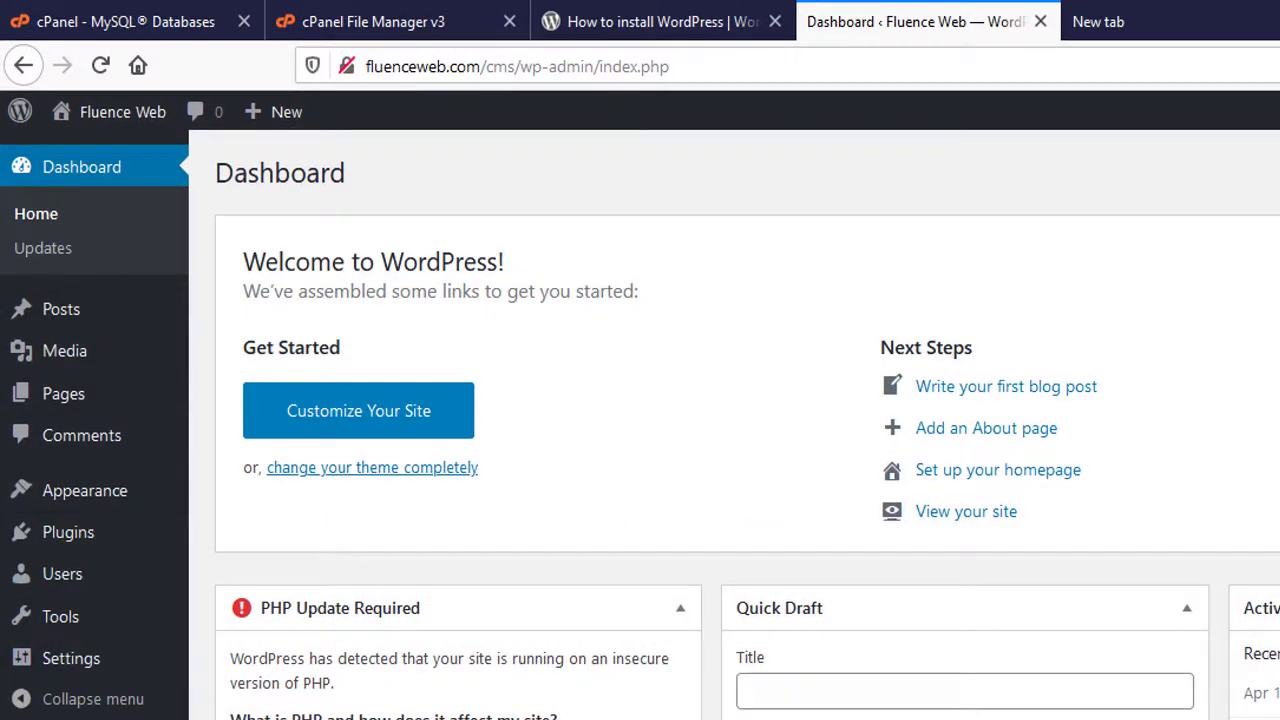
mouse_move(89, 320)
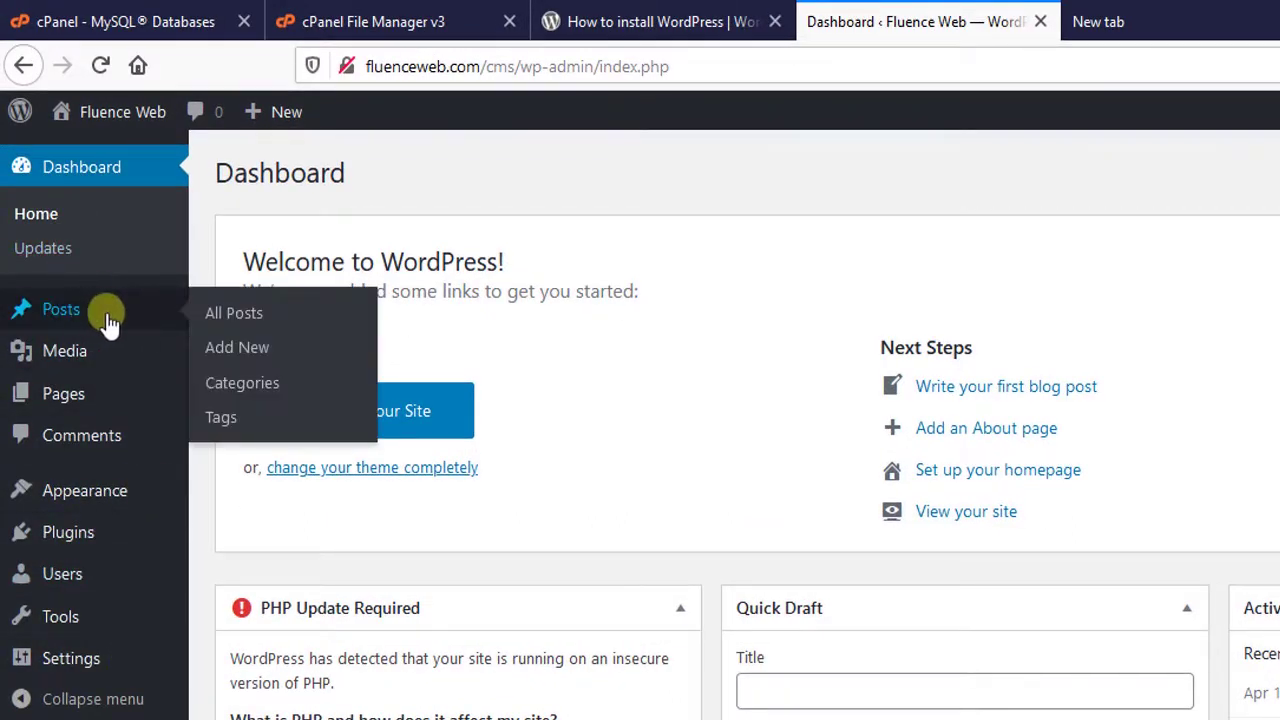
mouse_move(112, 352)
mouse_move(119, 396)
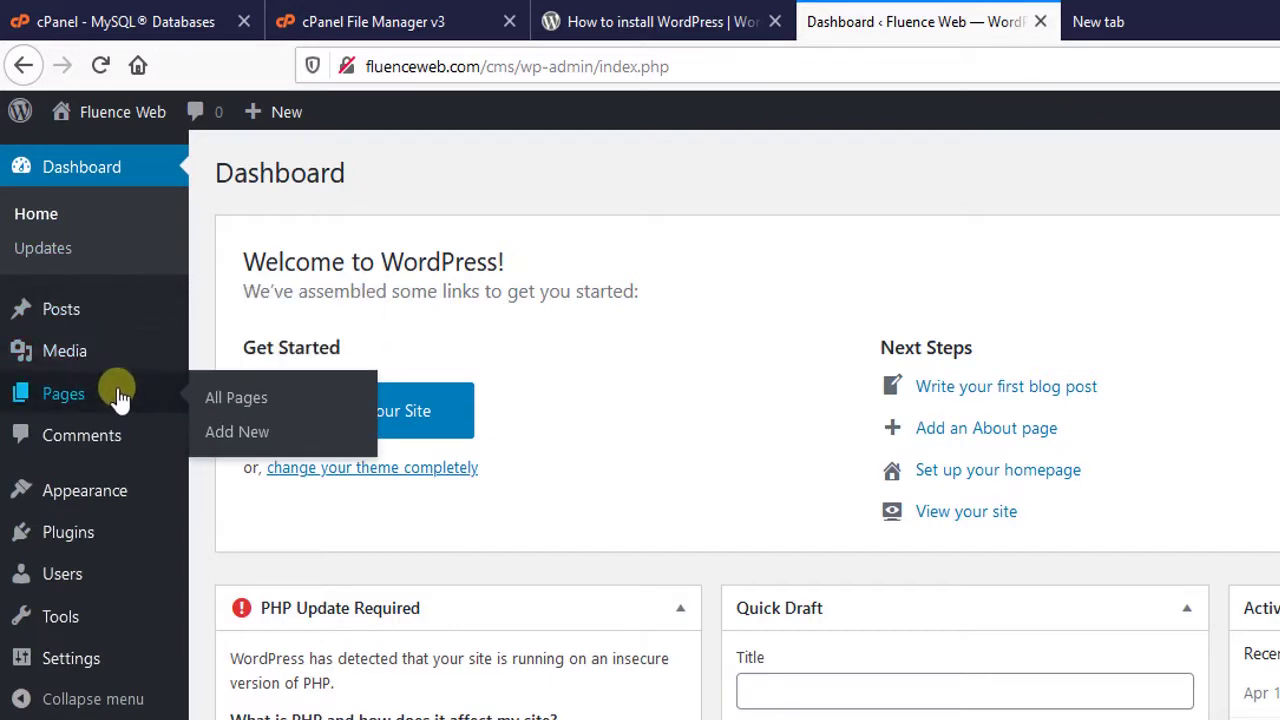
mouse_move(97, 507)
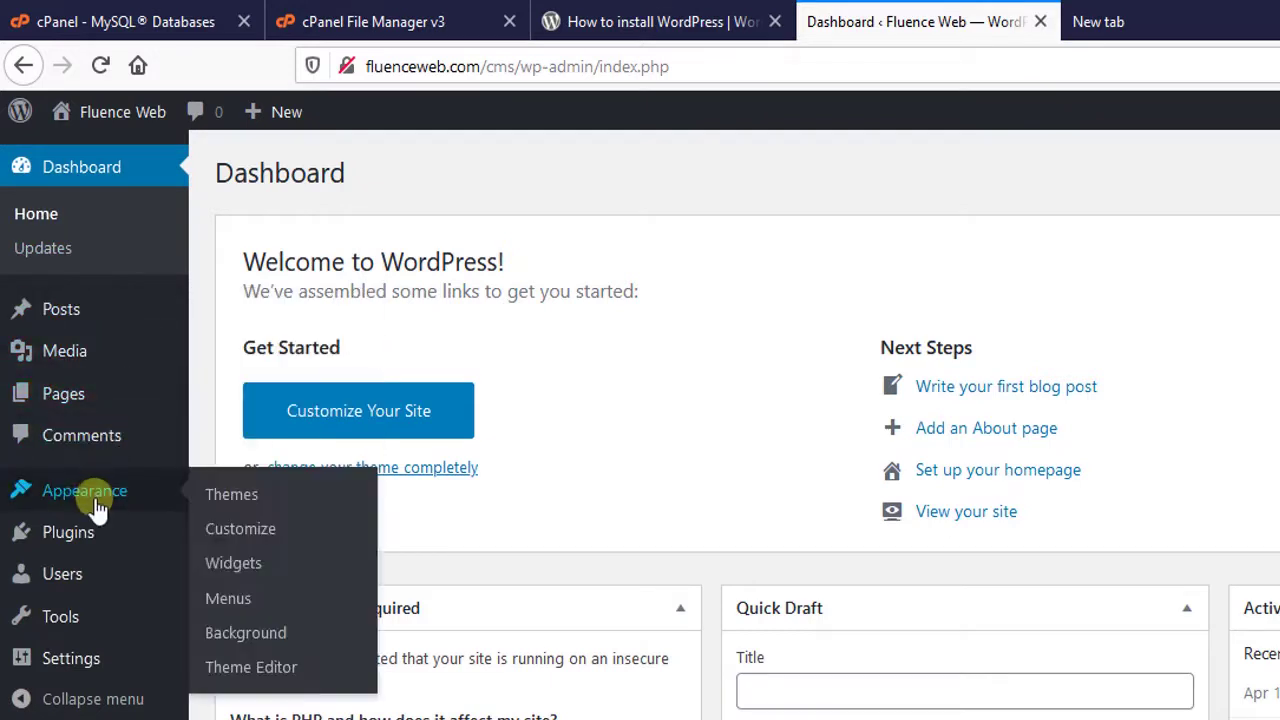
mouse_move(113, 536)
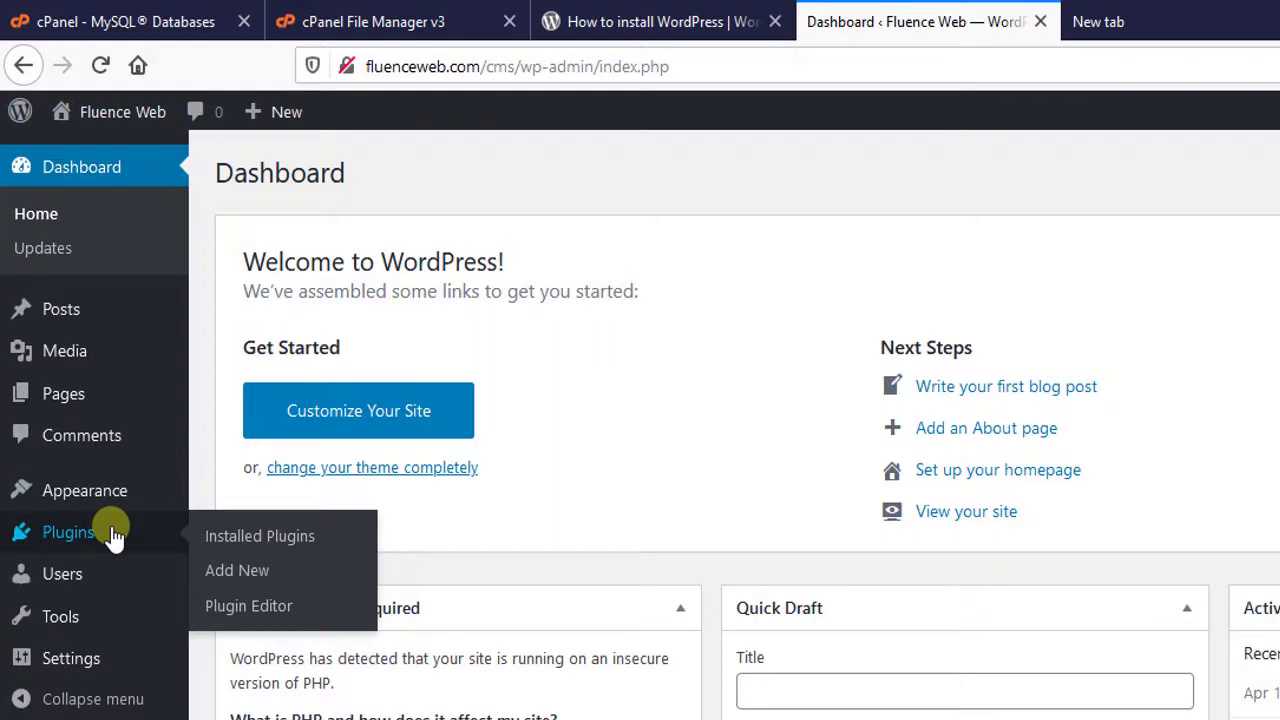
mouse_move(120, 582)
mouse_move(120, 622)
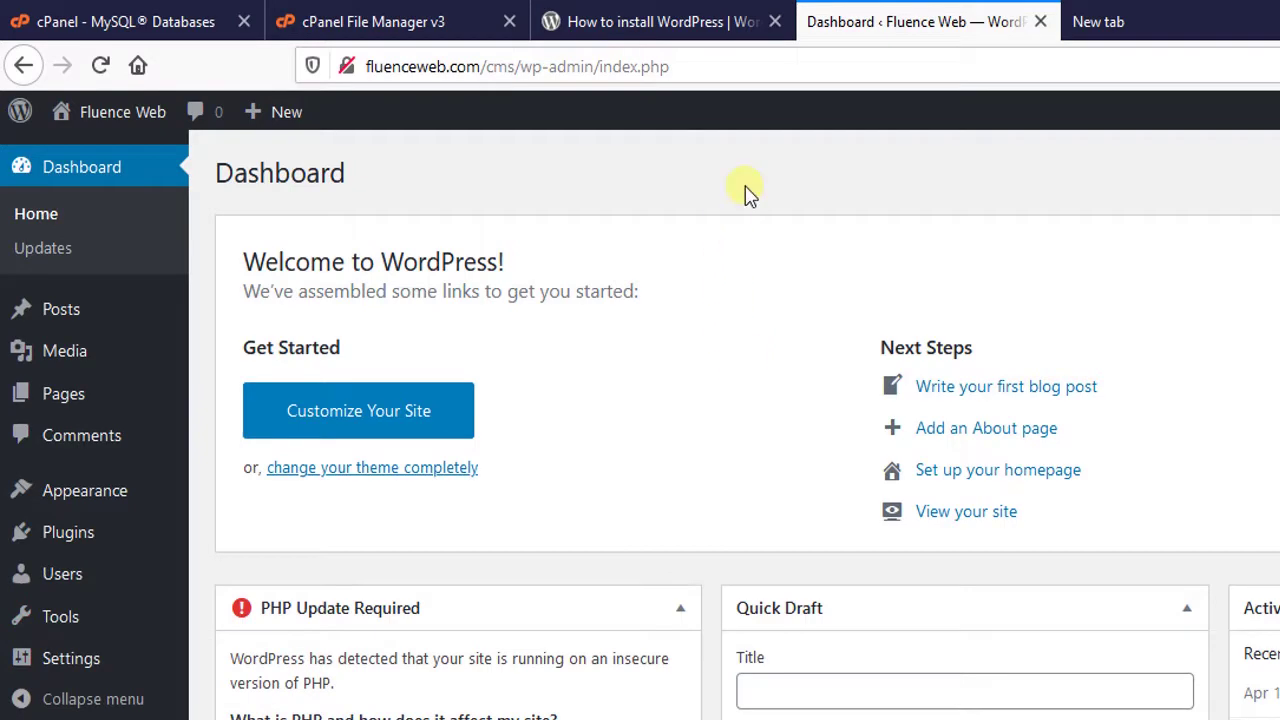
Step: View the public home page at fluenceweb.com/cms/ in the spare browser tab and look over its content
click(1082, 14)
text(fluenceweb.com/cms/wp-)
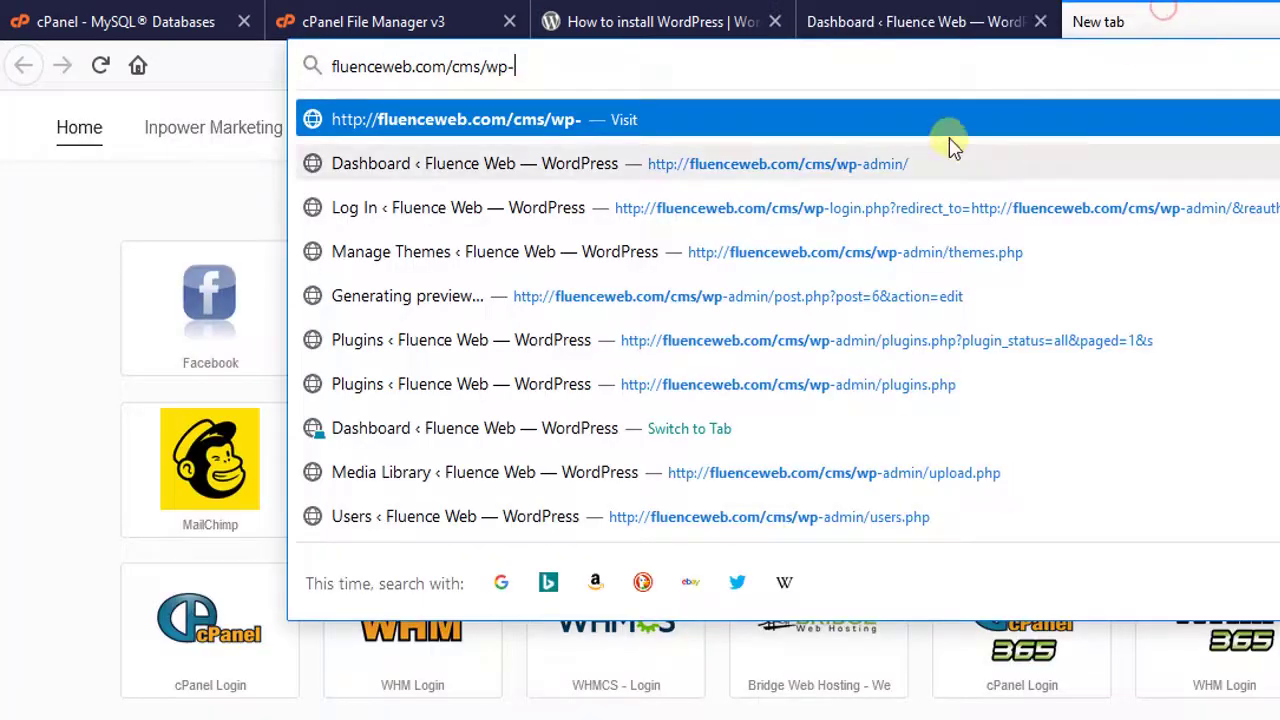
drag(737, 57, 306, 43)
key(BackSpace)
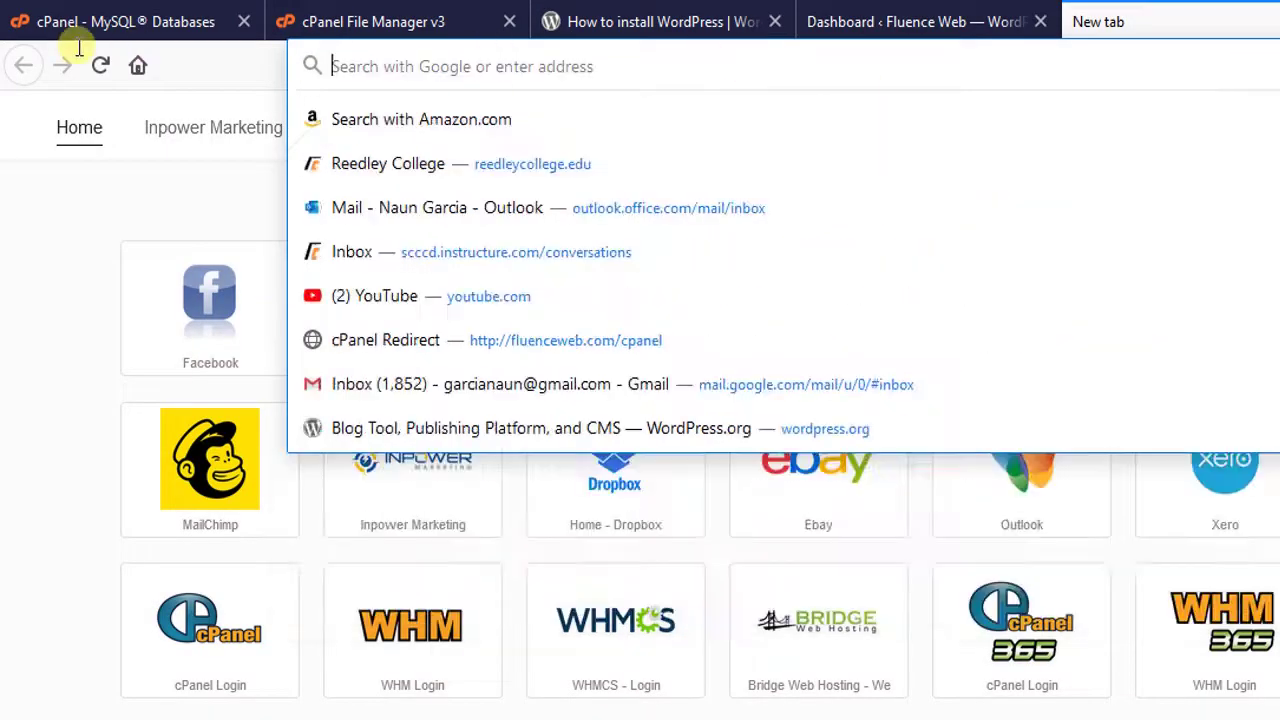
text(flue)
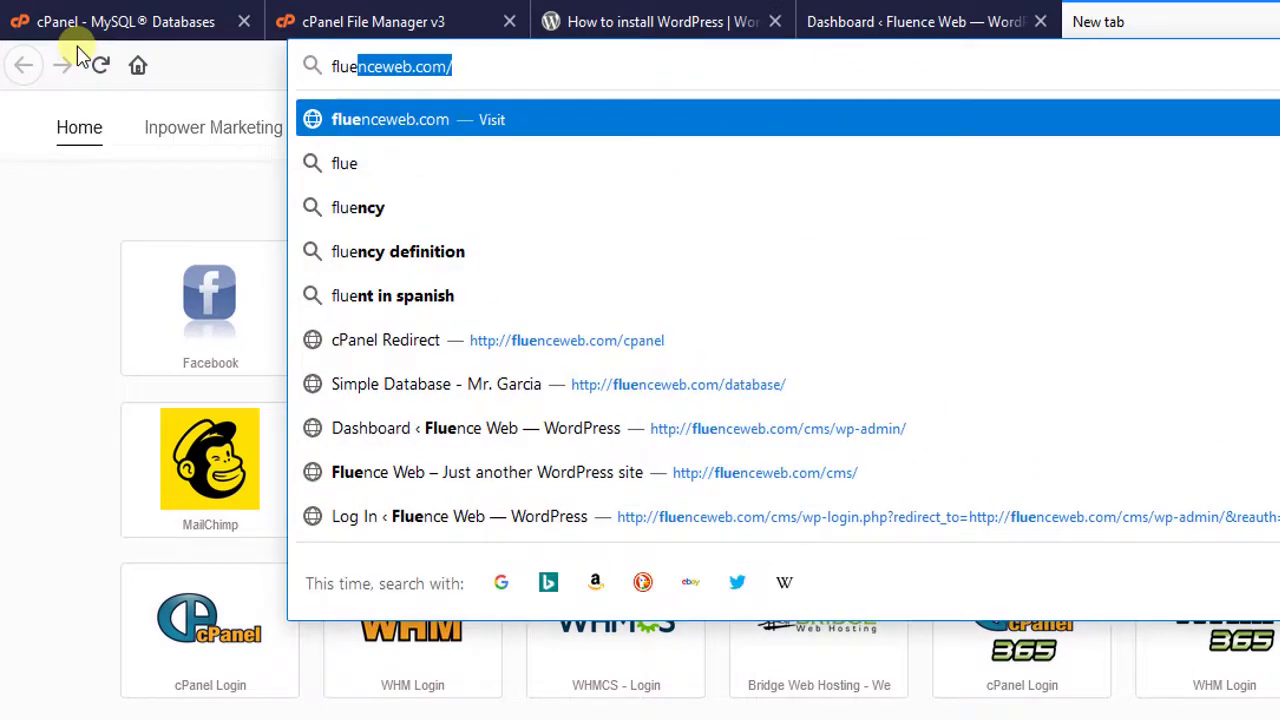
text(nceweb.c)
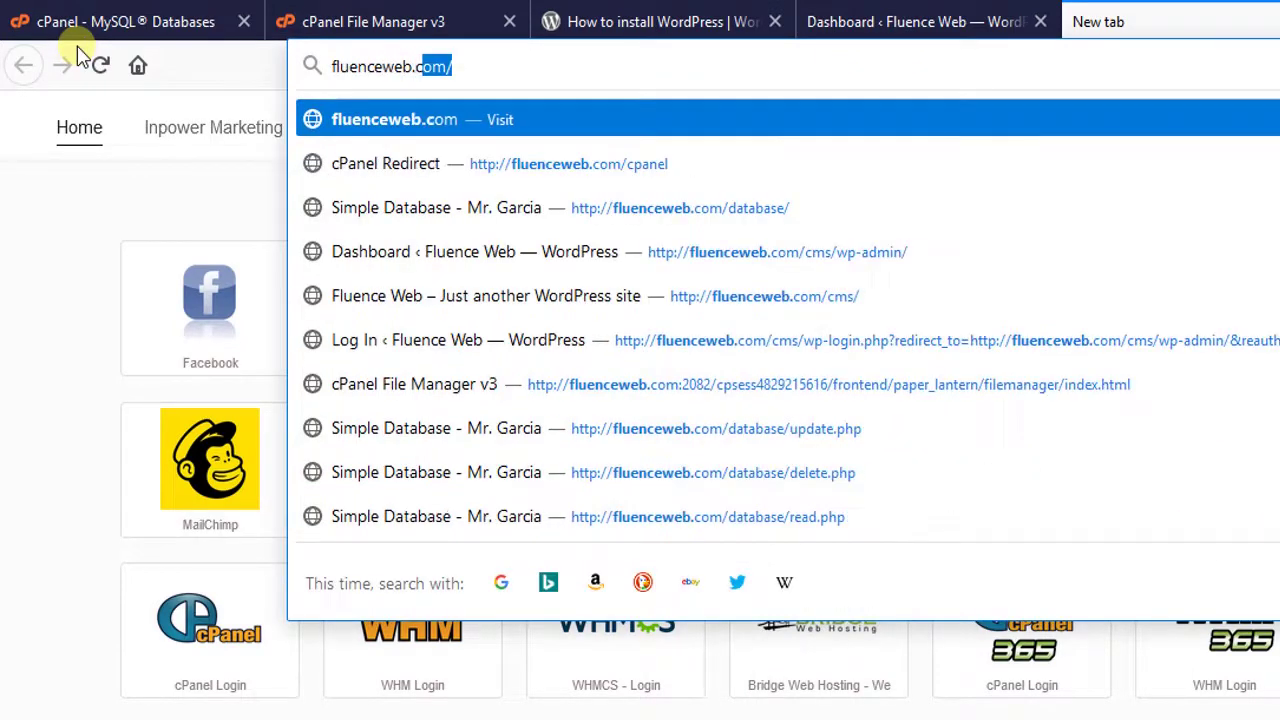
text(om/)
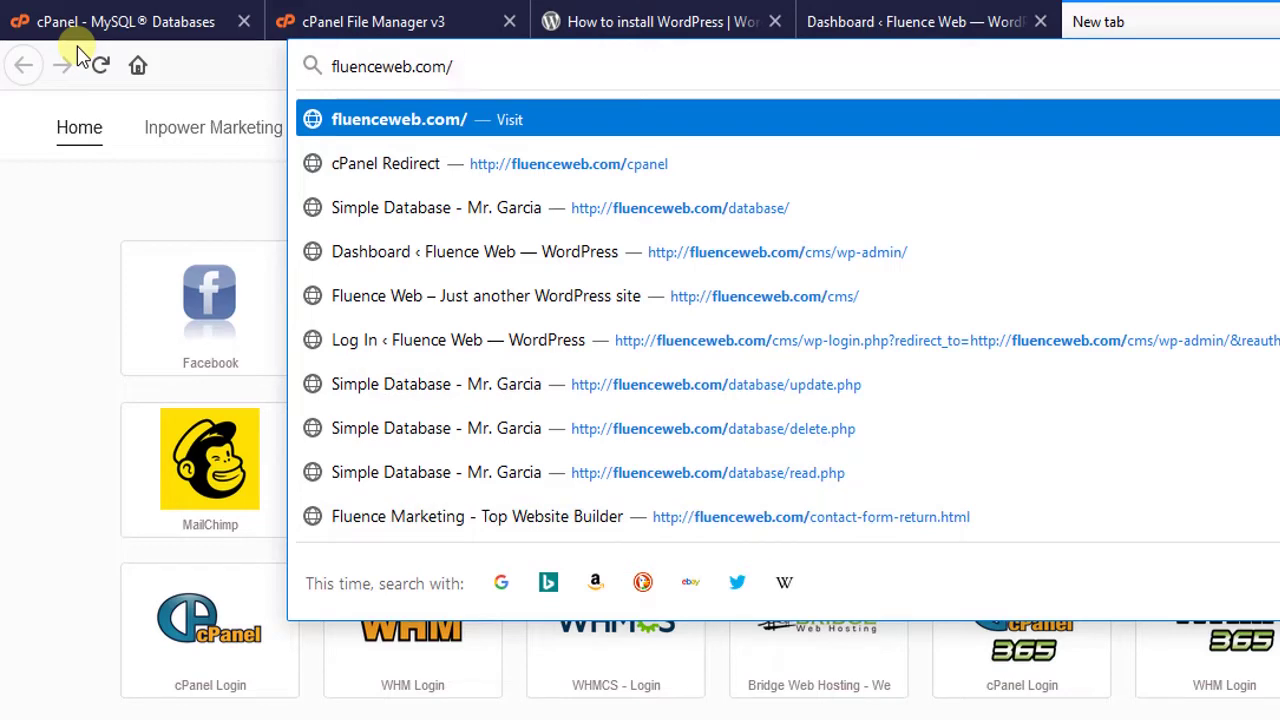
text(cms/)
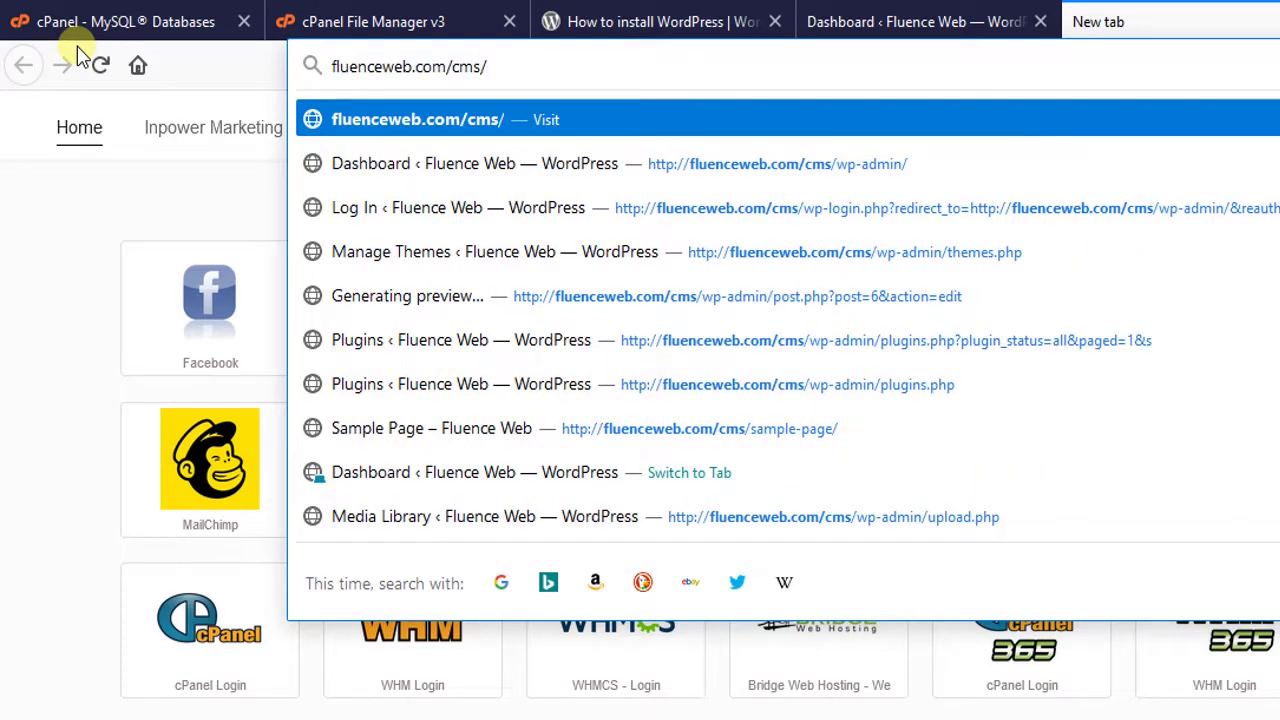
key(Return)
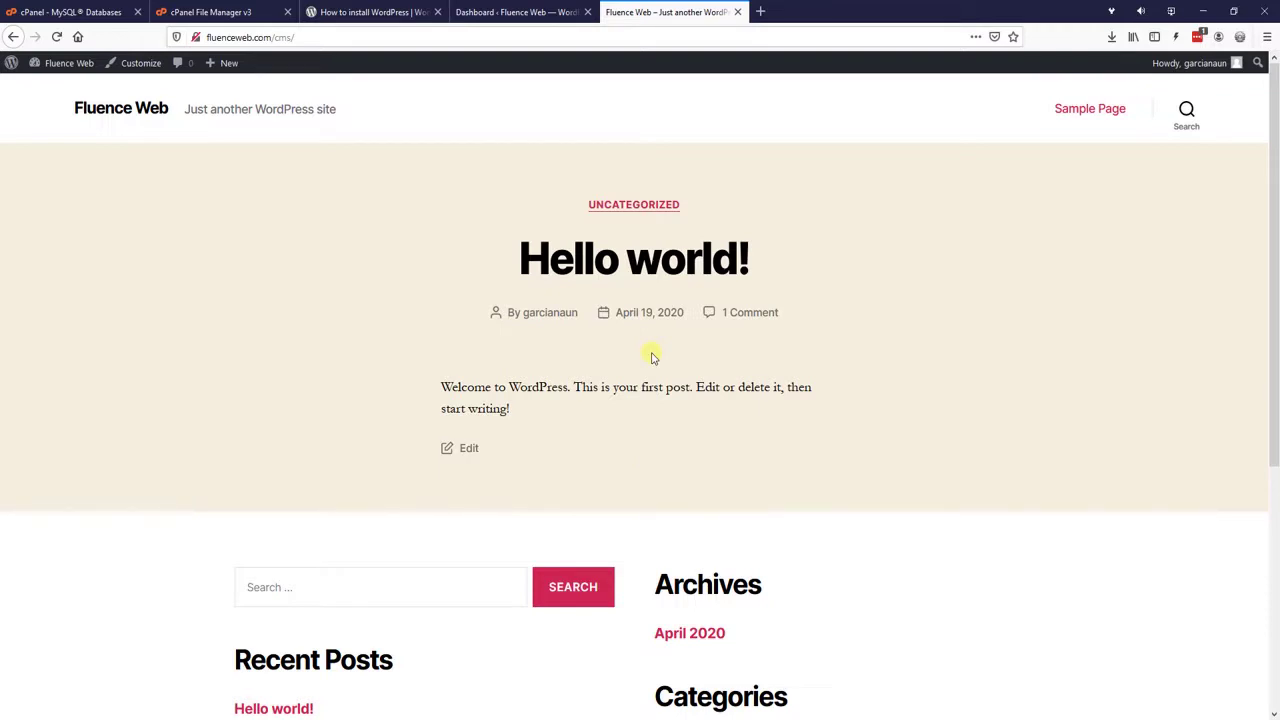
scroll(805, 410, down, 4)
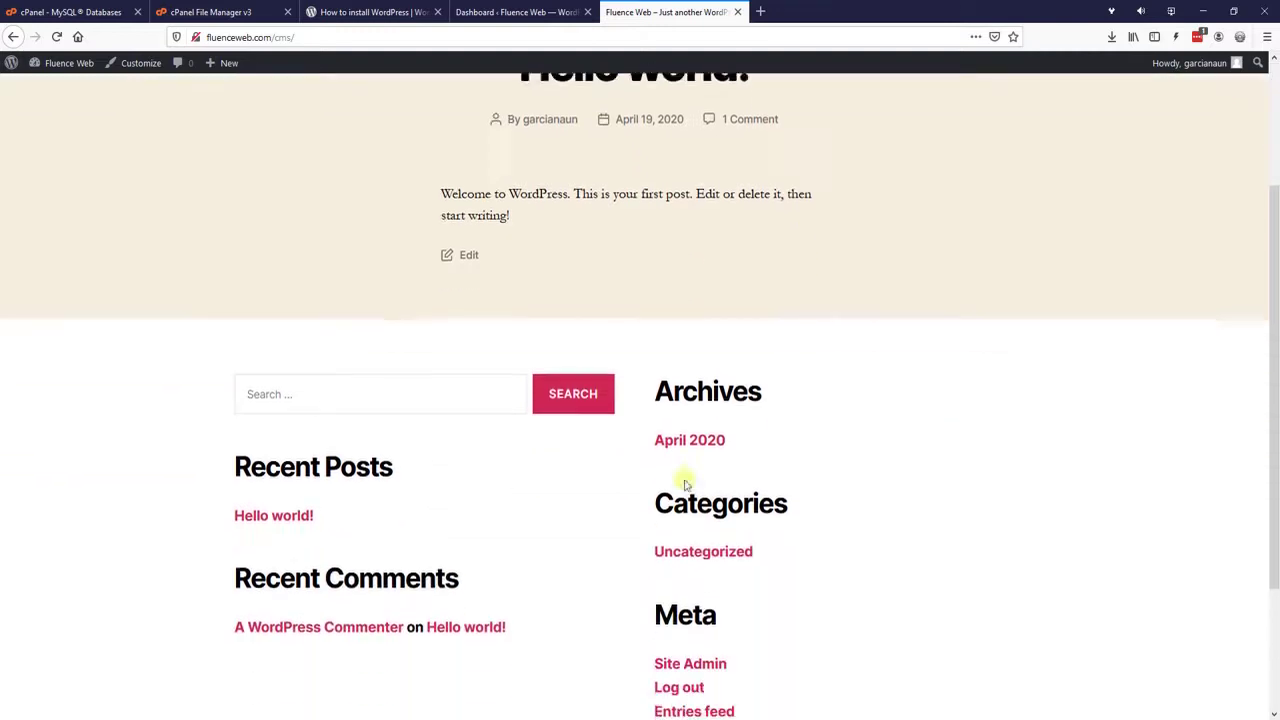
scroll(627, 445, up, 4)
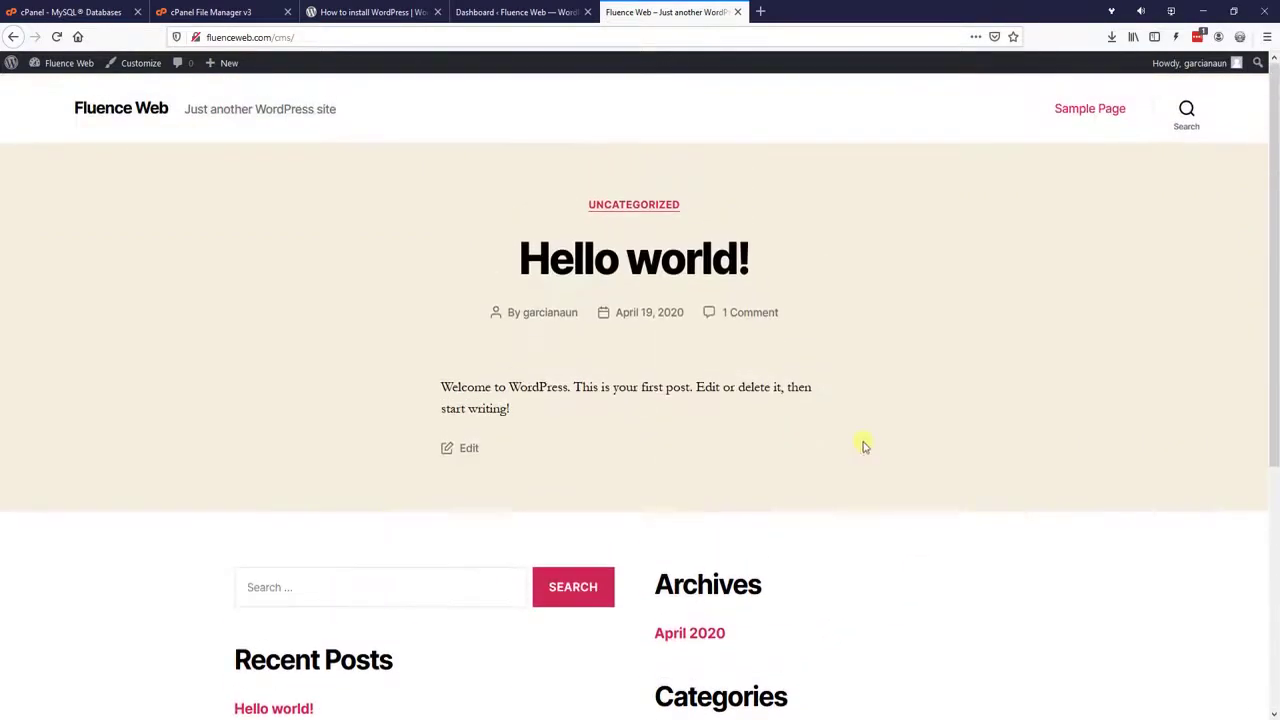
Step: Return to the WordPress dashboard and open the Media Library in a separate browser tab
click(519, 12)
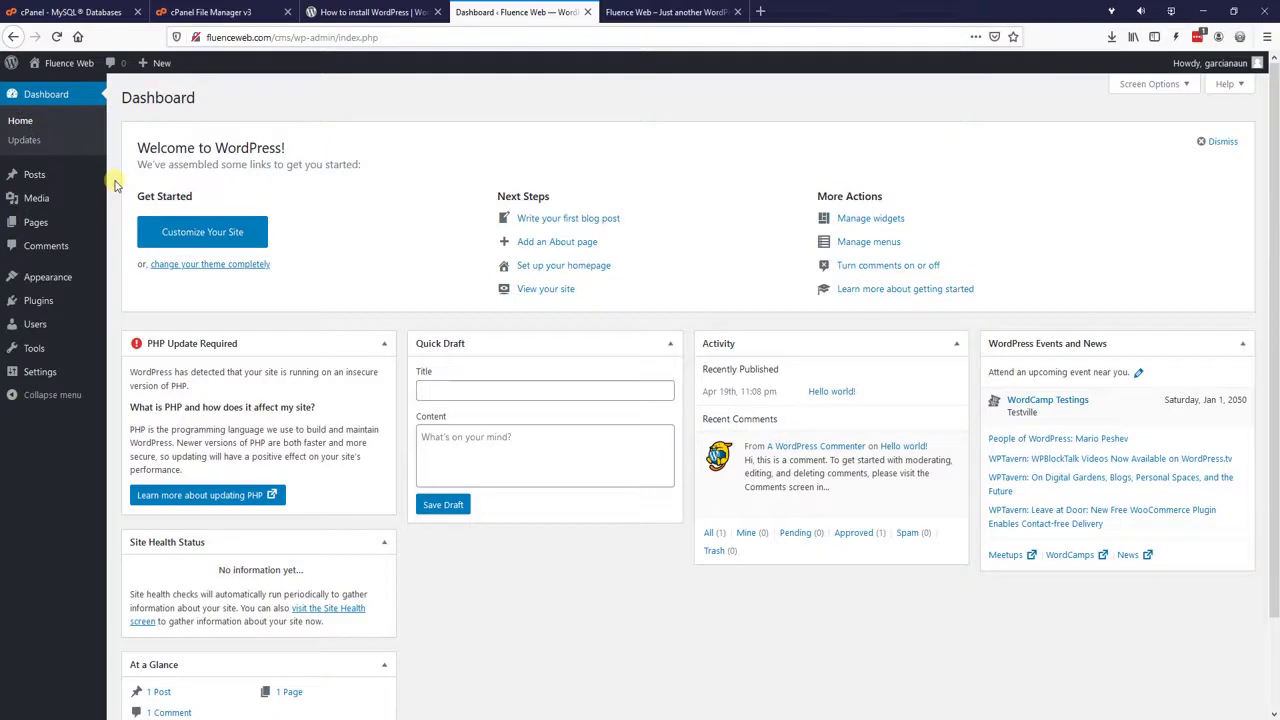
mouse_move(57, 198)
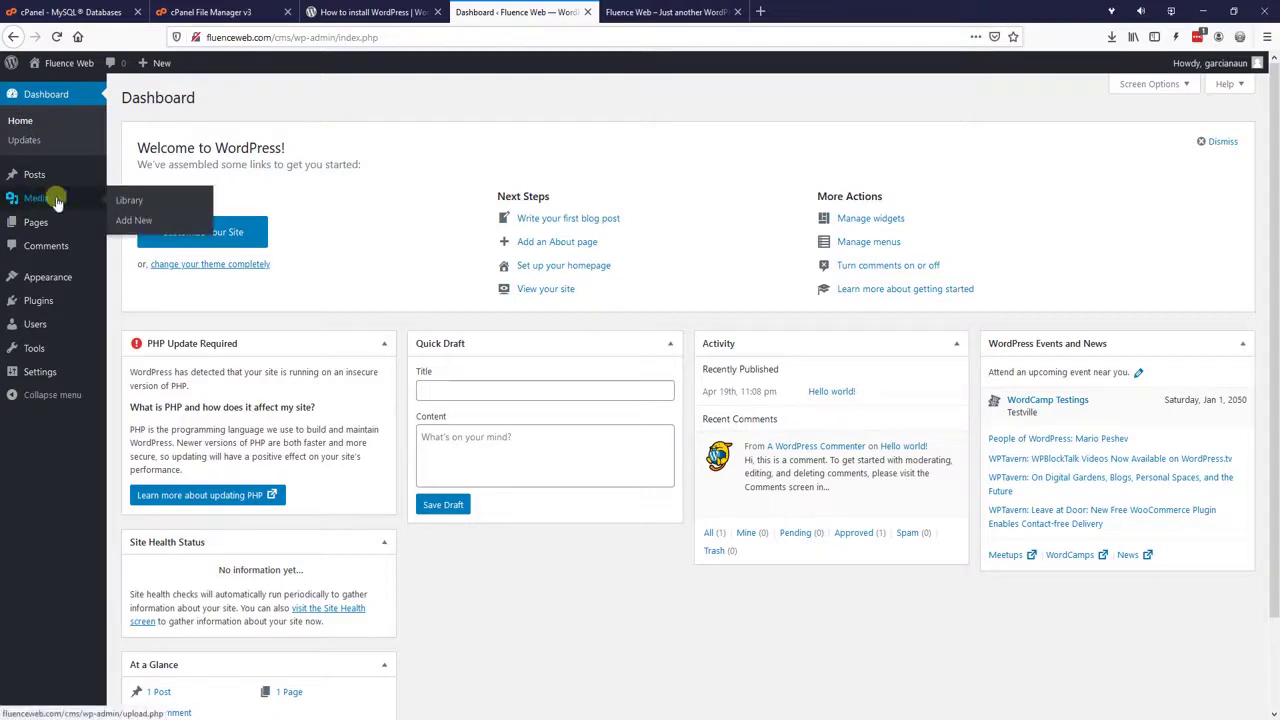
mouse_move(36, 176)
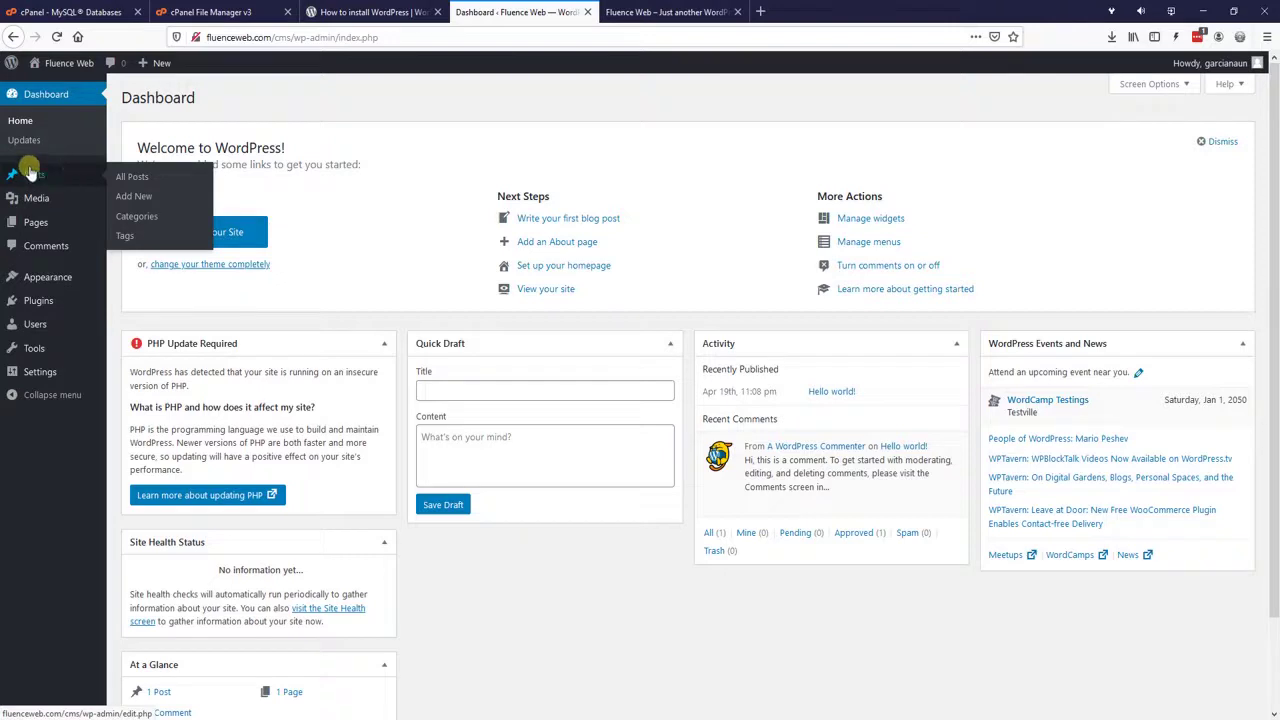
mouse_move(45, 229)
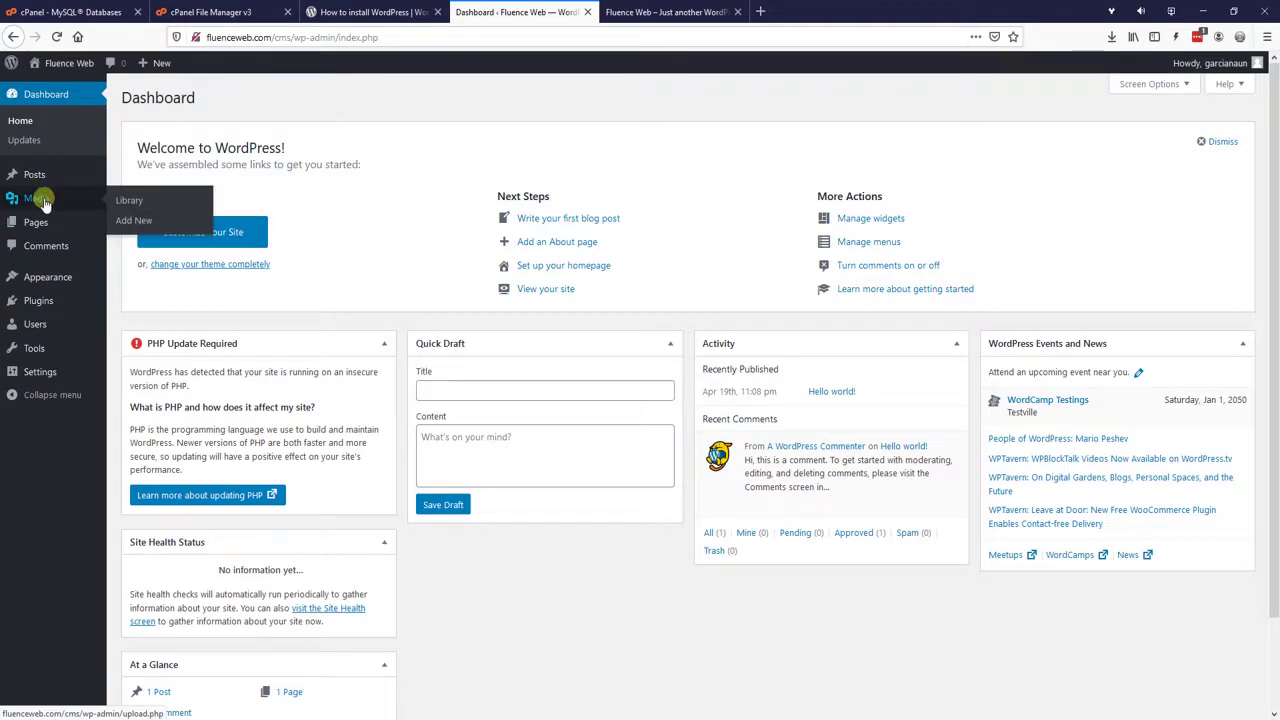
middle_click(43, 203)
click(625, 11)
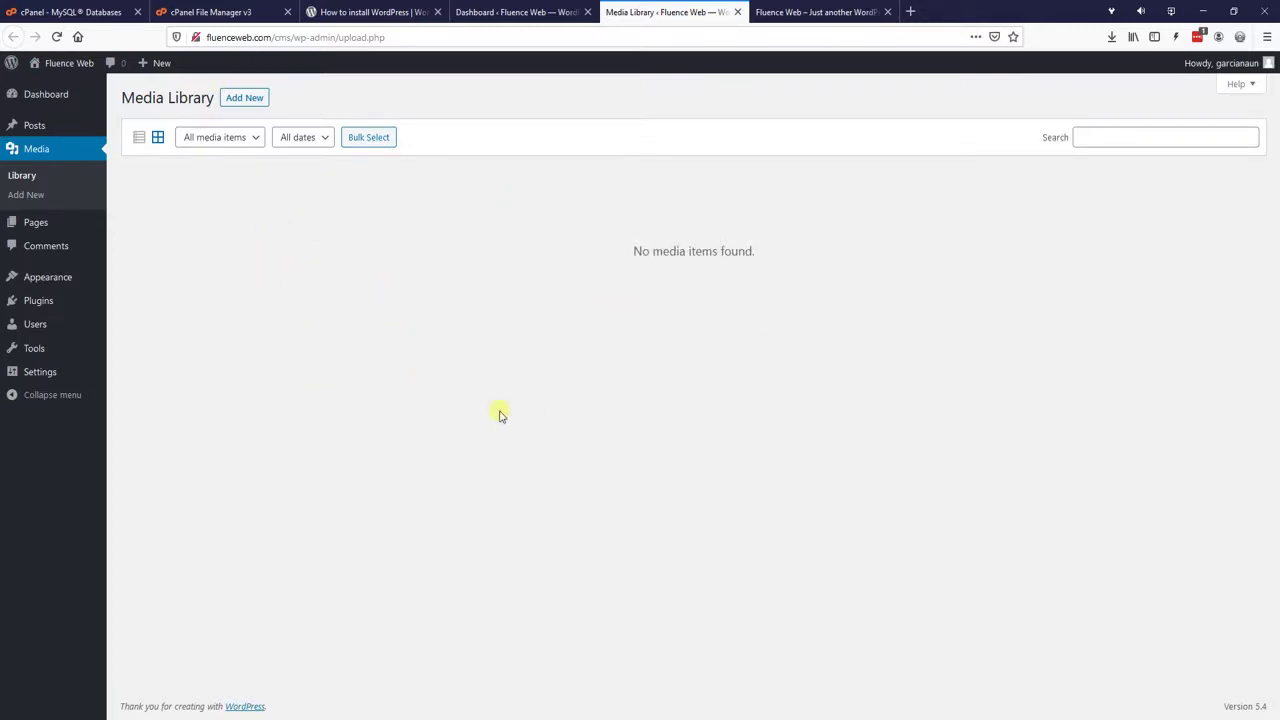
Step: Upload the image mf_cool_office_space_17.jpg from the Desktop to the Media Library
click(257, 102)
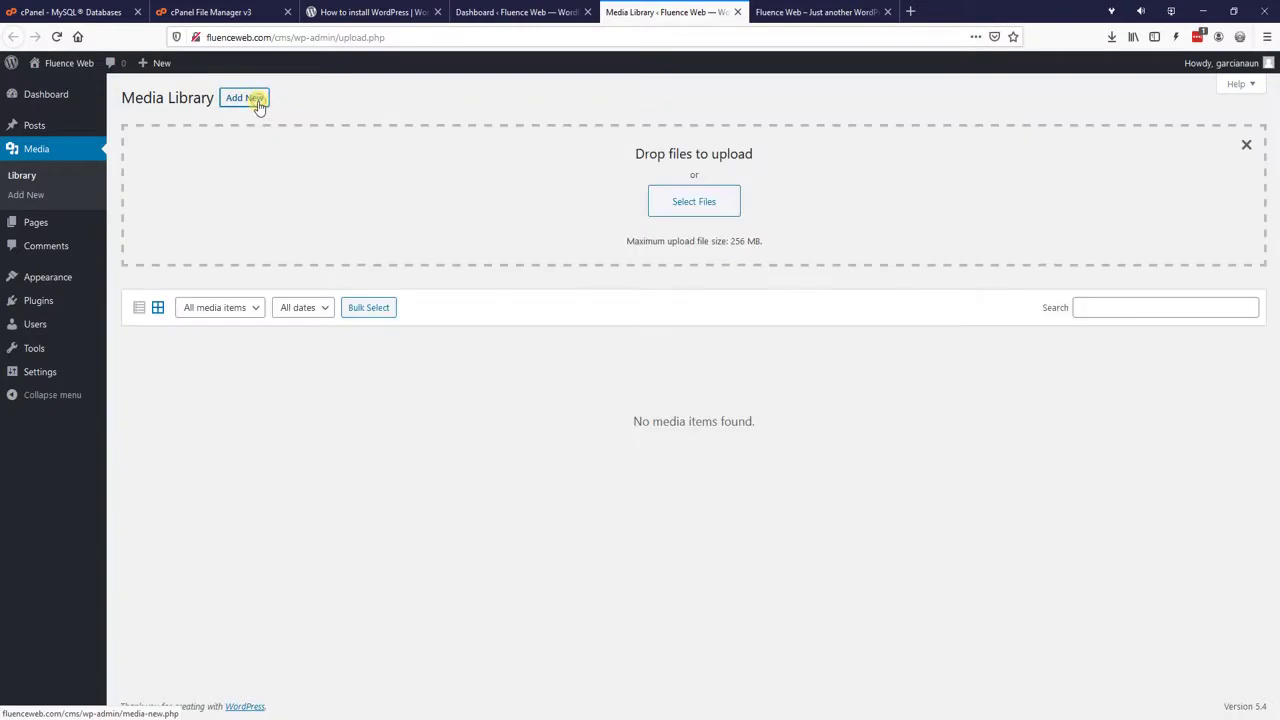
click(700, 201)
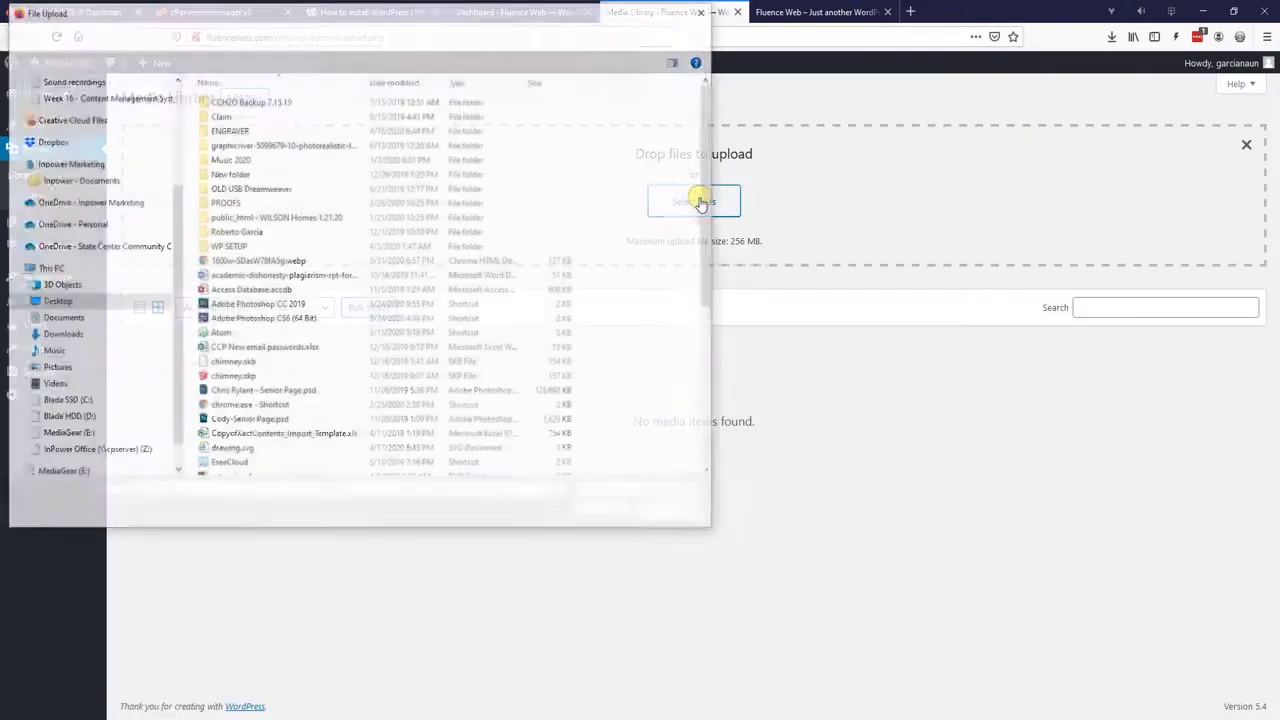
scroll(455, 316, down, 2)
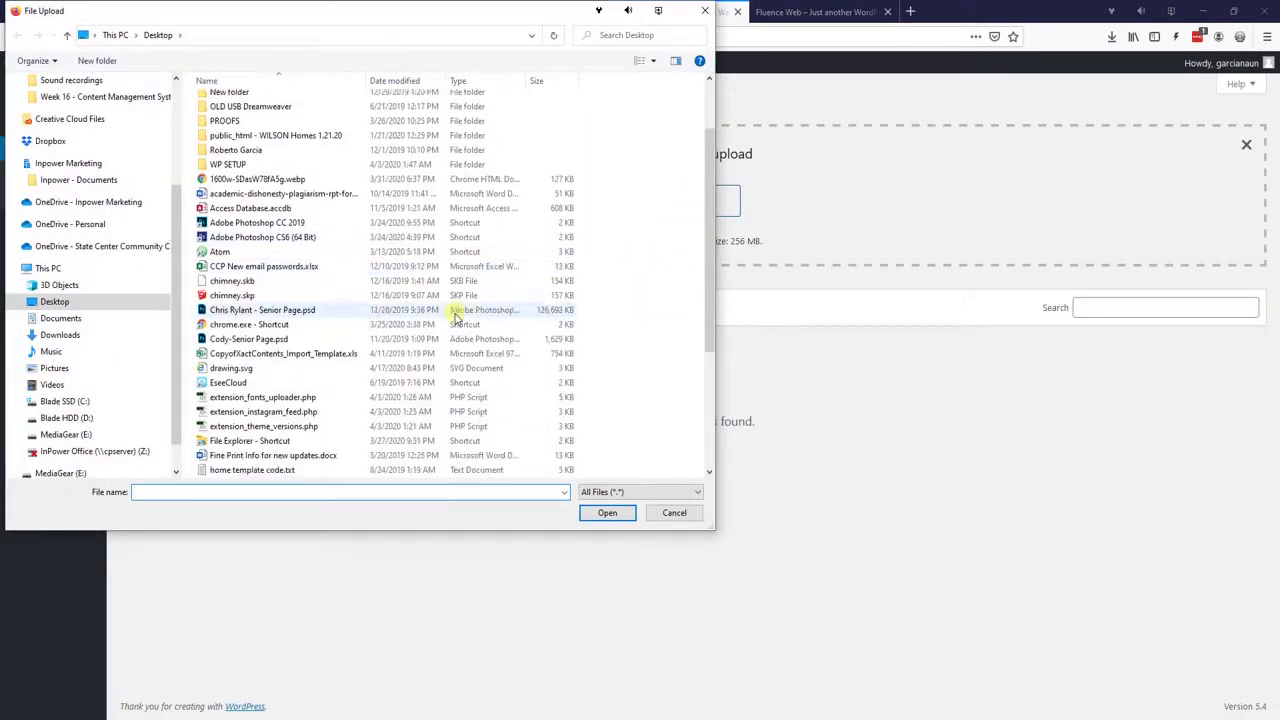
scroll(330, 343, down, 2)
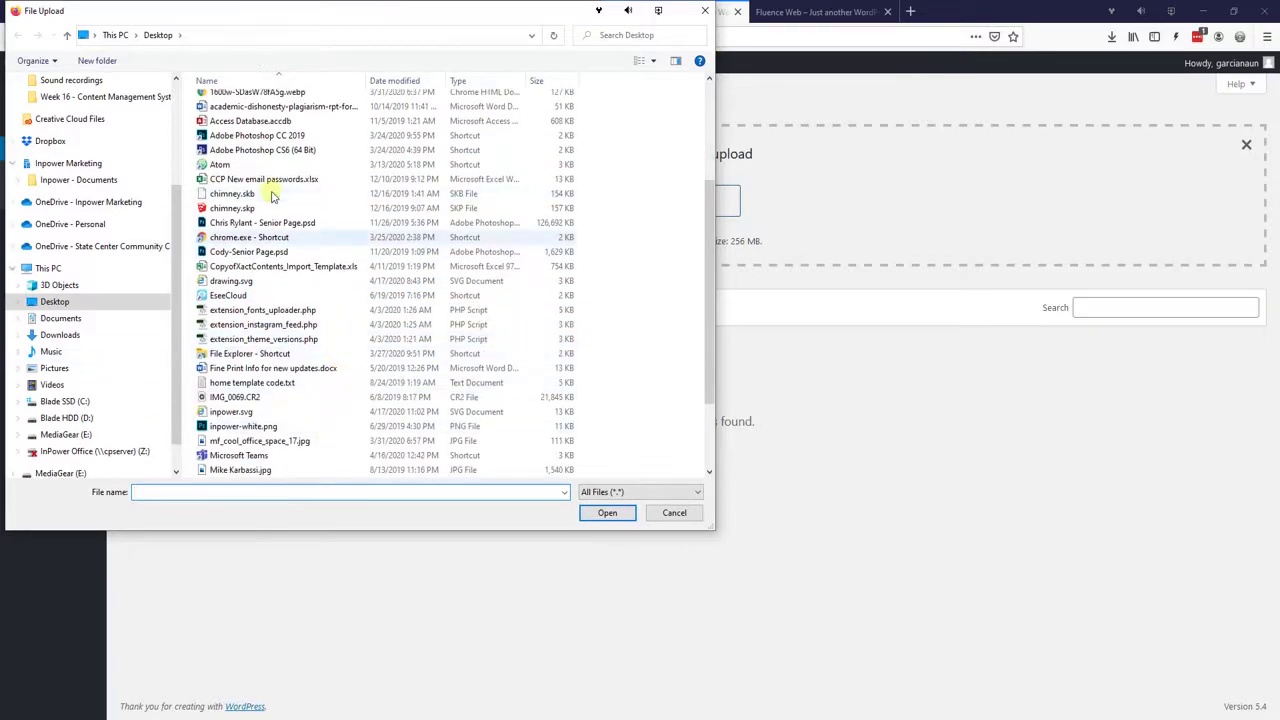
click(300, 441)
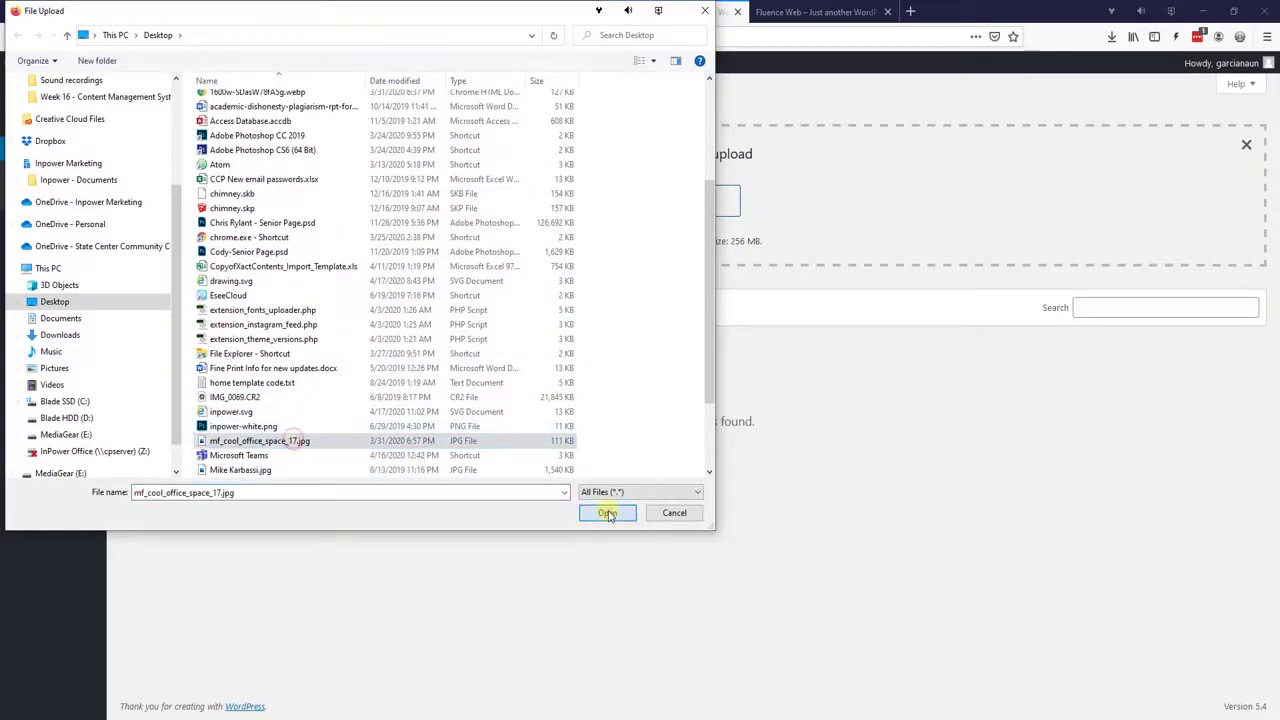
click(608, 514)
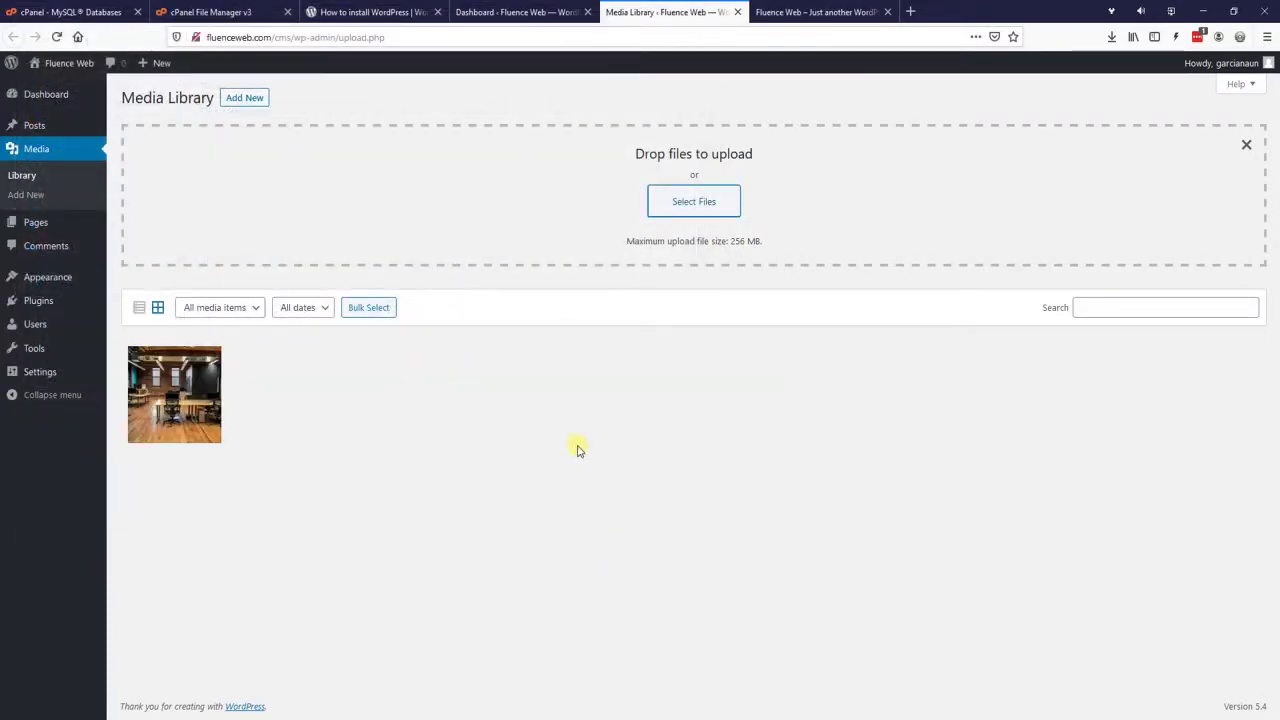
Step: Set the uploaded office image's alternative text to "Cool Office Space", clear its title, and close the attachment details
click(176, 375)
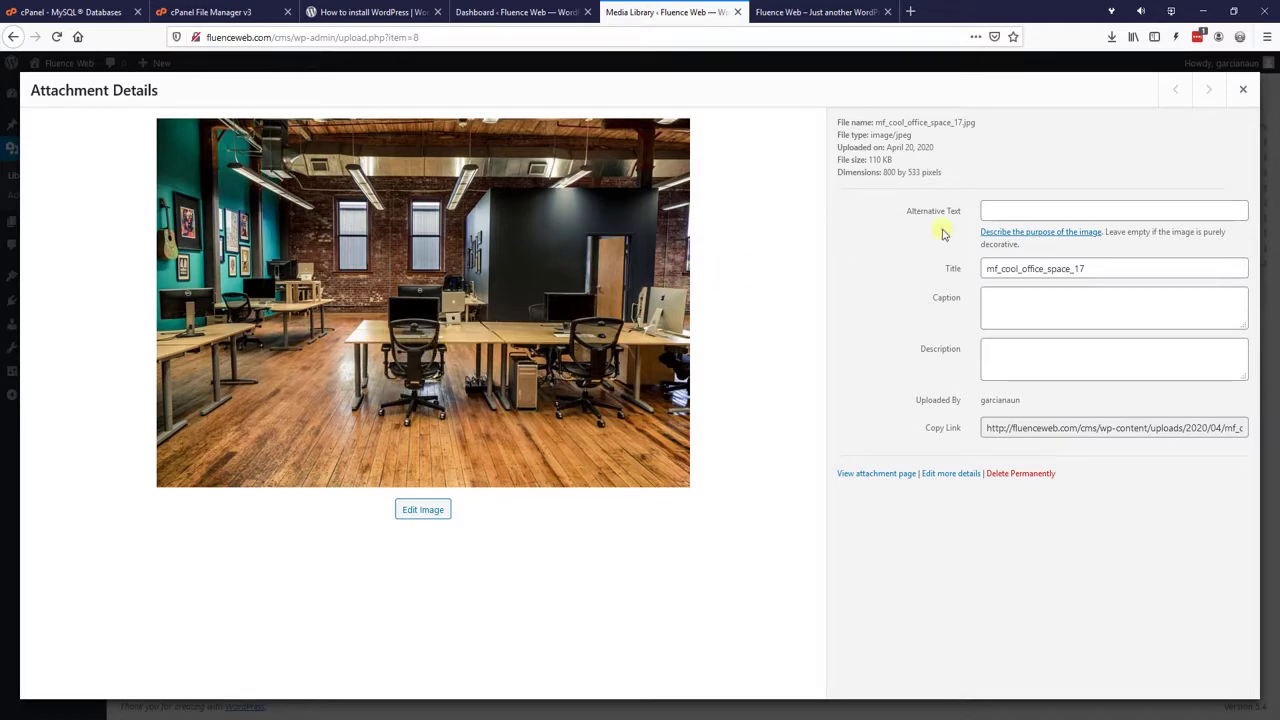
click(1002, 210)
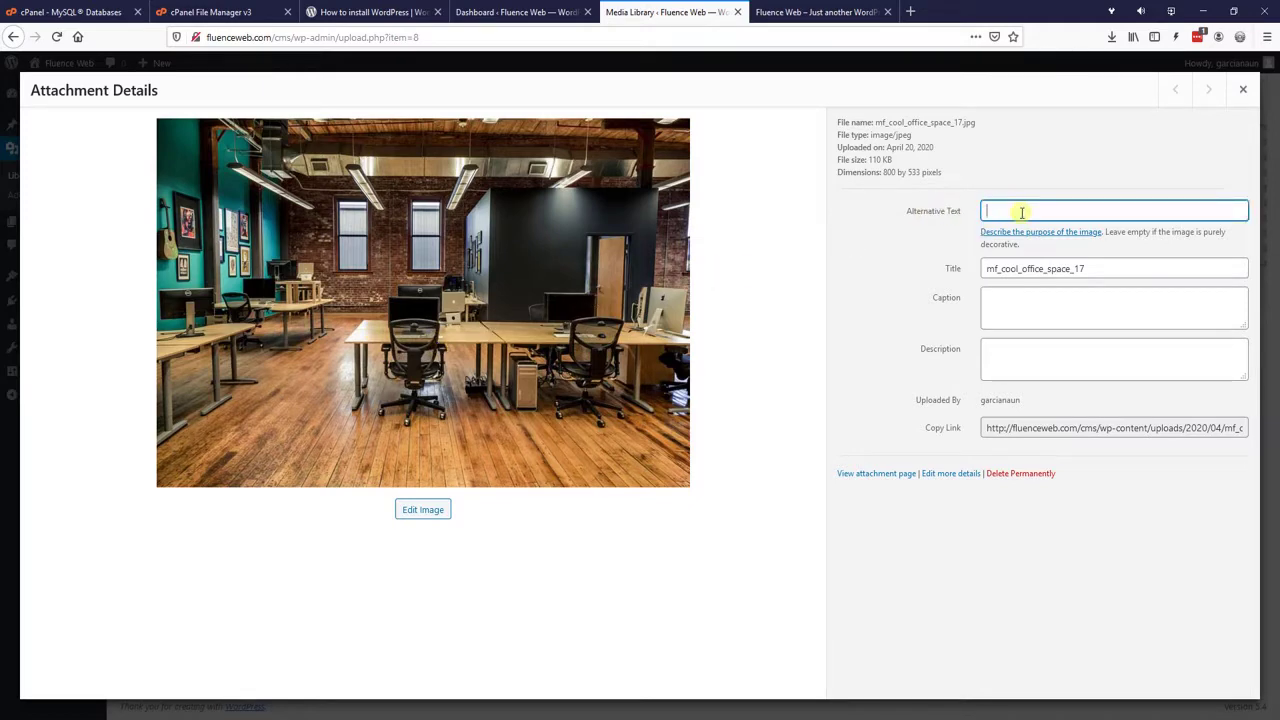
text(Cool Office Space)
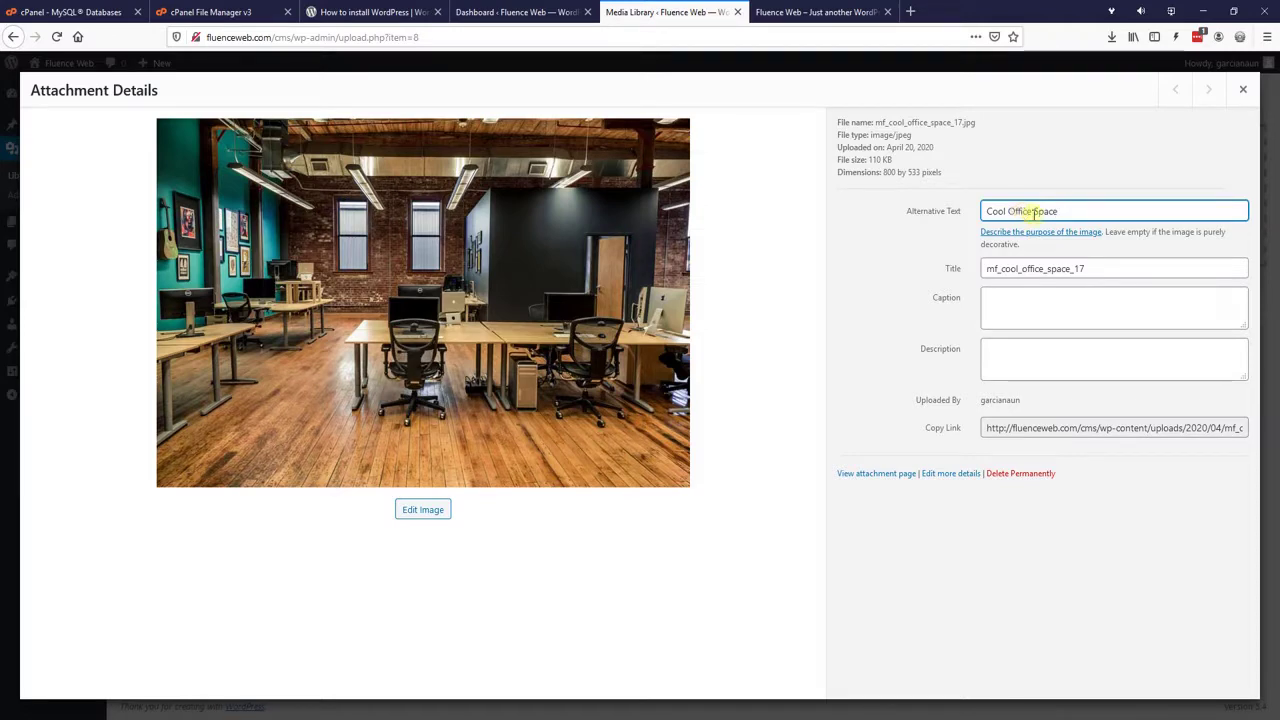
click(1103, 268)
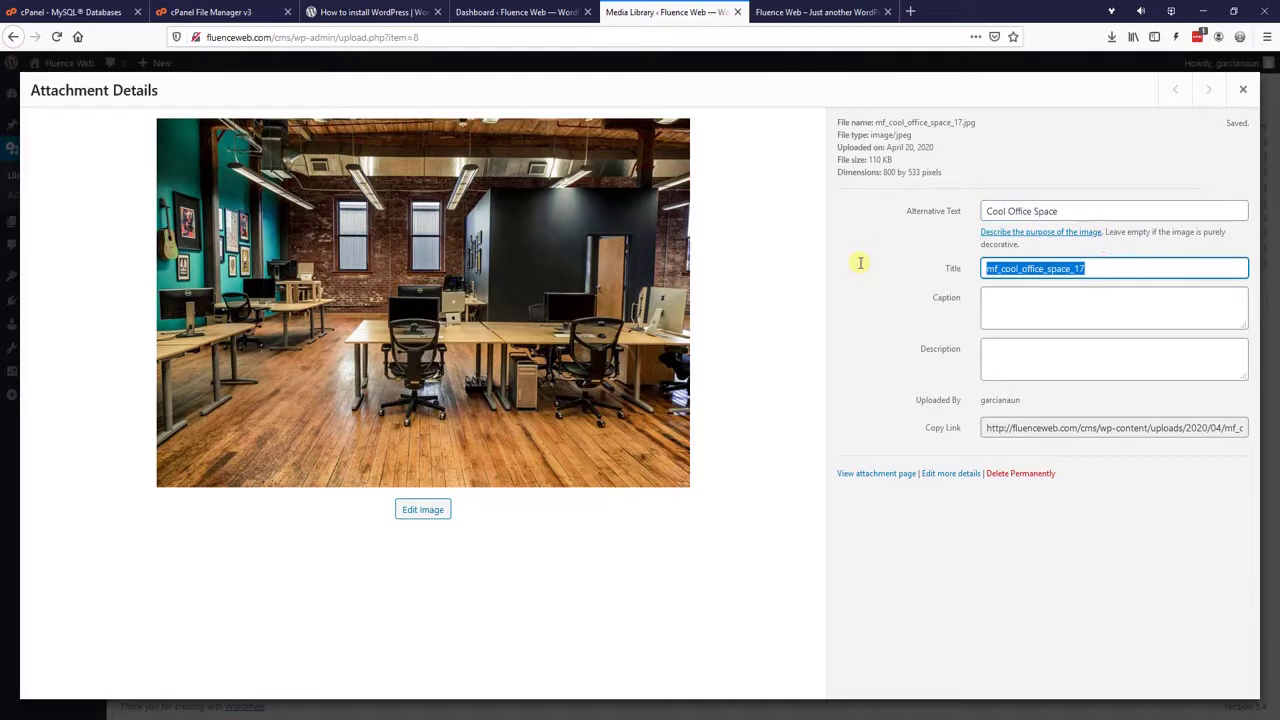
key(BackSpace)
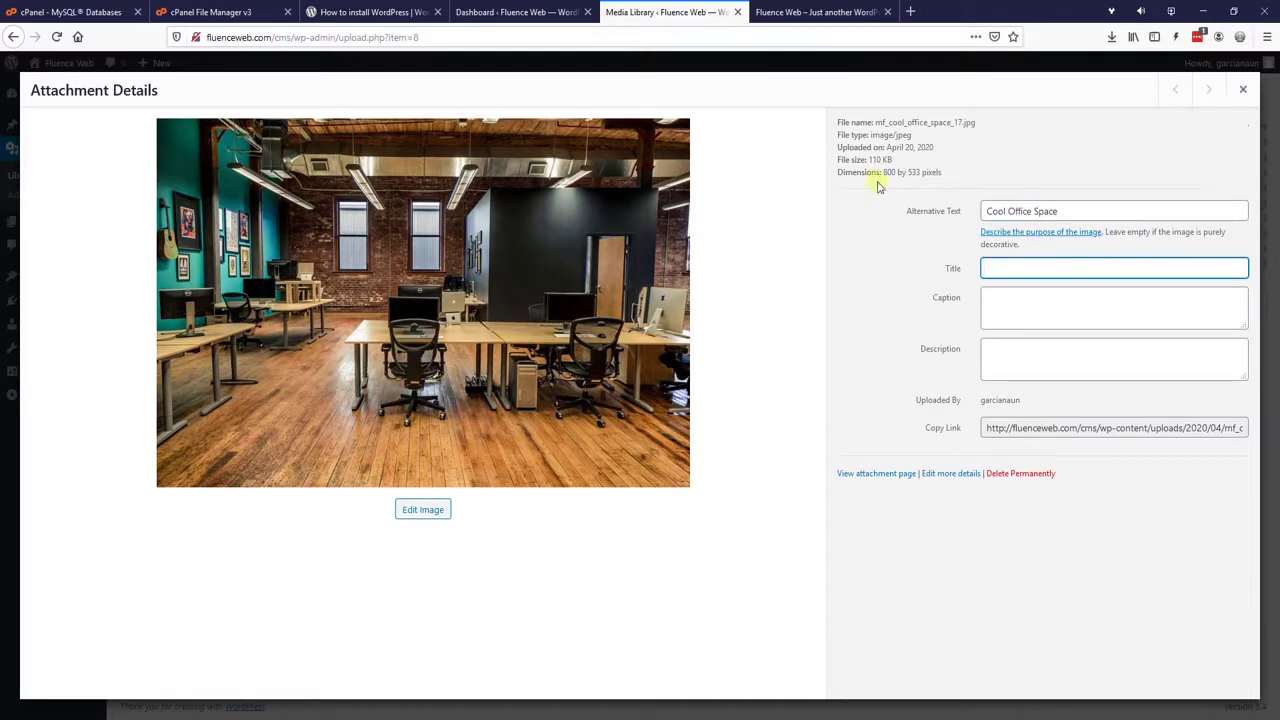
click(820, 460)
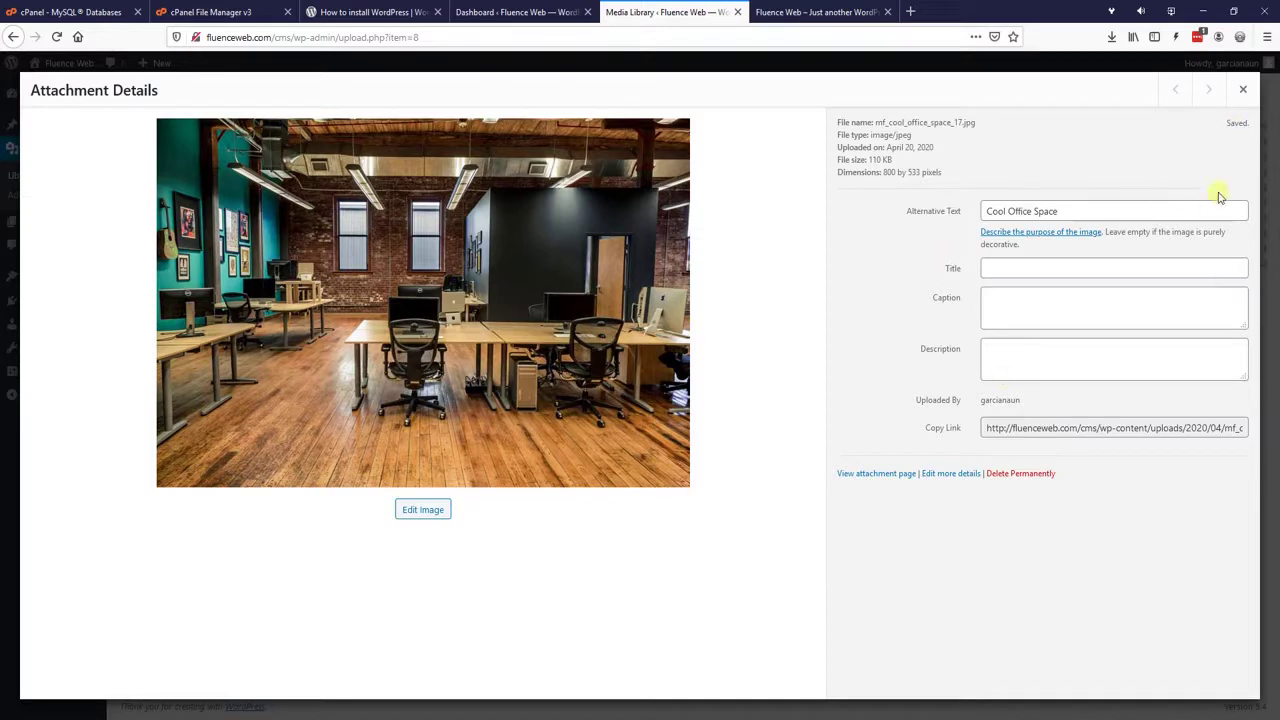
click(1244, 92)
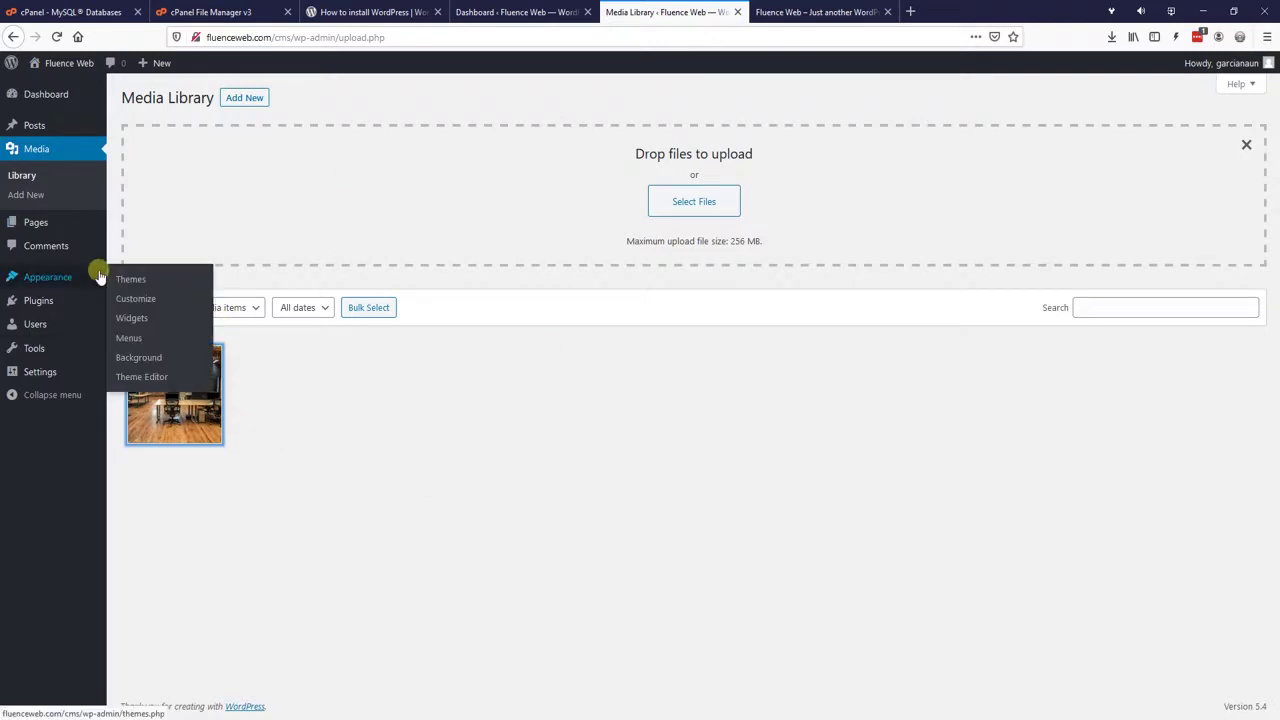
Step: Open the list of all pages and move the untitled draft page to the Trash
click(35, 226)
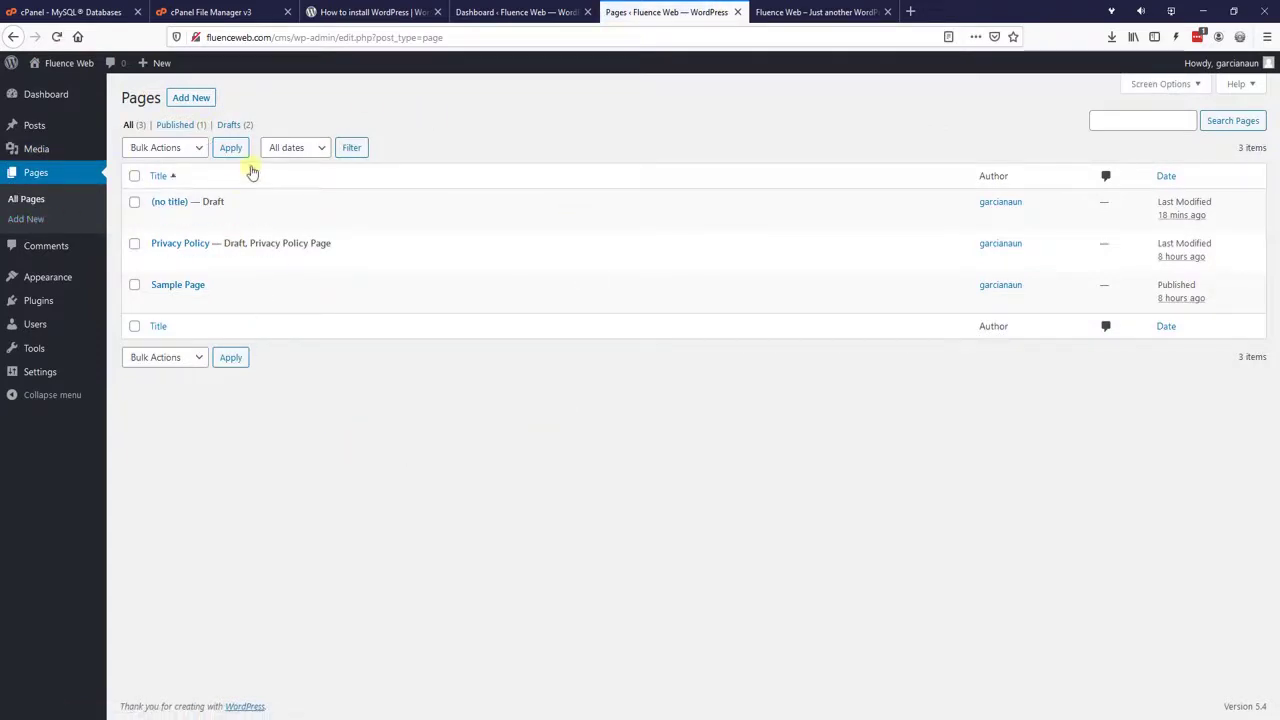
click(225, 218)
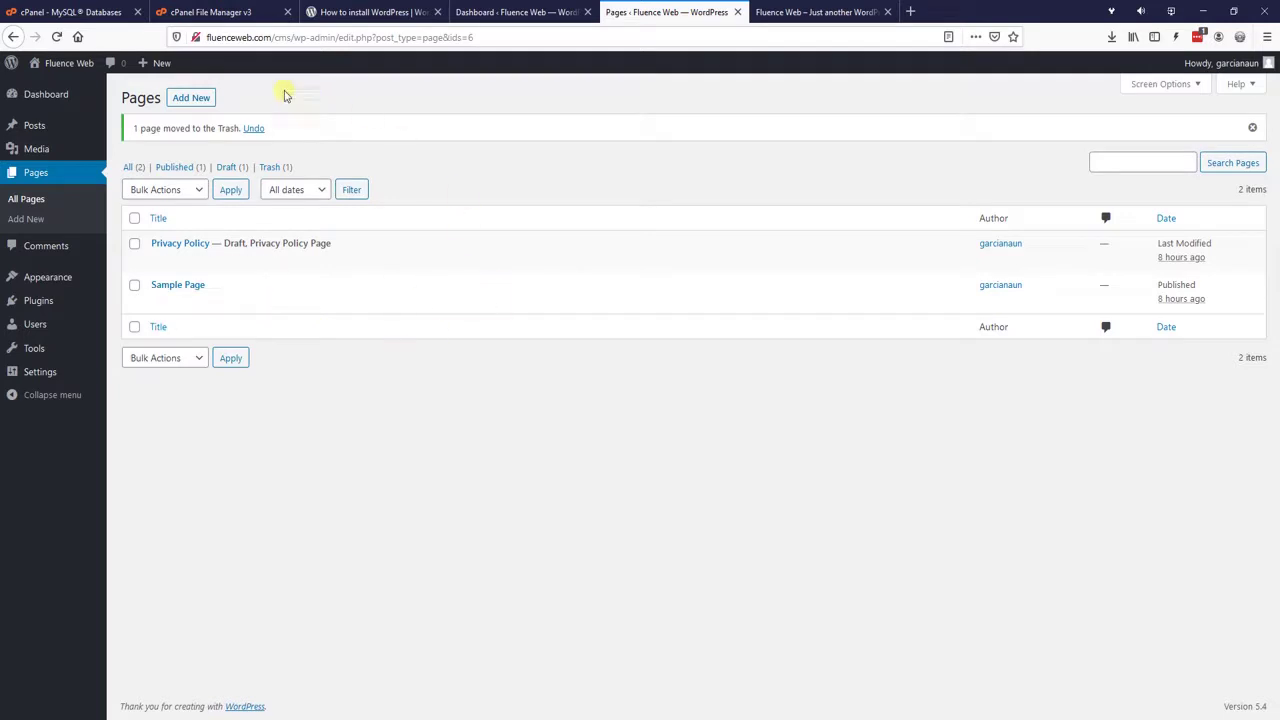
Step: Add a new page and title it "CMS TEST"
click(183, 101)
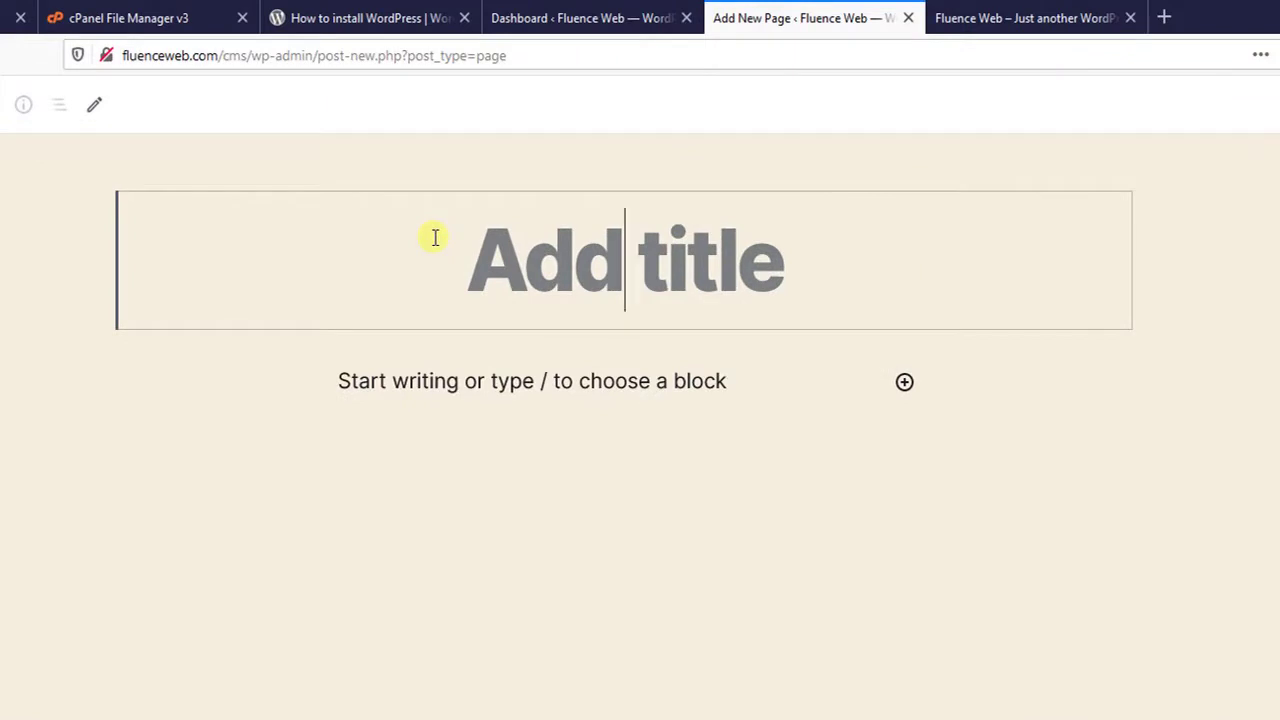
text(CMS TEST)
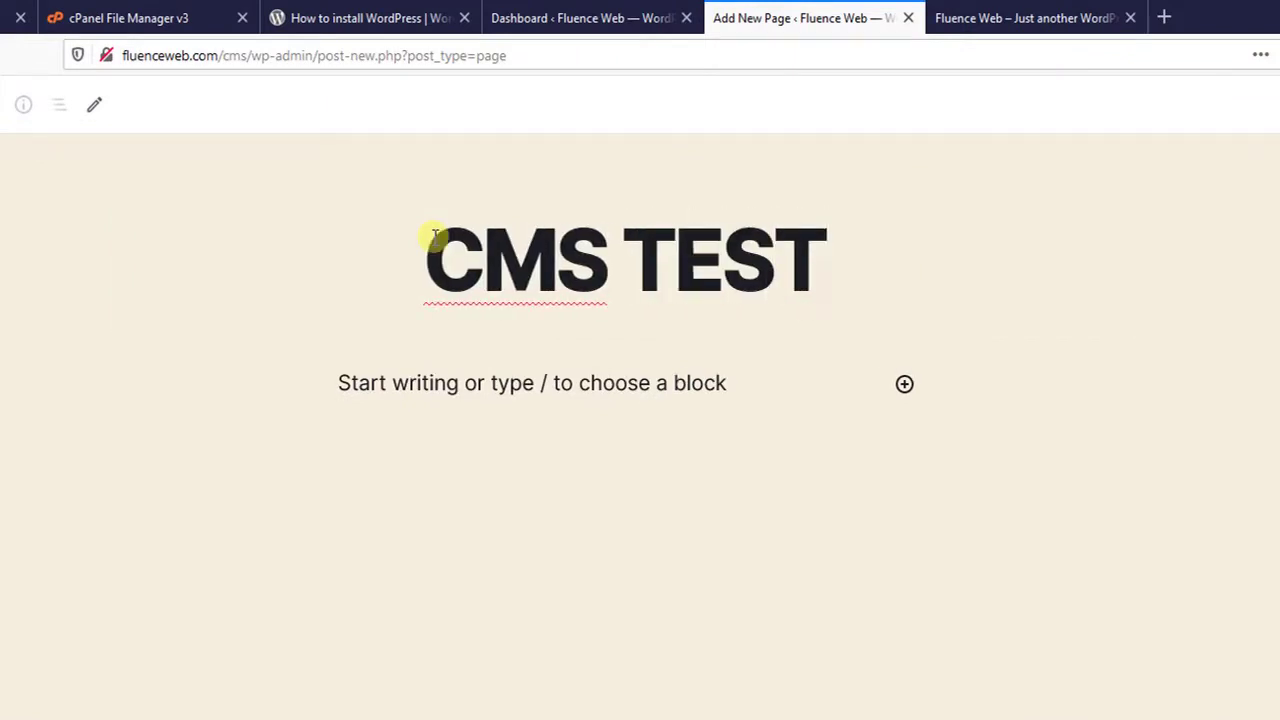
Step: Insert a Heading block from the common blocks below the page title and enter "Title Sample" as its text
click(852, 428)
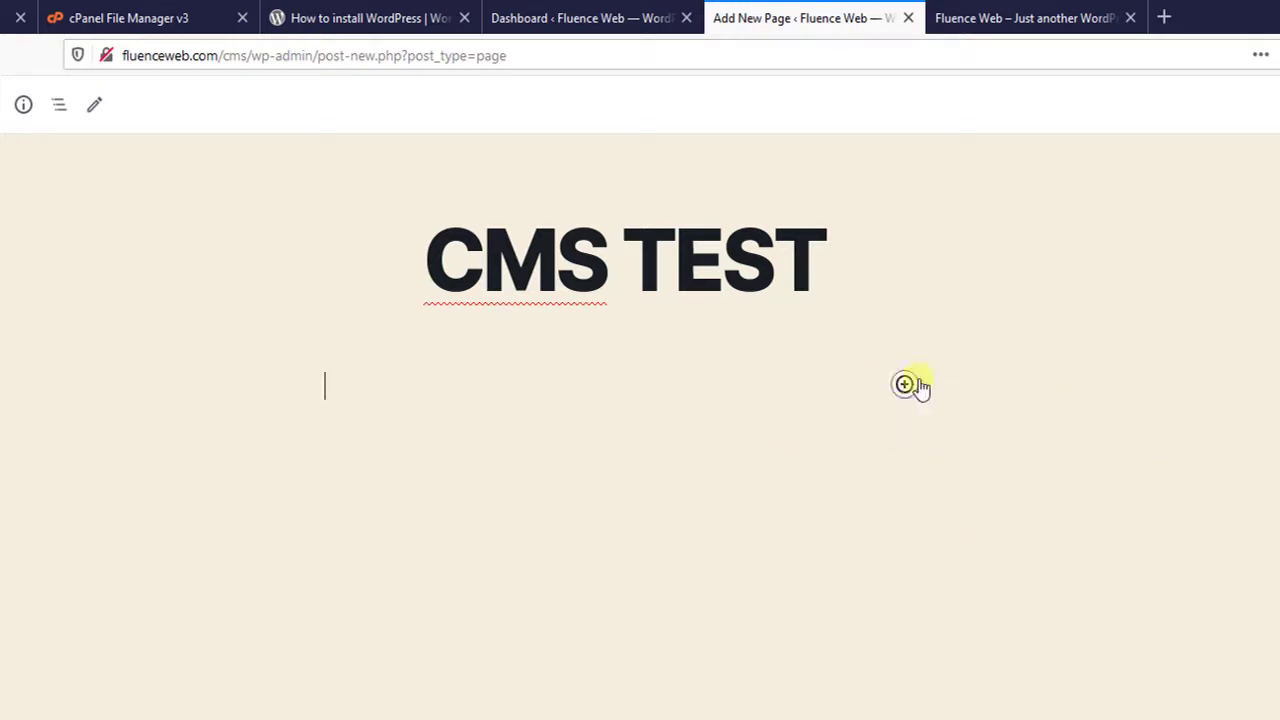
click(806, 311)
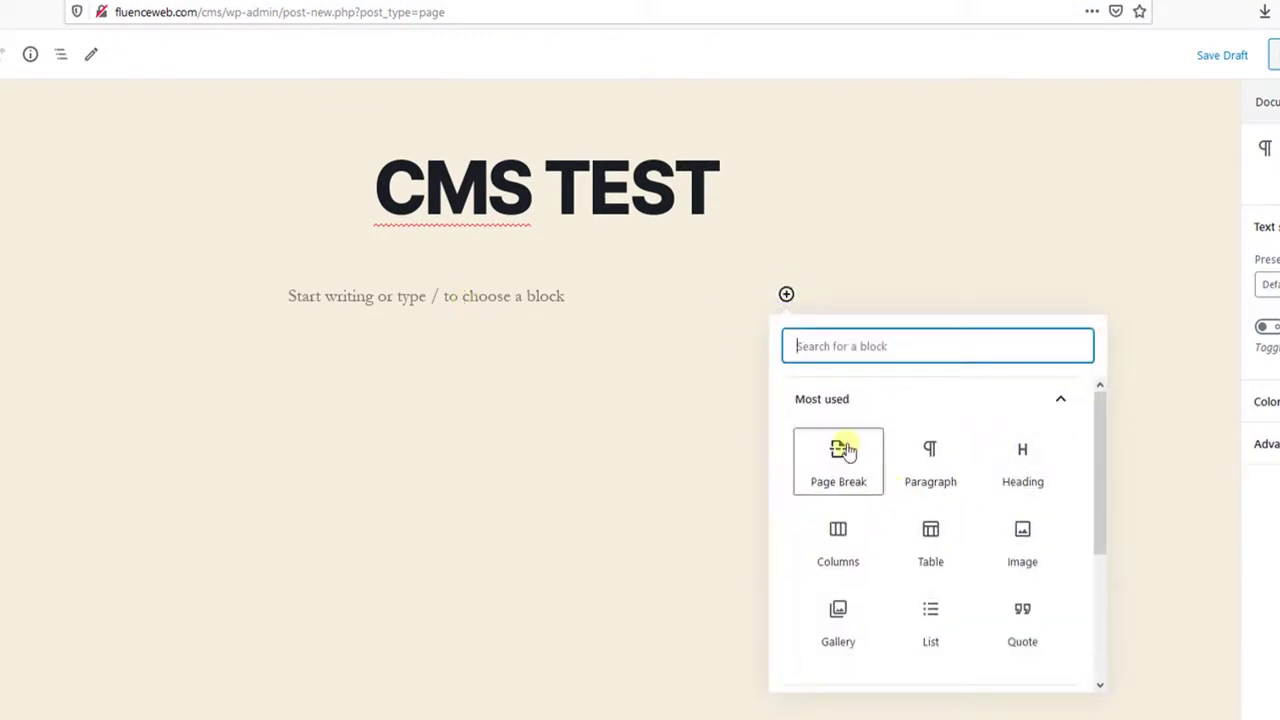
scroll(924, 517, down, 2)
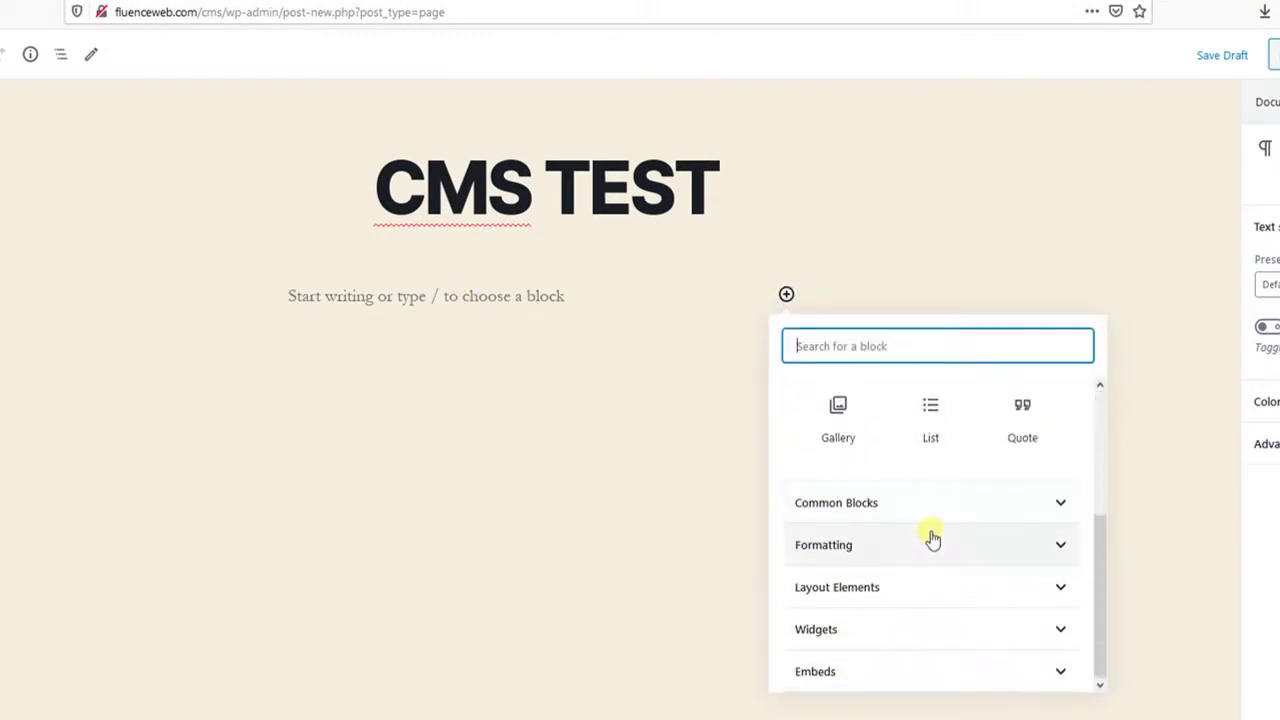
click(1022, 499)
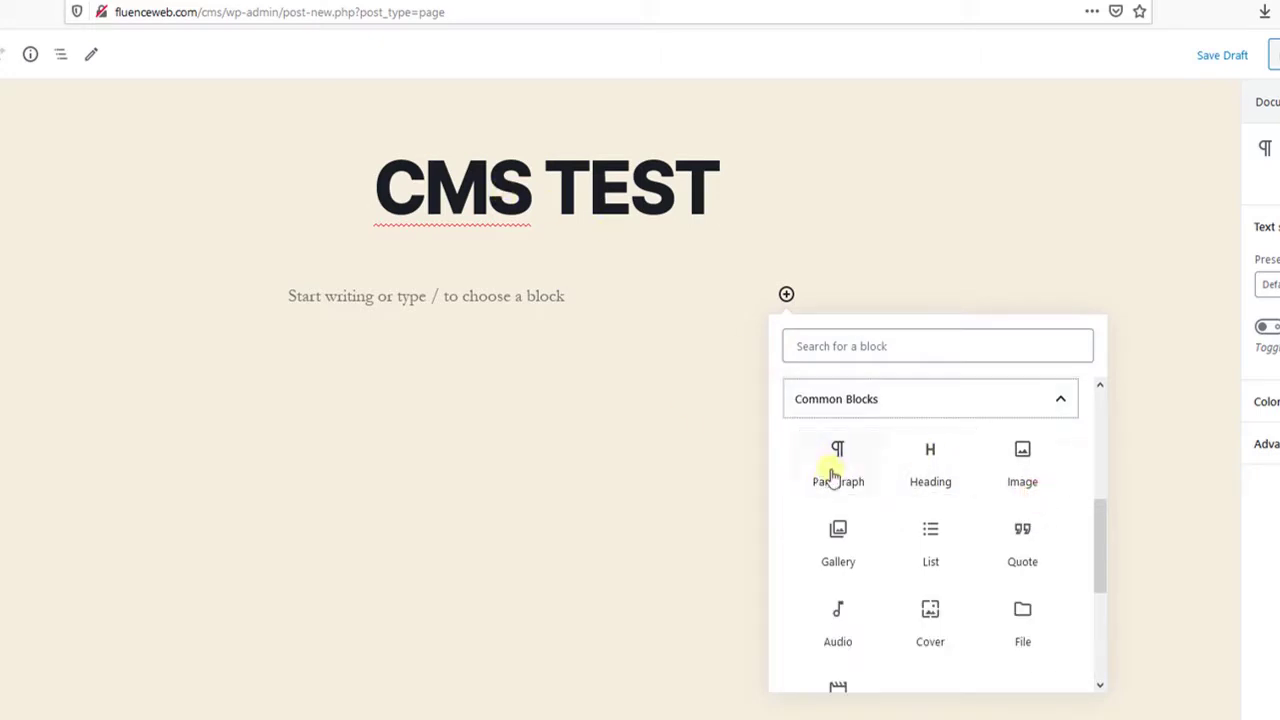
click(929, 455)
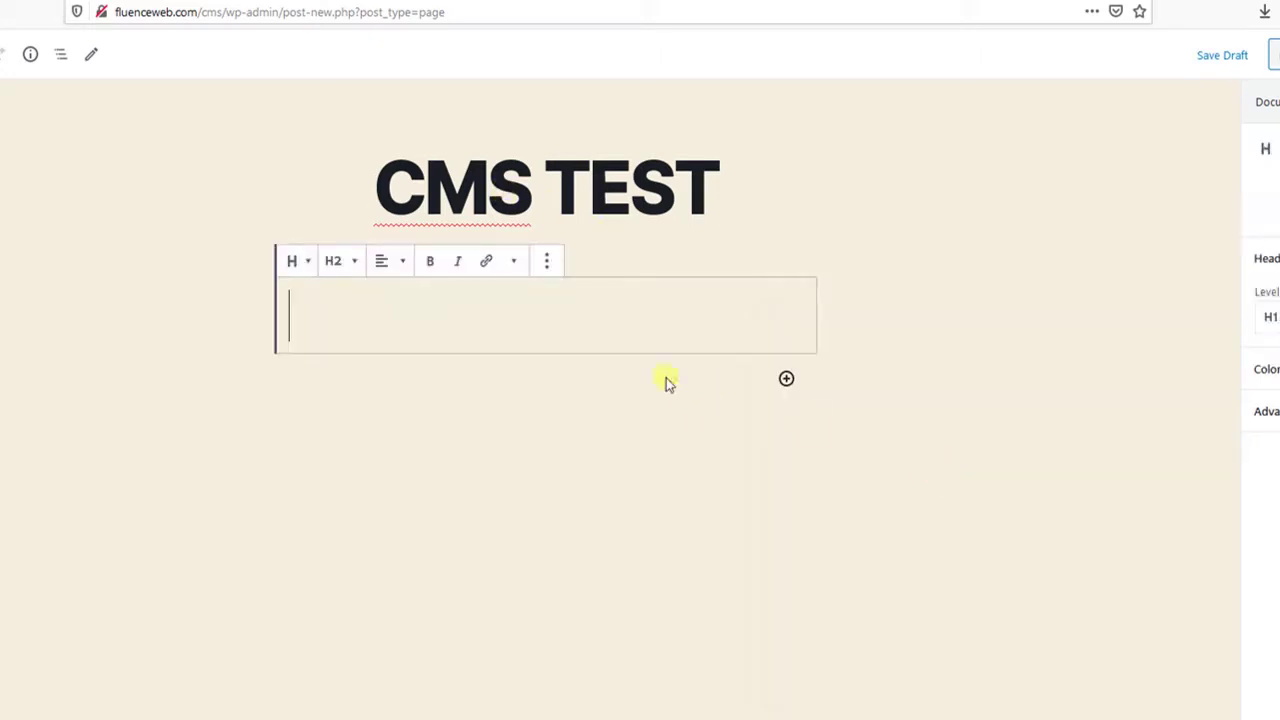
text(Title T)
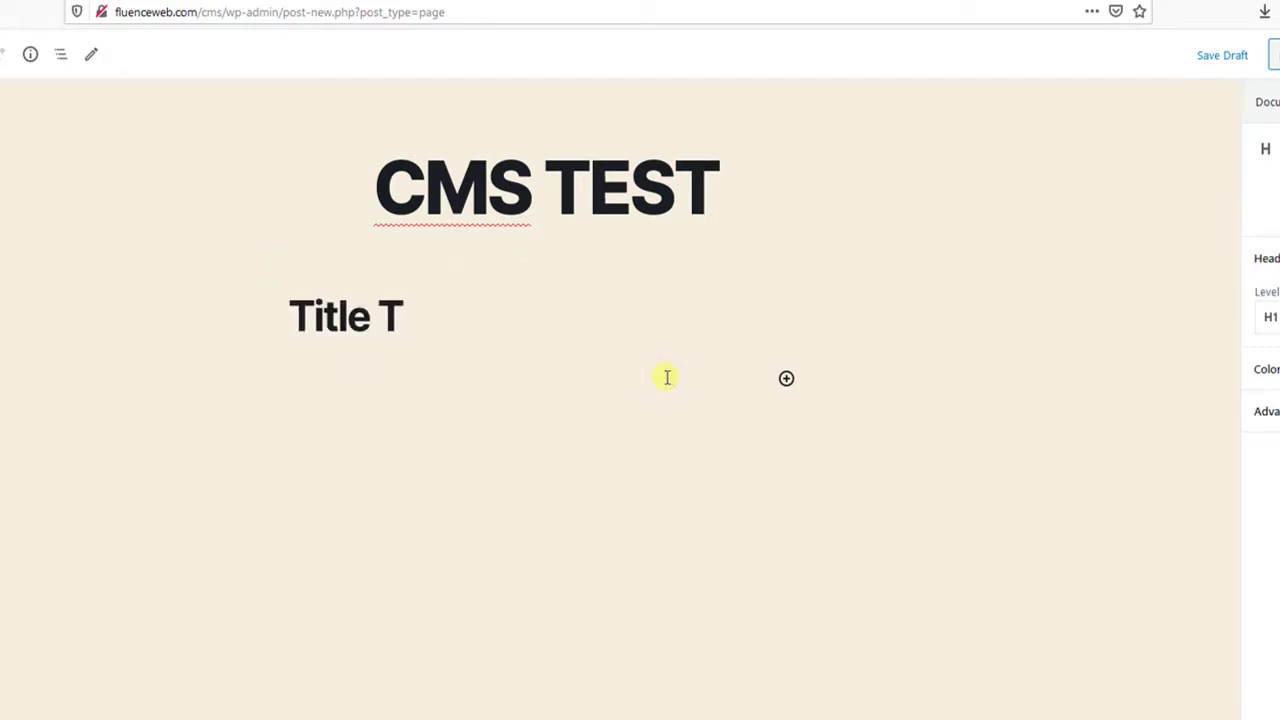
key(BackSpace)
text(Sample)
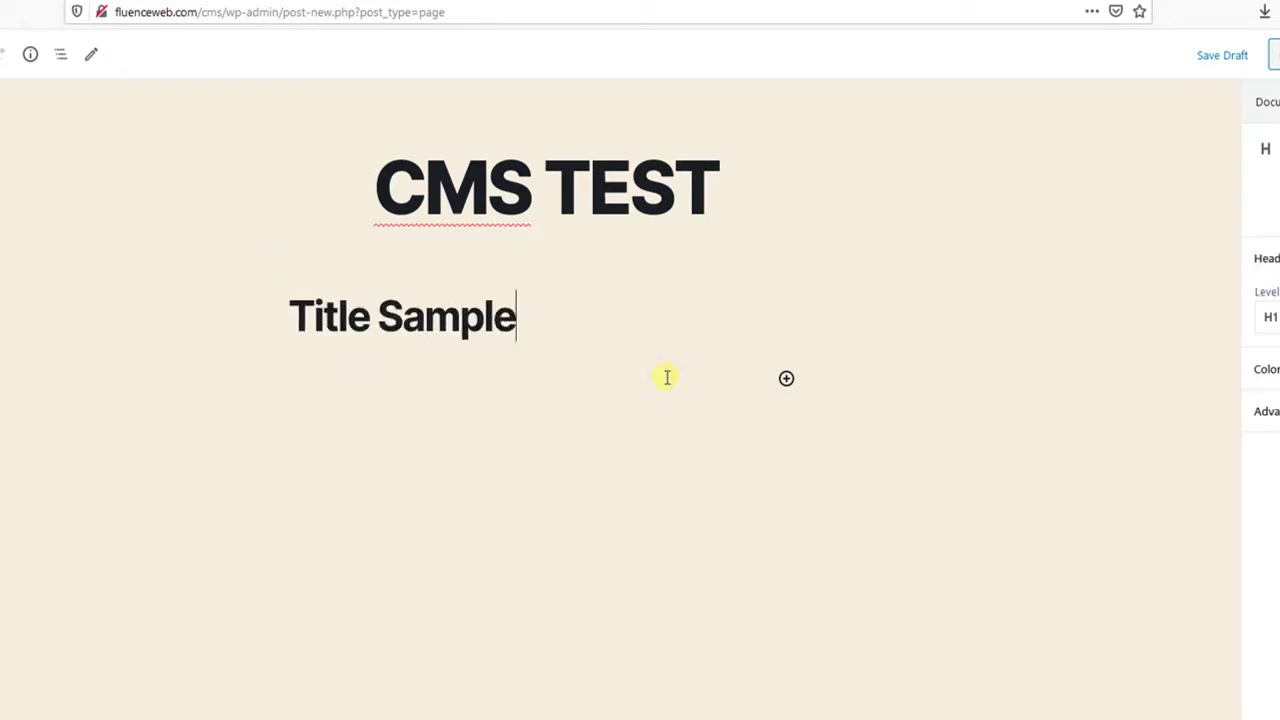
Step: Add a Paragraph block under the heading with the text "This is a sample paragraph!" and deselect it
click(667, 377)
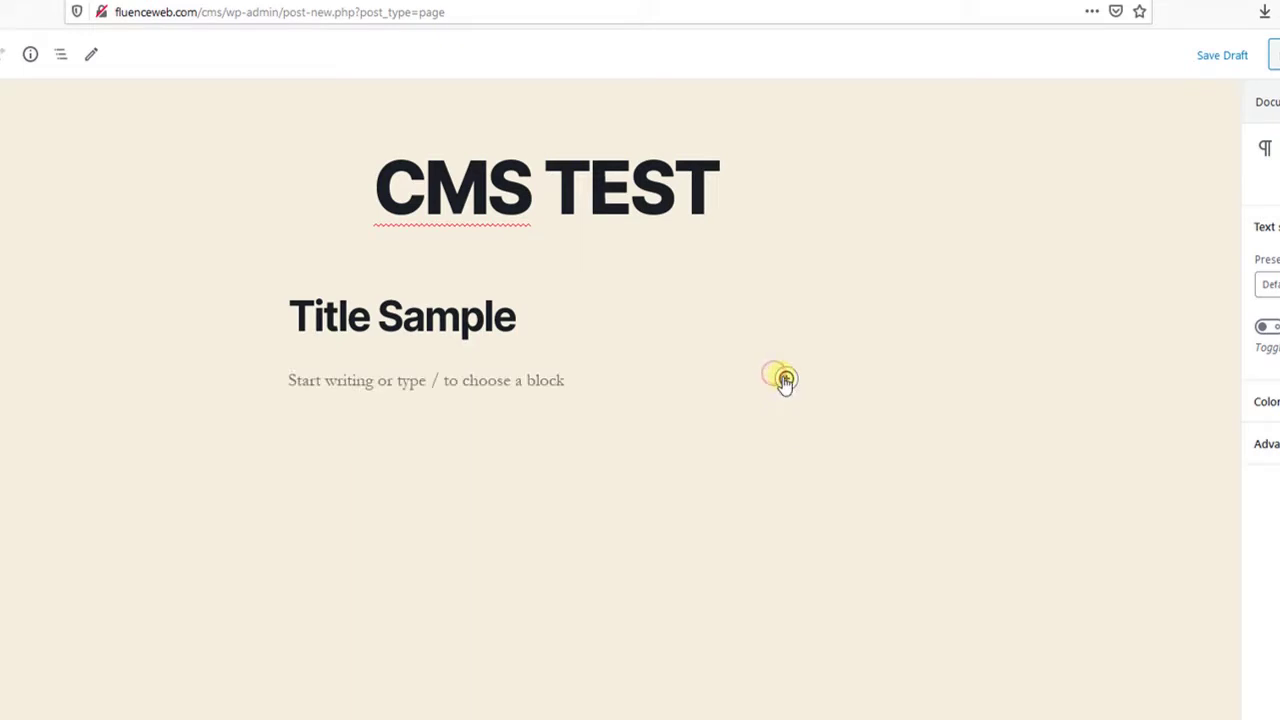
click(785, 380)
click(932, 462)
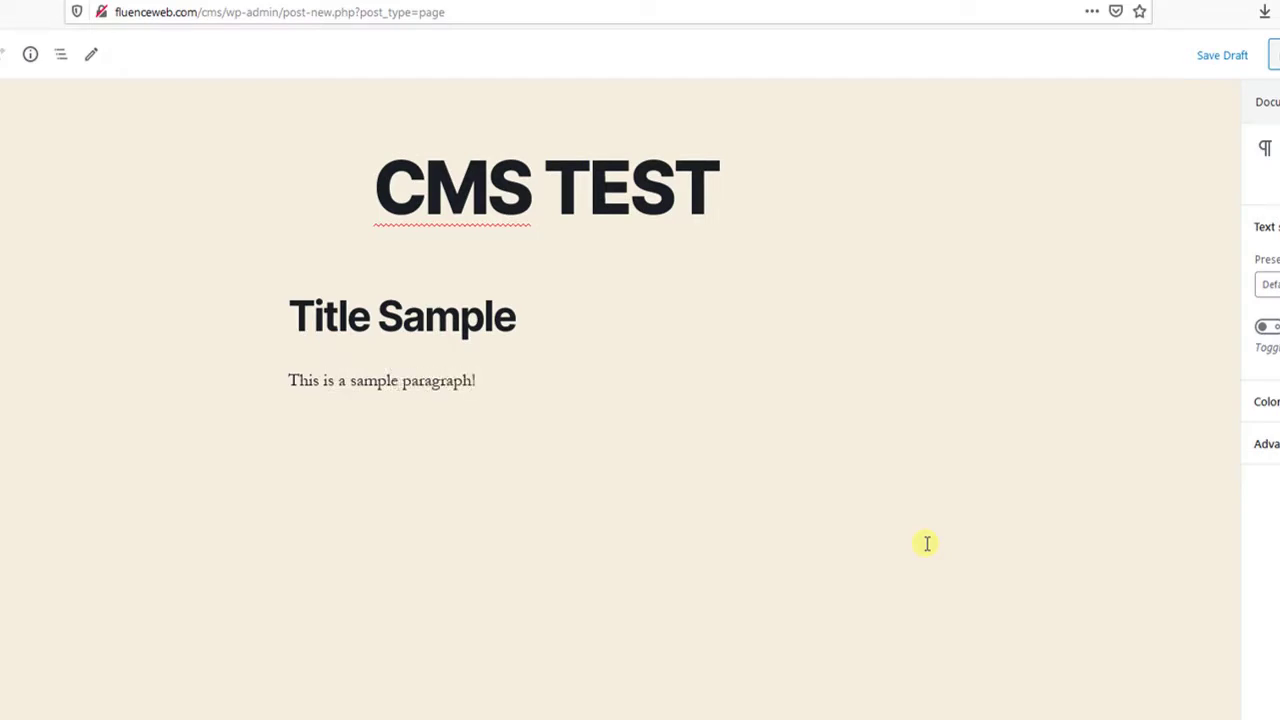
click(829, 449)
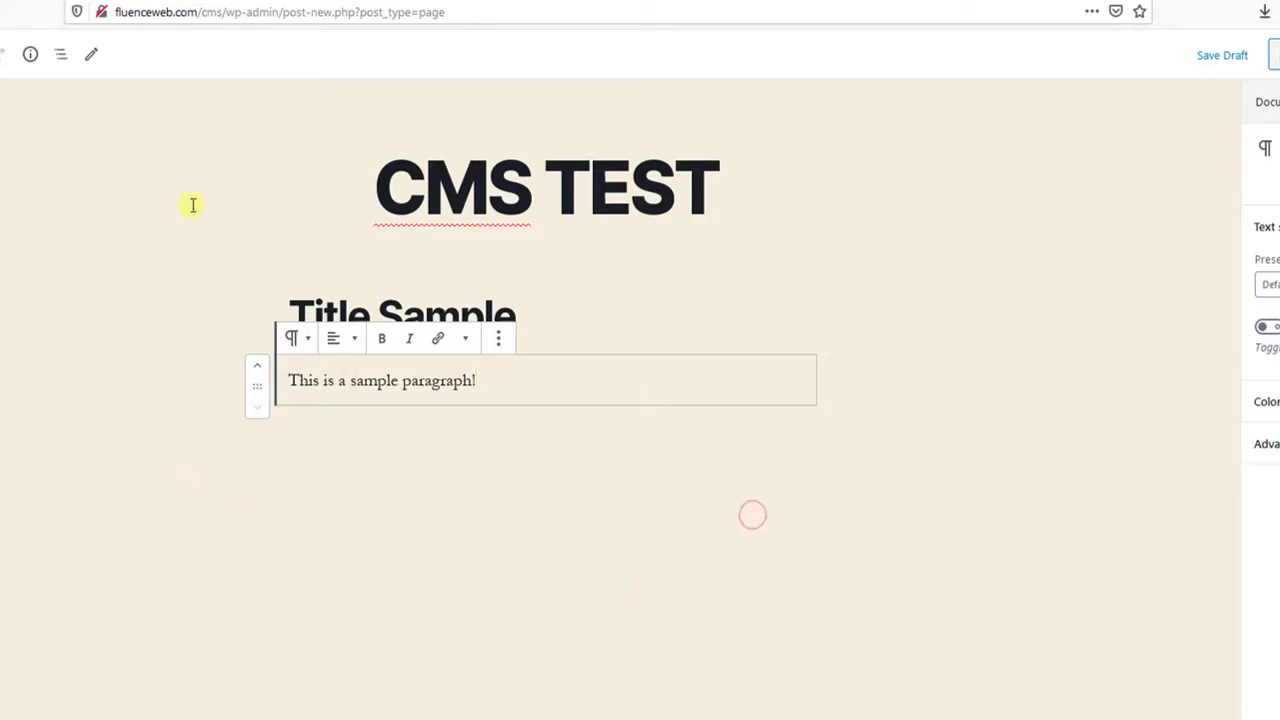
click(885, 326)
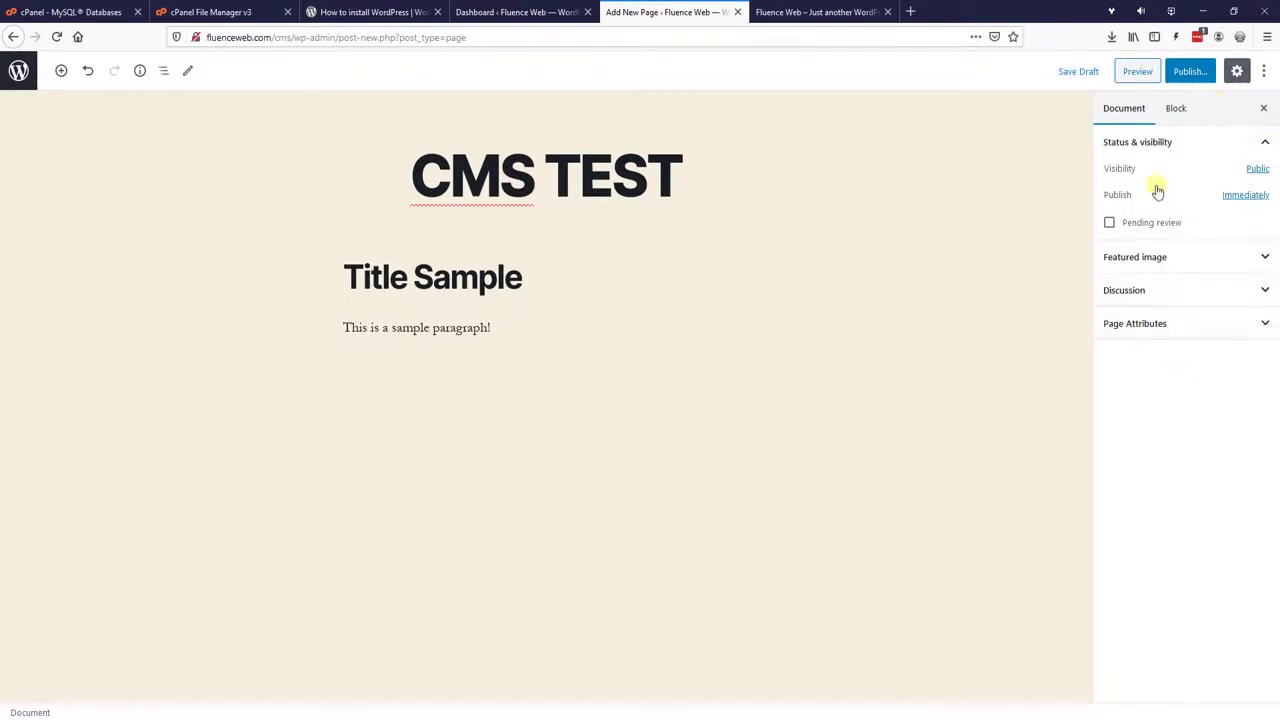
Step: Preview the CMS TEST page and check its title, heading and paragraph on the front end
click(1139, 72)
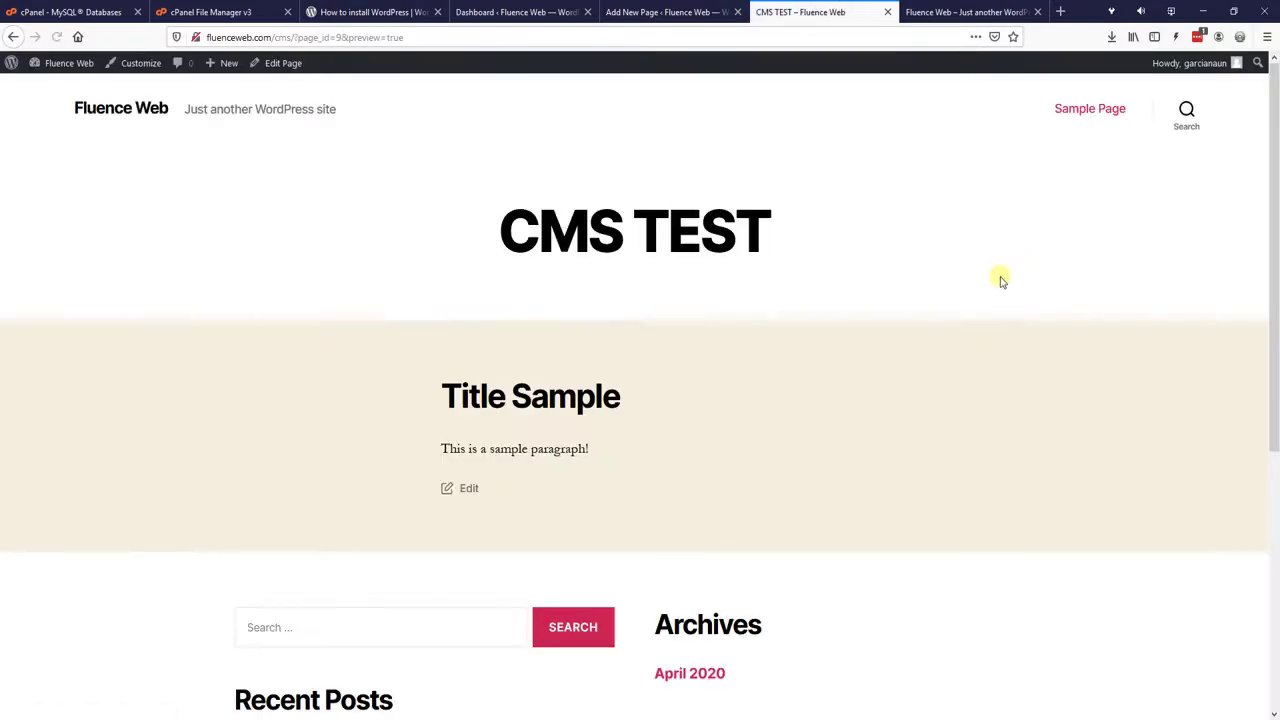
drag(463, 219, 743, 317)
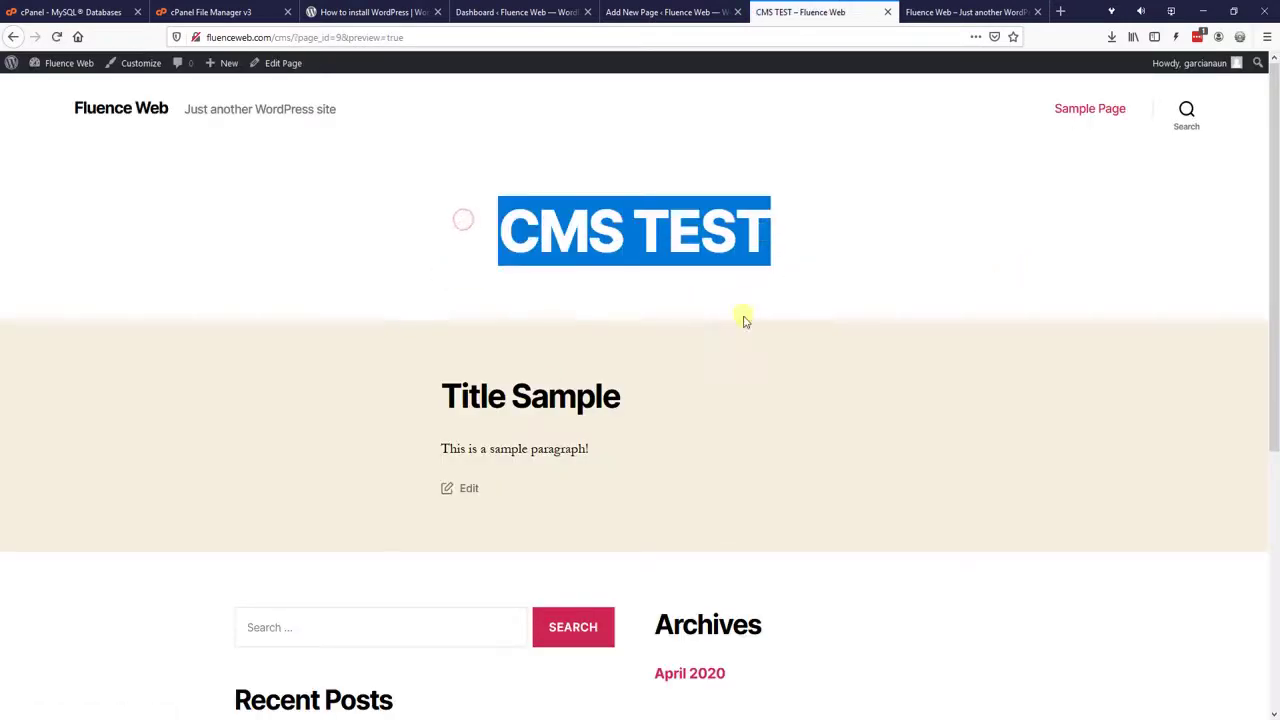
drag(440, 394, 631, 400)
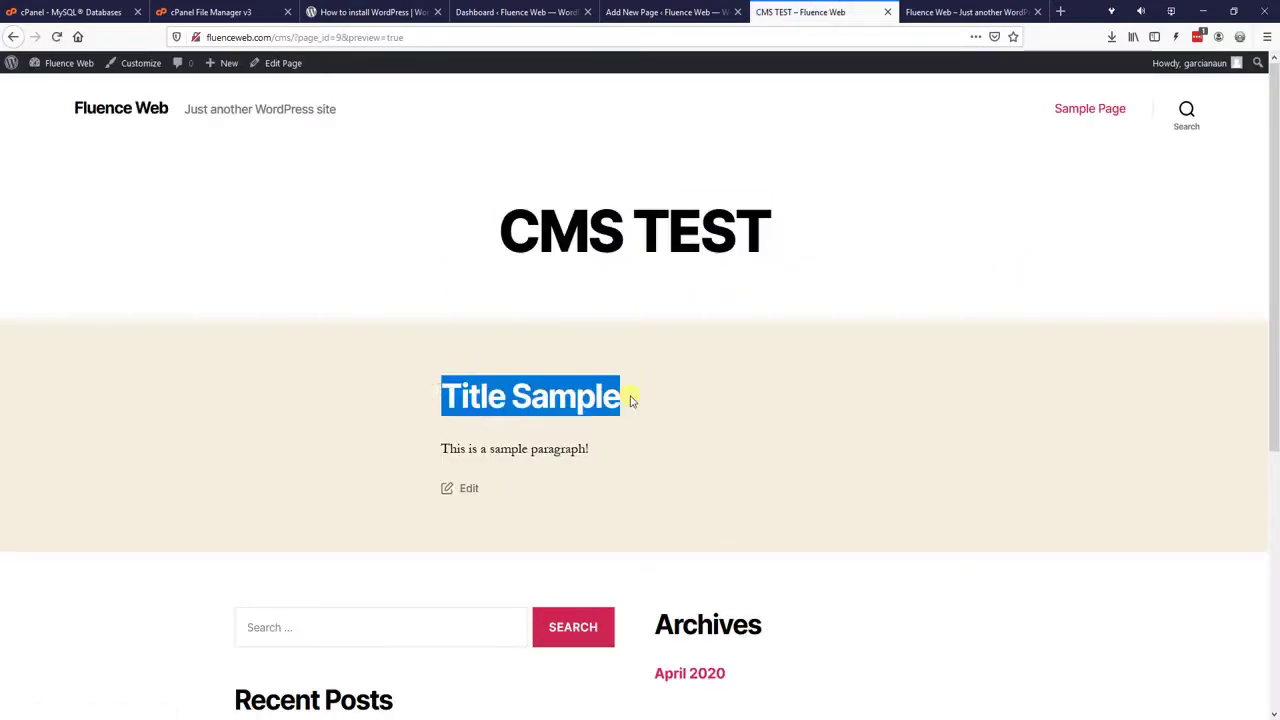
drag(463, 445, 674, 449)
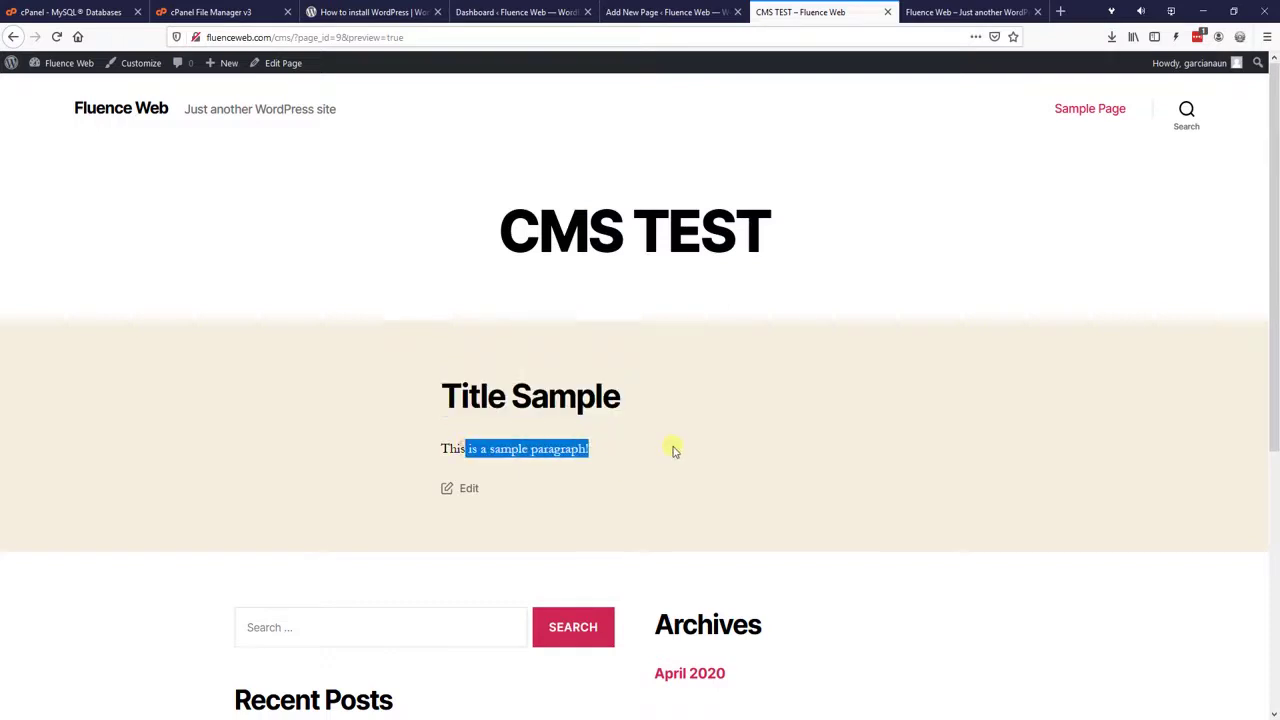
Step: Return to the page editor and examine the Permalink, Featured image, Discussion and Page Attributes settings, collapsing each section after viewing
click(660, 14)
click(1189, 72)
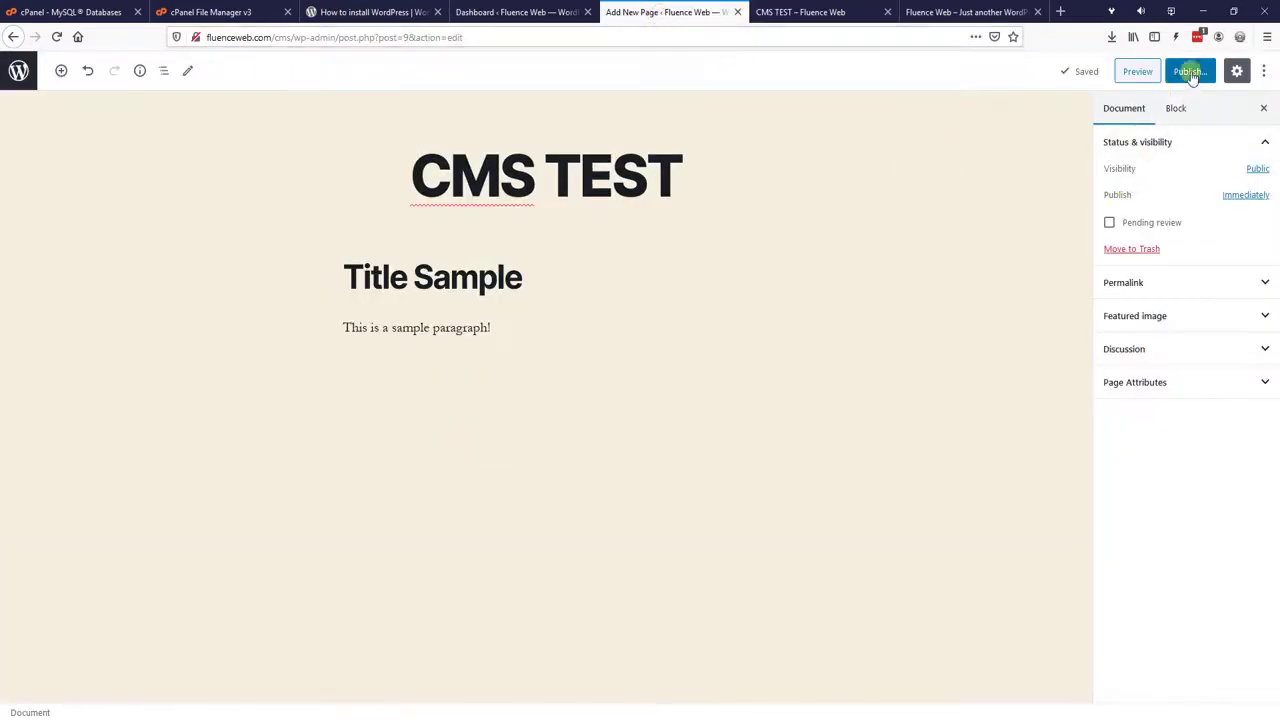
click(1245, 282)
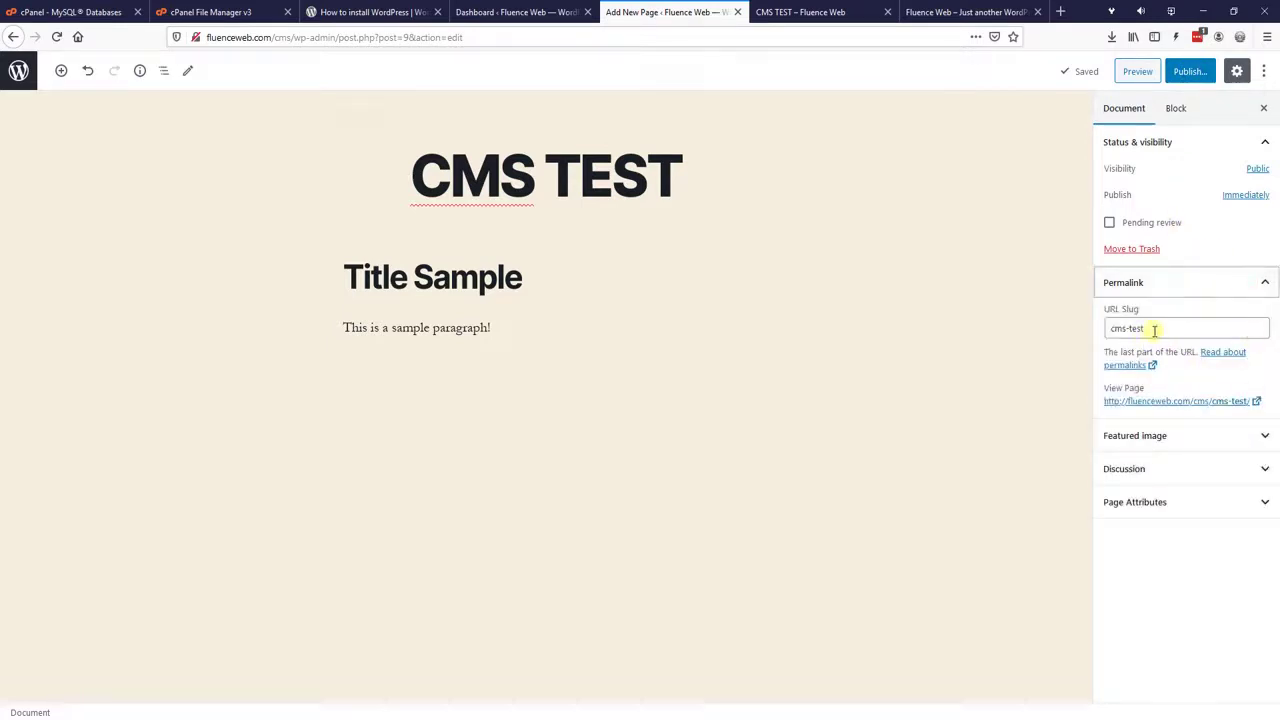
drag(1158, 330, 1086, 327)
click(1249, 432)
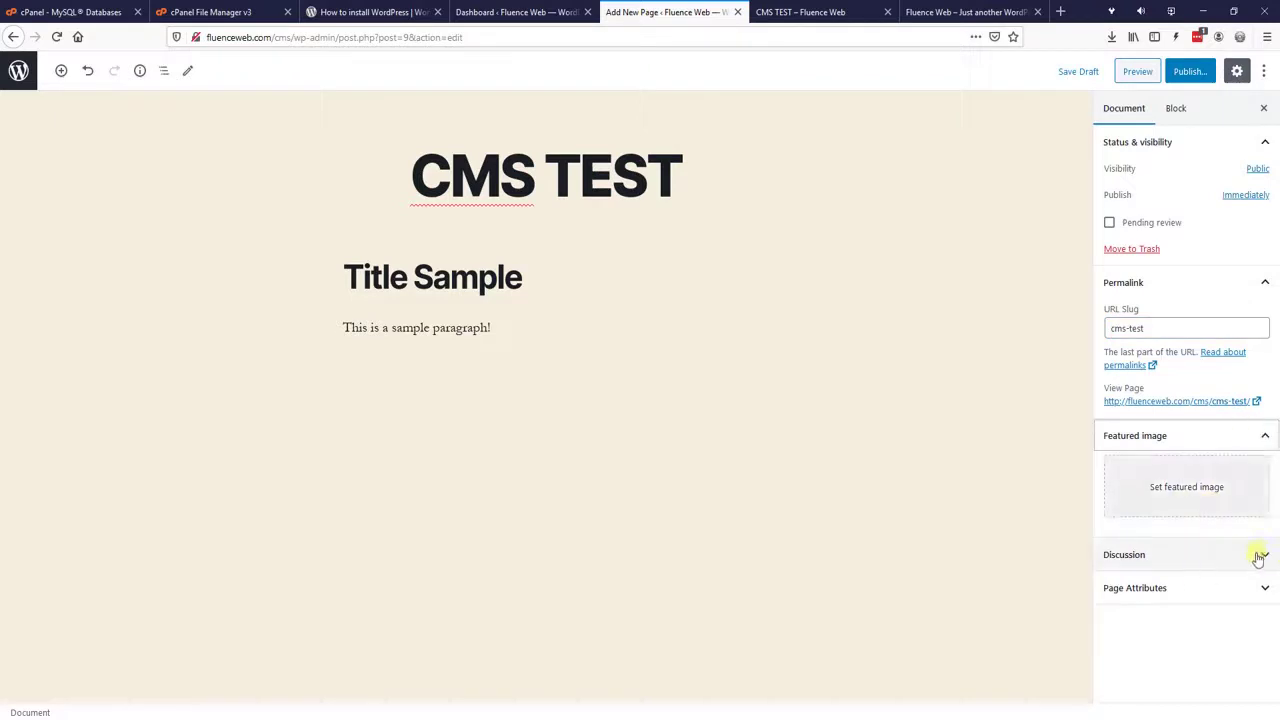
click(1258, 556)
click(1212, 614)
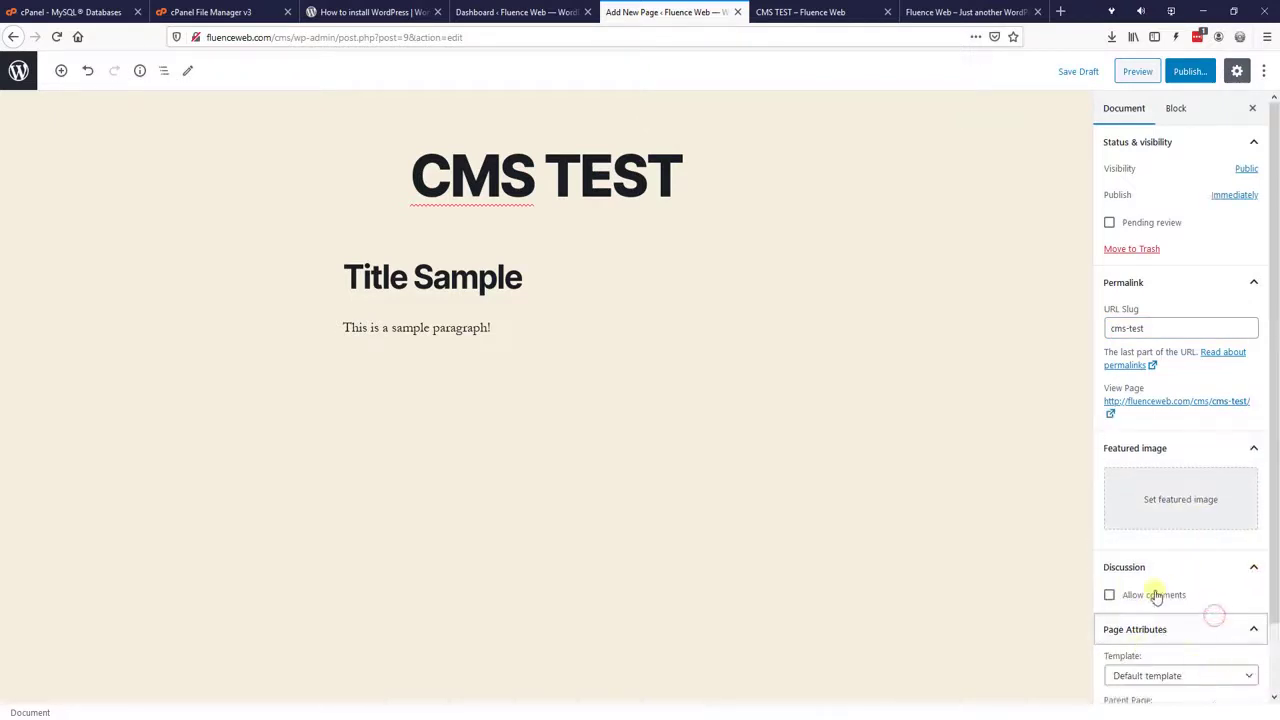
click(1251, 281)
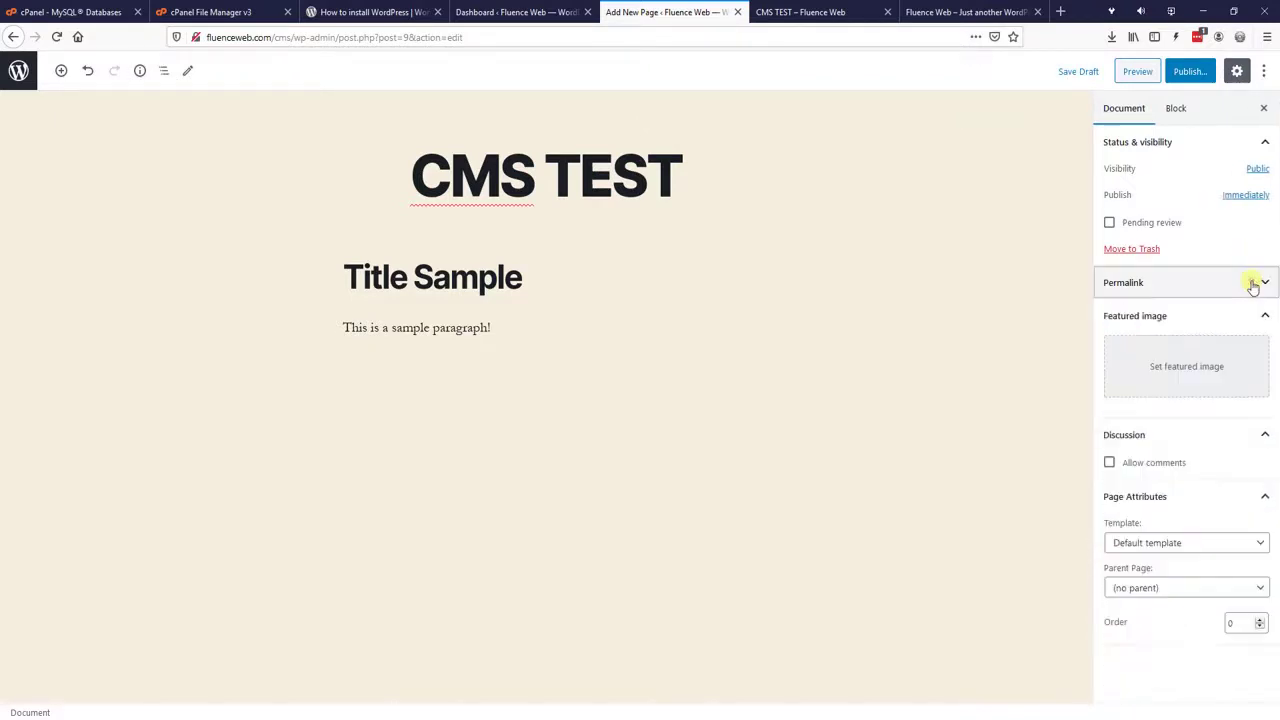
click(1263, 316)
click(1265, 348)
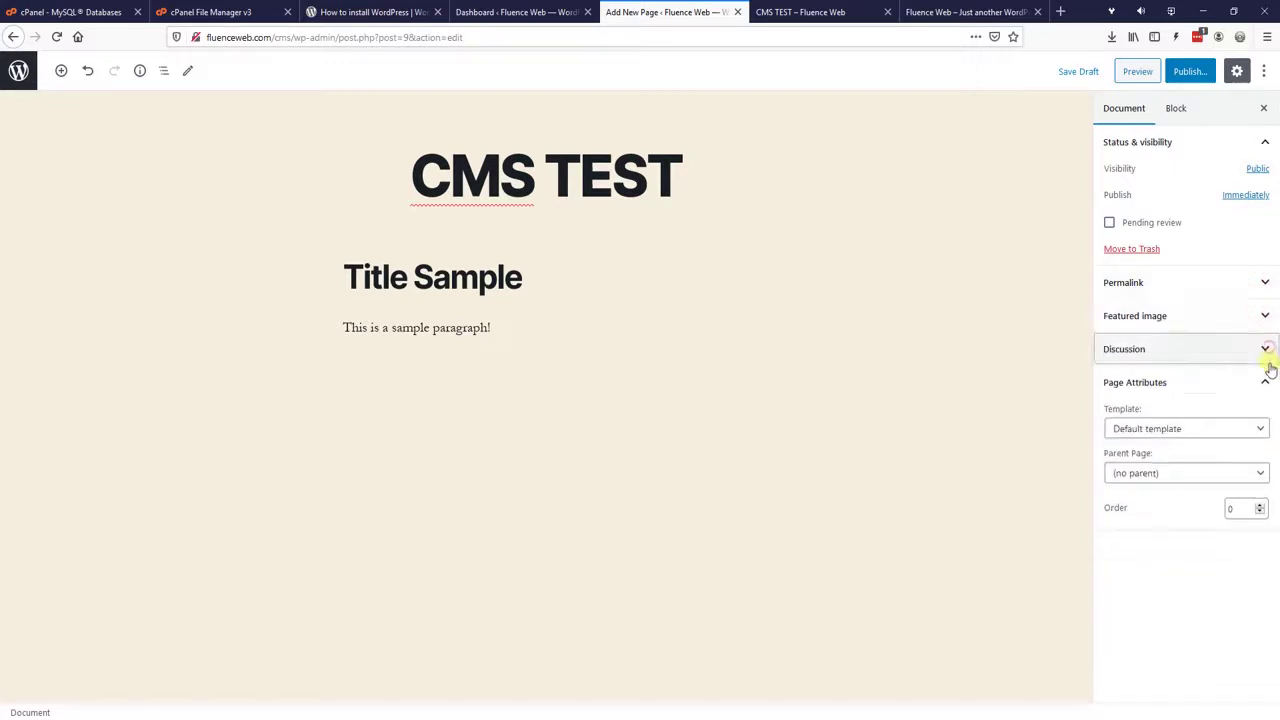
click(1265, 381)
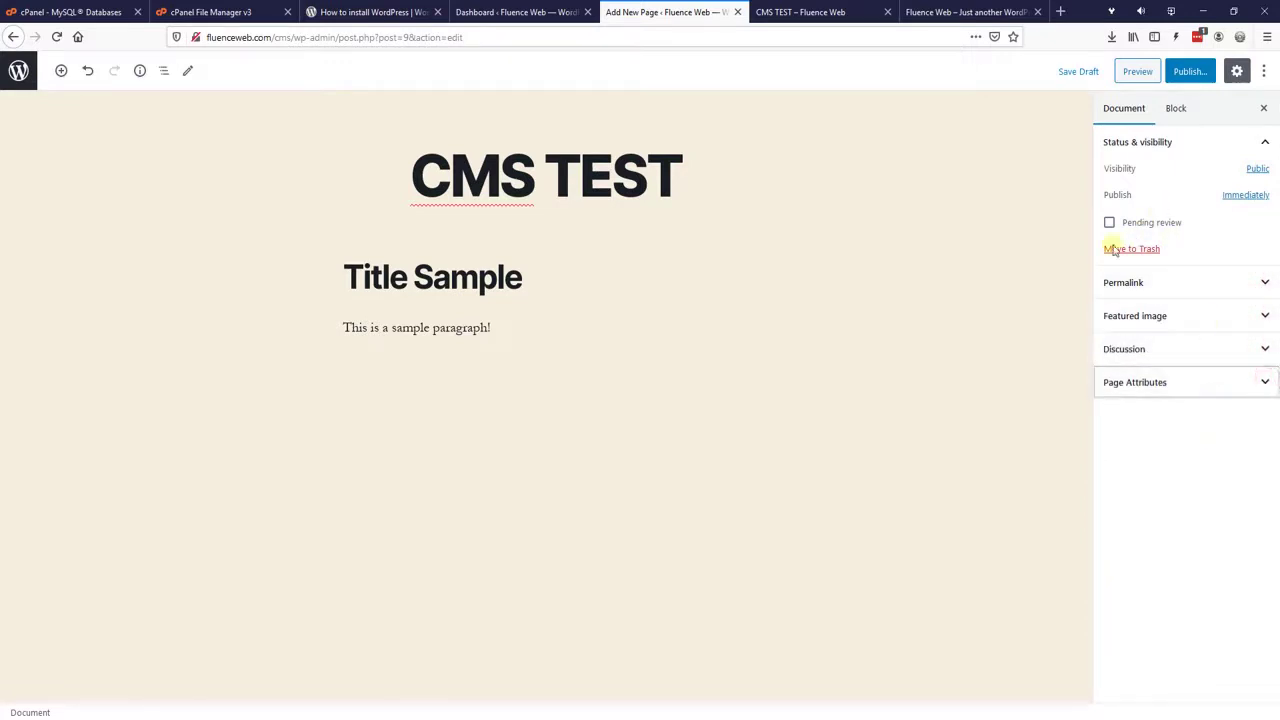
Step: Insert an Image block between the "Title Sample" heading and the sample paragraph
click(486, 331)
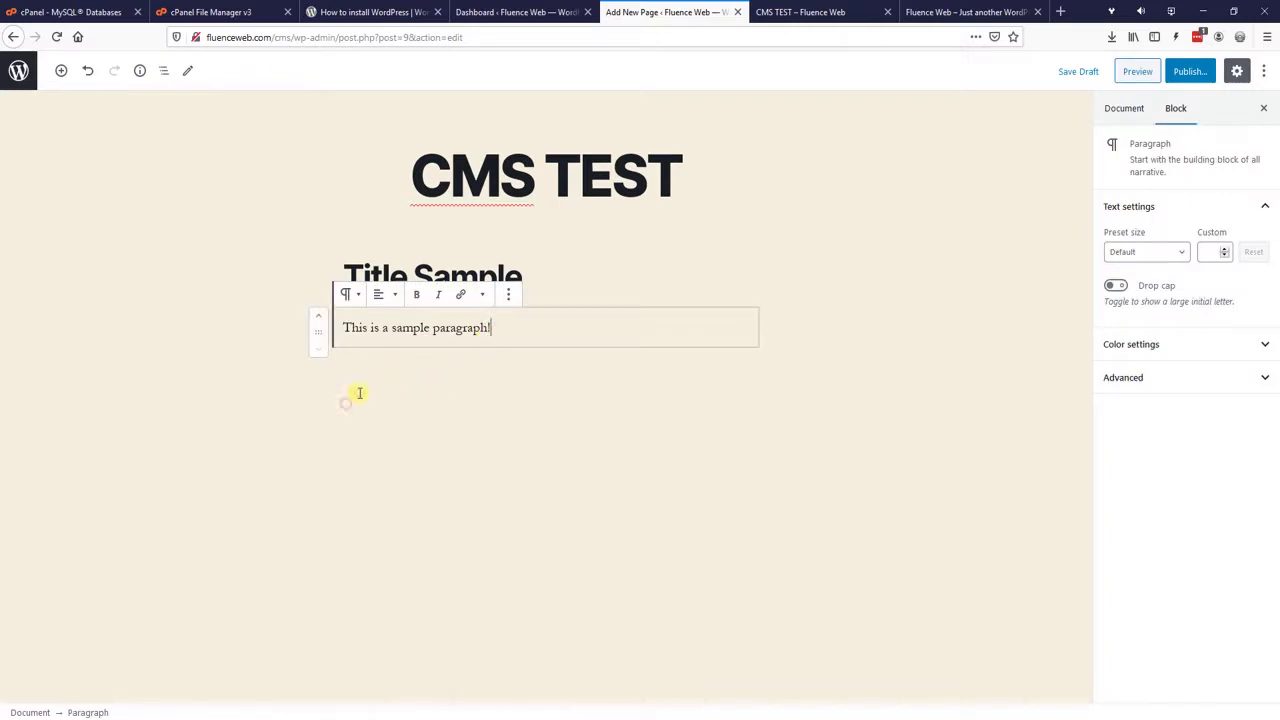
click(603, 254)
click(700, 335)
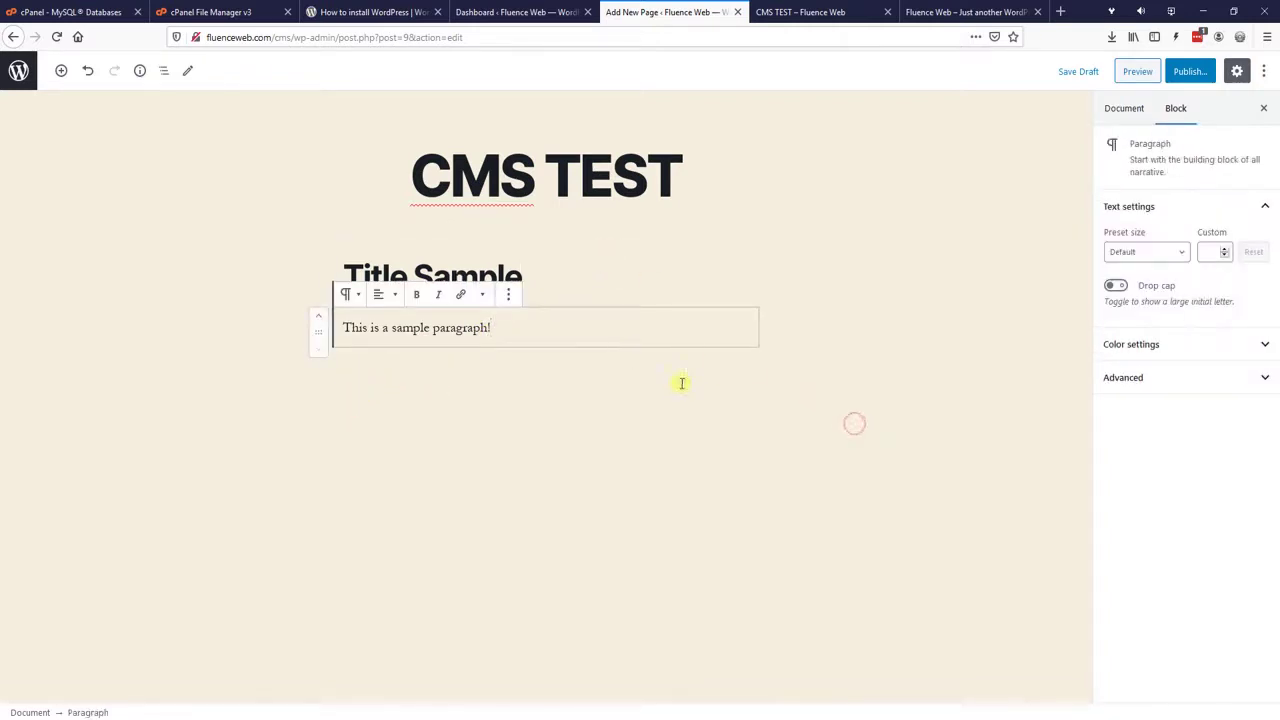
click(260, 284)
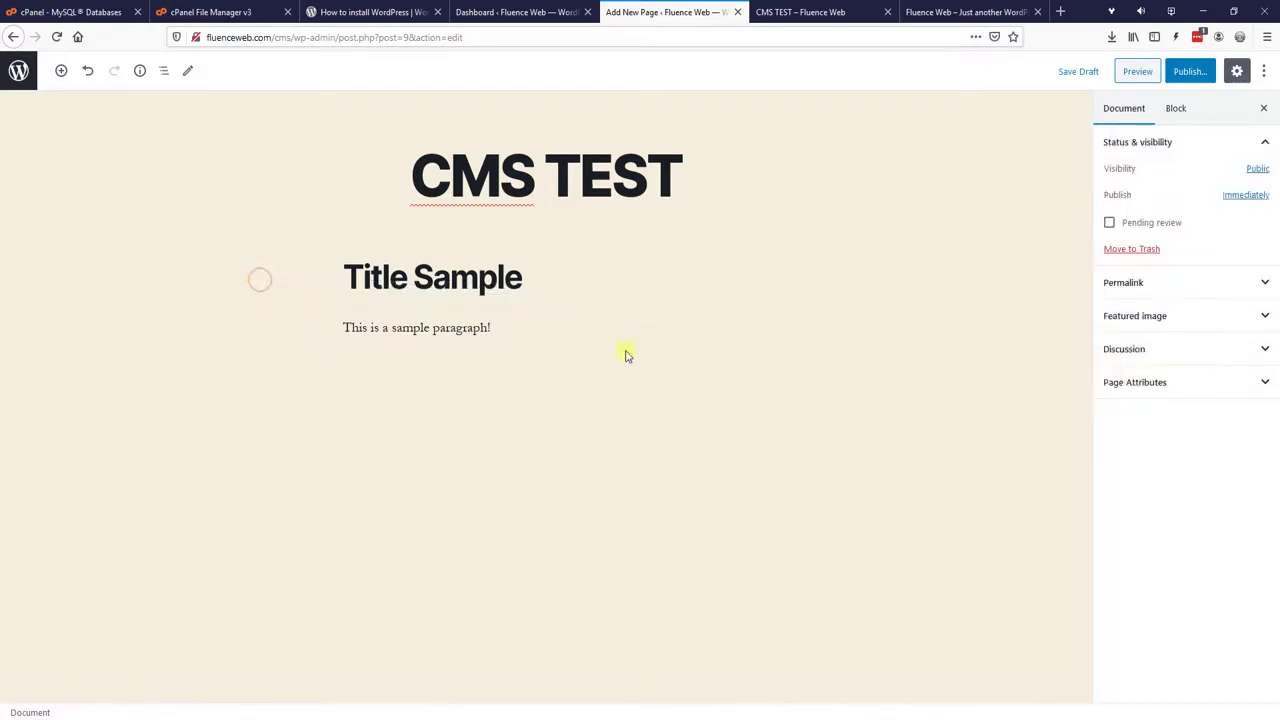
click(530, 308)
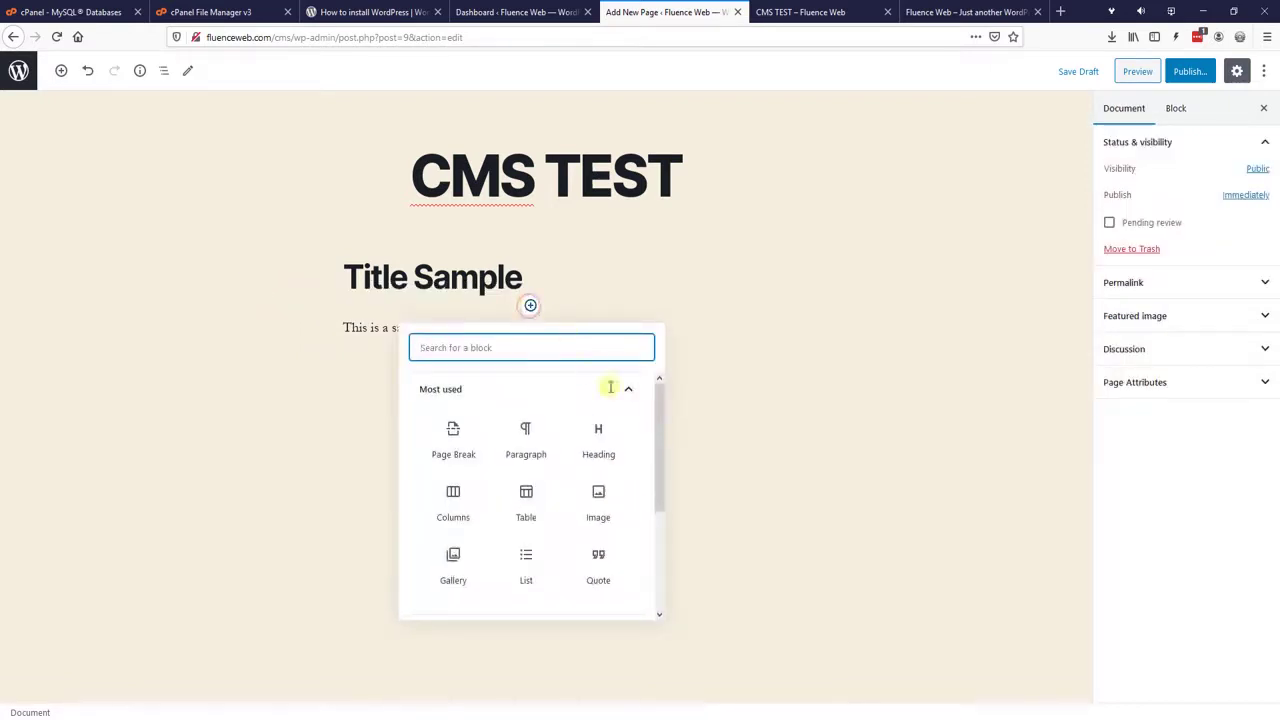
click(598, 503)
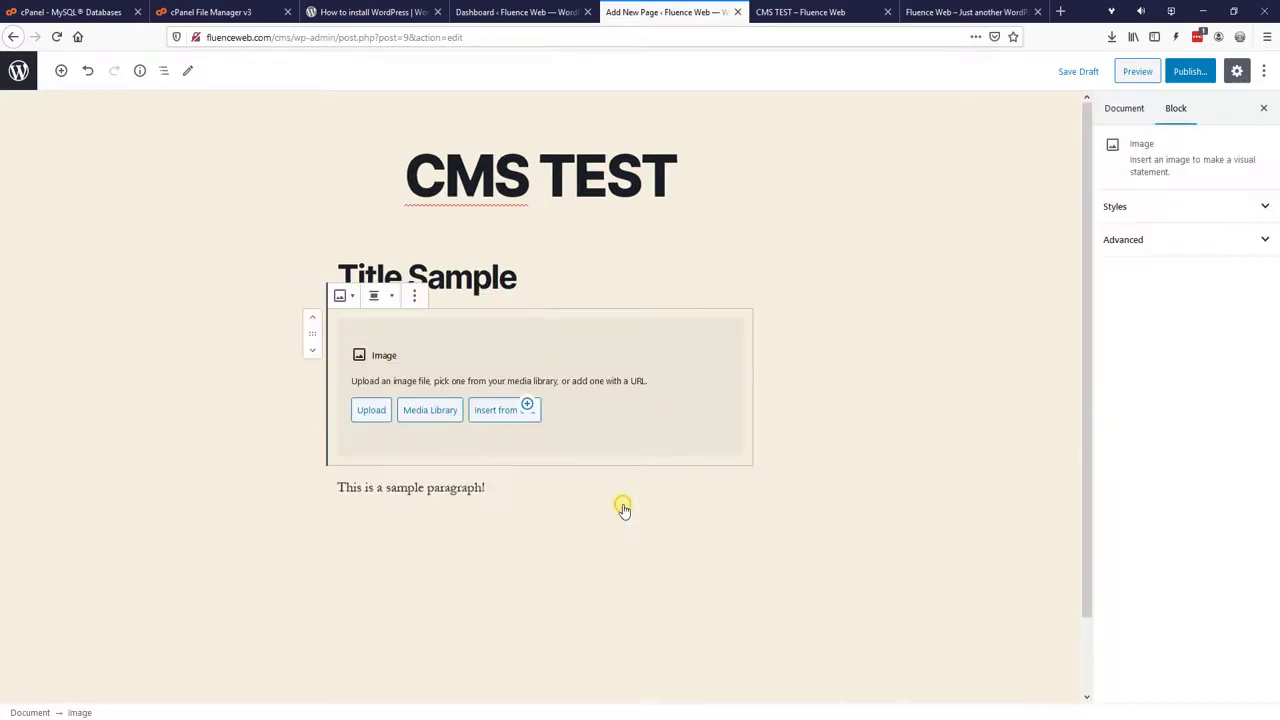
Step: Fill the empty Image block with mf_cool_office_space_17.jpg from the media library and deselect it
click(370, 412)
click(367, 416)
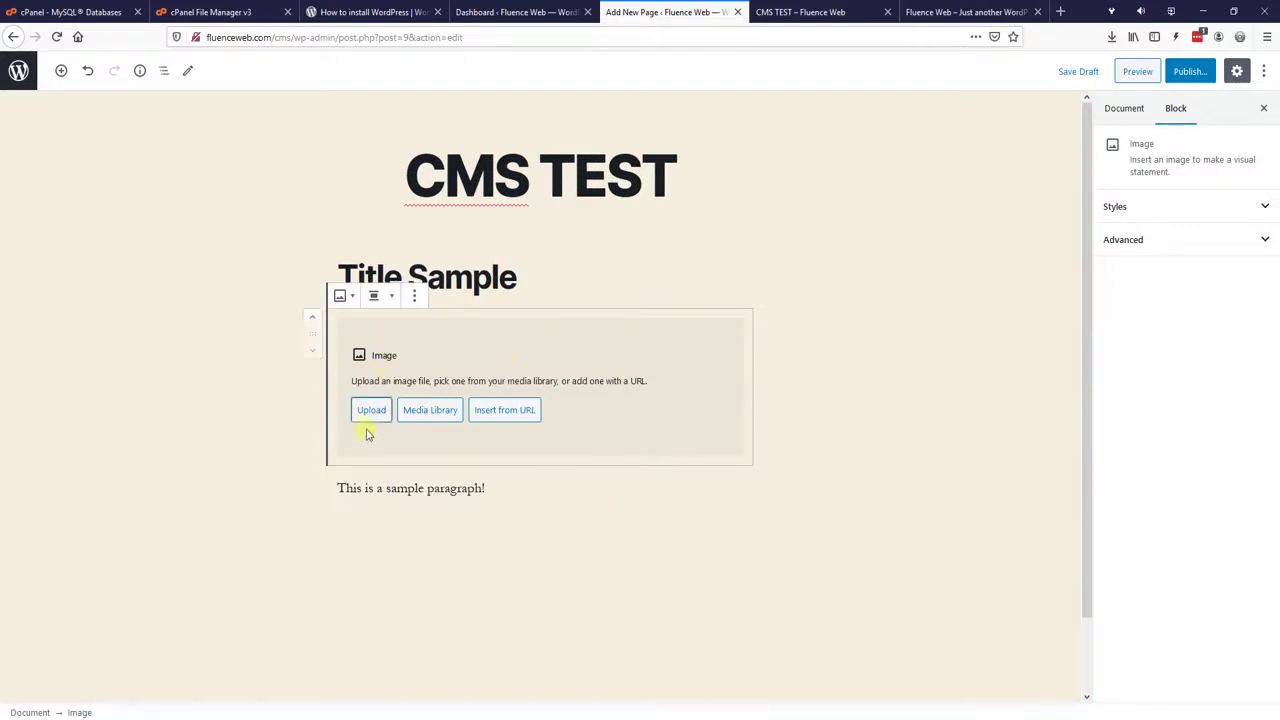
click(431, 412)
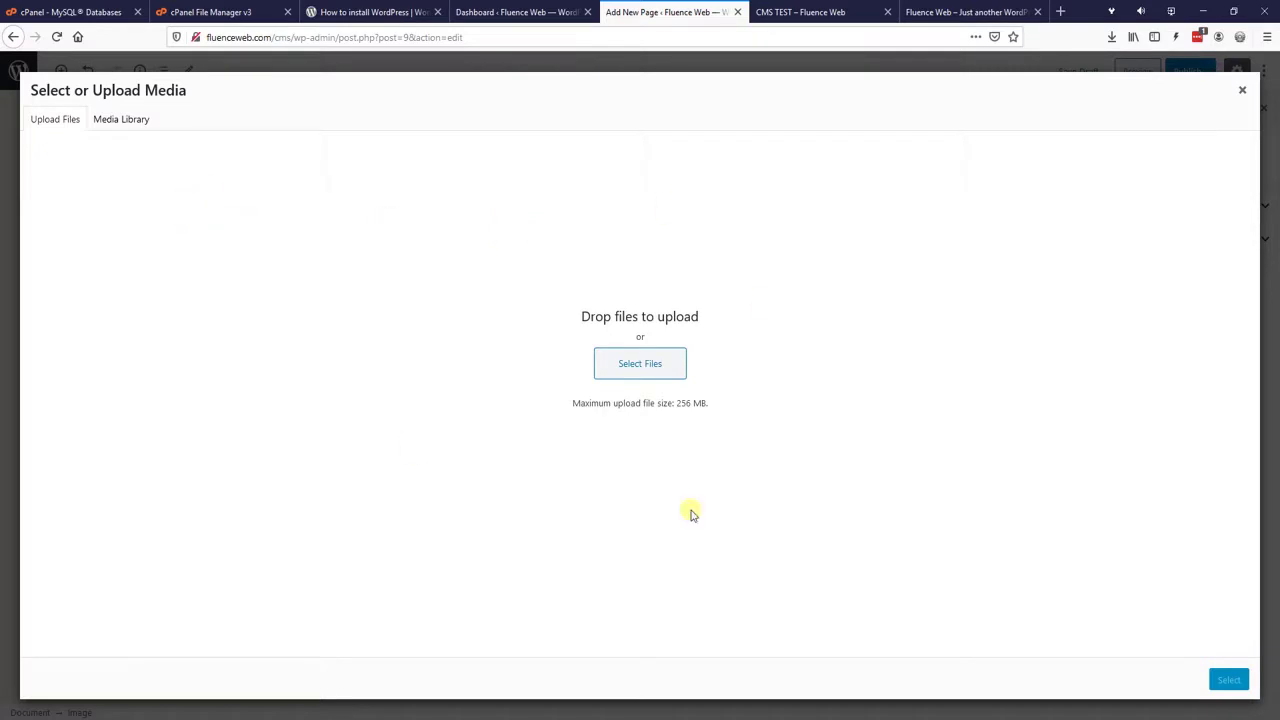
click(124, 121)
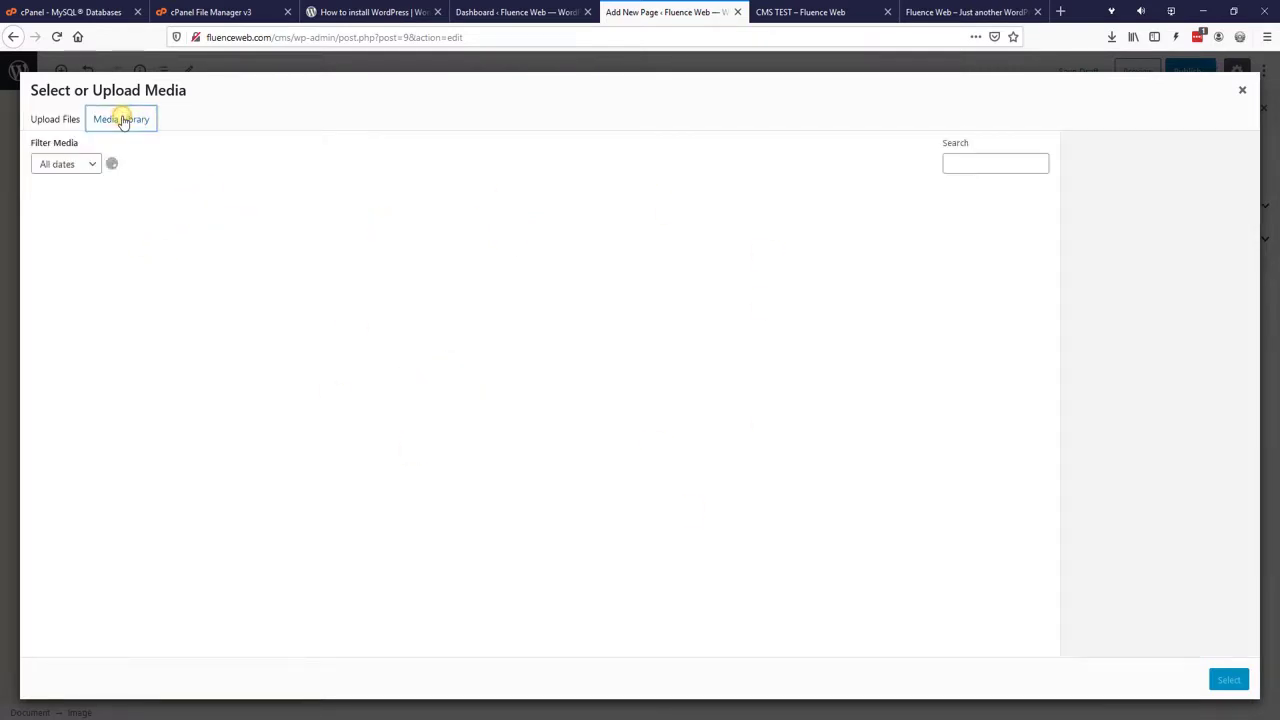
click(72, 242)
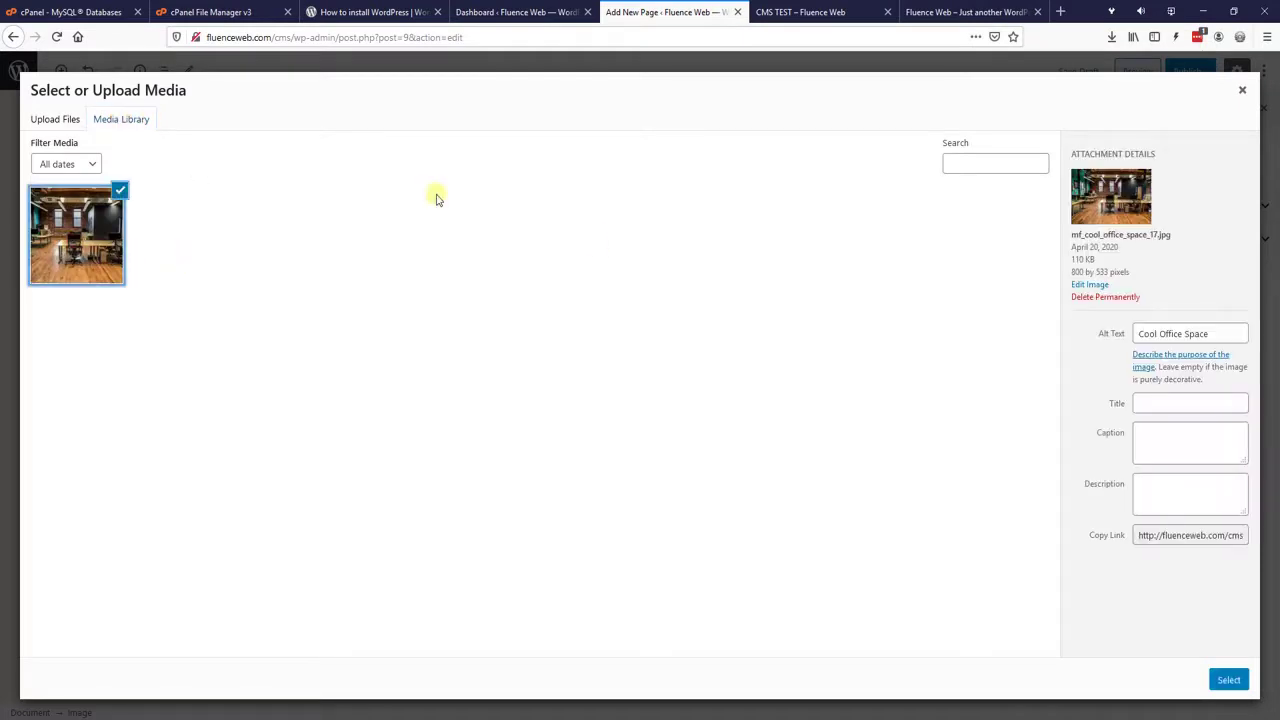
click(1229, 680)
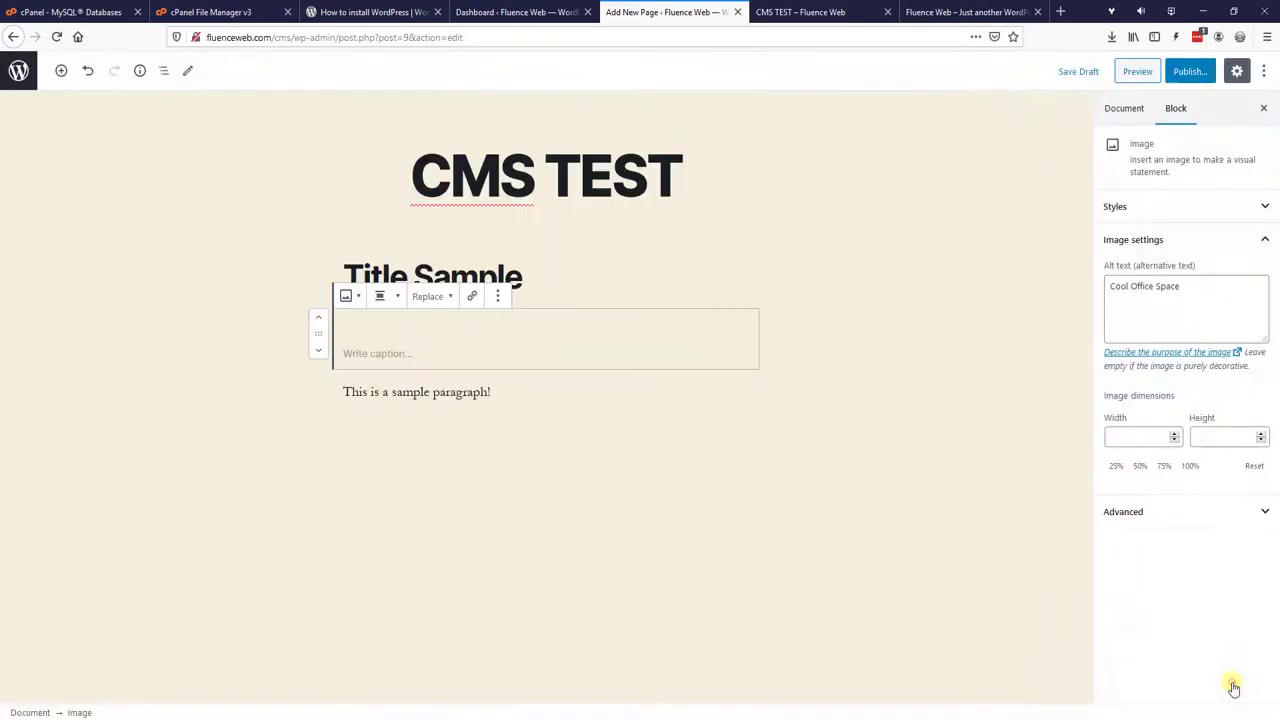
click(835, 492)
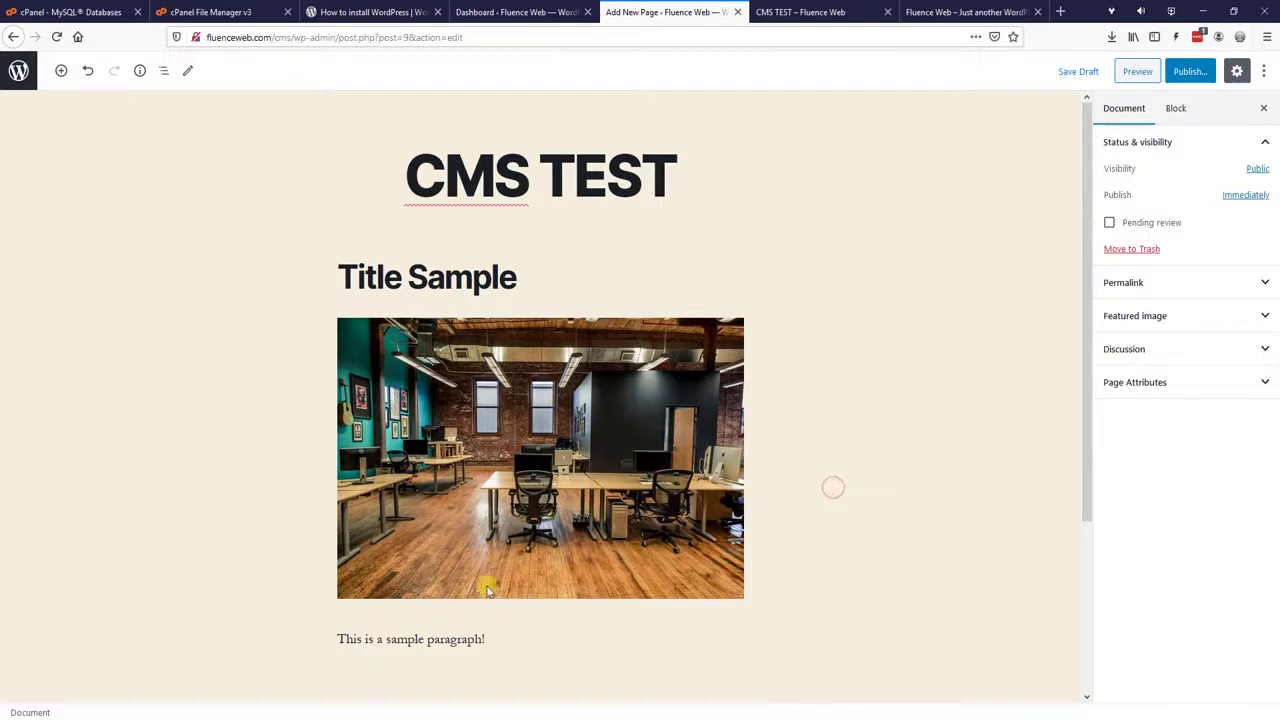
Step: Move the sample paragraph above the office image, directly under the "Title Sample" heading, and deselect it
click(380, 637)
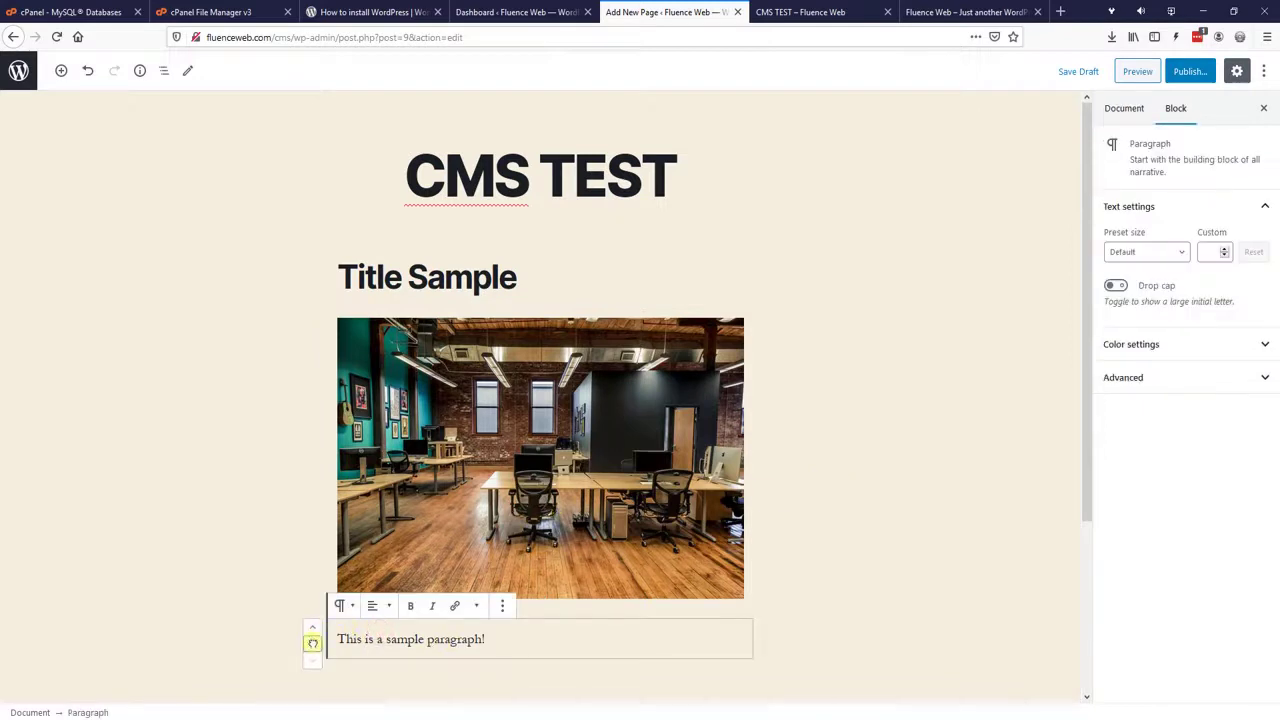
drag(330, 313, 335, 318)
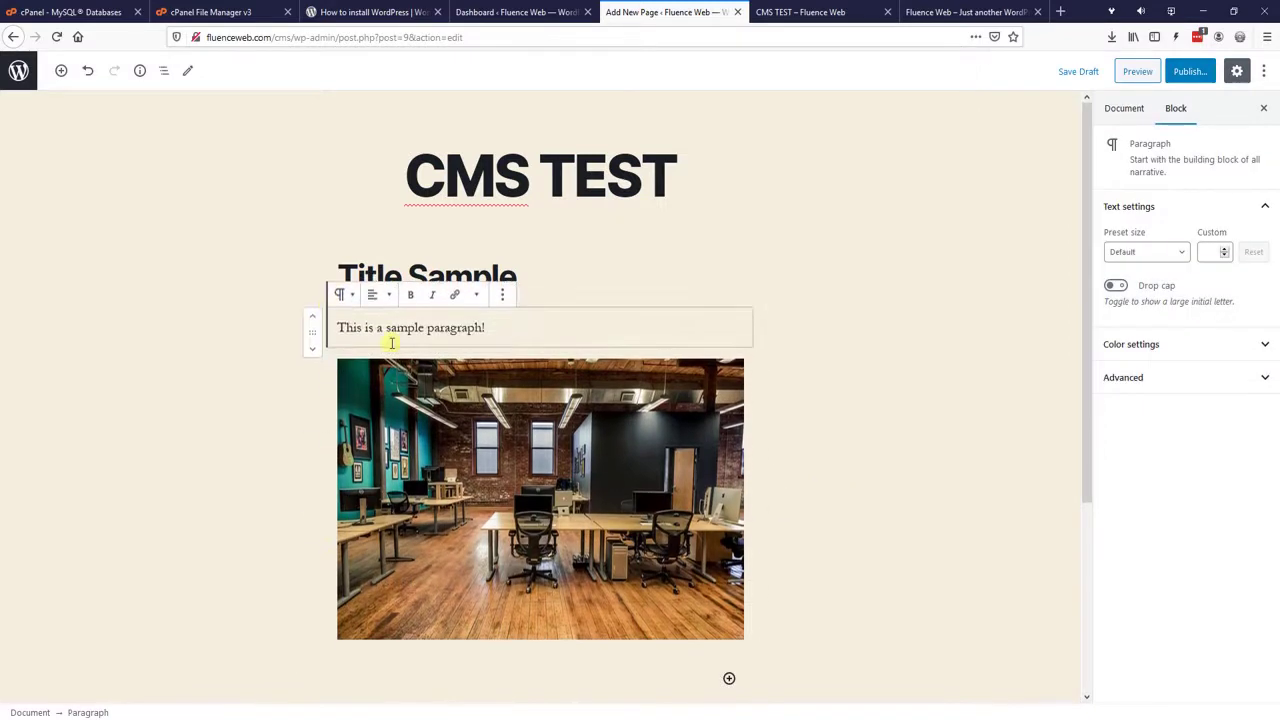
click(888, 447)
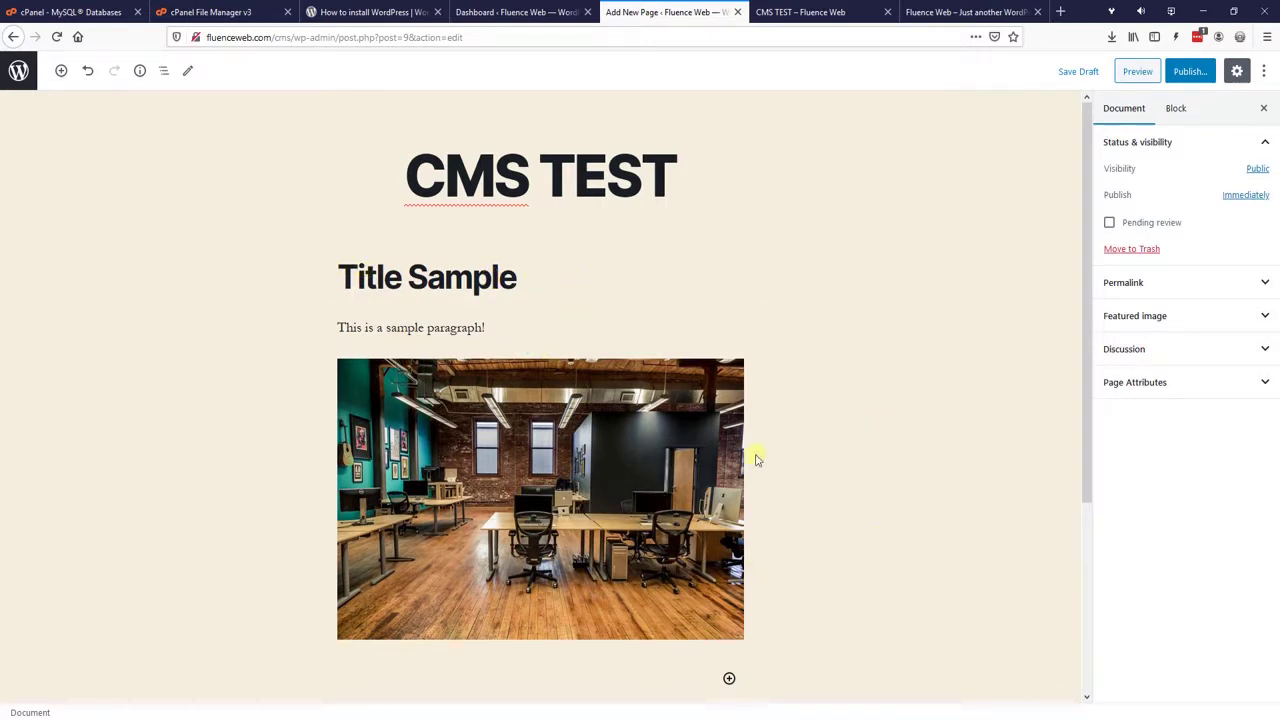
Step: Publish the CMS TEST page and open its live version
click(1197, 77)
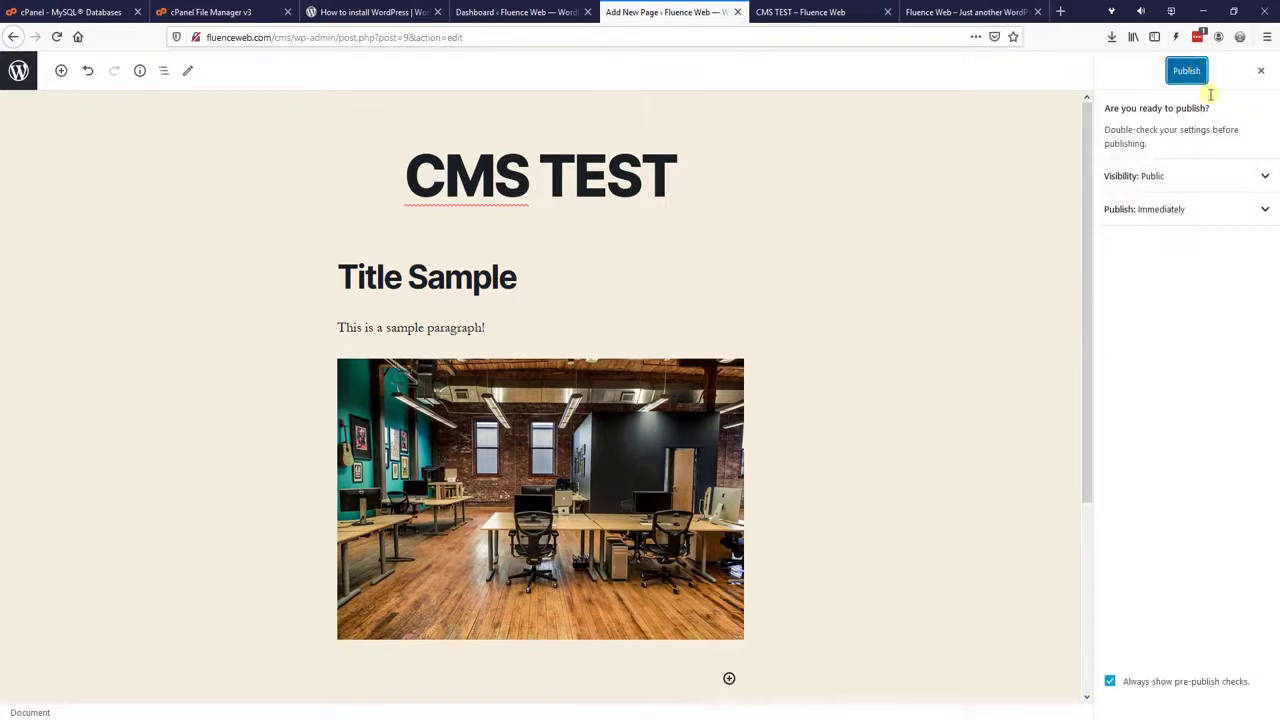
click(1187, 71)
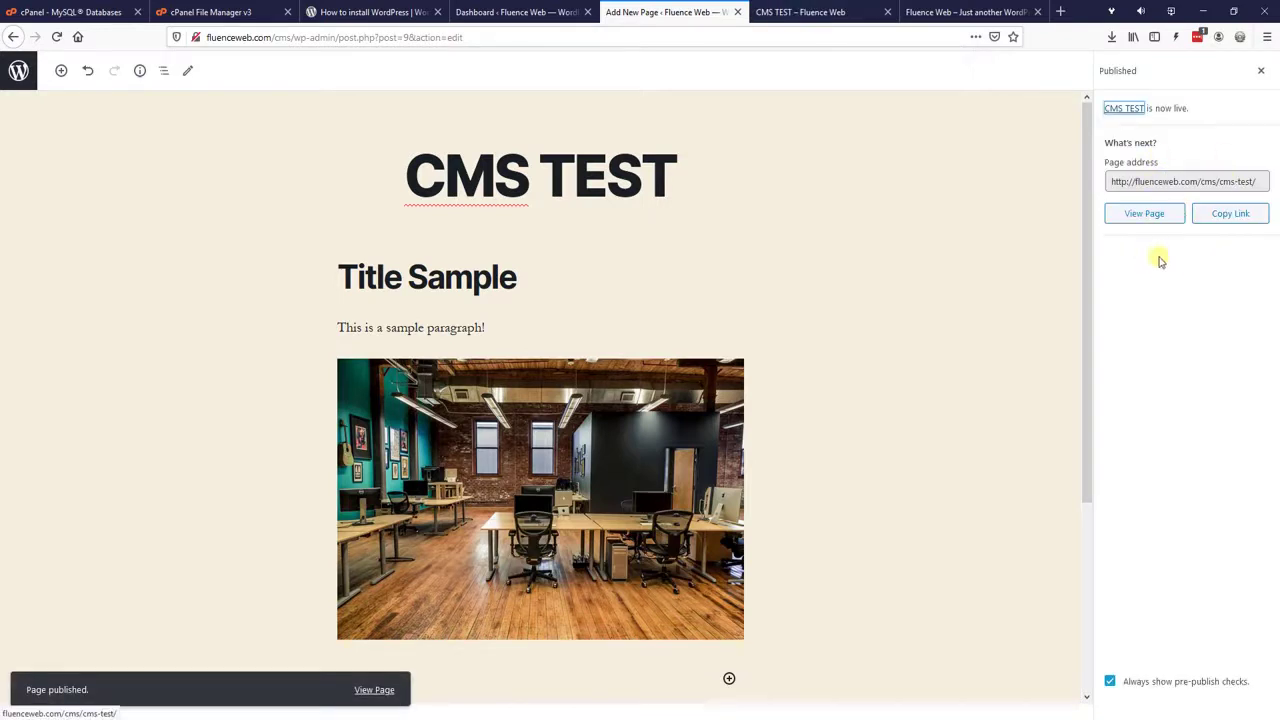
click(1144, 216)
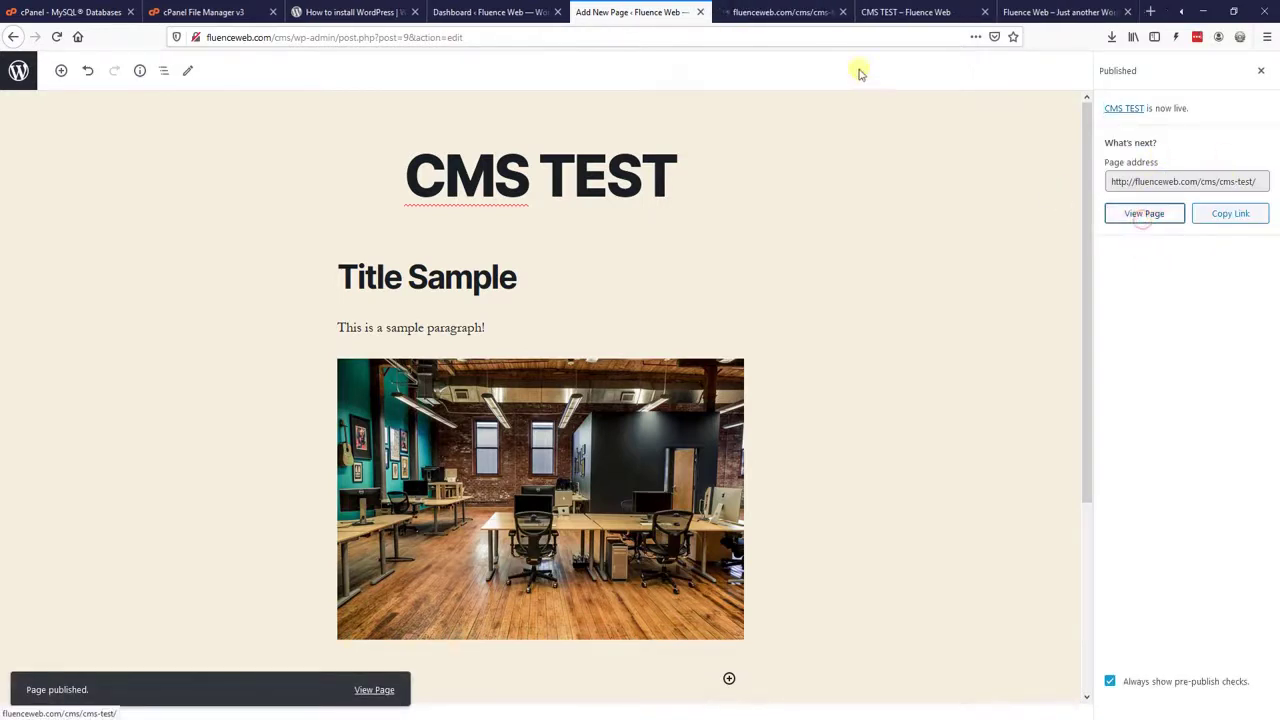
Step: Look over the live CMS TEST page from its title and content down to the footer widgets
click(771, 12)
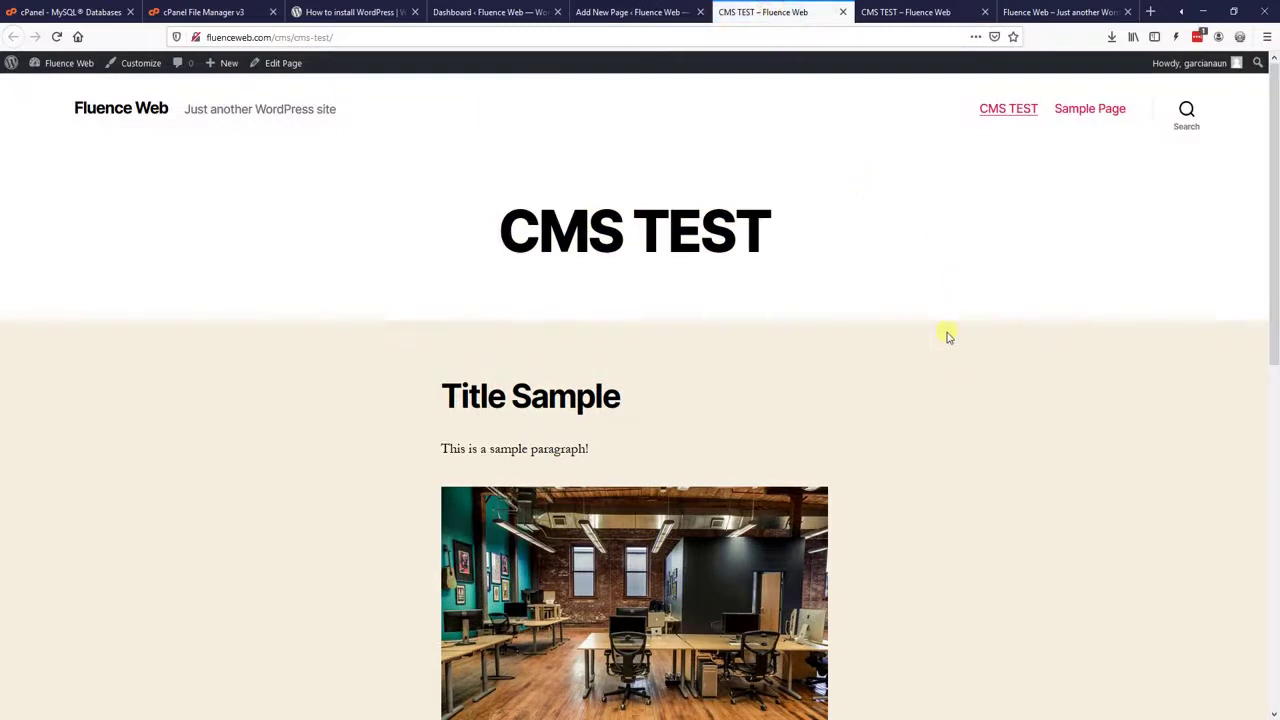
scroll(946, 338, down, 3)
scroll(946, 340, down, 4)
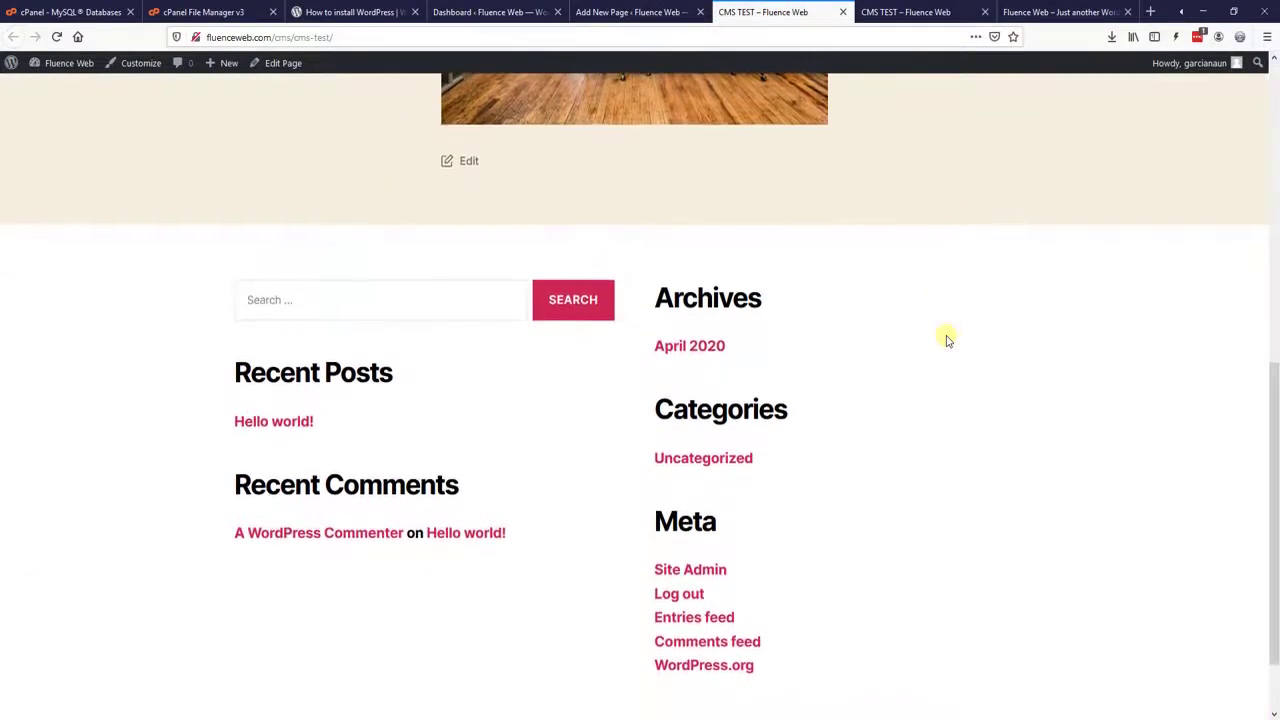
scroll(946, 340, up, 3)
scroll(946, 340, up, 4)
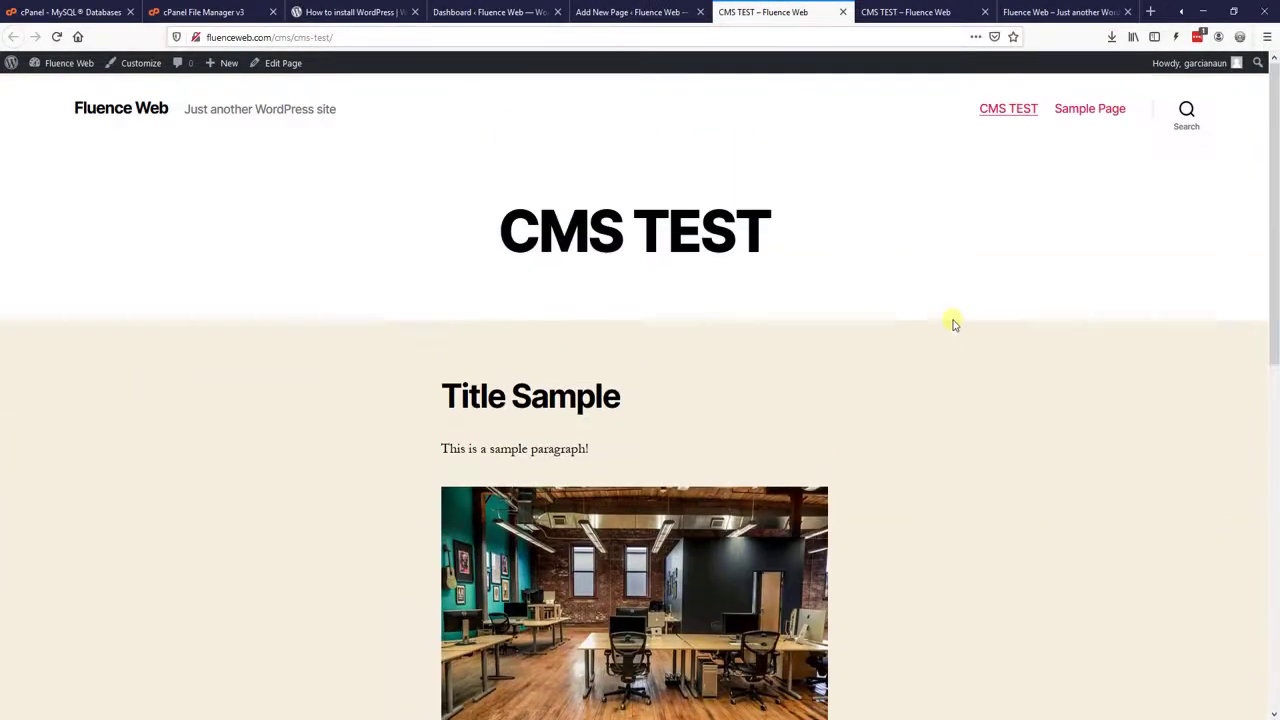
Step: Return to the admin dashboard and activate the Twenty Seventeen theme among the installed themes
click(630, 12)
click(490, 12)
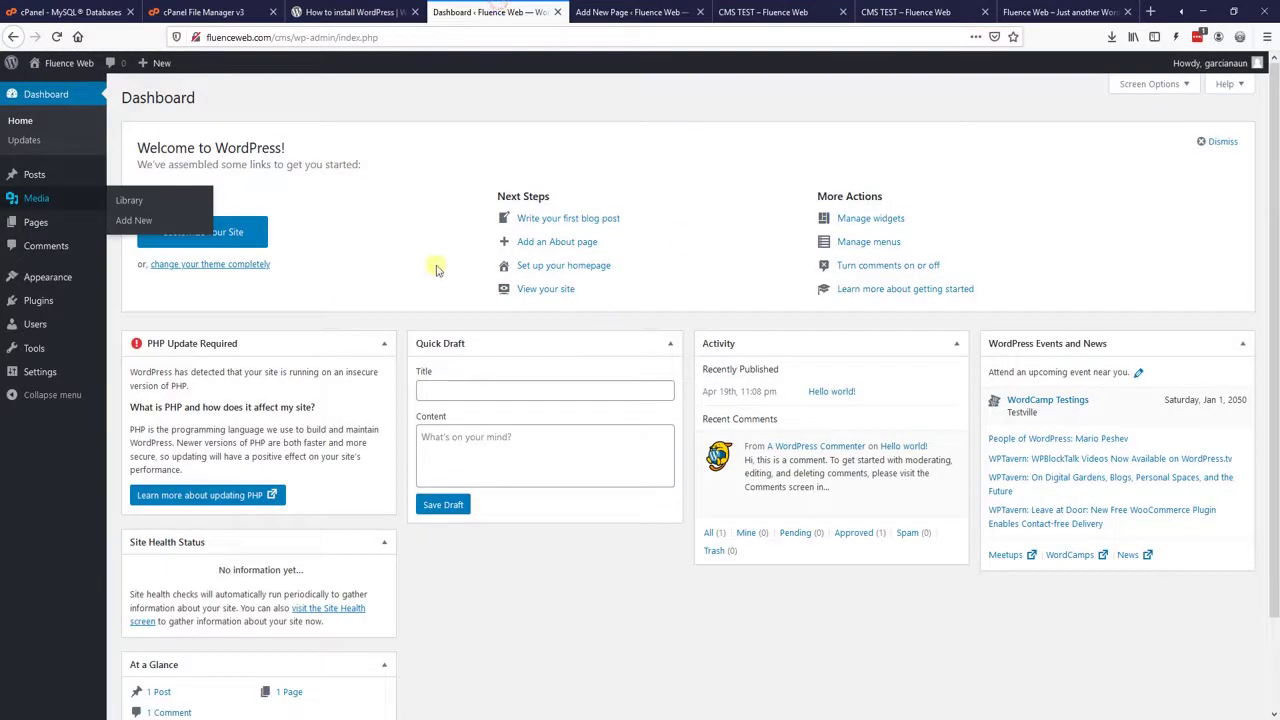
click(630, 12)
click(770, 12)
click(615, 12)
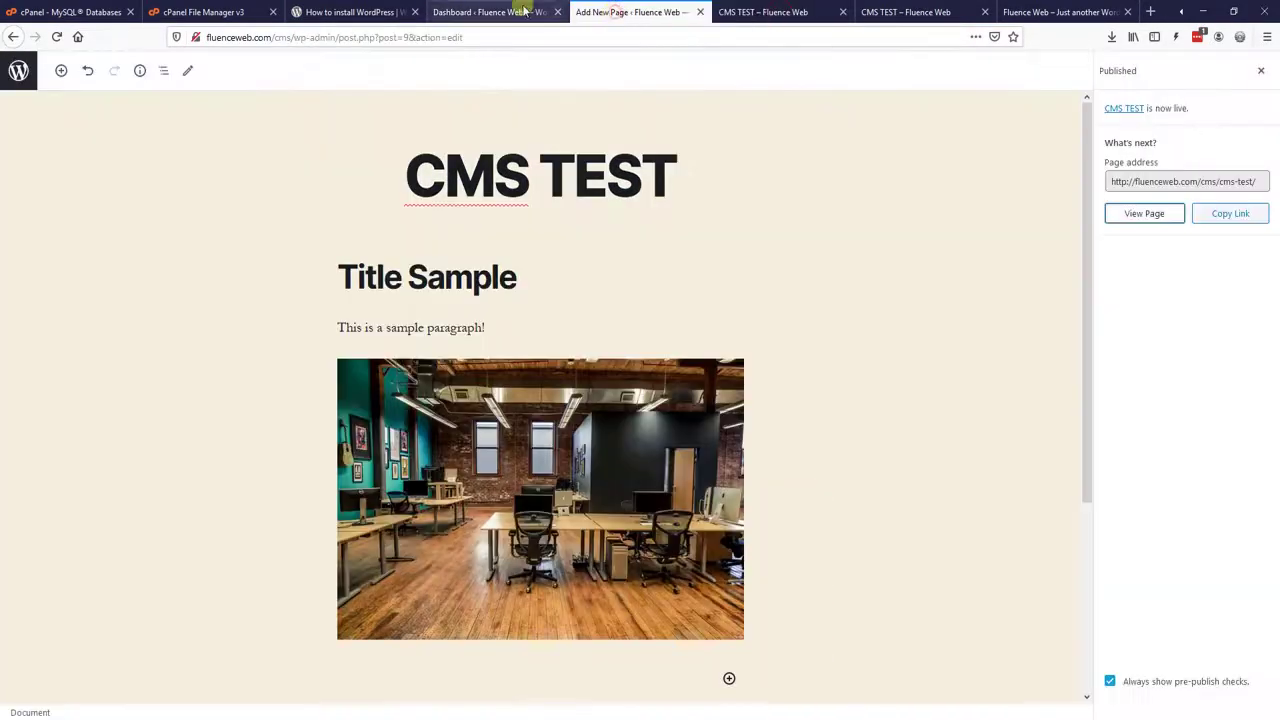
click(486, 12)
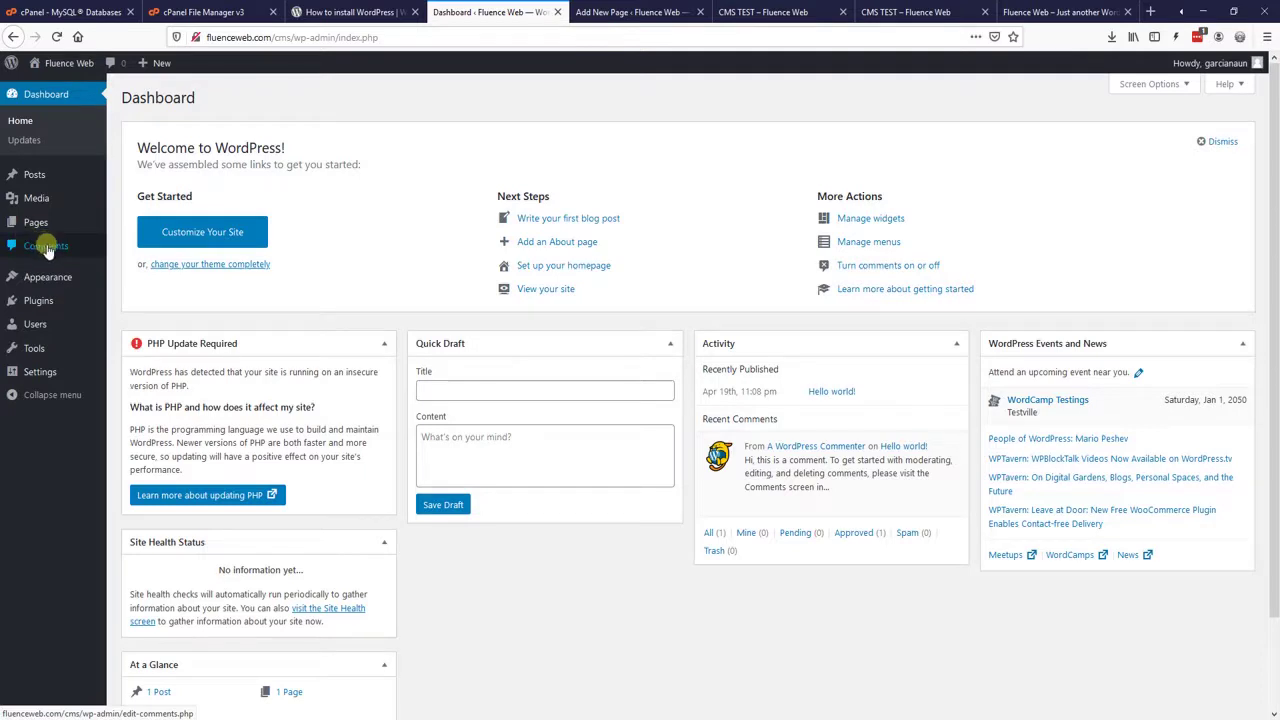
mouse_move(28, 283)
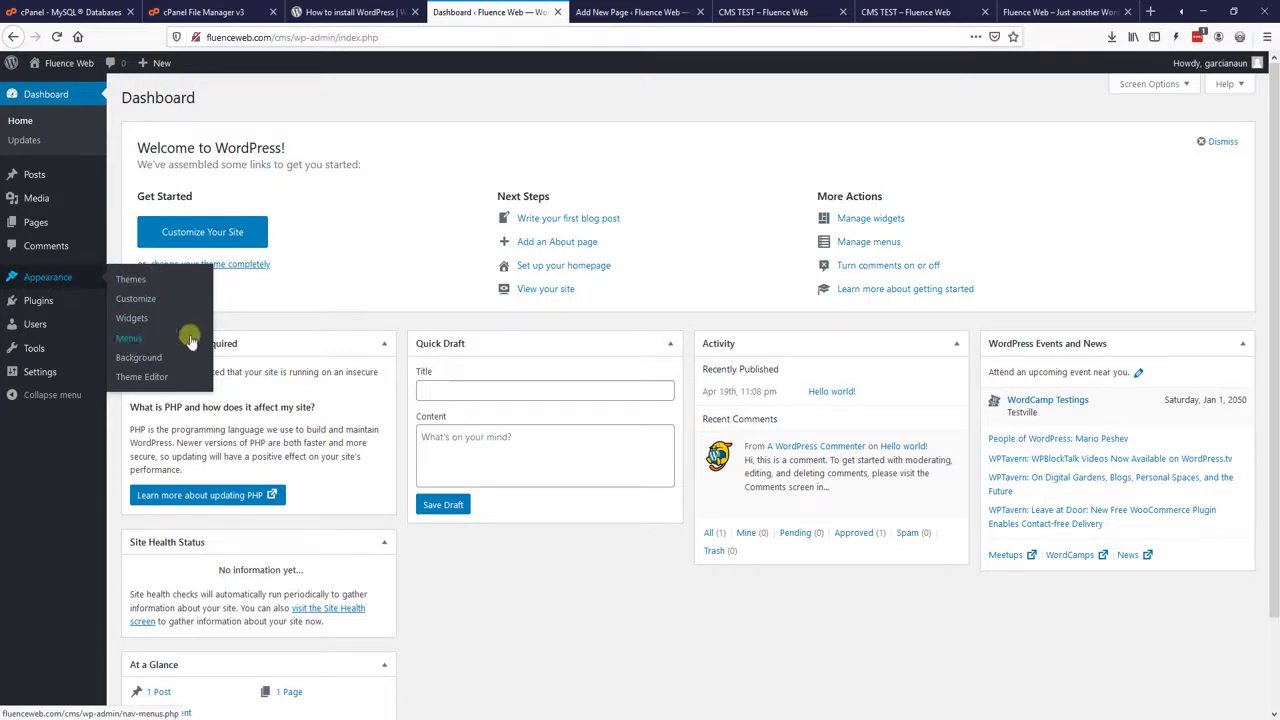
click(127, 284)
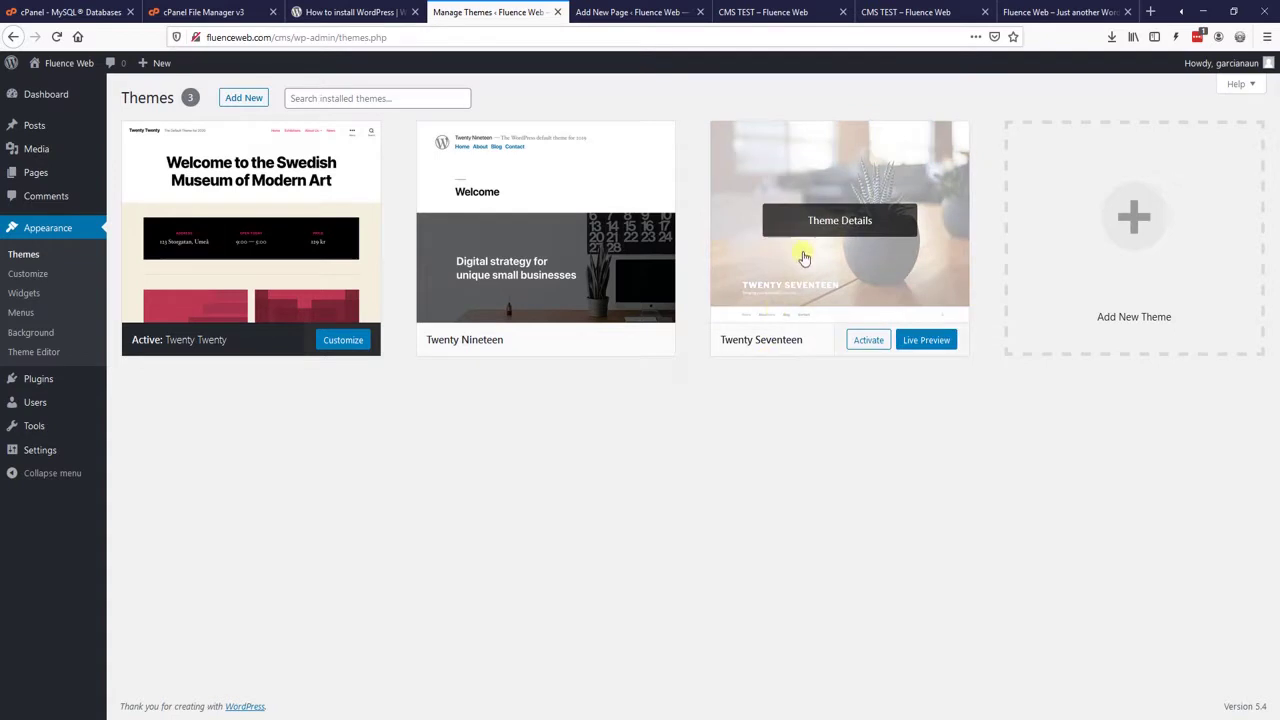
click(869, 341)
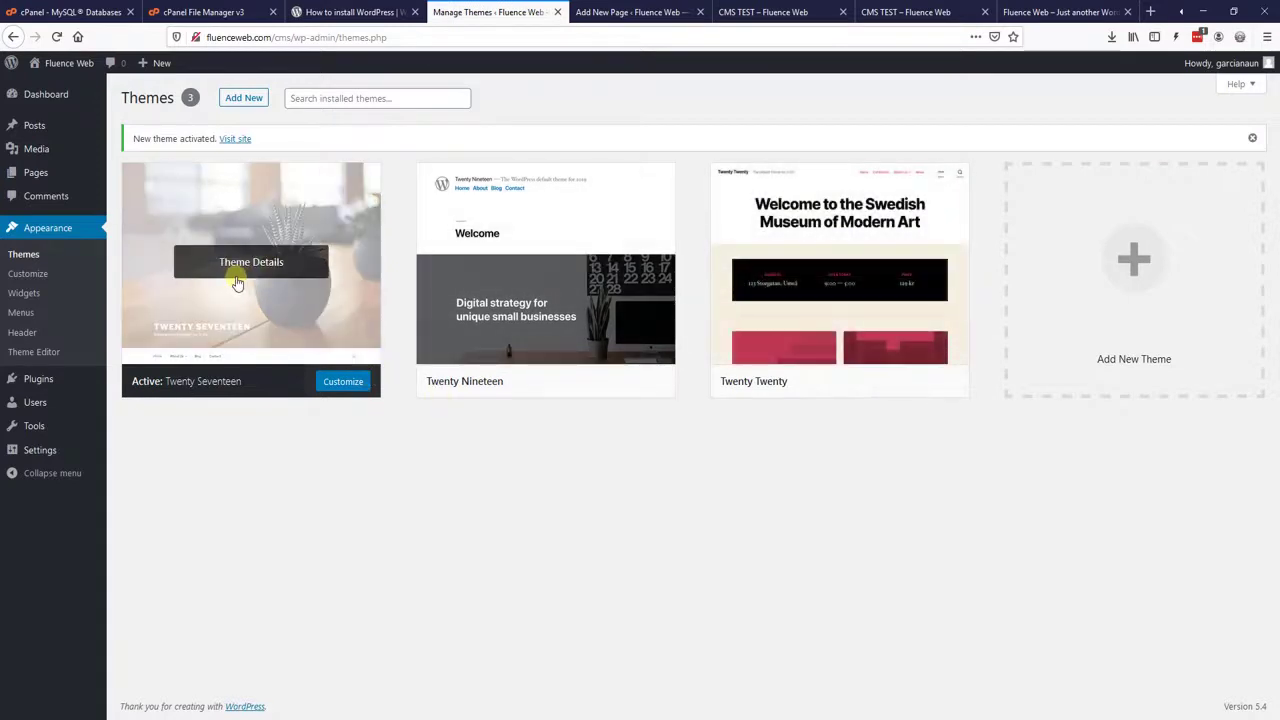
Step: Reload the site's home page and examine how the new theme displays its header, posts and footer
click(1060, 11)
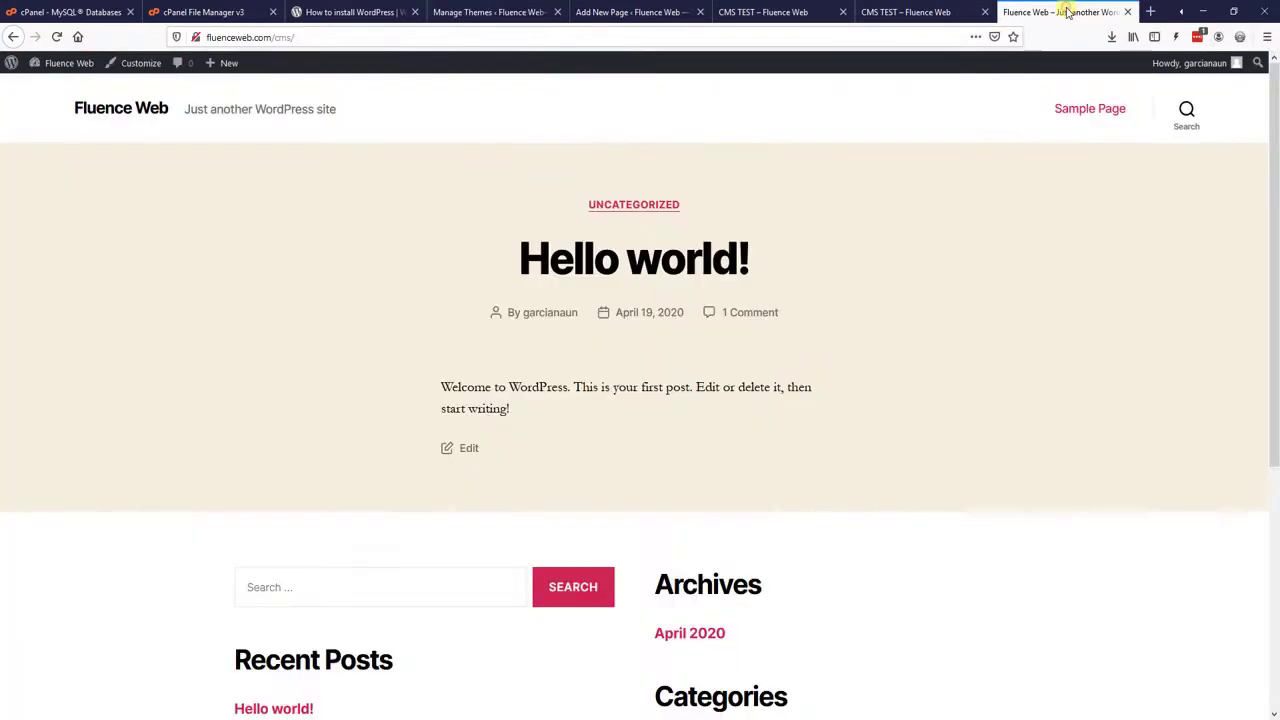
click(57, 37)
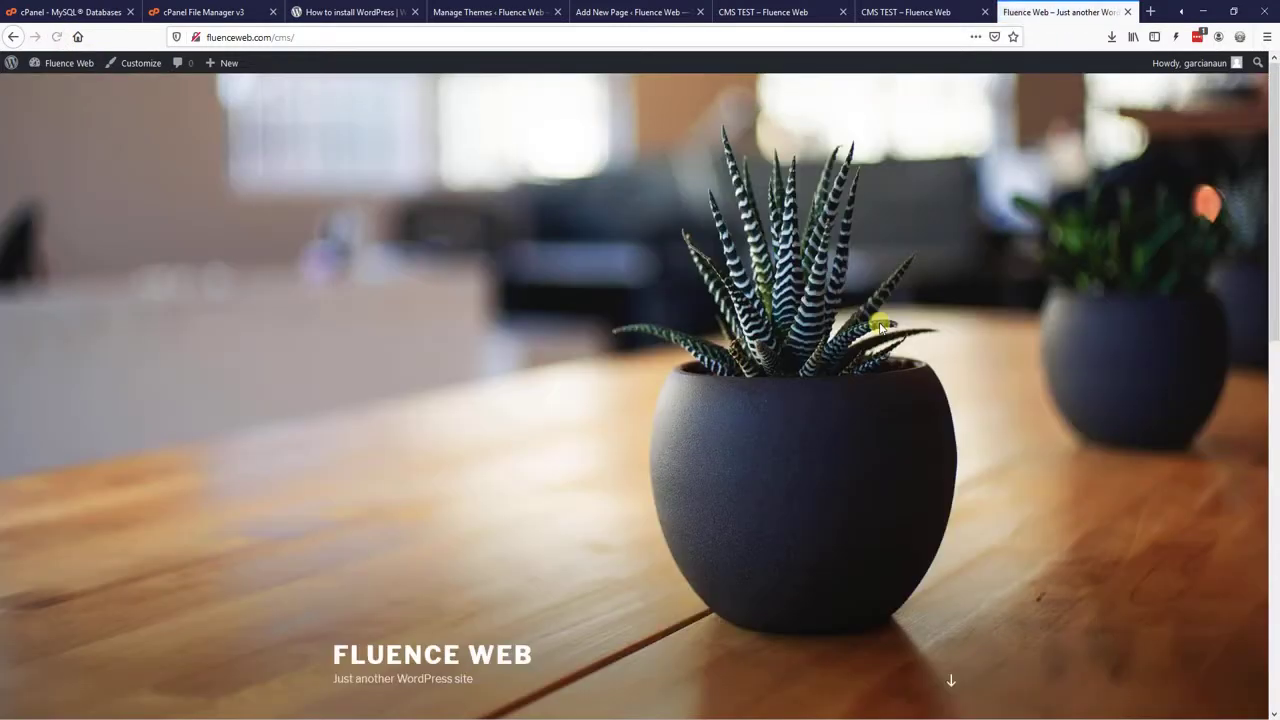
scroll(880, 326, down, 5)
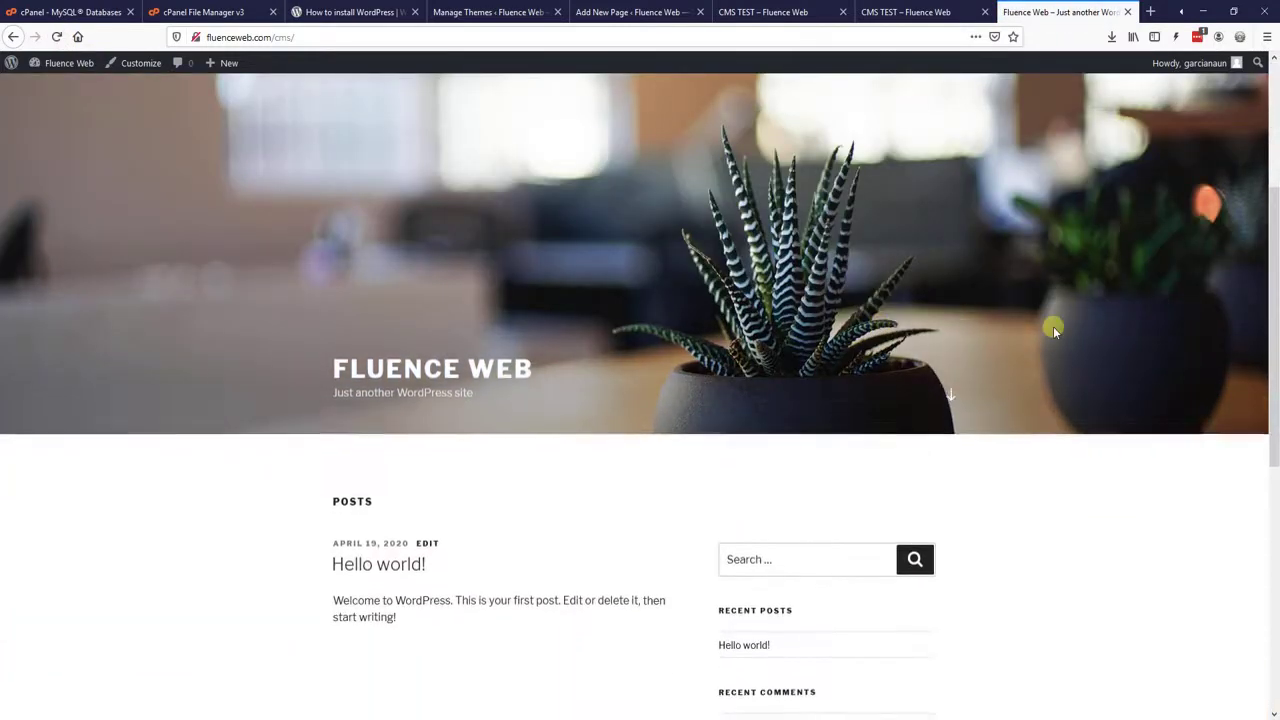
scroll(1051, 323, down, 3)
scroll(809, 423, down, 5)
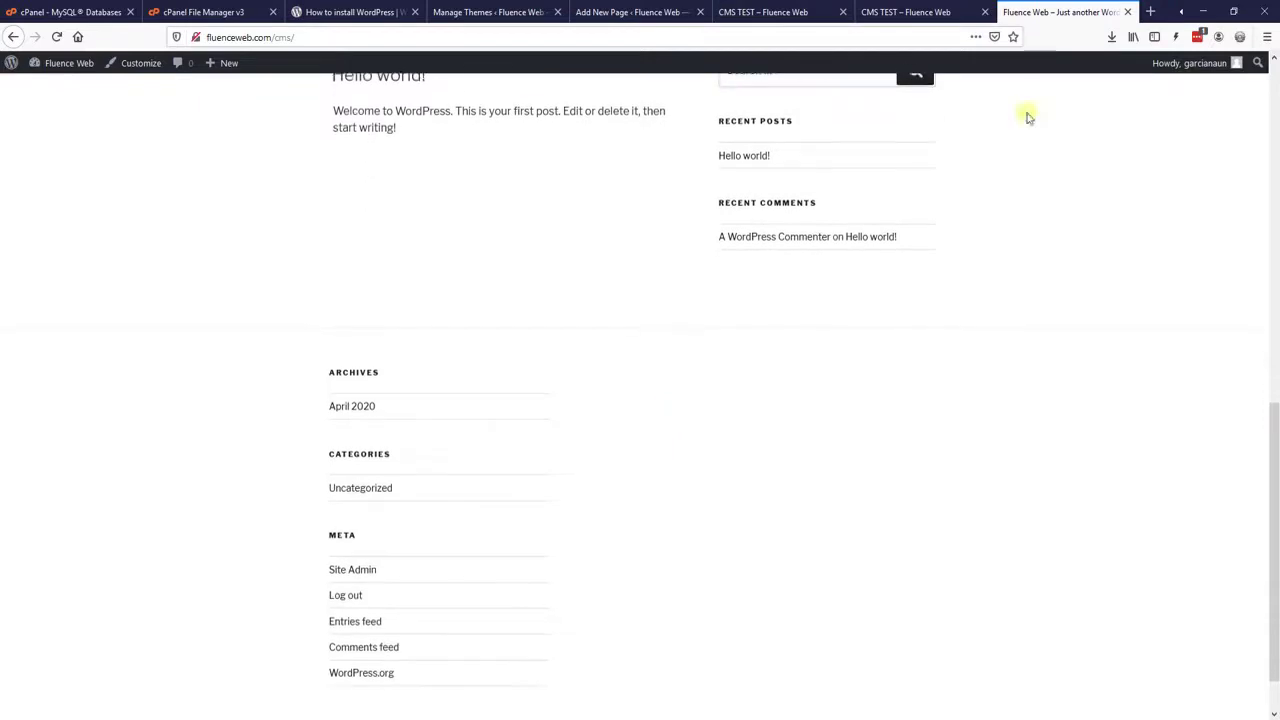
Step: Reload the CMS TEST preview and compare its layout with the live page still loaded in the previous theme
click(930, 10)
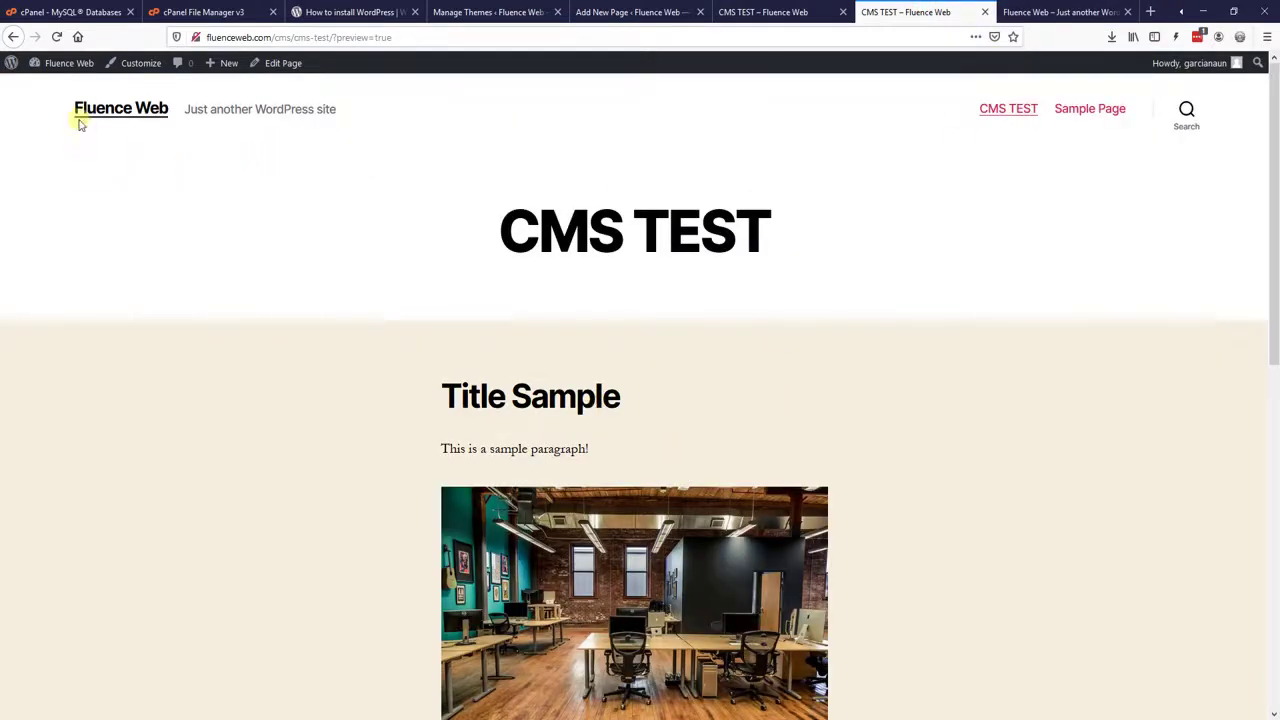
click(57, 36)
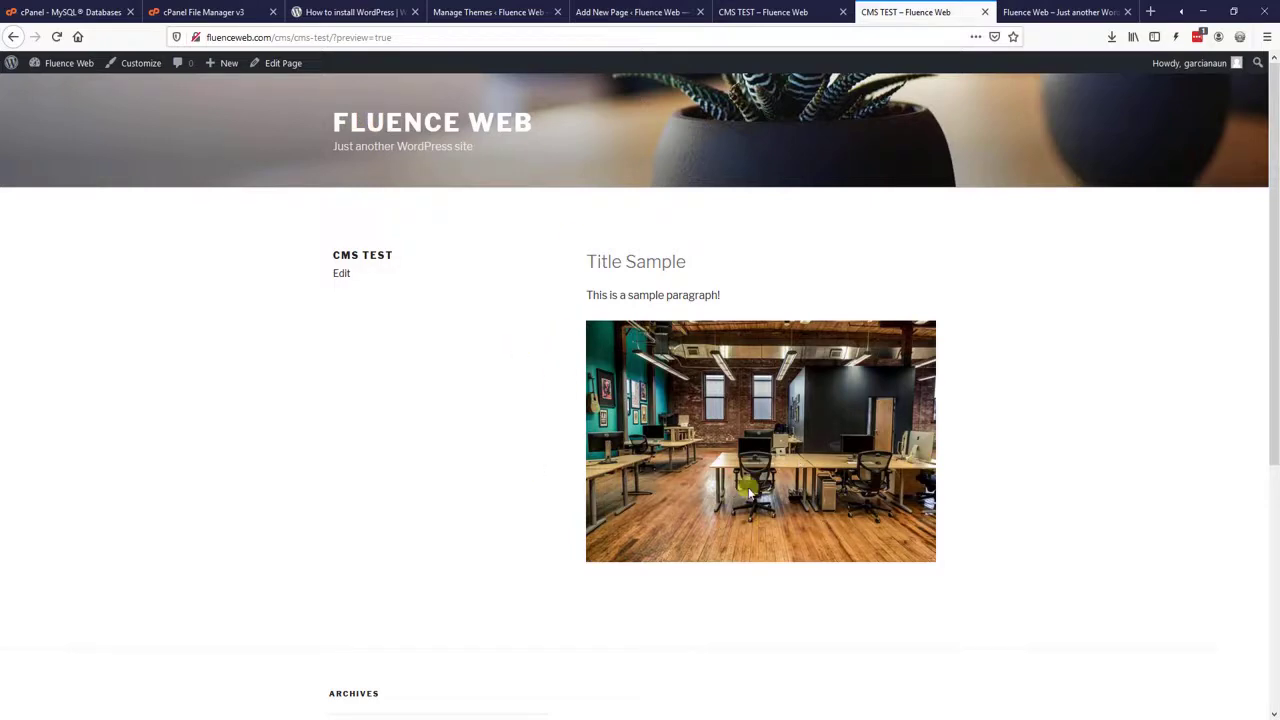
scroll(666, 468, down, 4)
scroll(631, 468, up, 10)
click(782, 11)
click(905, 11)
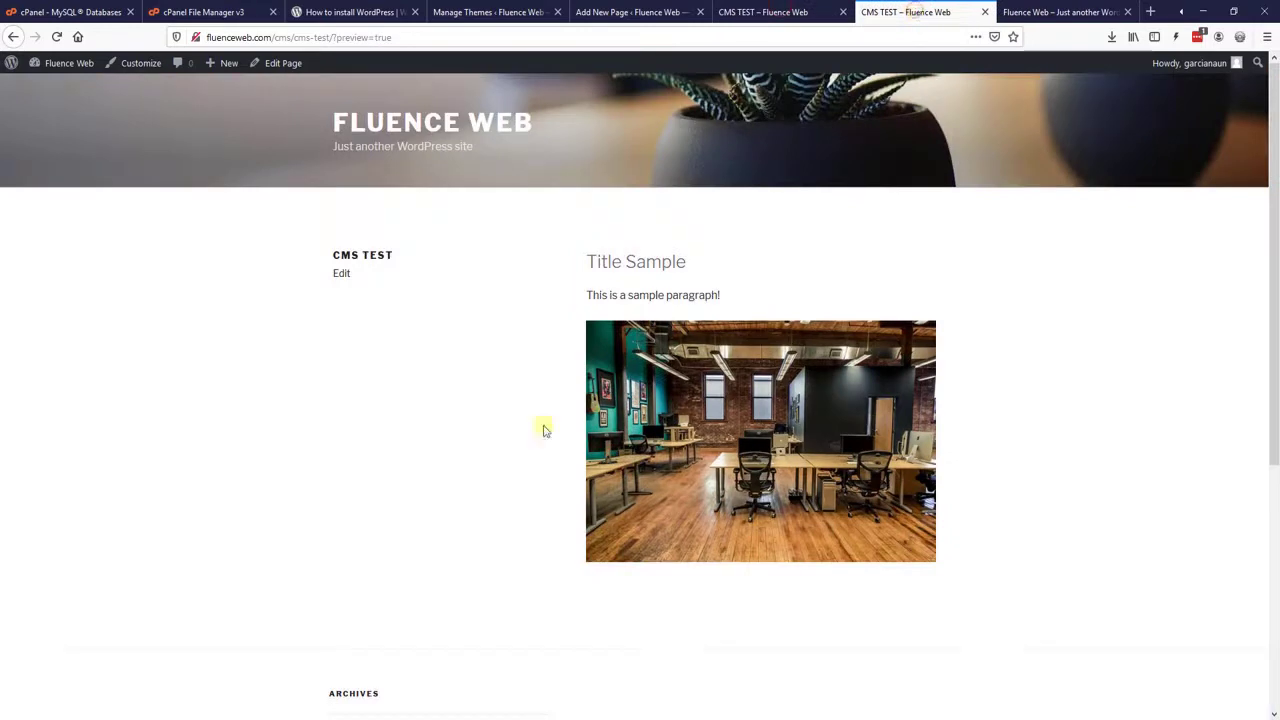
Step: Highlight the title, heading and paragraph in the preview, clear the selection and compare them with the old-theme page
drag(684, 268, 587, 256)
drag(769, 289, 587, 295)
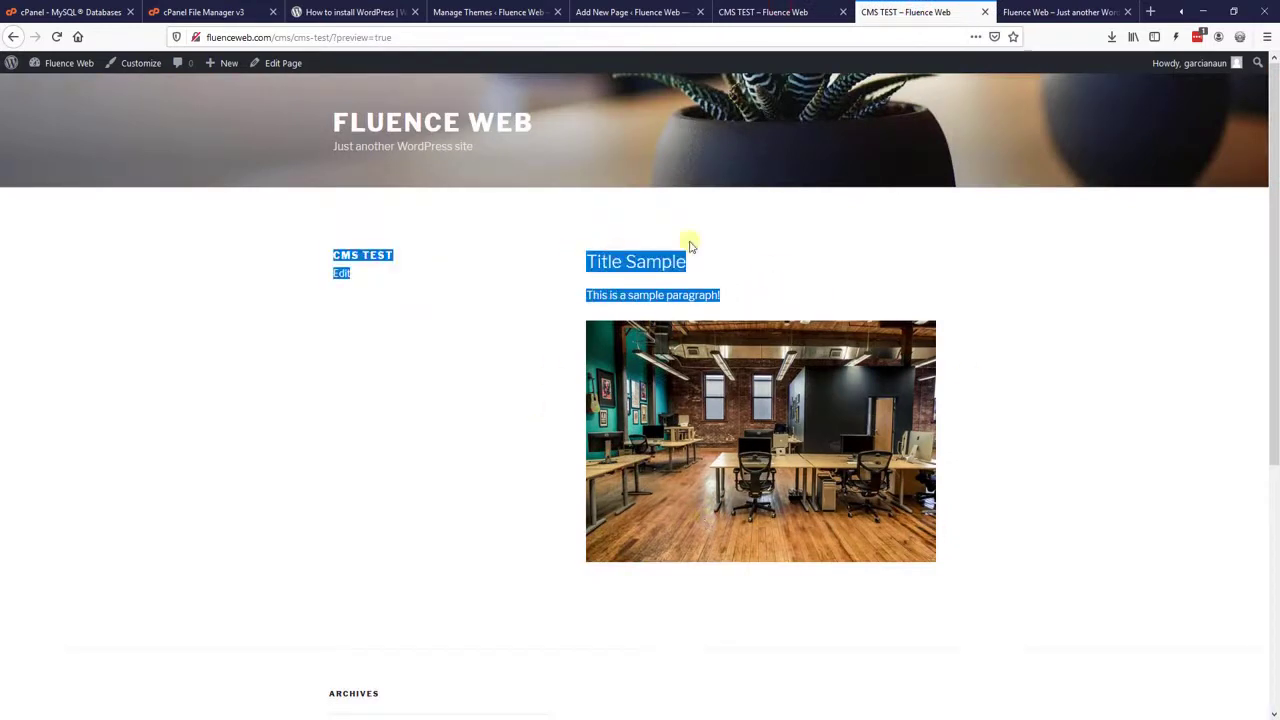
click(846, 282)
click(808, 11)
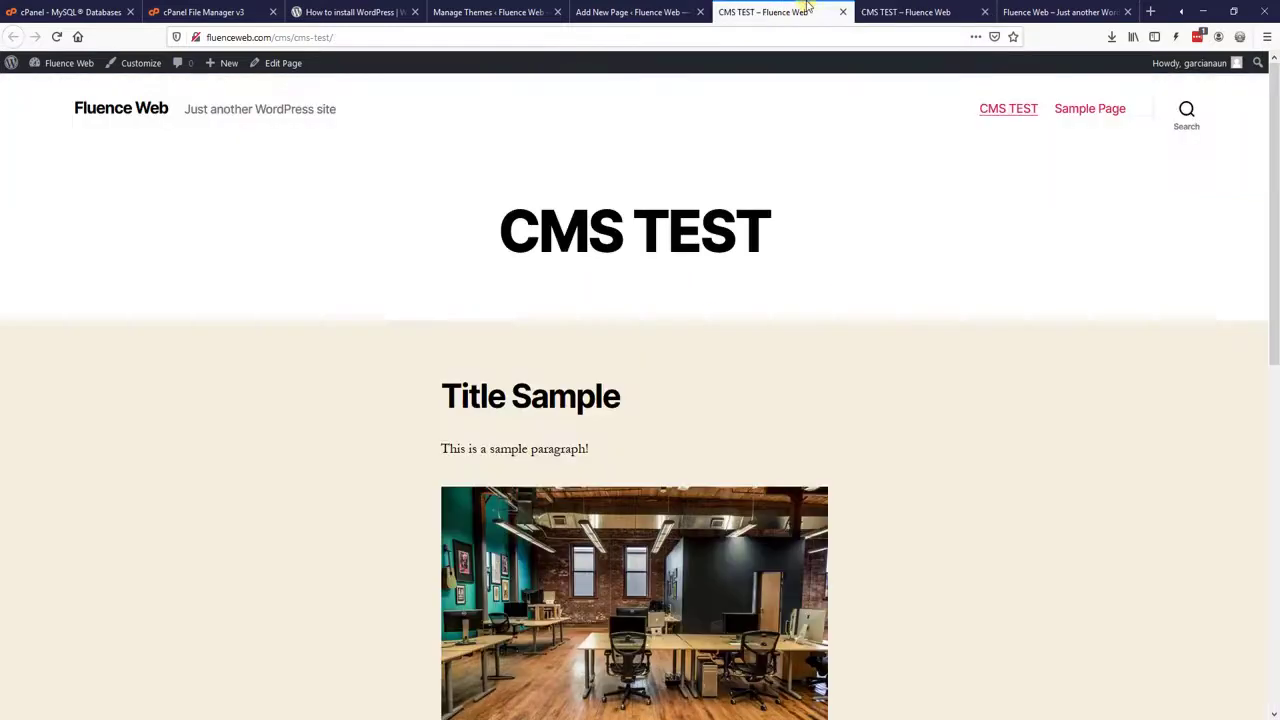
Step: Return to theme management and view the featured themes available to install
click(690, 10)
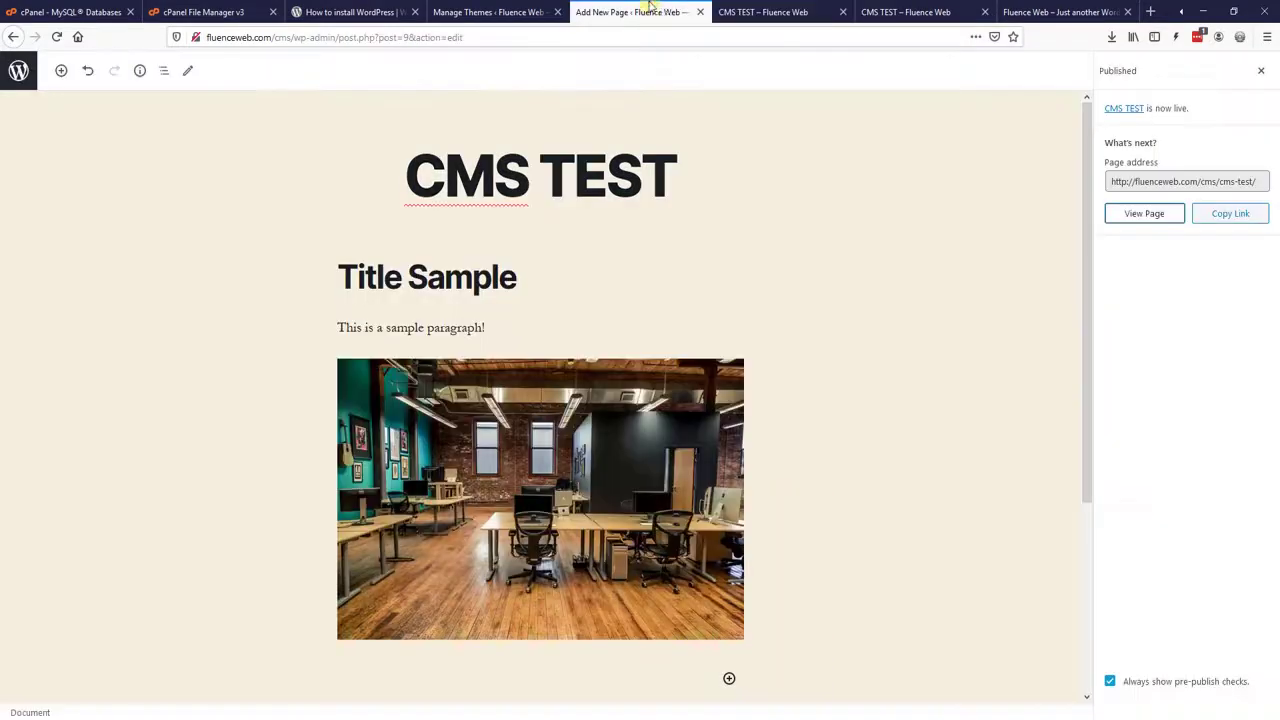
click(500, 10)
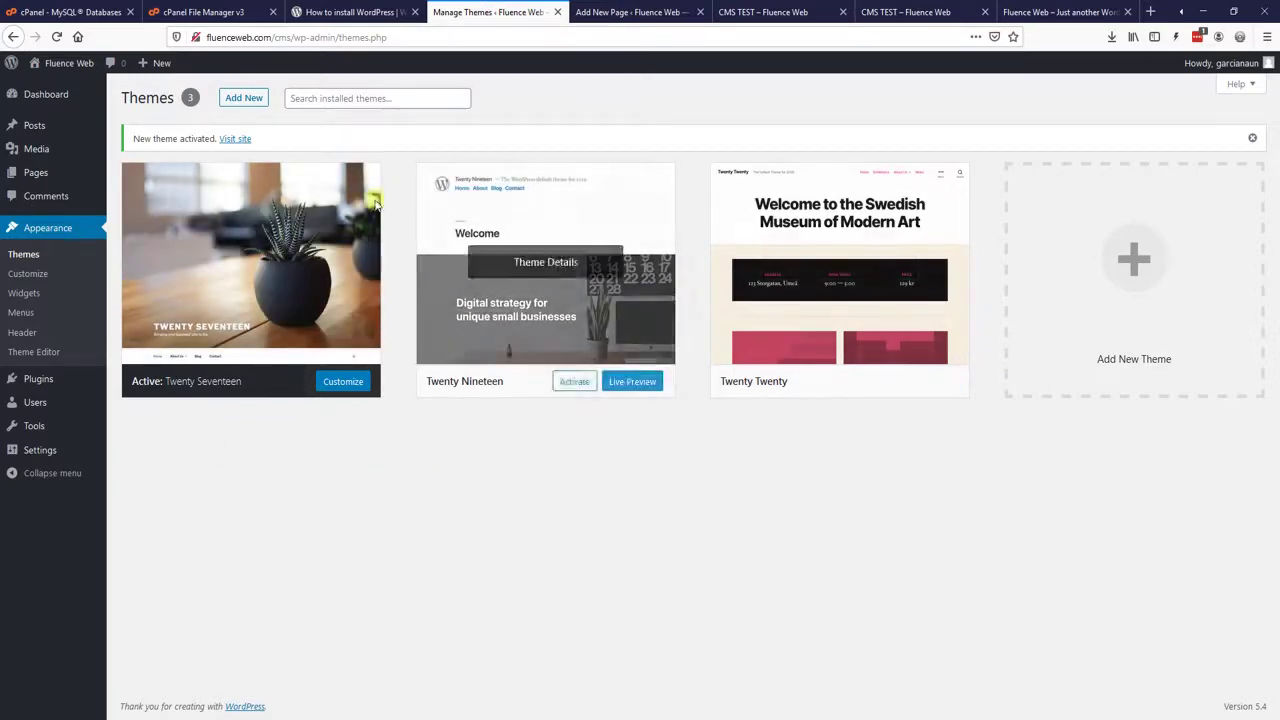
click(240, 100)
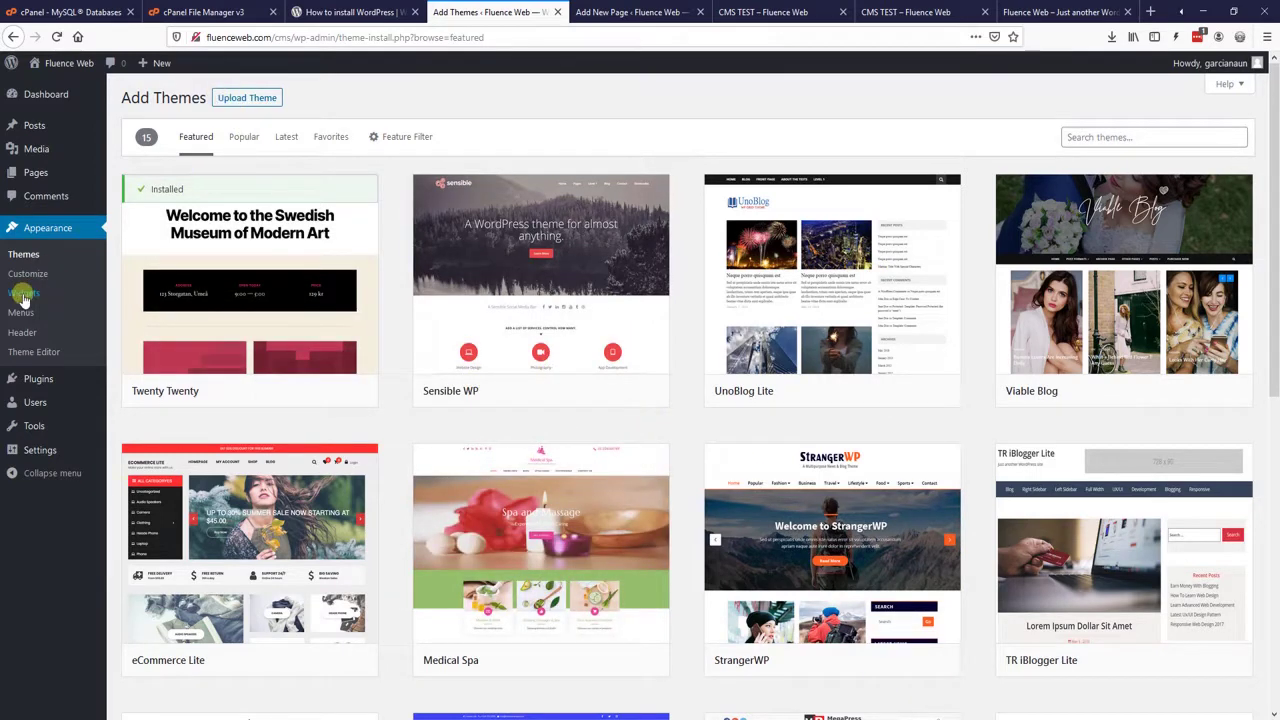
Step: Leave the theme catalogue and open the site's widget management to view the available widgets and widget areas
click(33, 230)
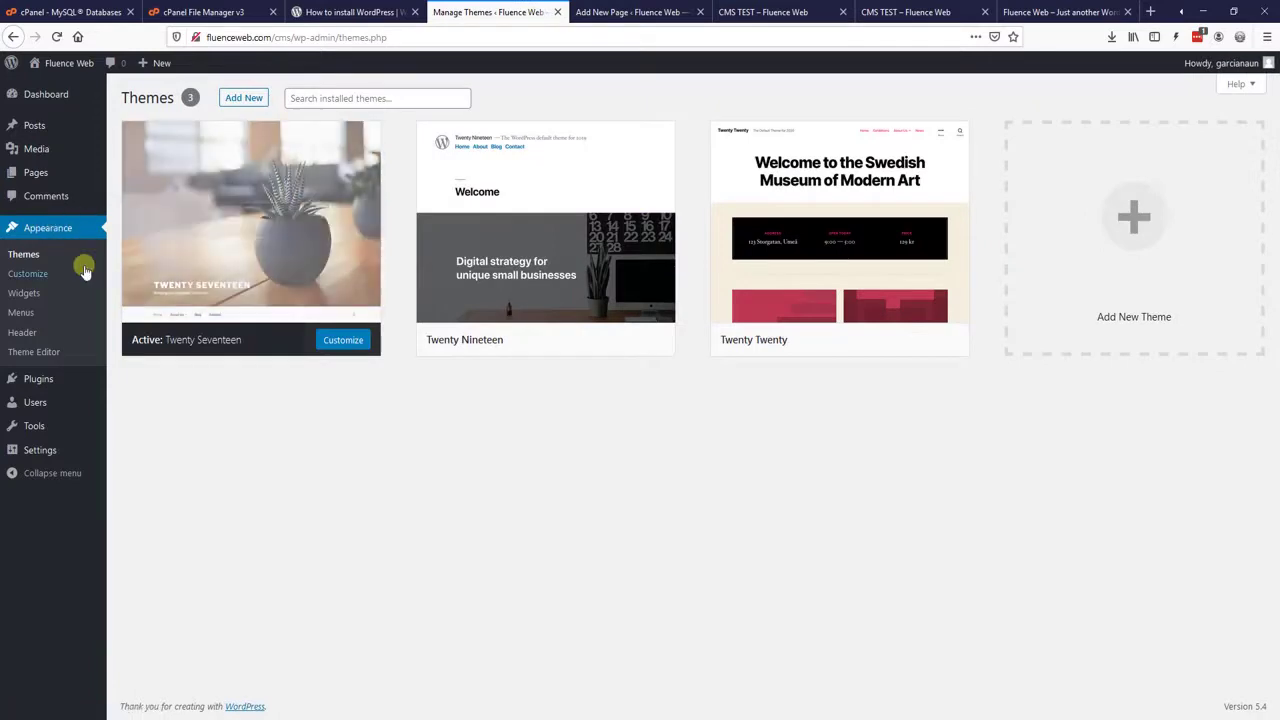
click(20, 293)
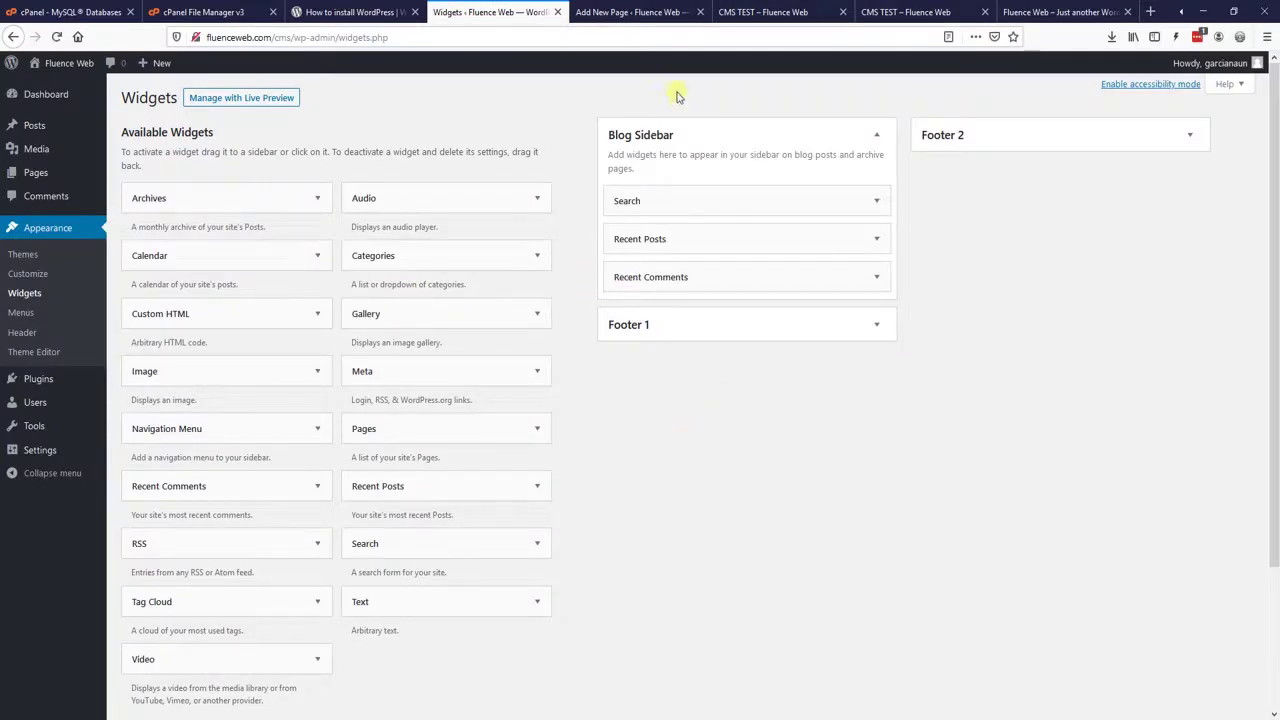
Step: Examine the footer widgets on the CMS TEST preview, then return to widget management
click(905, 12)
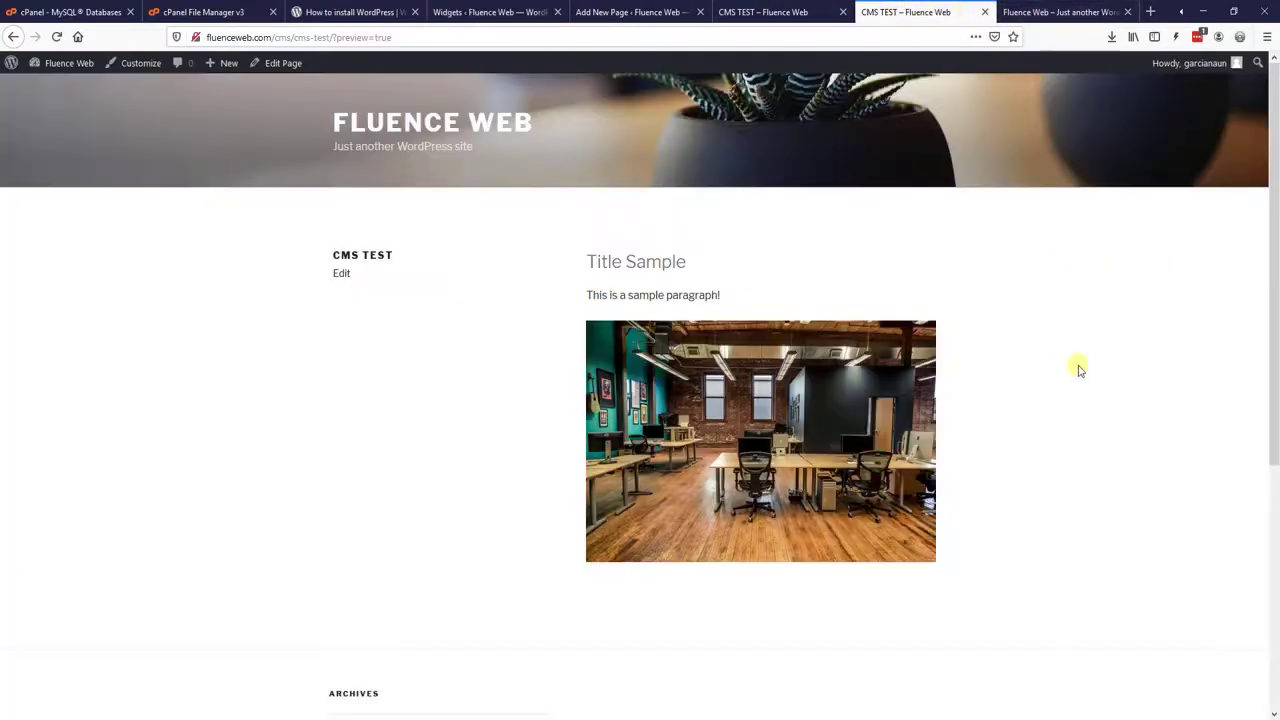
scroll(1078, 368, down, 4)
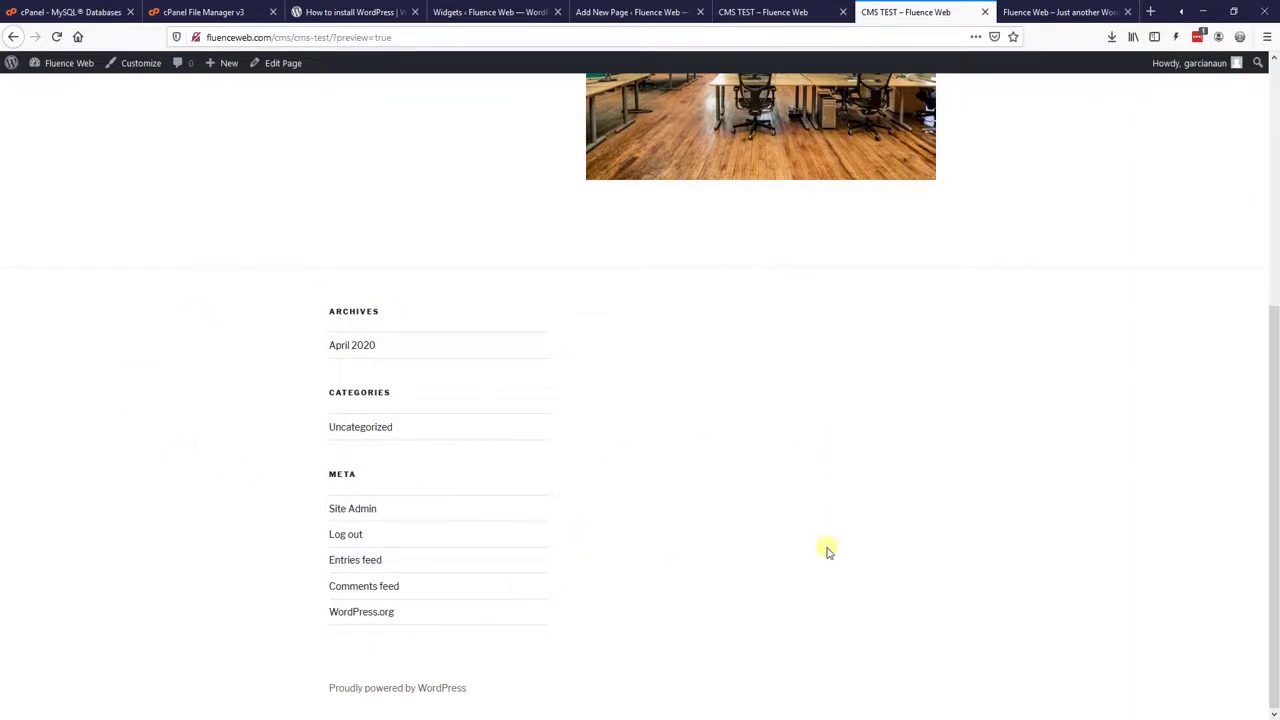
scroll(830, 560, up, 4)
scroll(455, 405, down, 4)
click(740, 12)
click(665, 12)
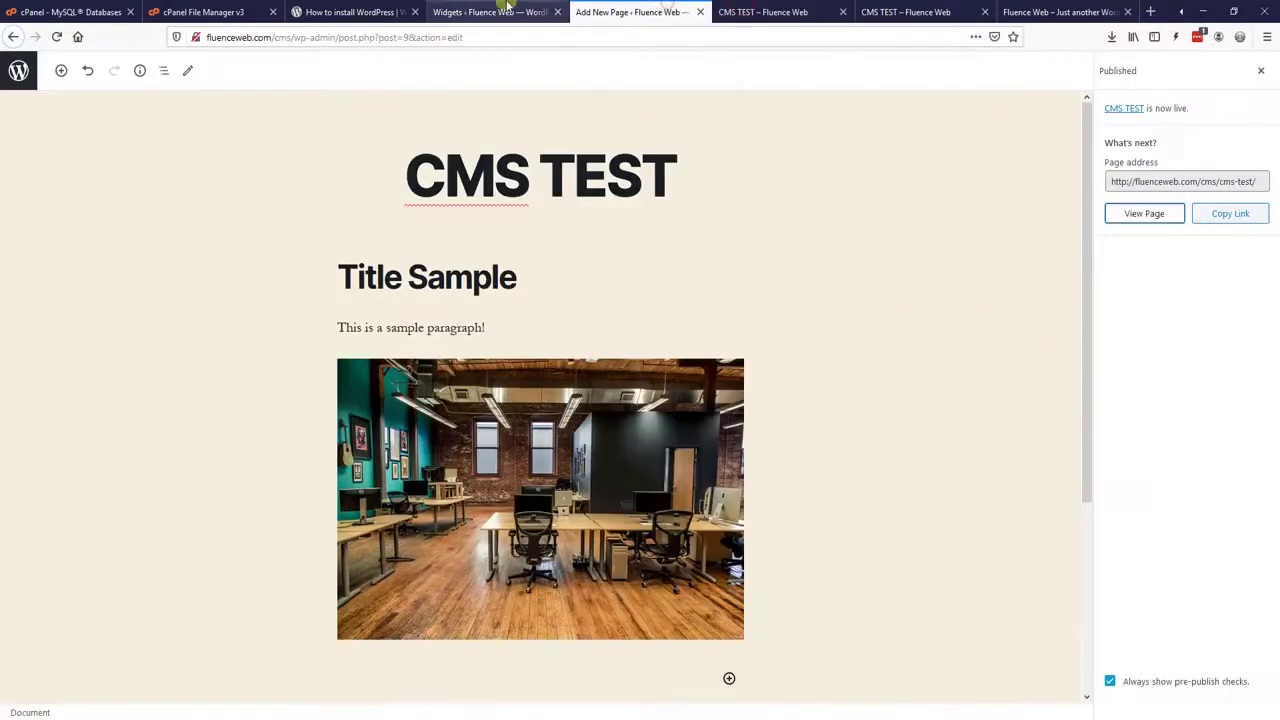
click(507, 8)
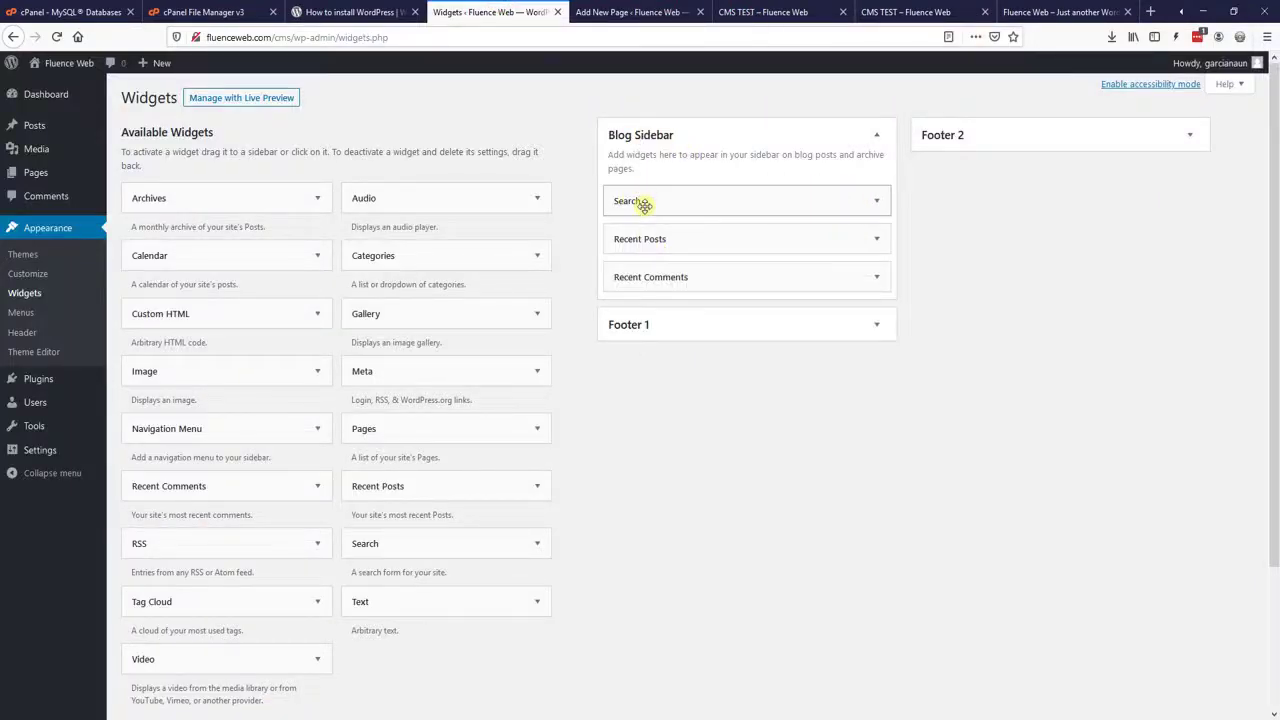
Step: Expand the Footer 1 area and its Archives widget, and compare them with the footer of the old-theme CMS TEST page
click(877, 325)
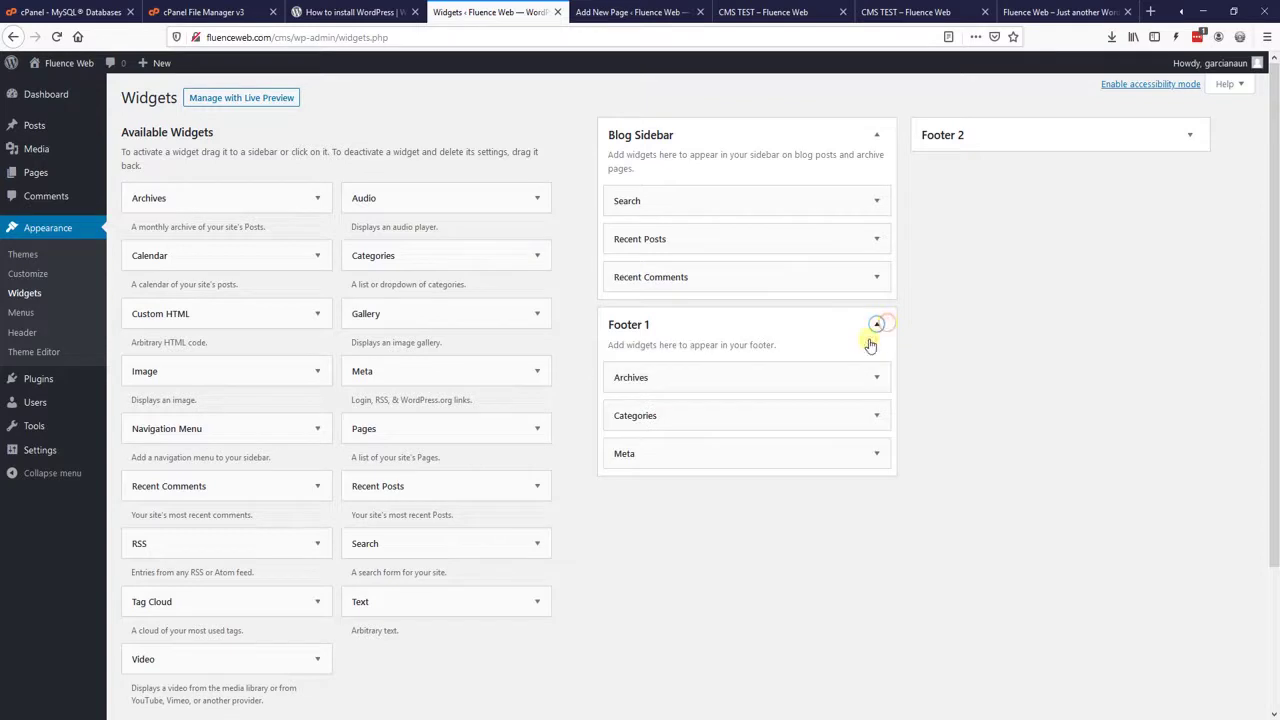
click(876, 377)
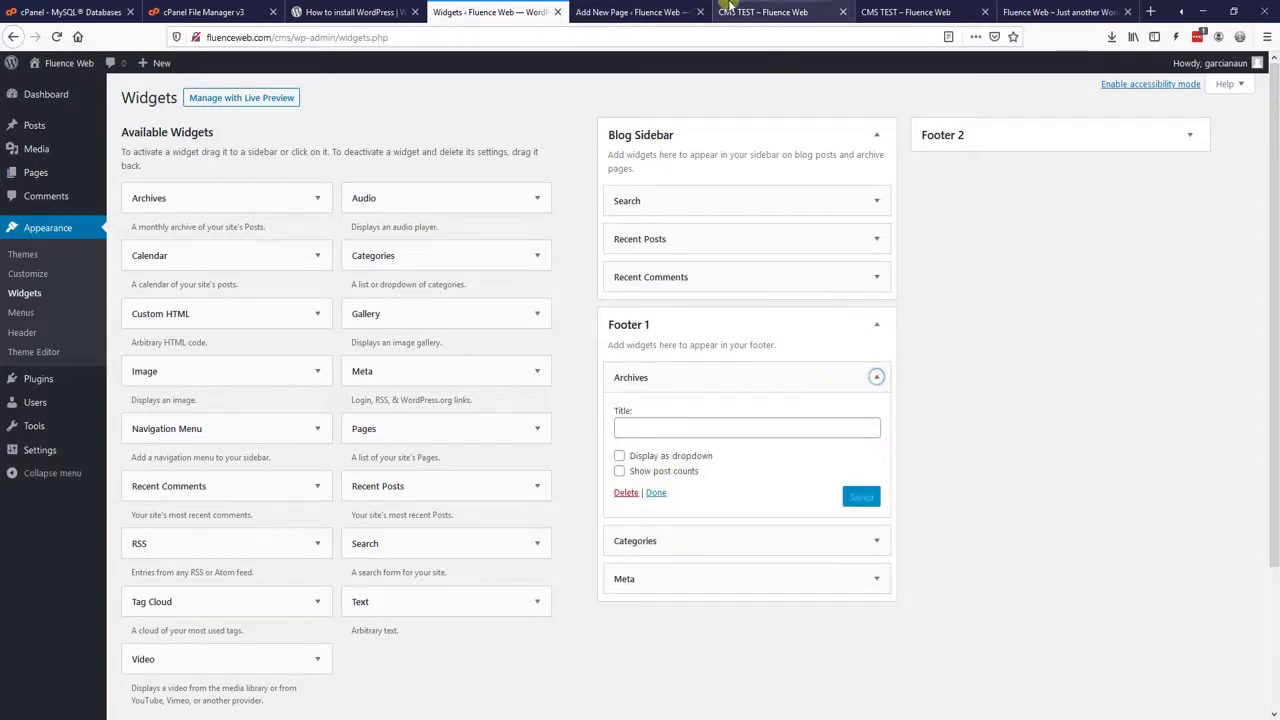
click(829, 8)
scroll(930, 428, down, 10)
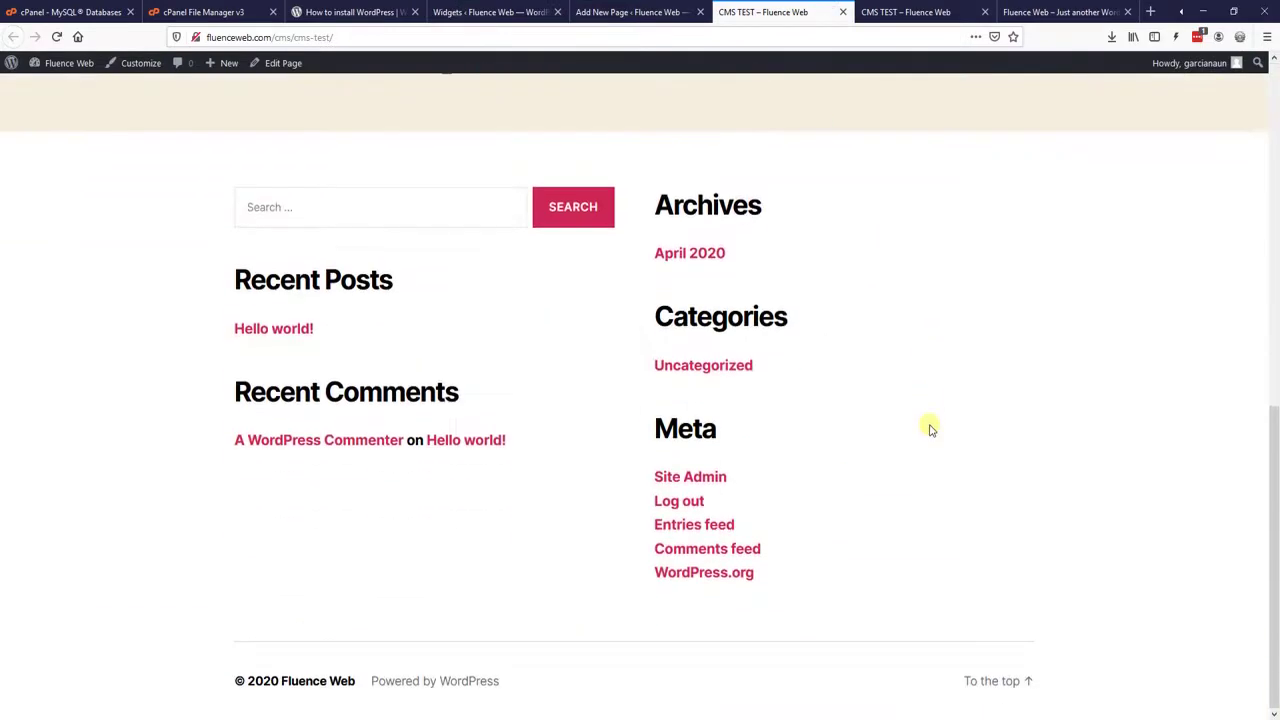
Step: Close the old-theme CMS TEST page and go back to widget management
click(845, 11)
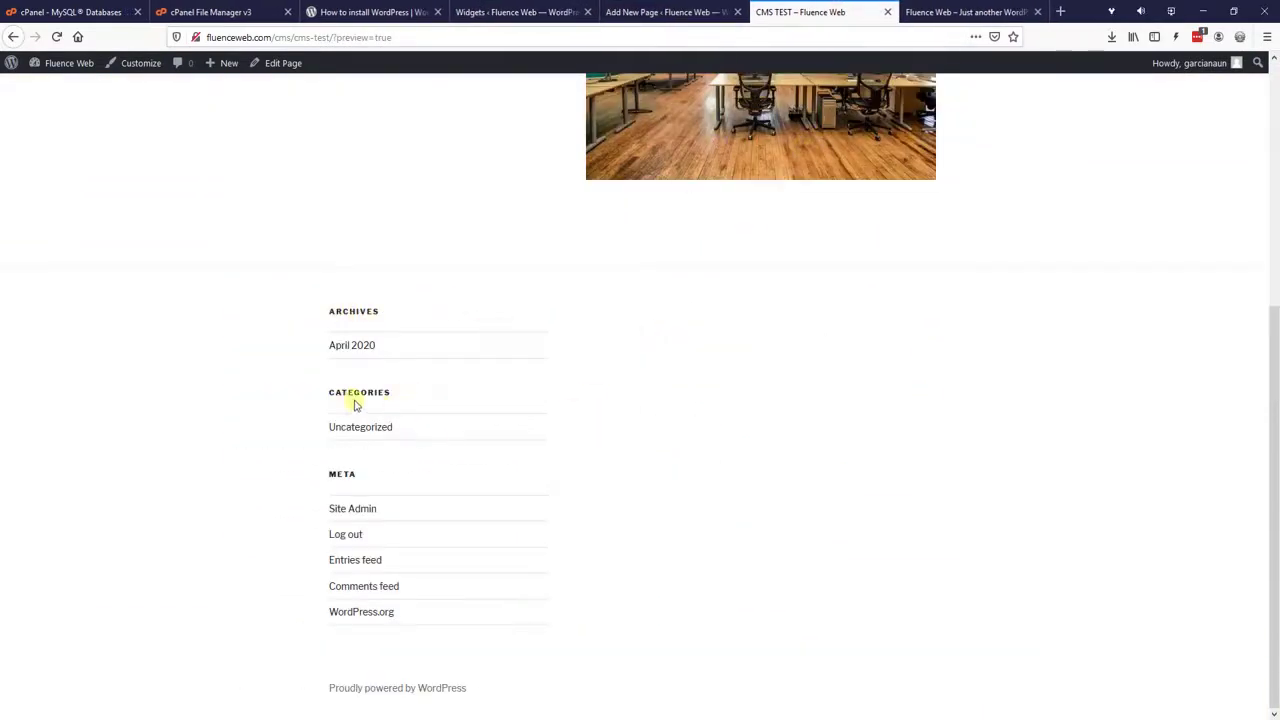
click(605, 11)
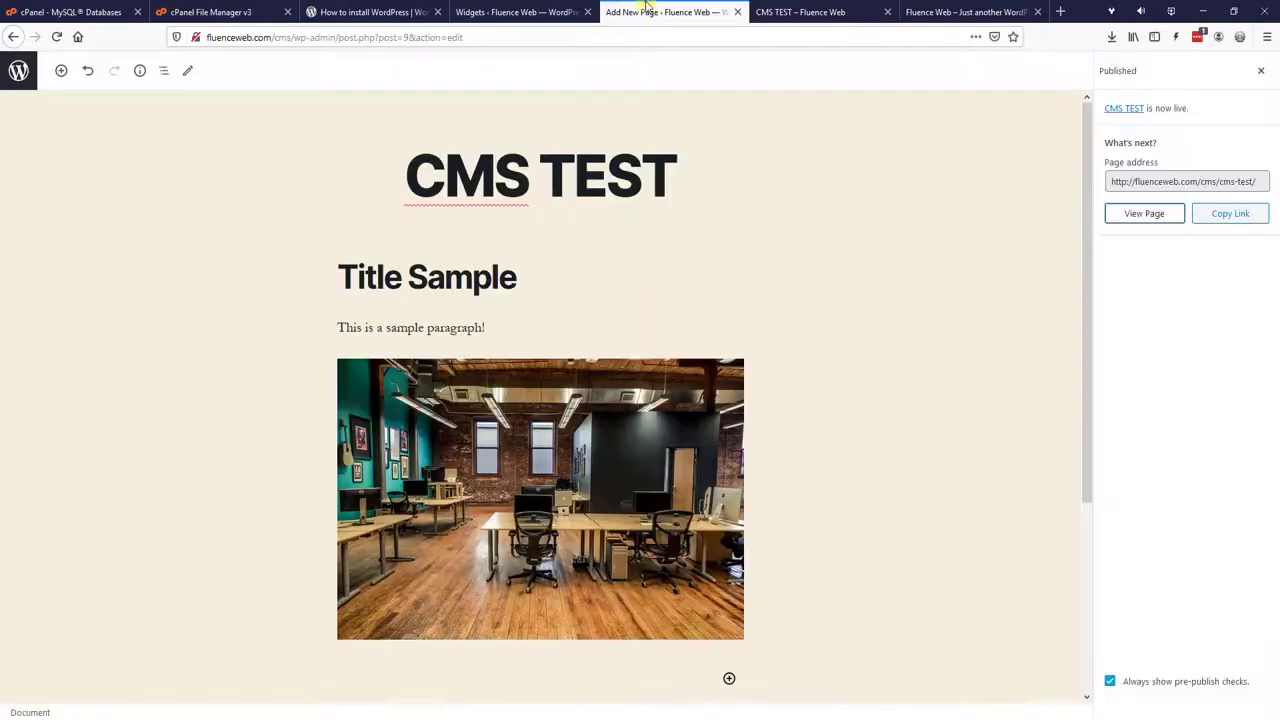
click(545, 11)
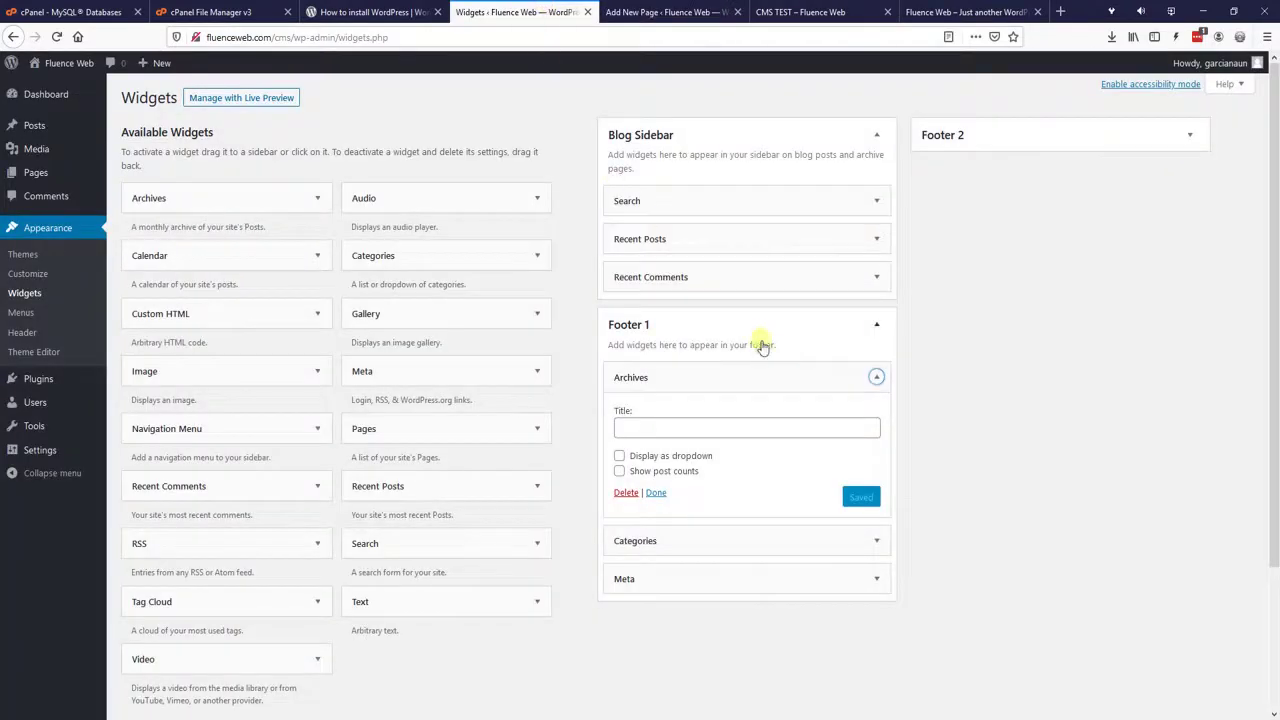
Step: Delete the Categories widget from the Footer 1 area
click(877, 324)
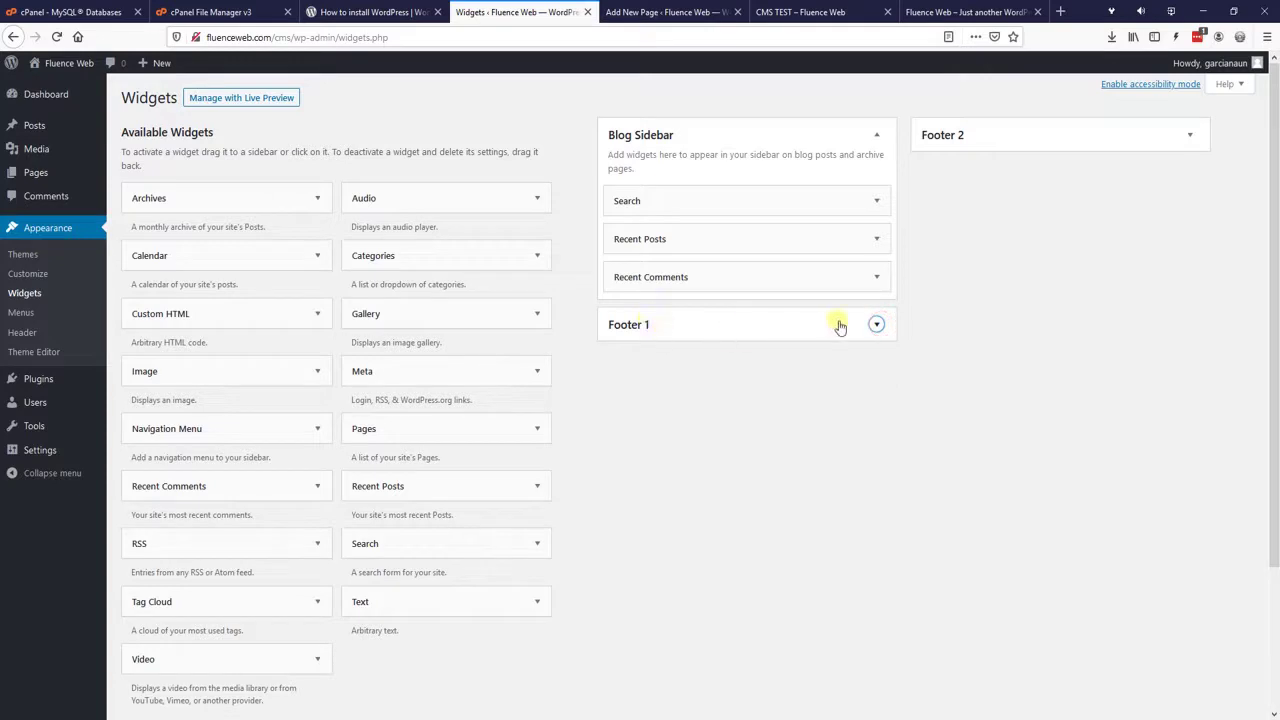
click(877, 324)
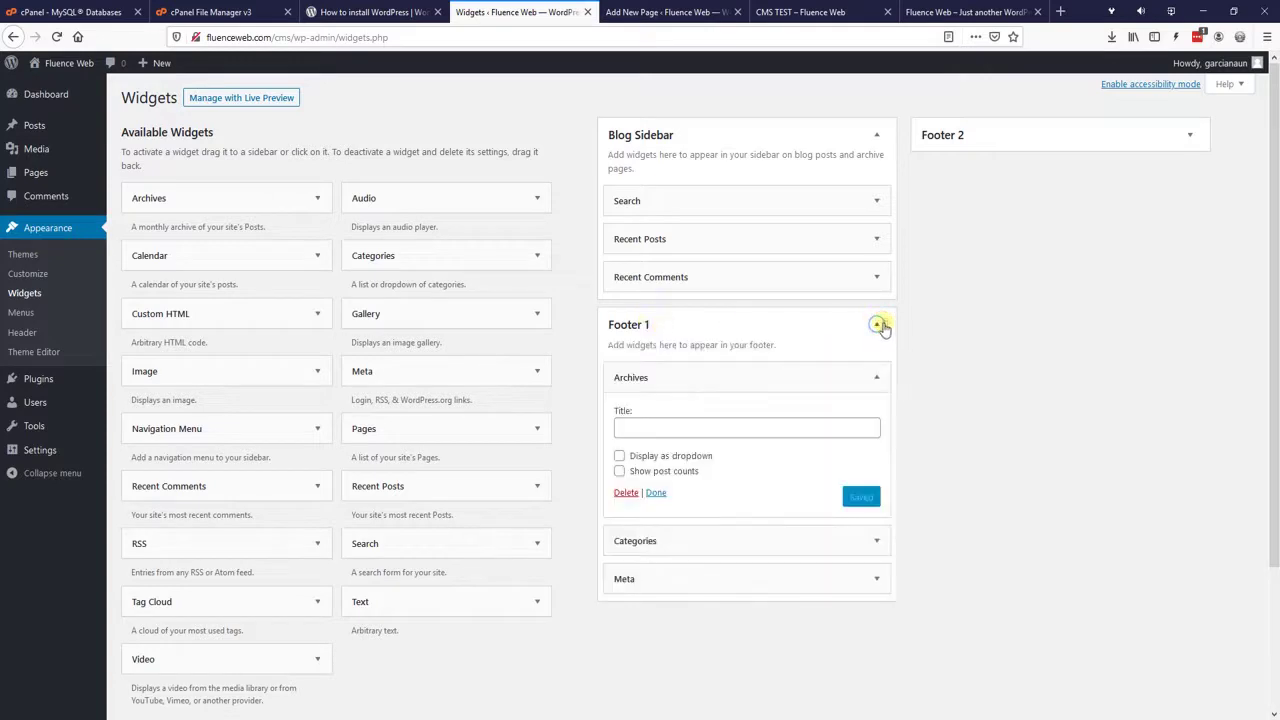
click(730, 540)
scroll(740, 597, down, 2)
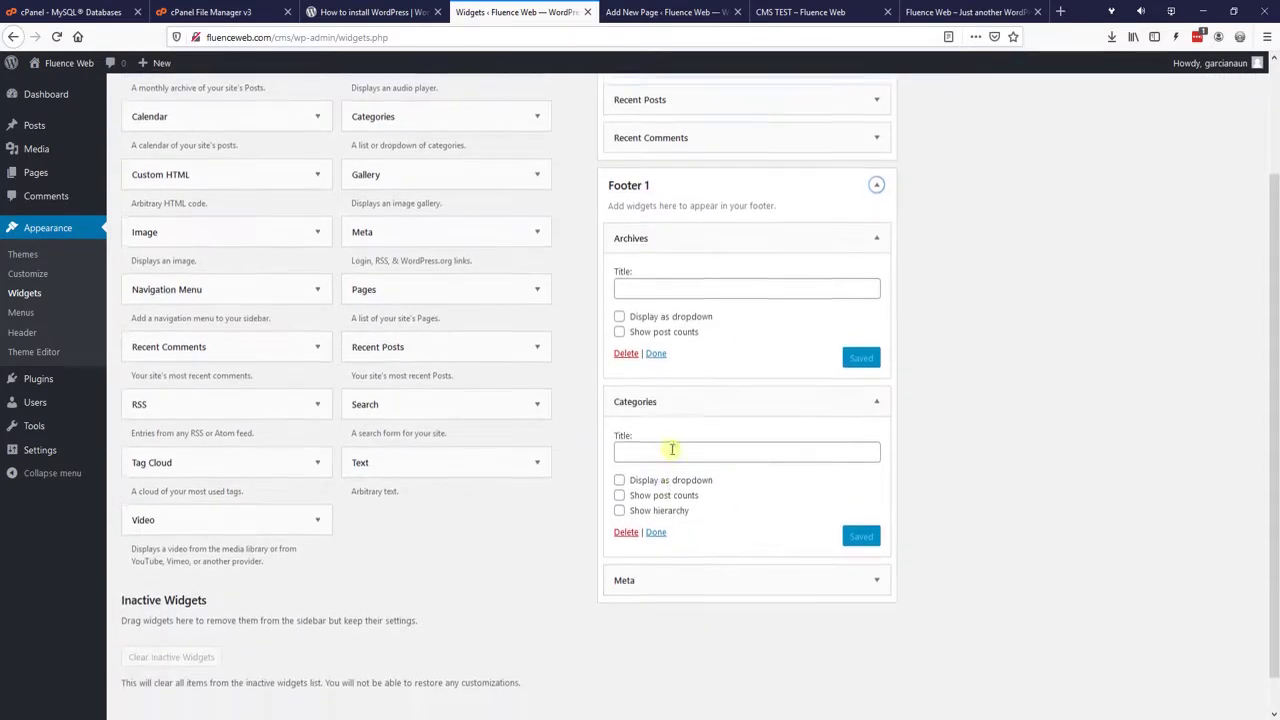
click(625, 530)
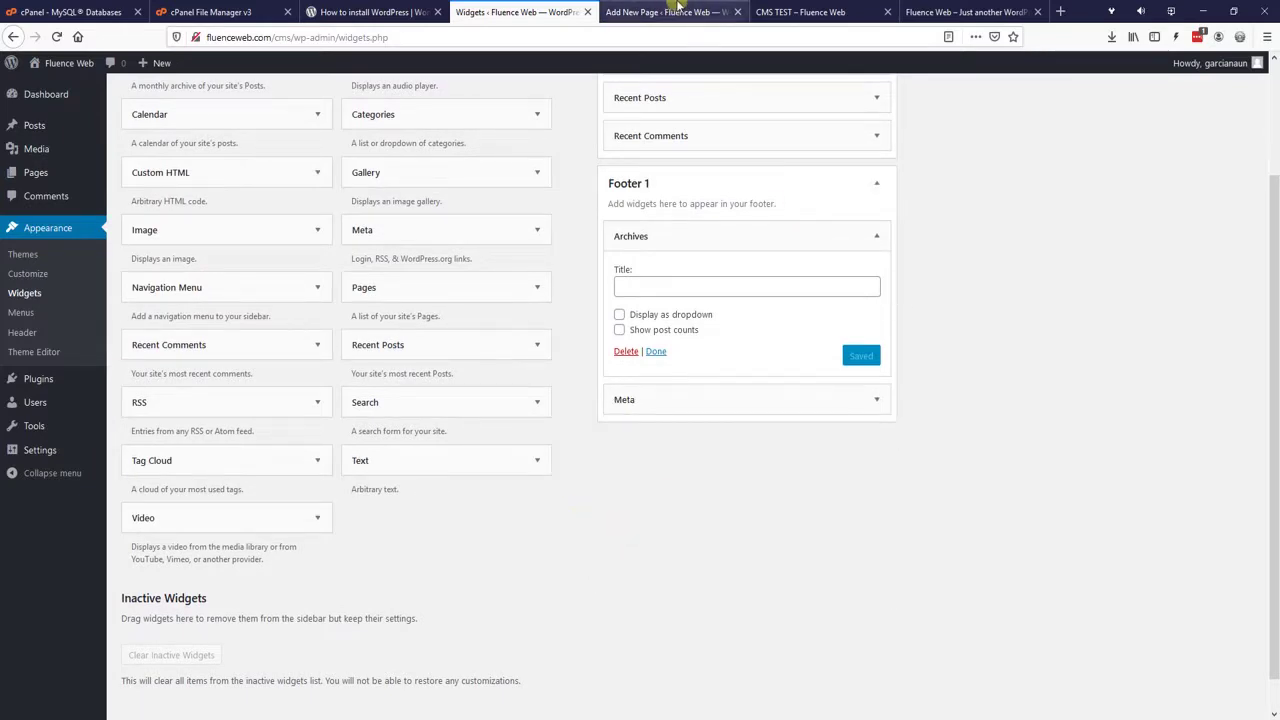
Step: Reload the CMS TEST preview and check its footer widgets and the rest of the page
click(806, 11)
click(56, 37)
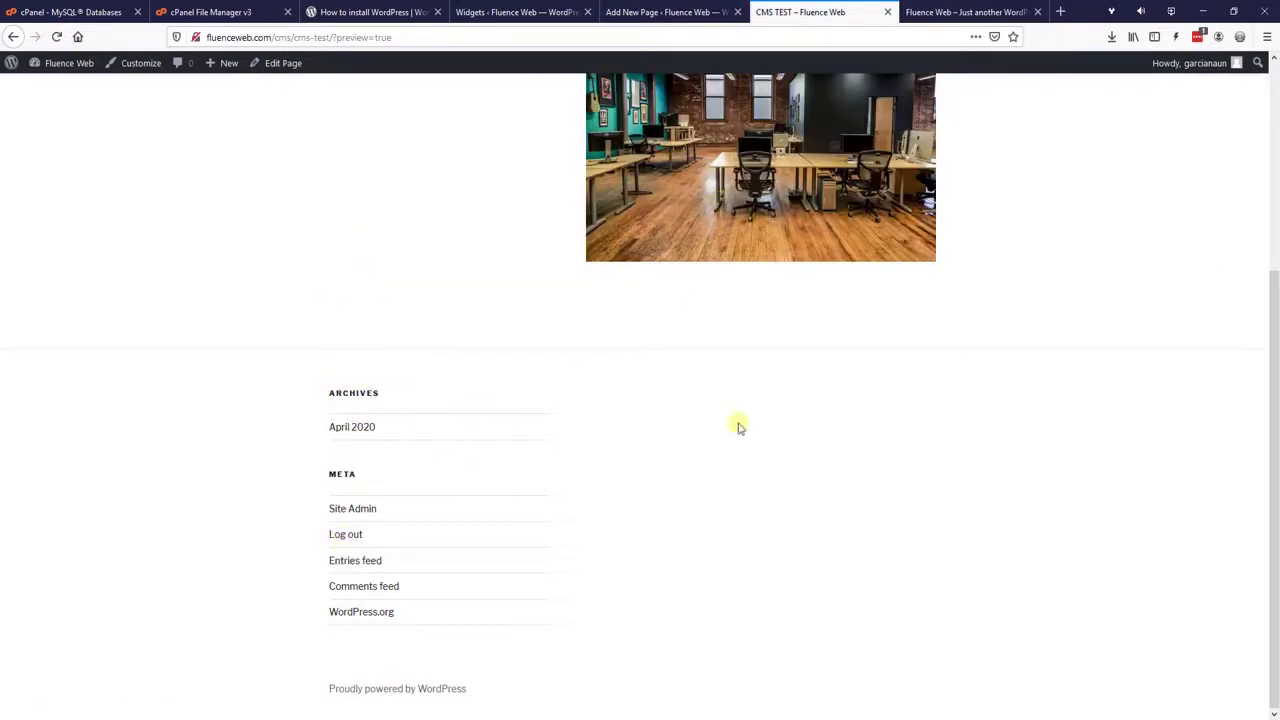
scroll(716, 468, up, 5)
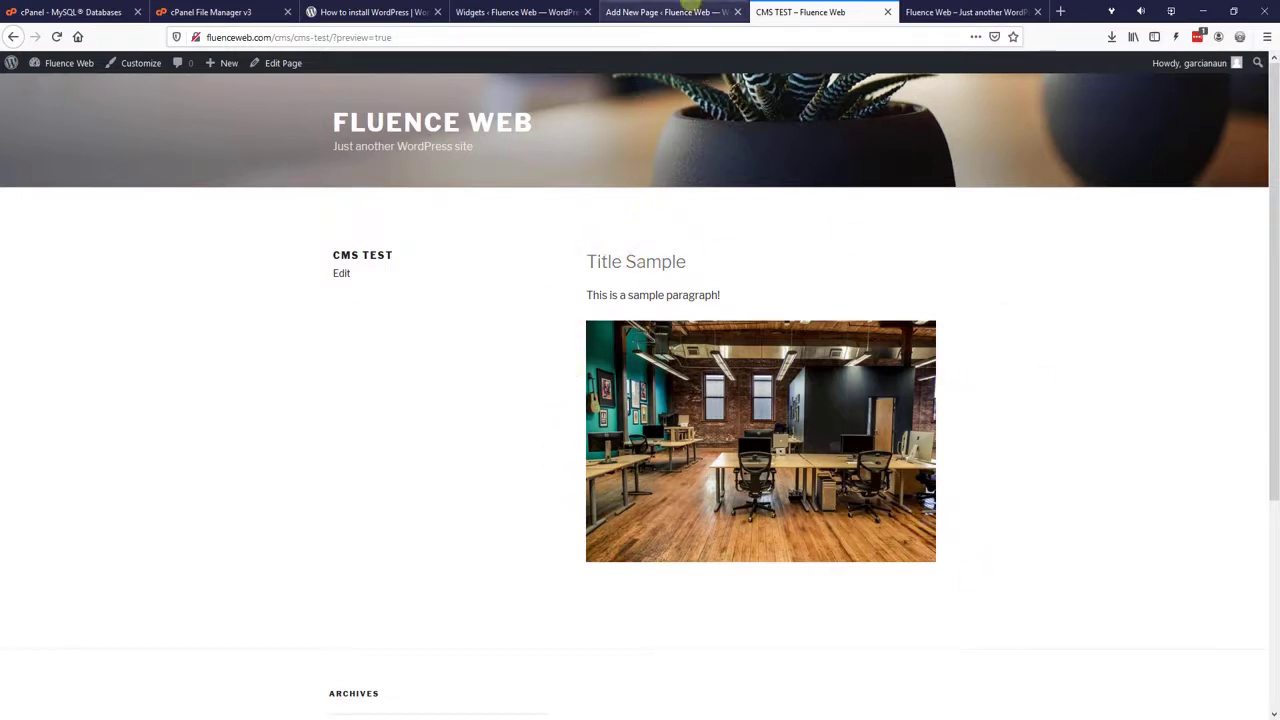
Step: Leave widget management for menu management and create a navigation menu named "Main Menu"
click(477, 10)
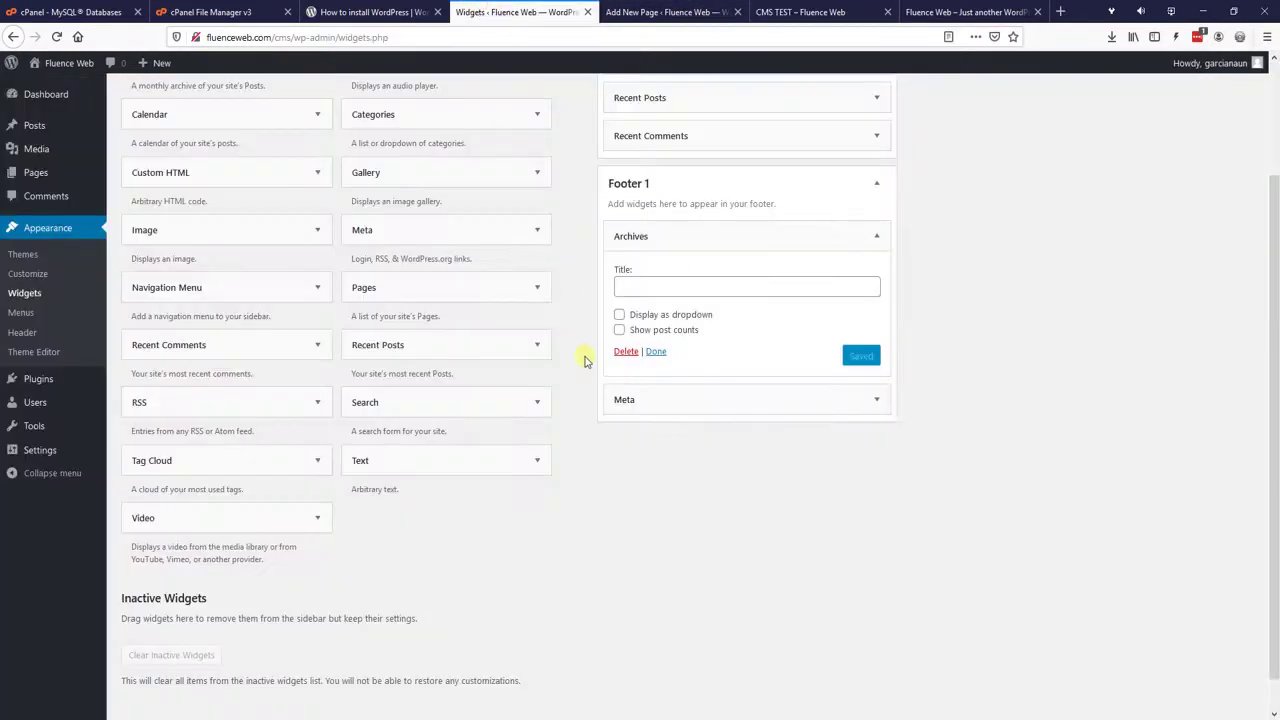
scroll(585, 360, up, 3)
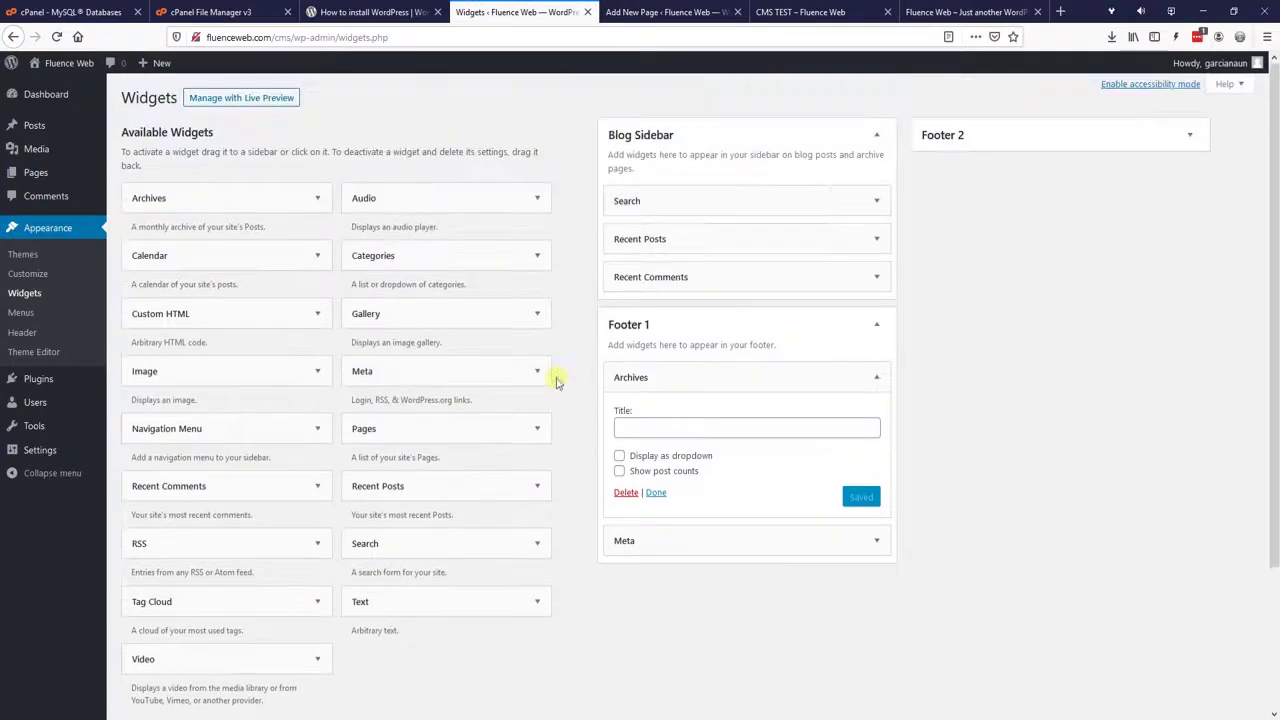
click(18, 314)
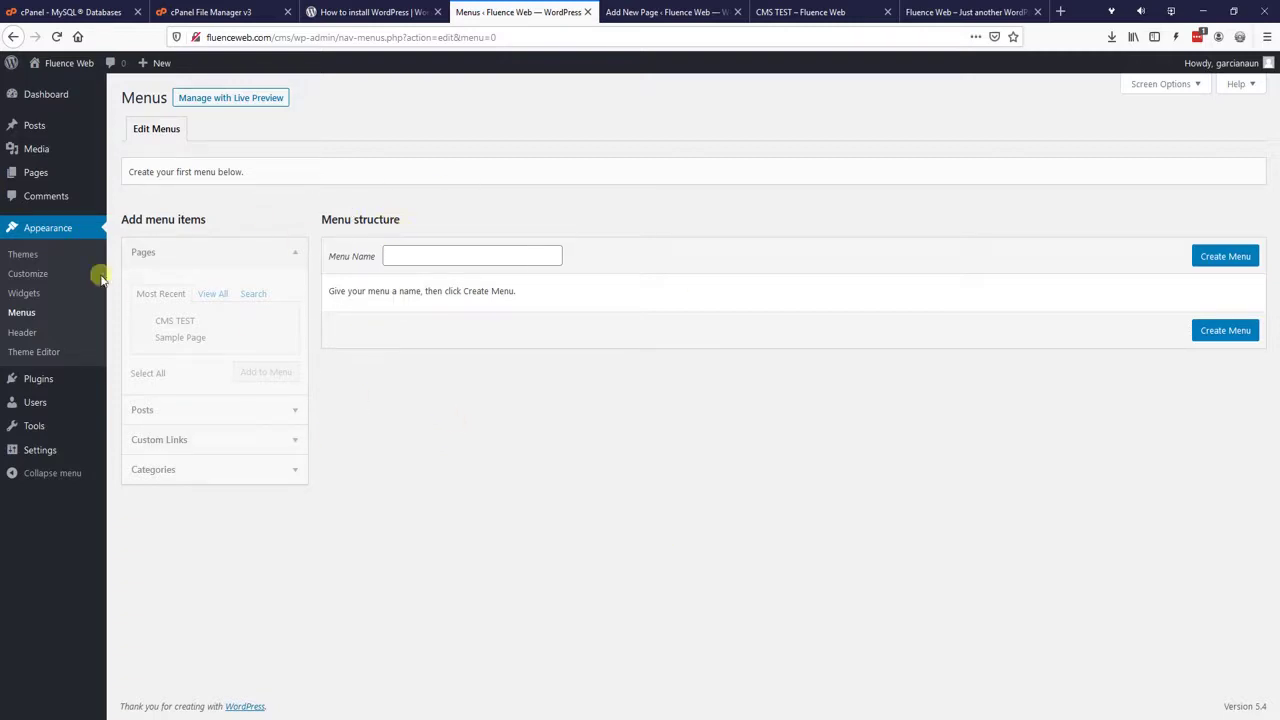
click(436, 256)
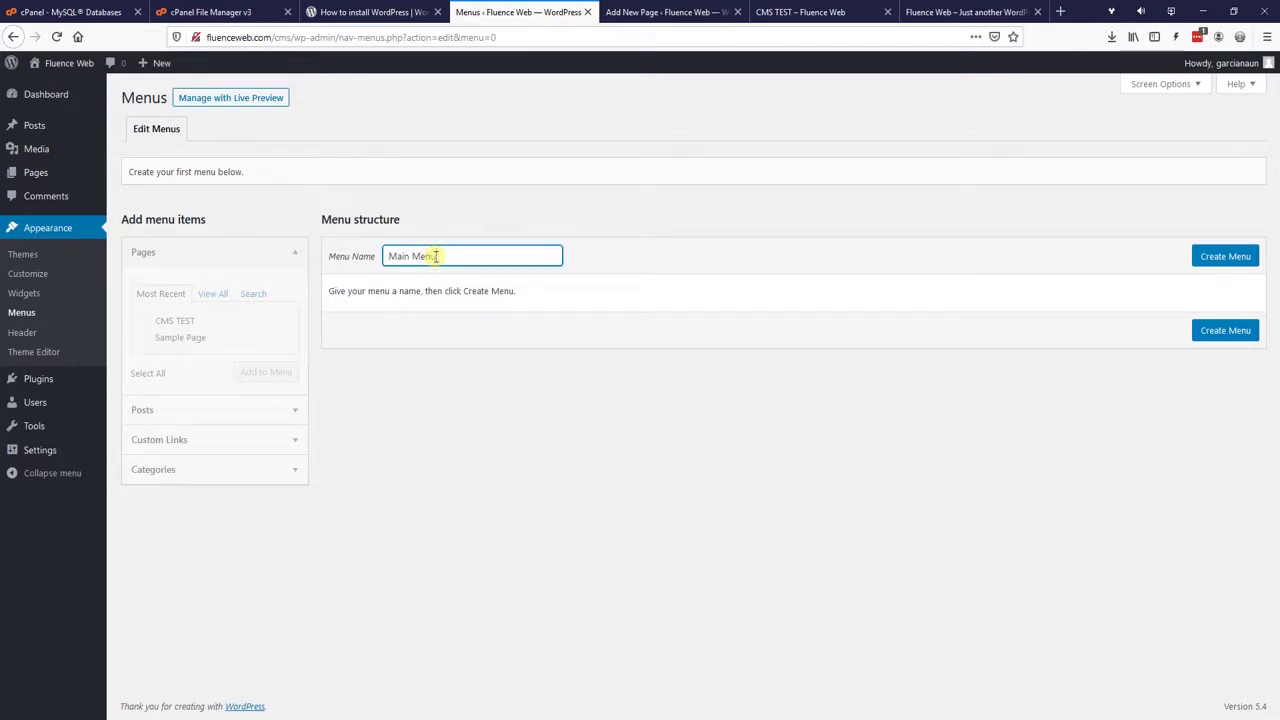
click(1206, 257)
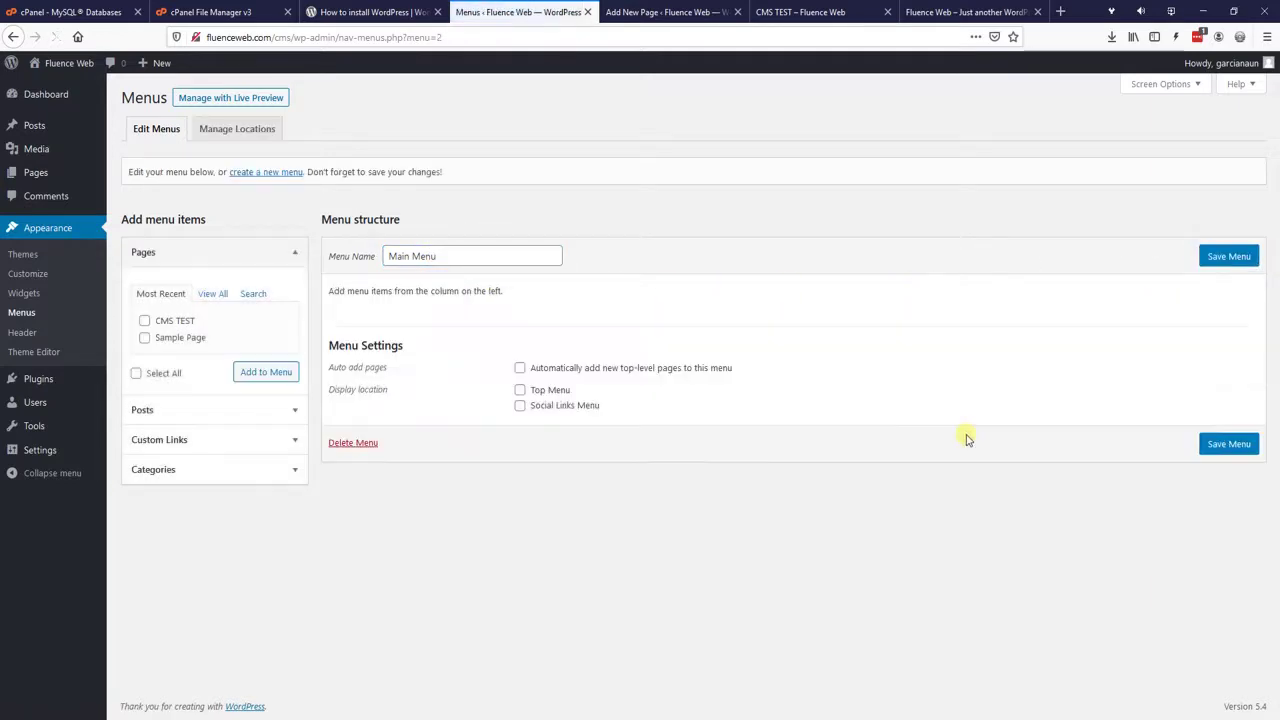
Step: Add the CMS TEST and Sample Page pages to Main Menu
click(144, 321)
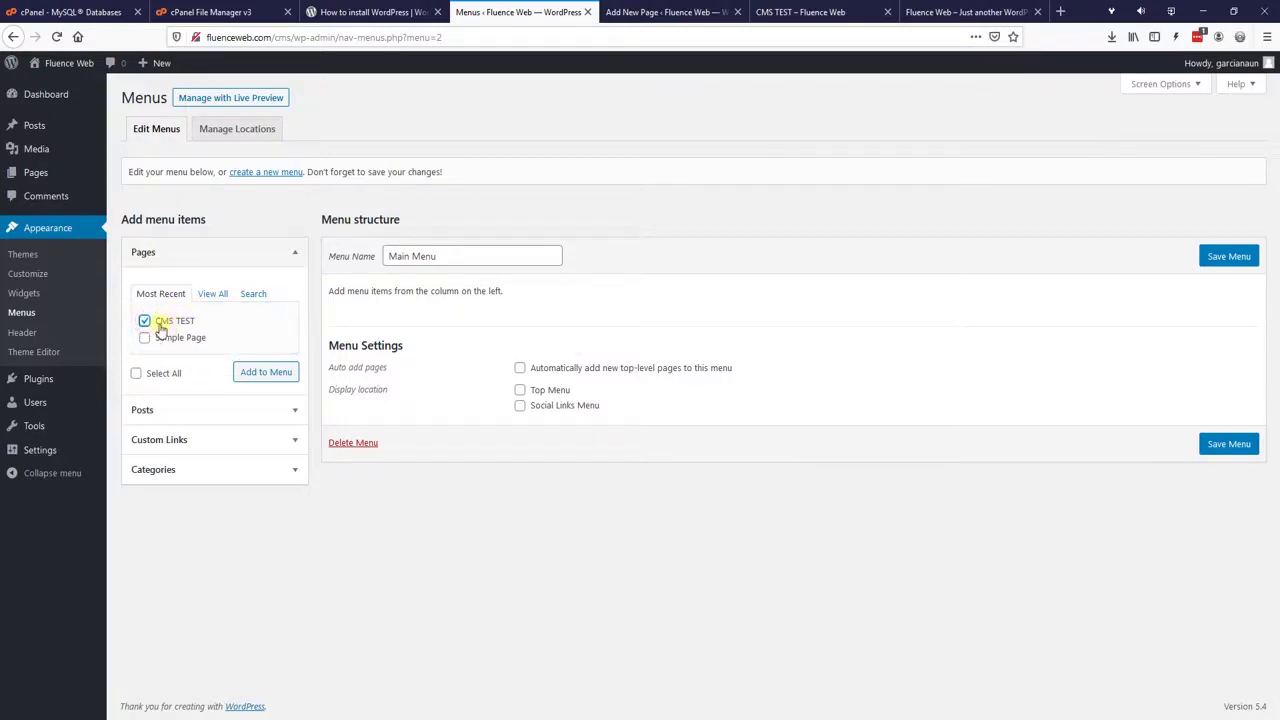
click(262, 372)
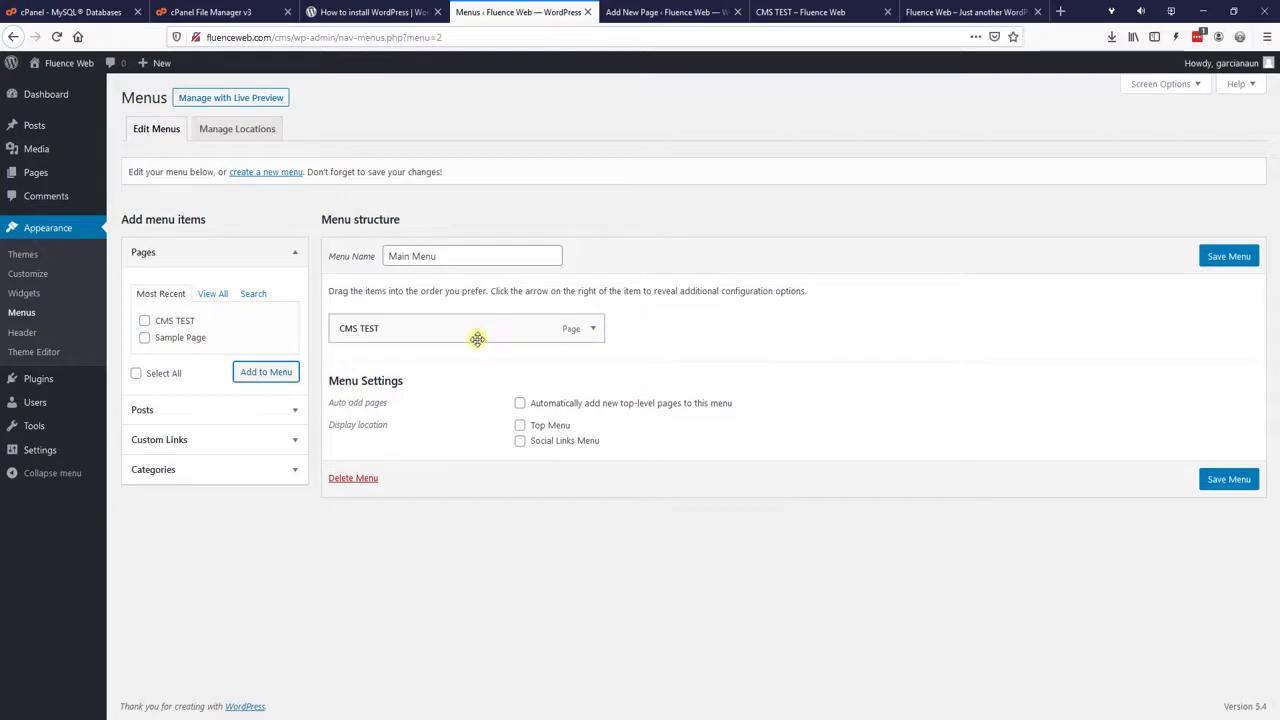
click(262, 372)
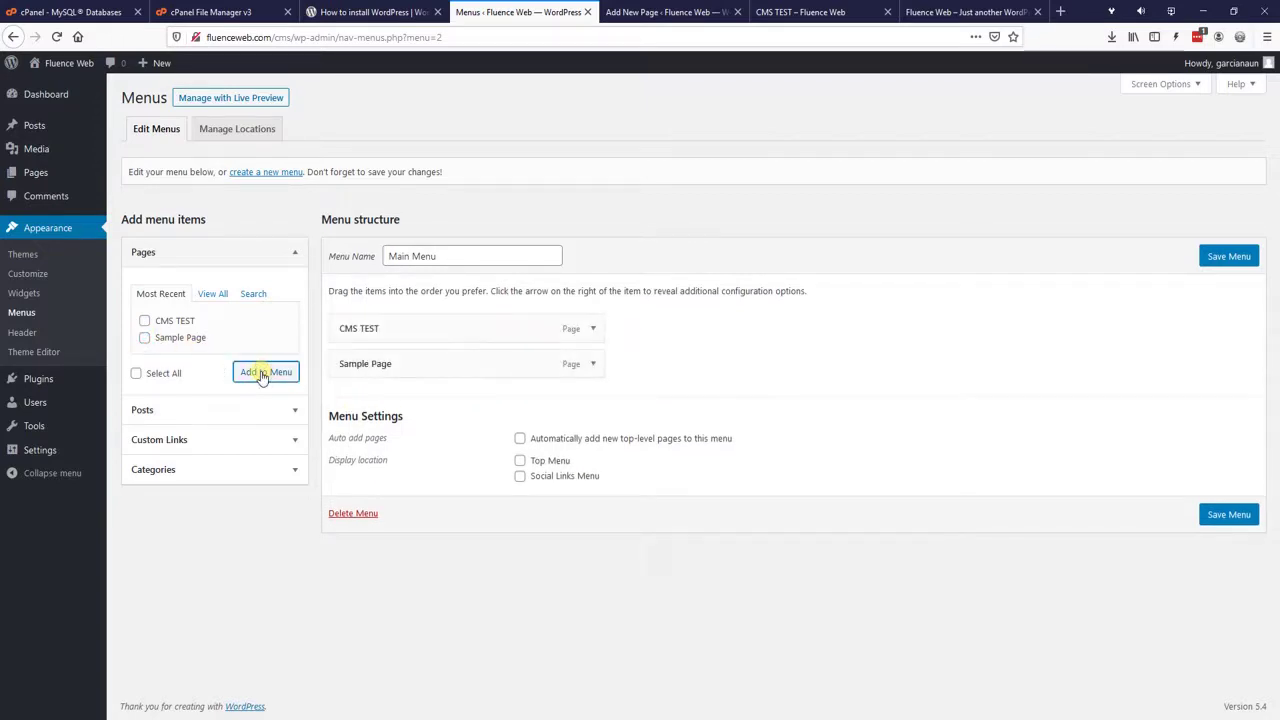
click(295, 441)
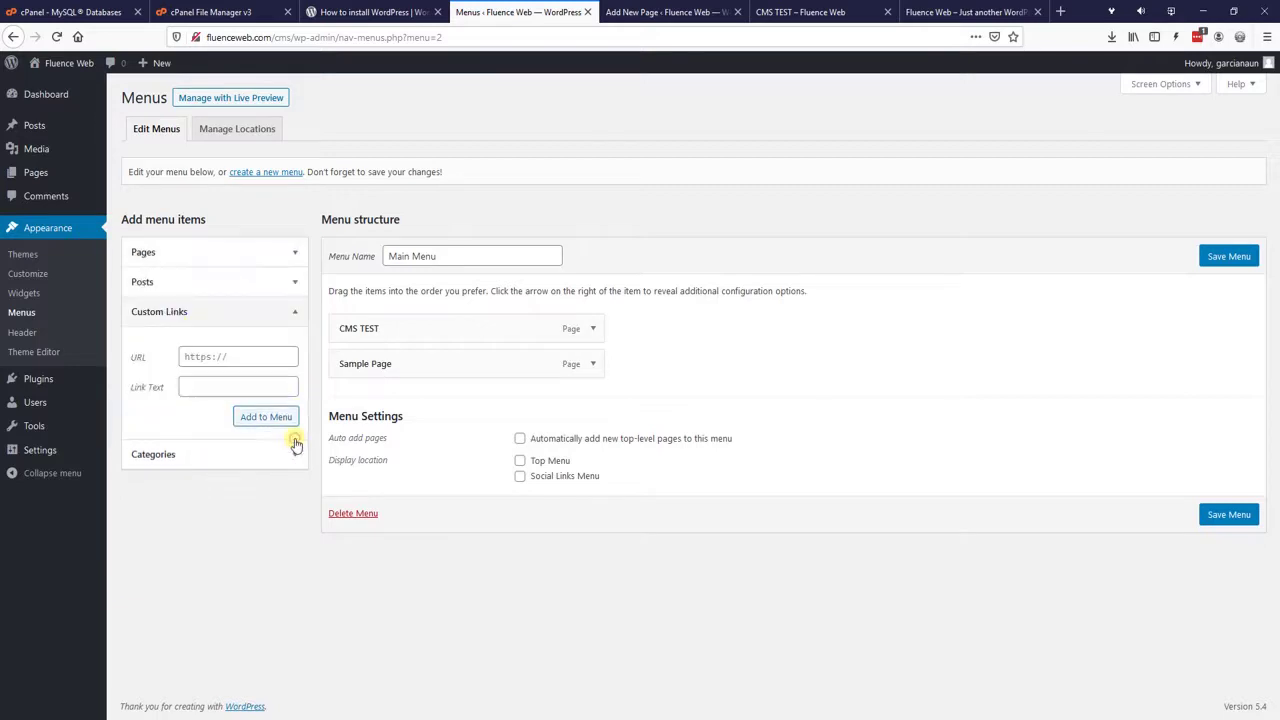
click(256, 356)
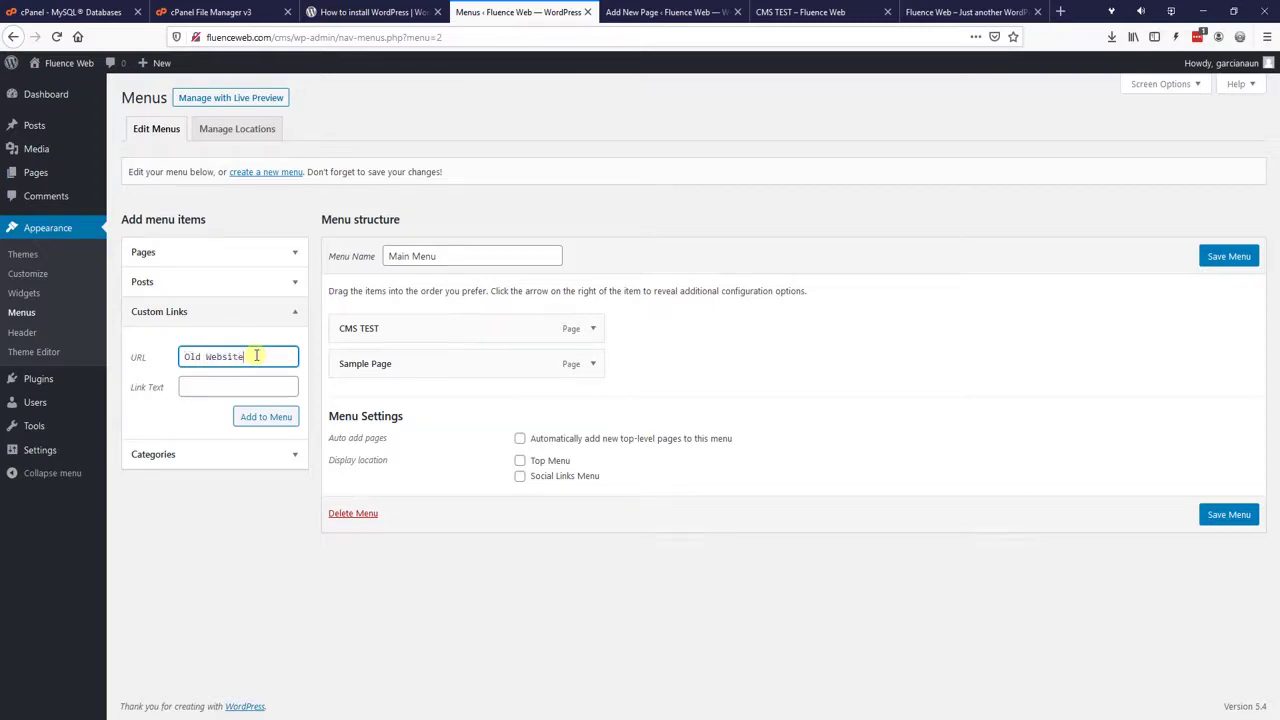
click(238, 392)
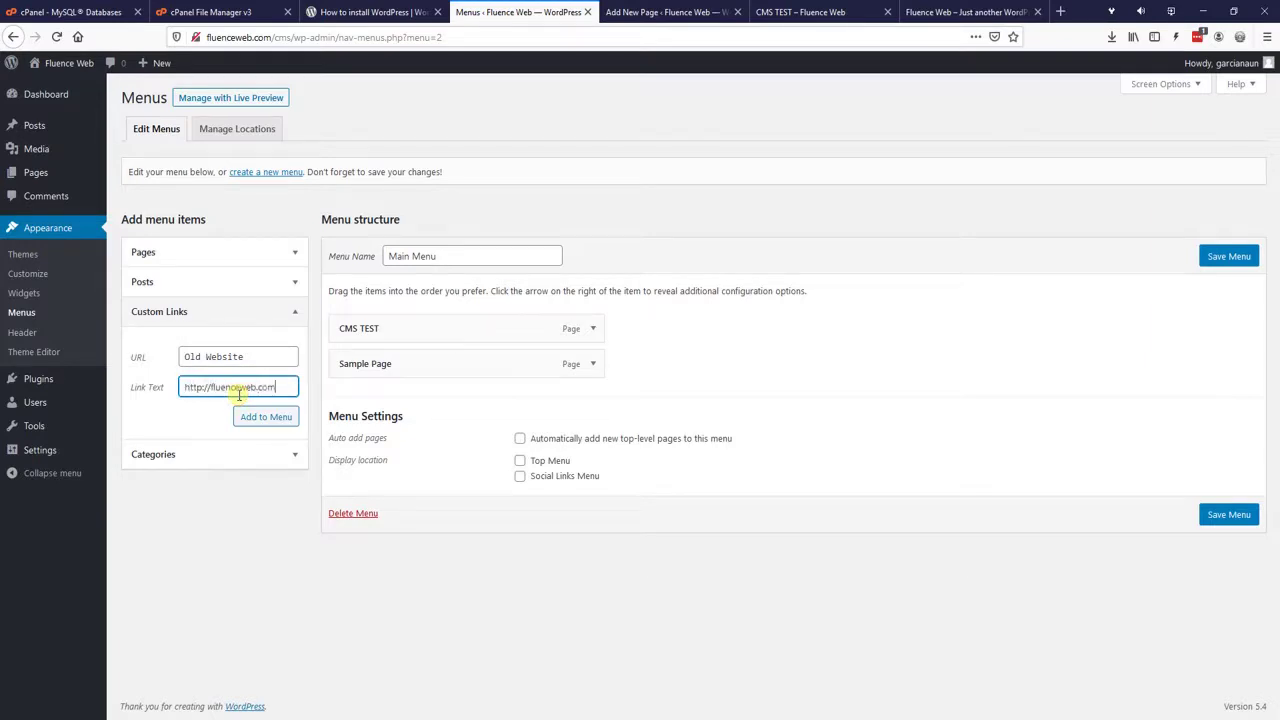
click(260, 417)
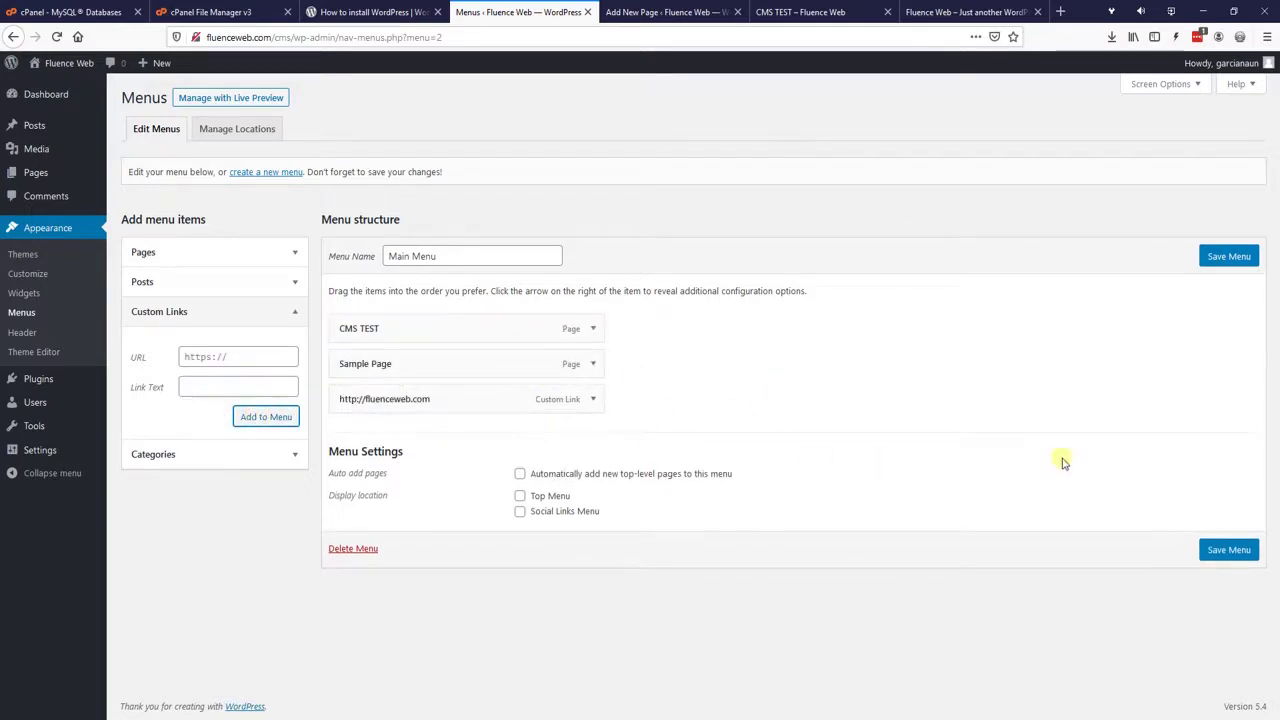
click(1232, 255)
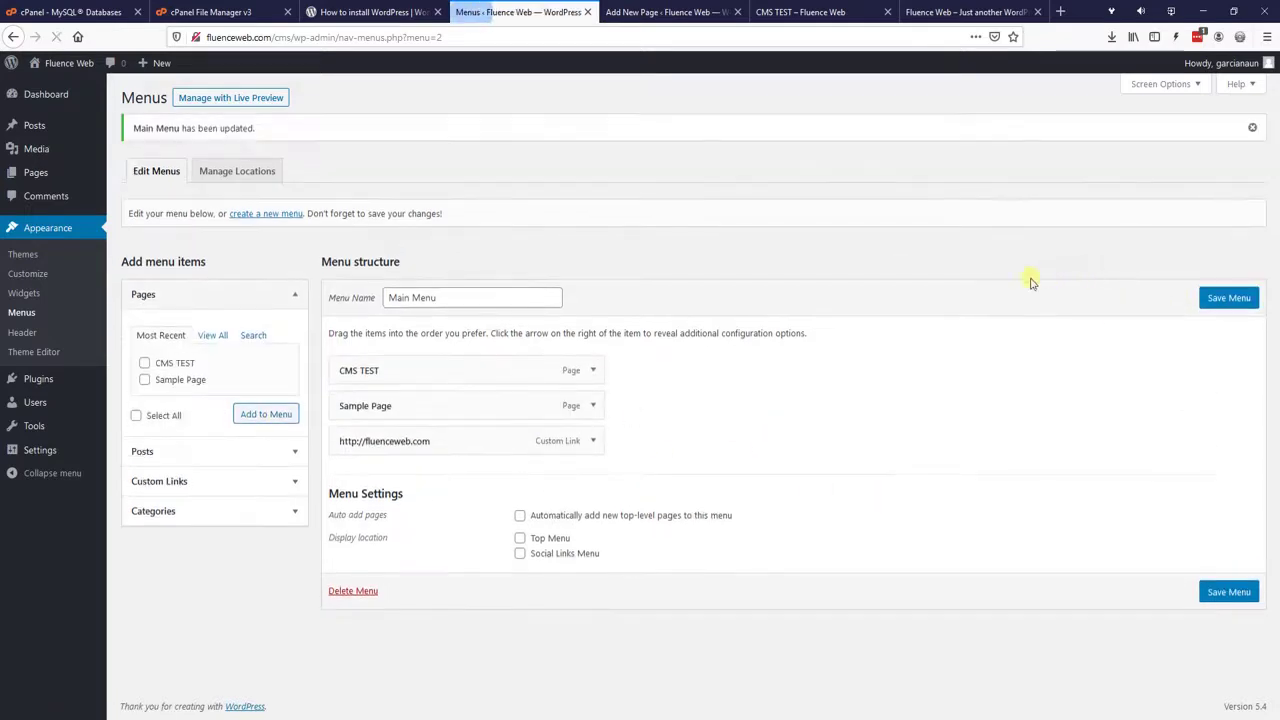
Step: Assign Main Menu to the theme's Top Menu location and save the menu locations
click(241, 180)
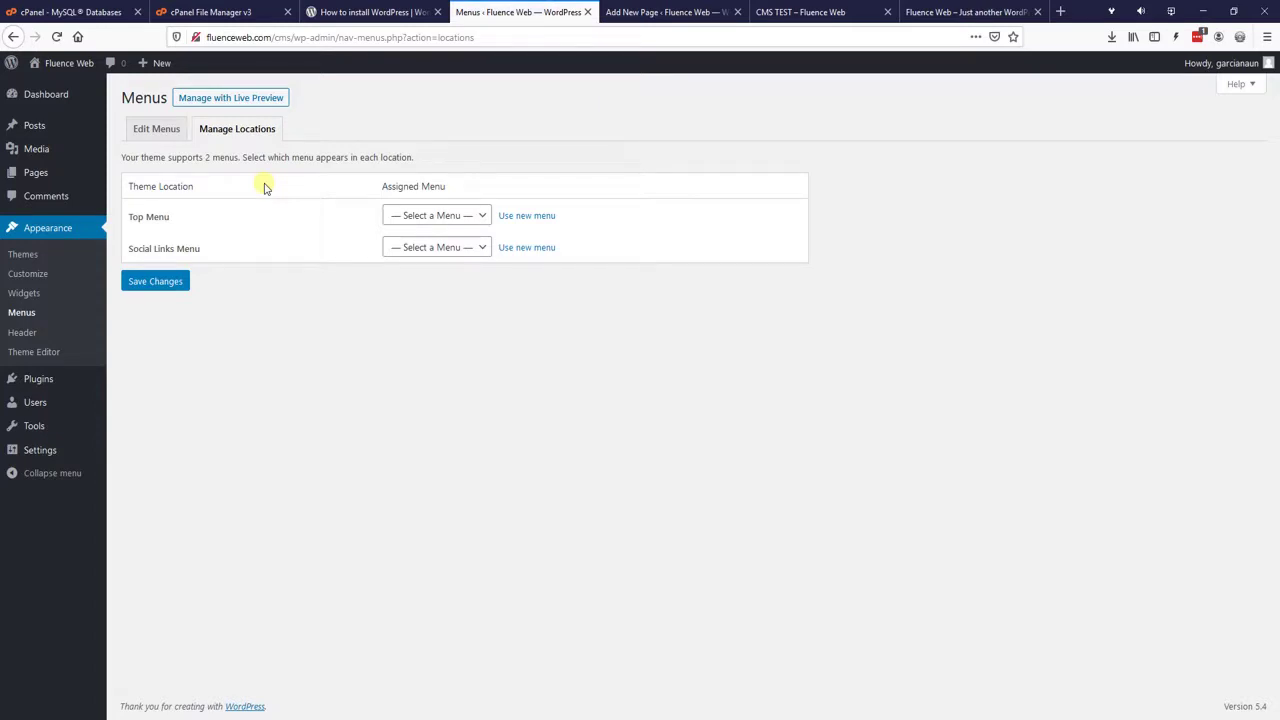
click(481, 216)
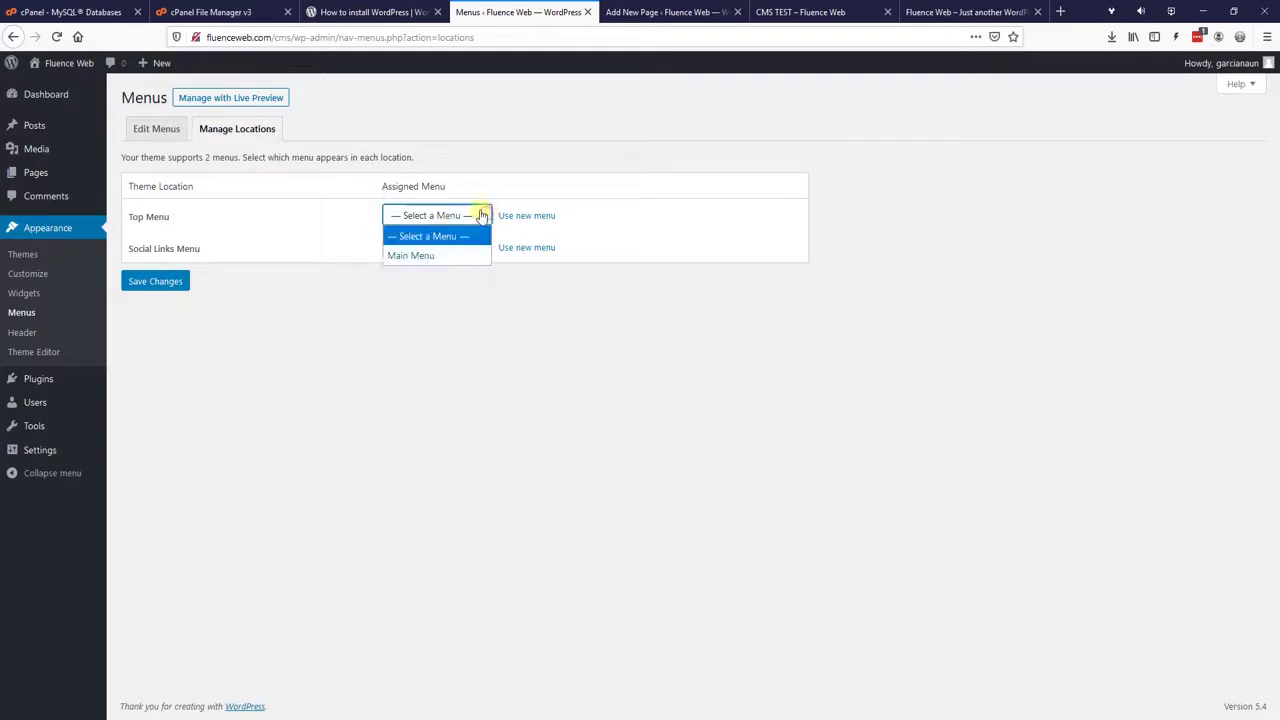
click(415, 258)
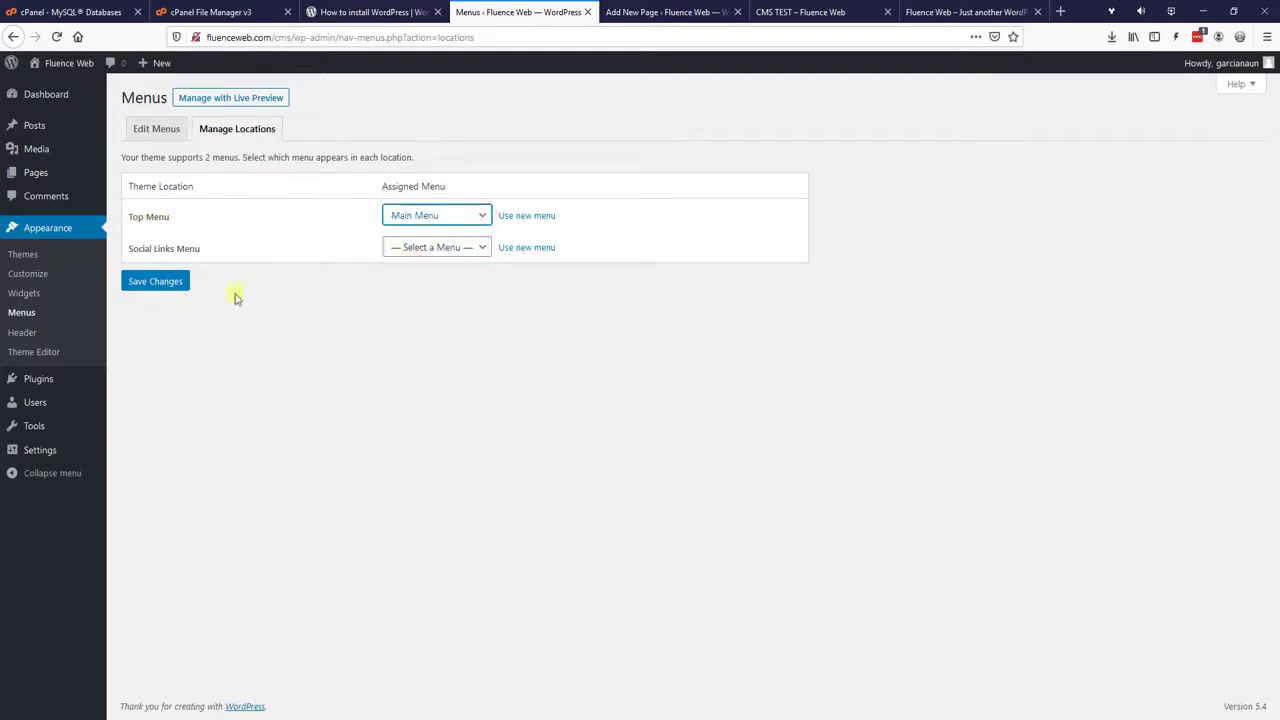
click(158, 283)
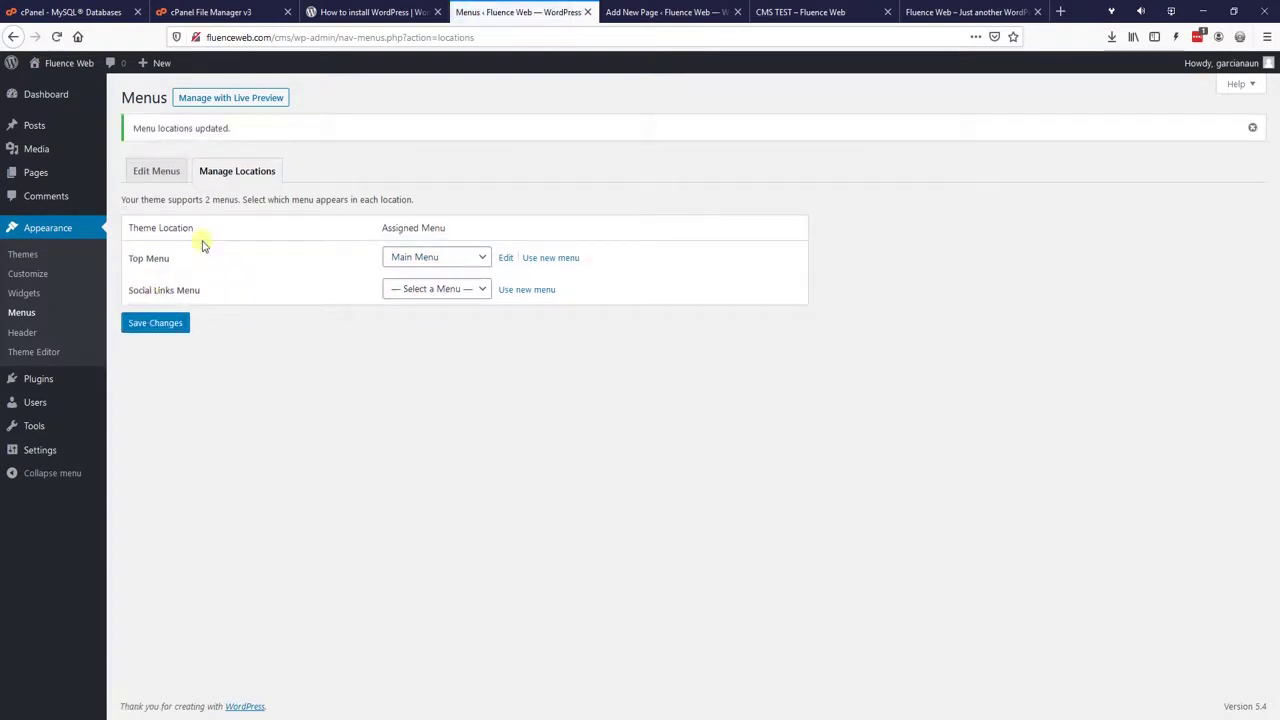
Step: Reload the live site's home page and open CMS TEST and Sample Page from its navigation menu
click(831, 9)
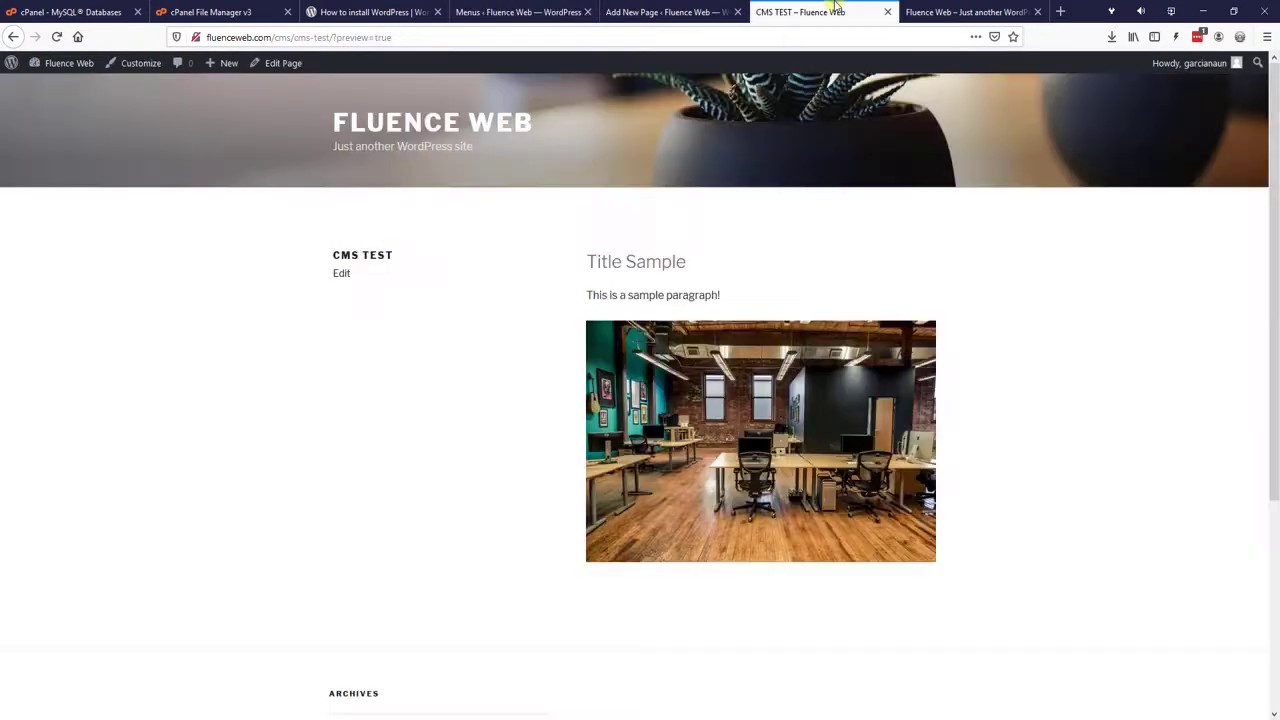
click(957, 9)
scroll(886, 320, up, 10)
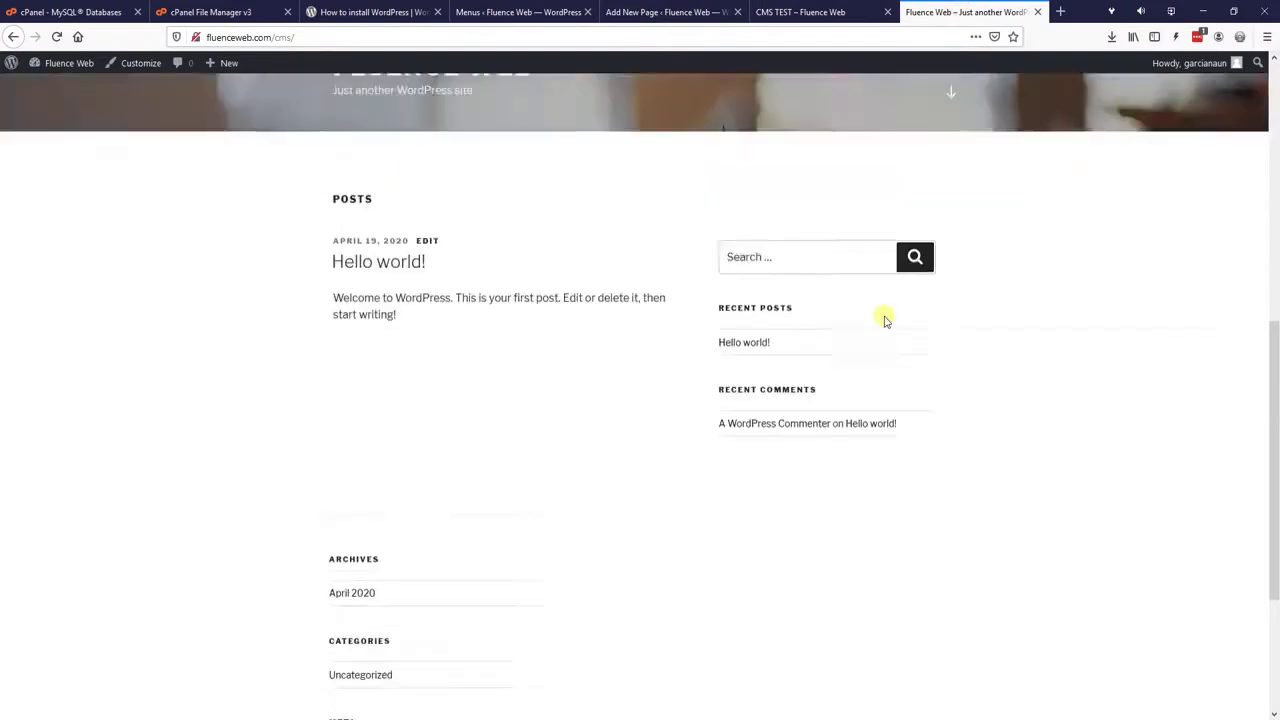
click(57, 36)
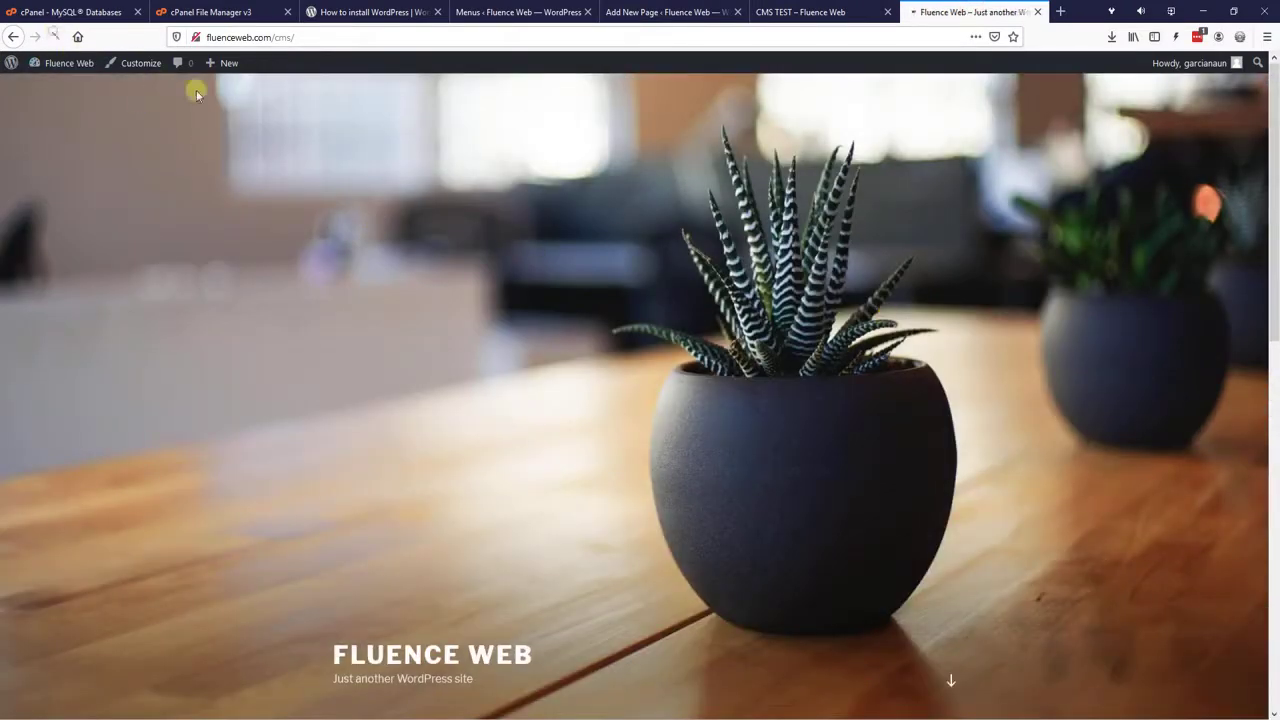
scroll(745, 421, down, 3)
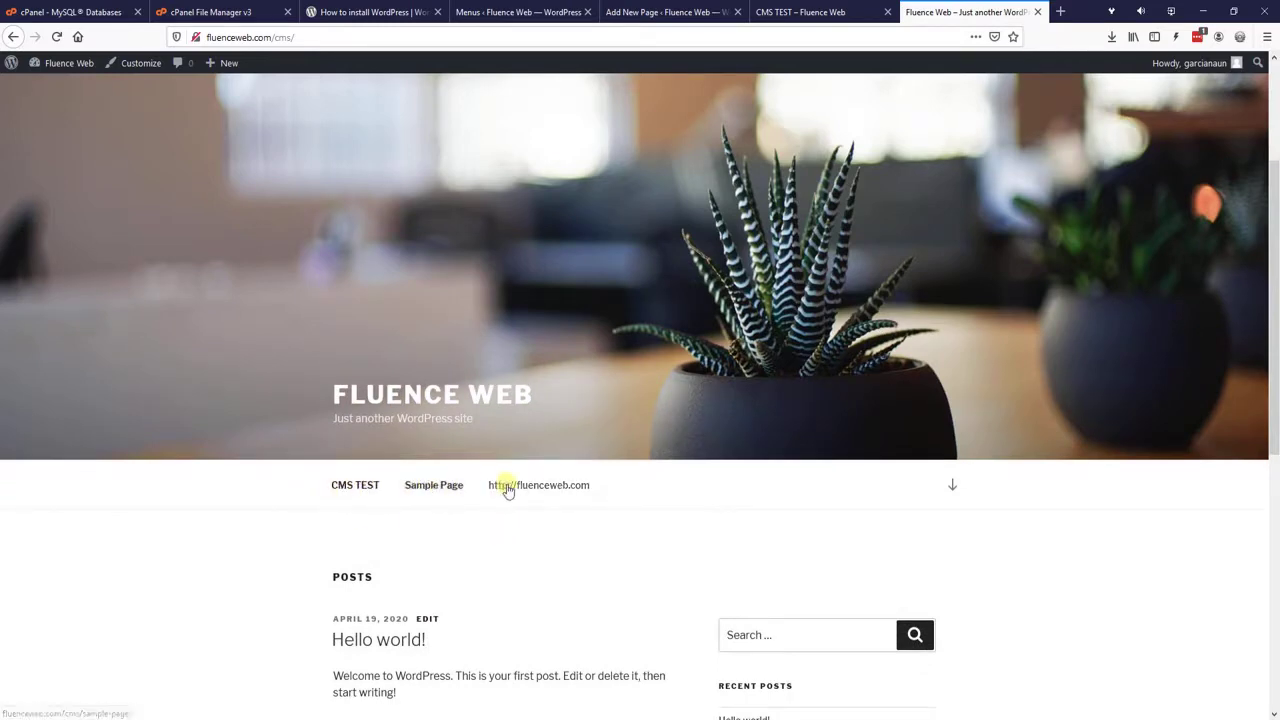
click(355, 490)
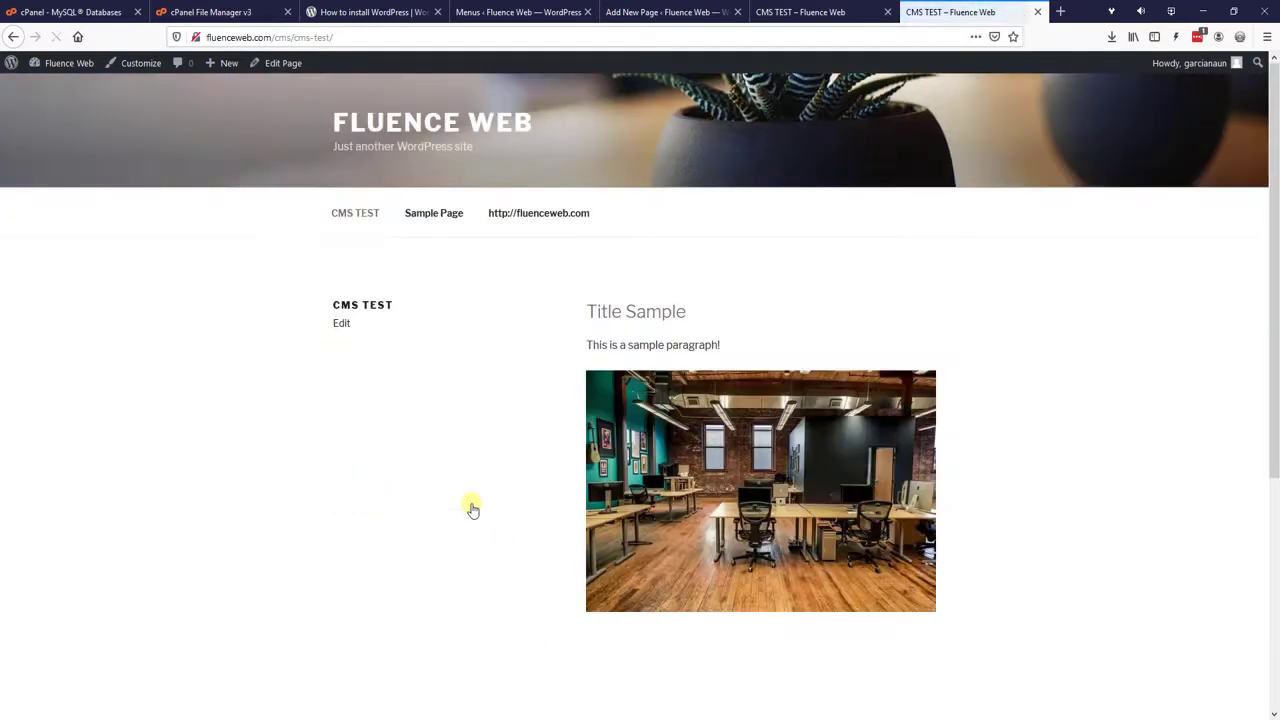
click(437, 212)
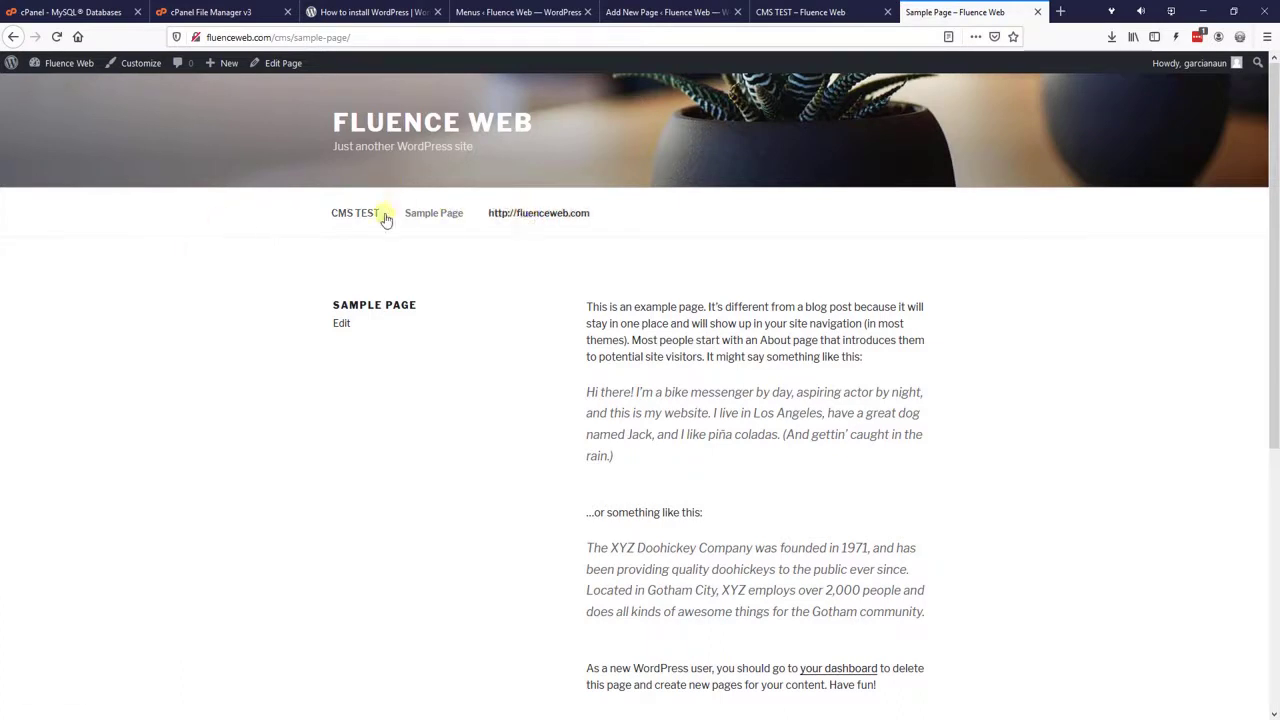
Step: Return to editing Main Menu and set the custom link's navigation label to "Old Website"
click(783, 10)
click(616, 10)
click(948, 10)
click(692, 10)
click(551, 11)
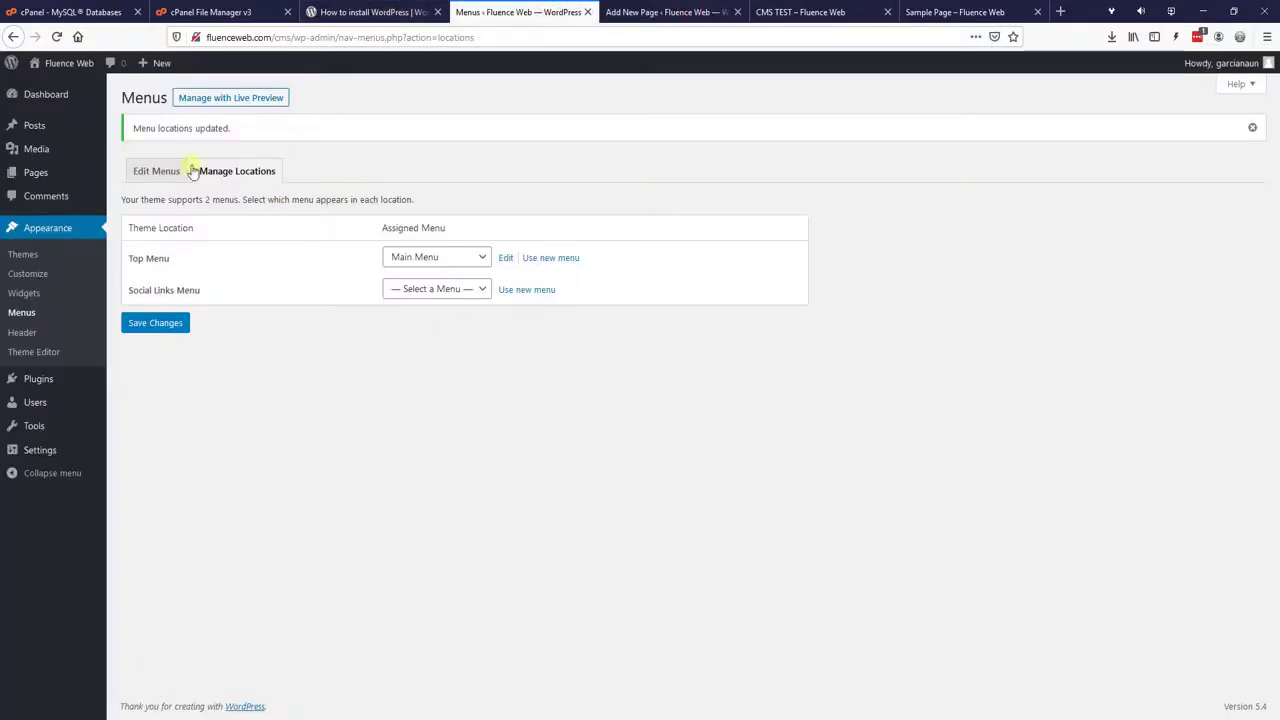
click(157, 171)
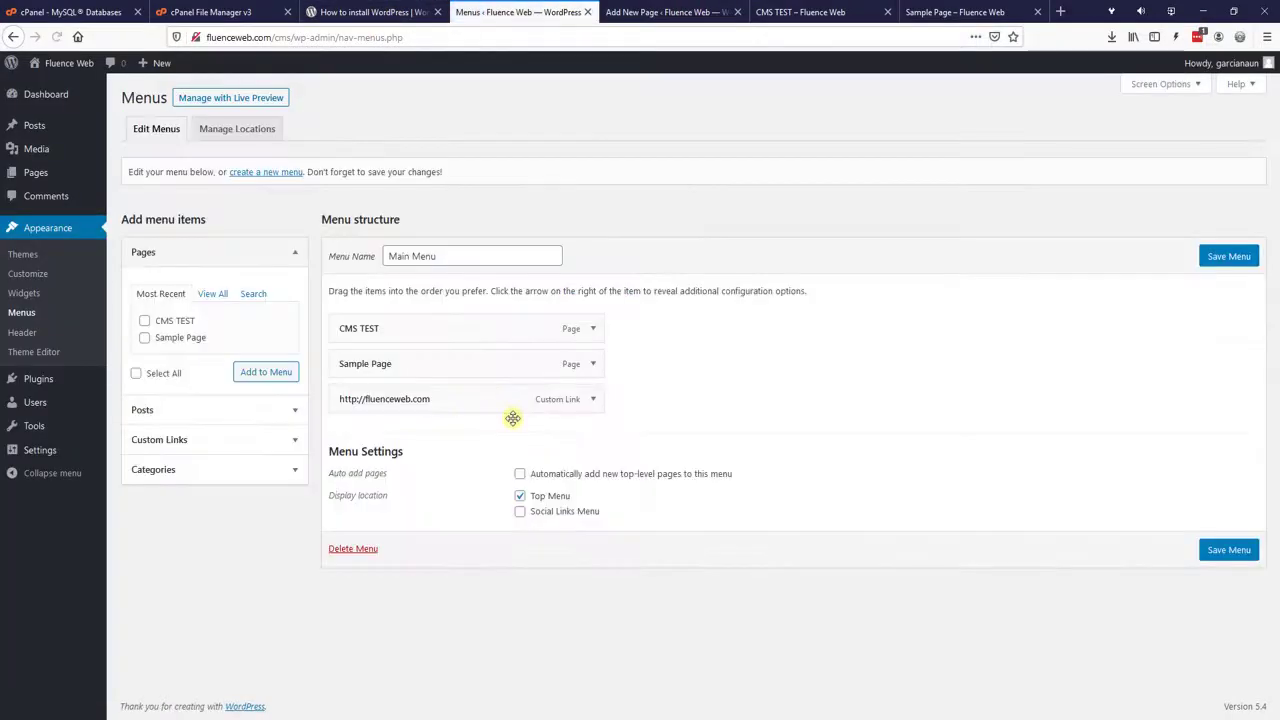
click(593, 399)
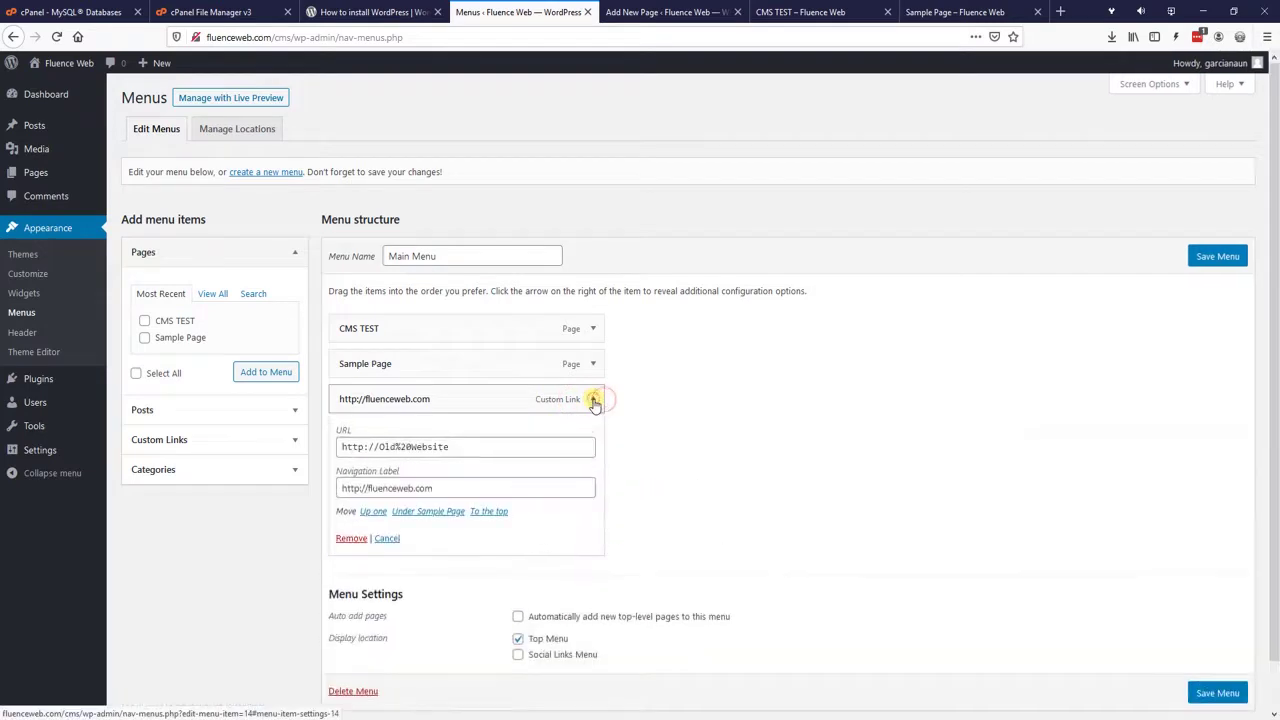
drag(456, 487, 333, 487)
text(OLD Website)
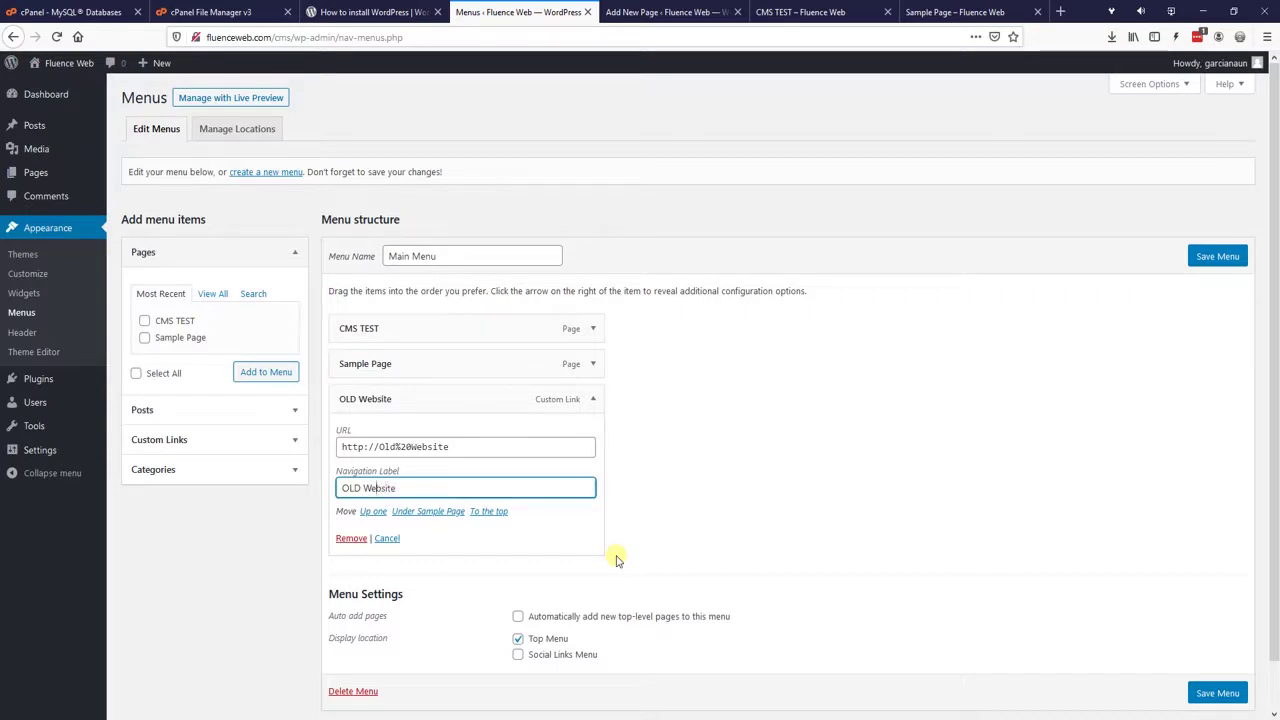
key(BackSpace)
key(BackSpace)
text(ld)
click(671, 485)
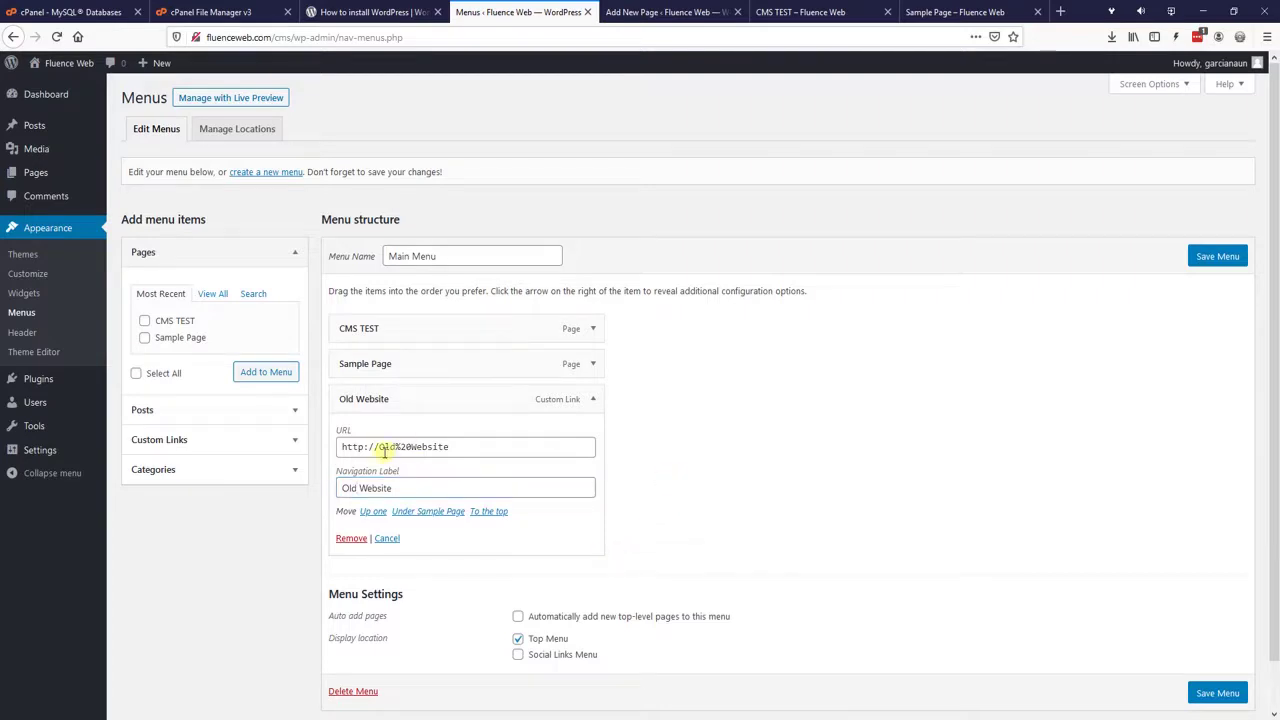
drag(381, 447, 508, 451)
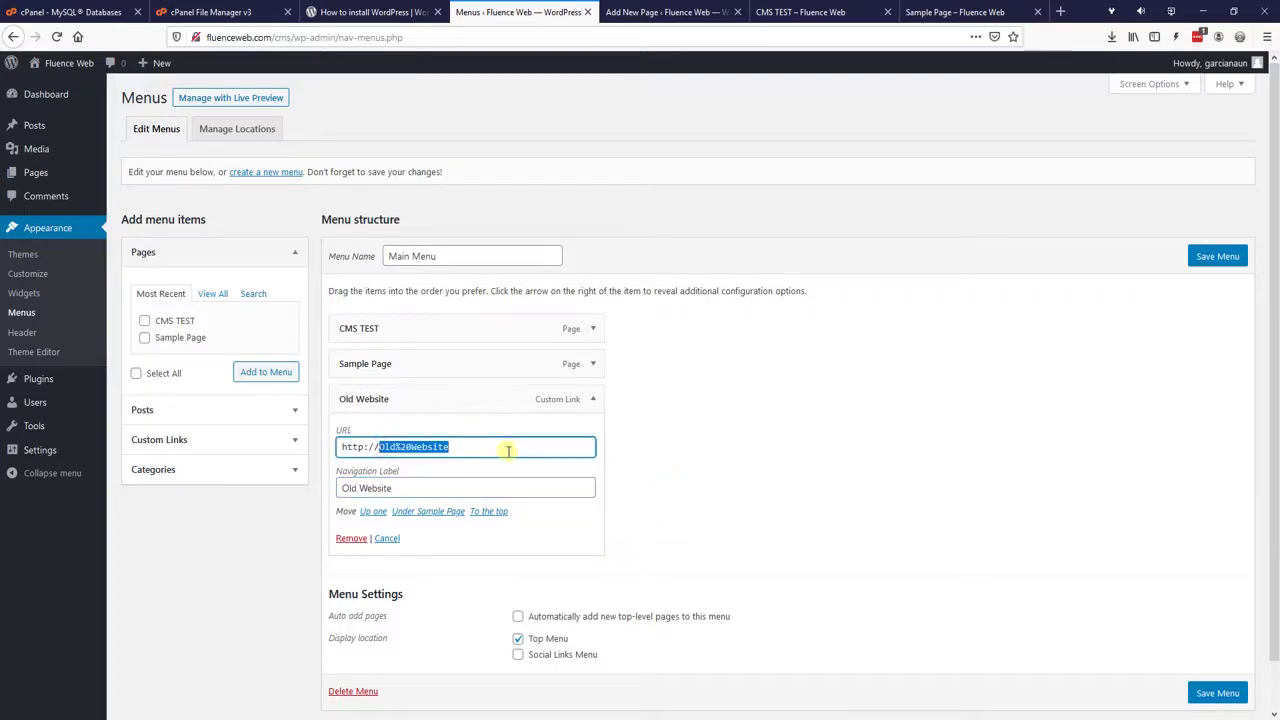
key(BackSpace)
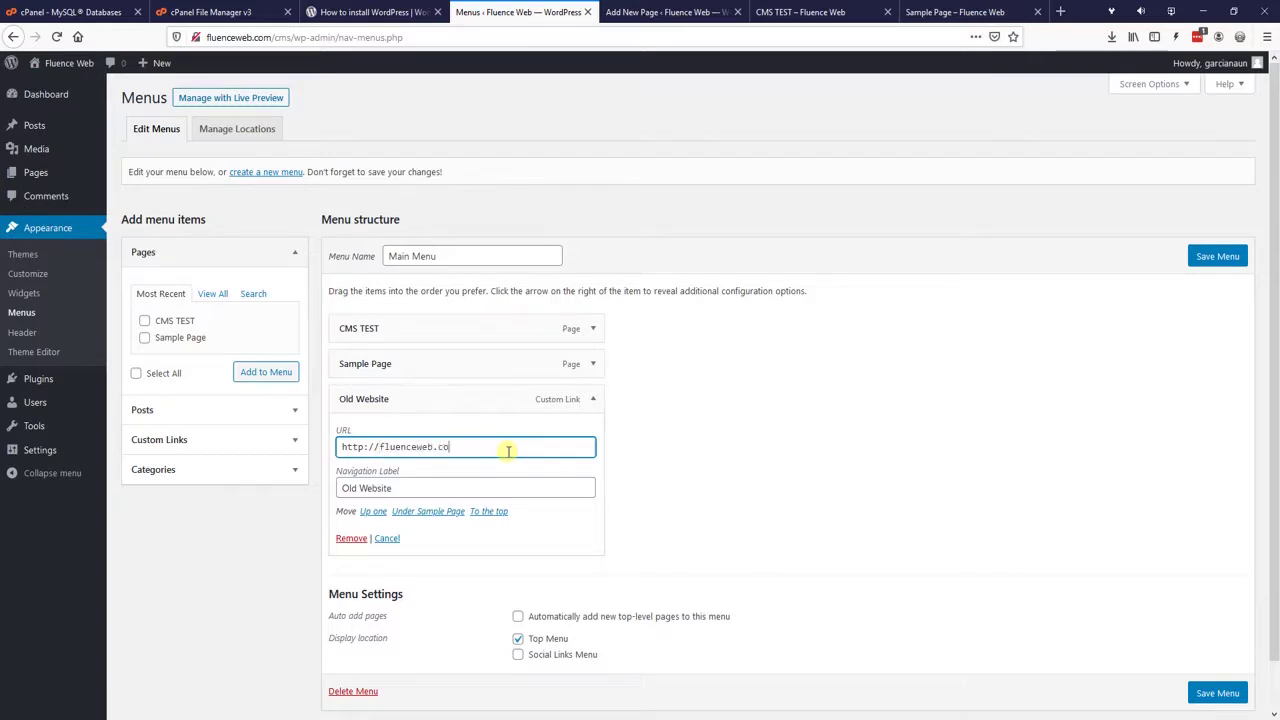
click(593, 402)
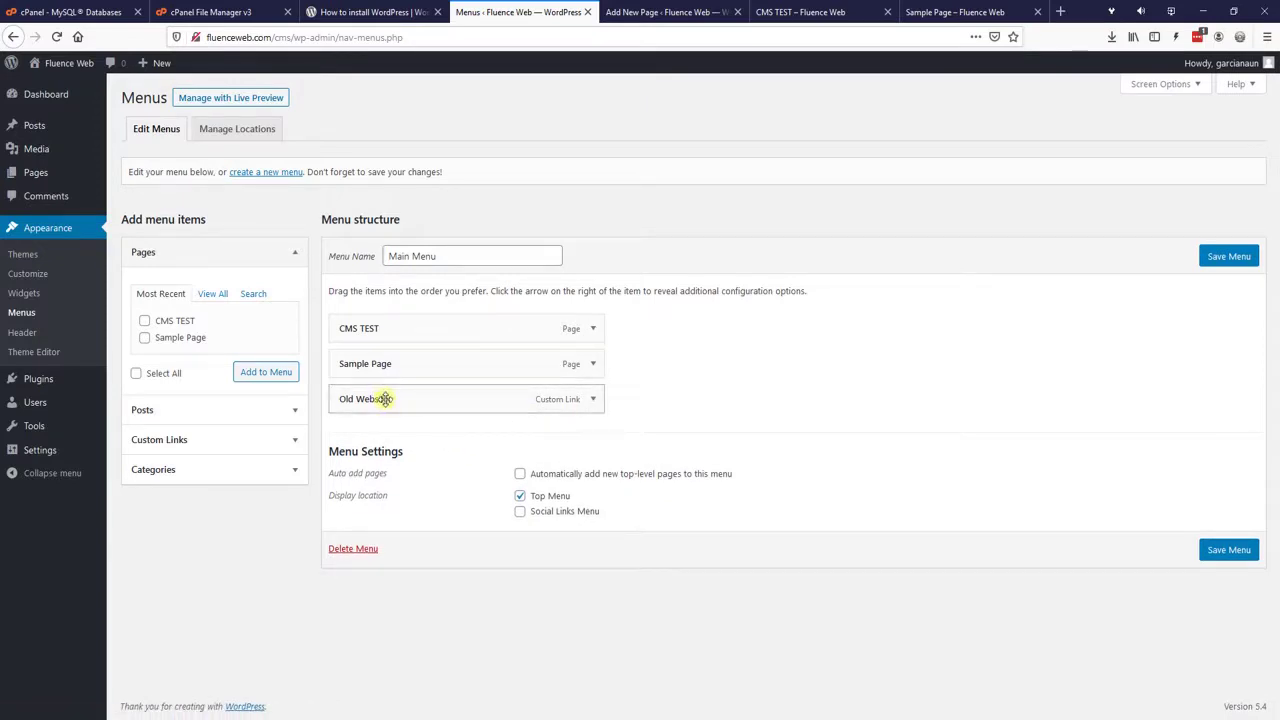
Step: Move Old Website to first place in Main Menu, save the menu, and check the order on the live site
drag(385, 399, 400, 325)
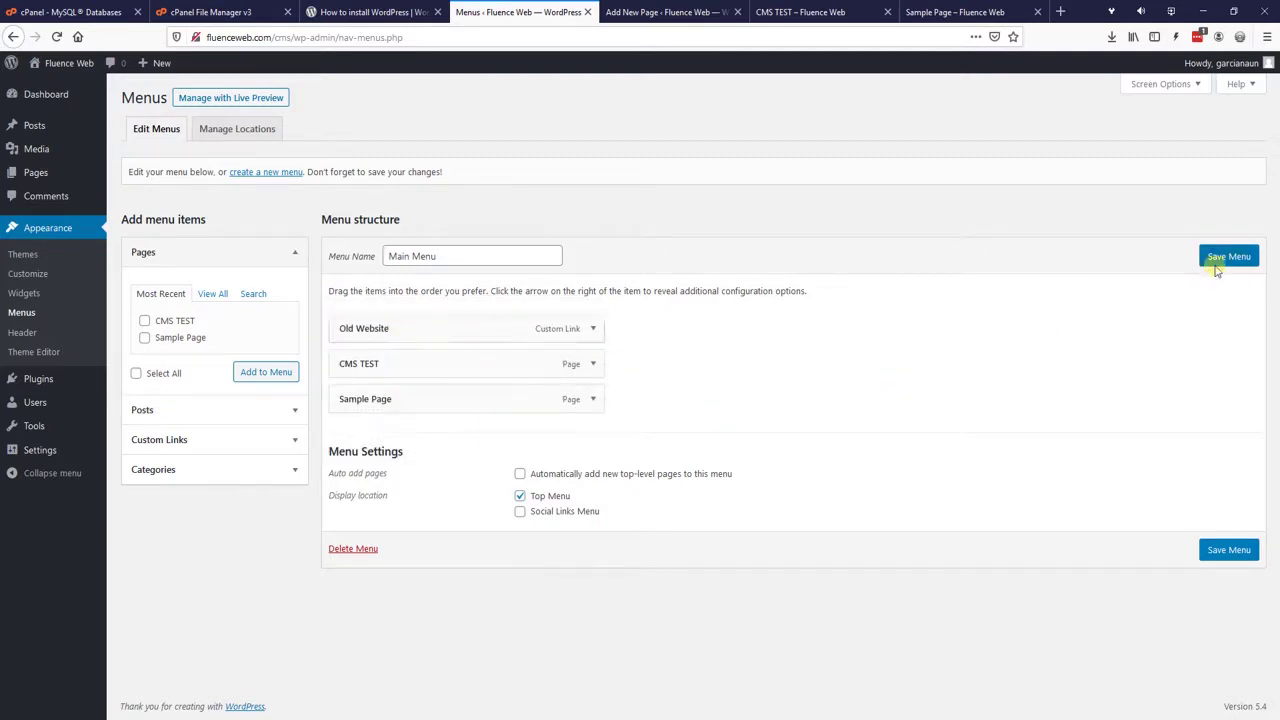
click(1222, 258)
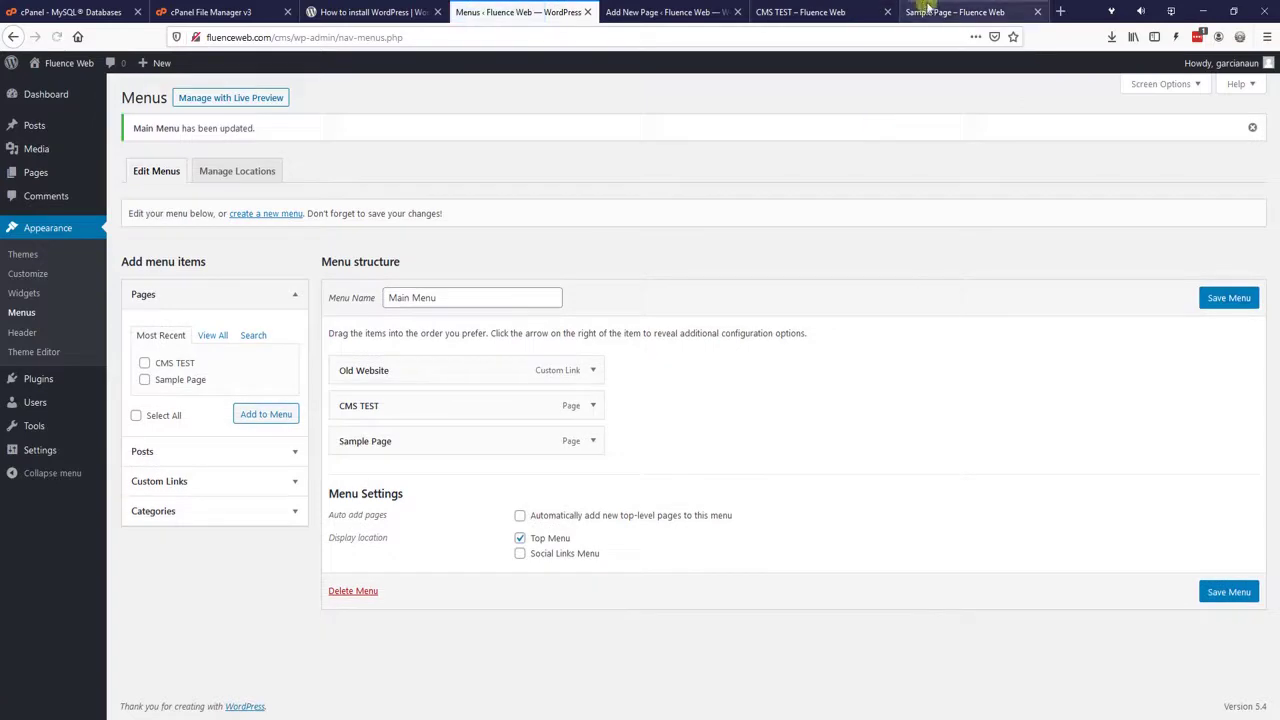
click(928, 10)
click(57, 36)
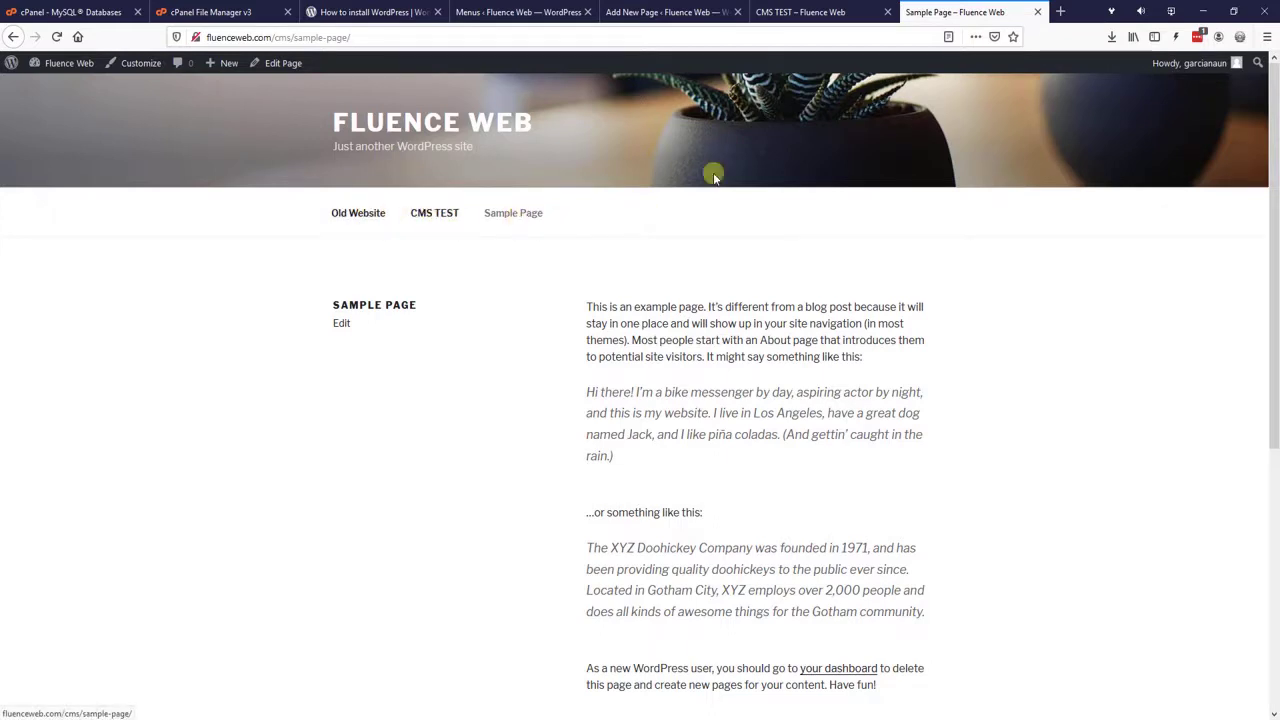
Step: Return to editing Main Menu, nest CMS TEST as a sub item under Old Website, and save the menu
click(838, 10)
click(680, 10)
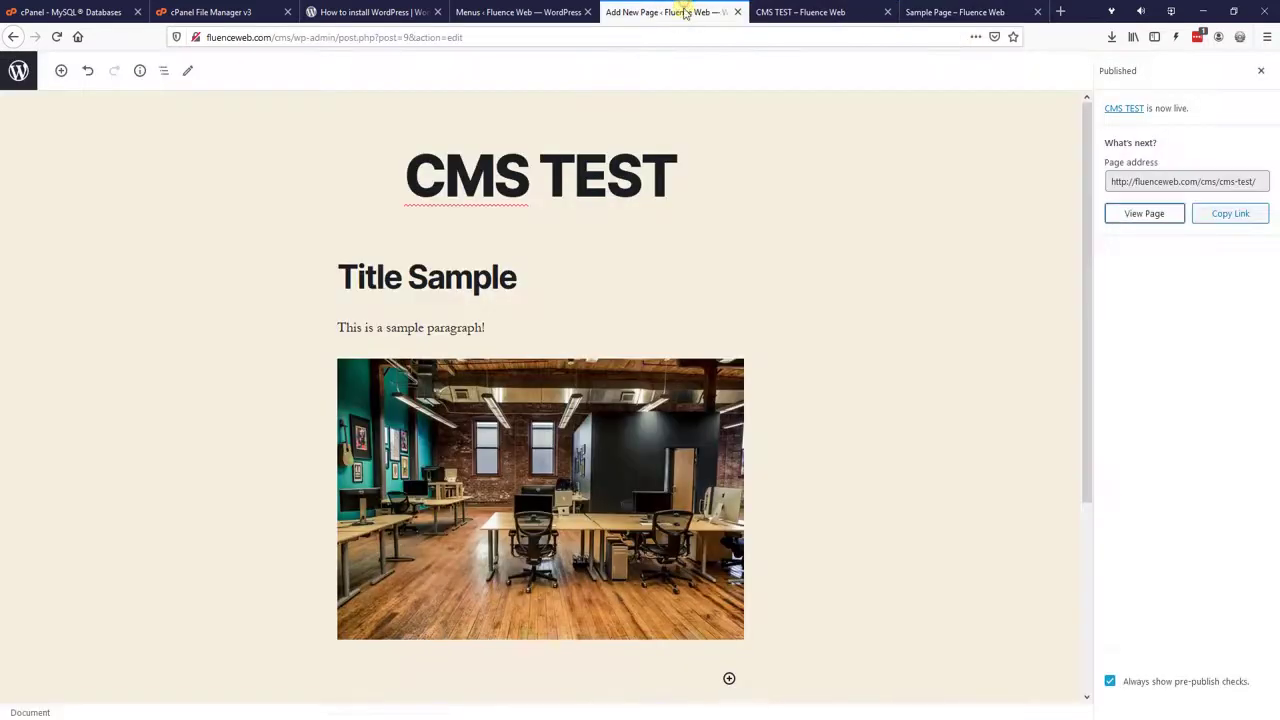
click(513, 10)
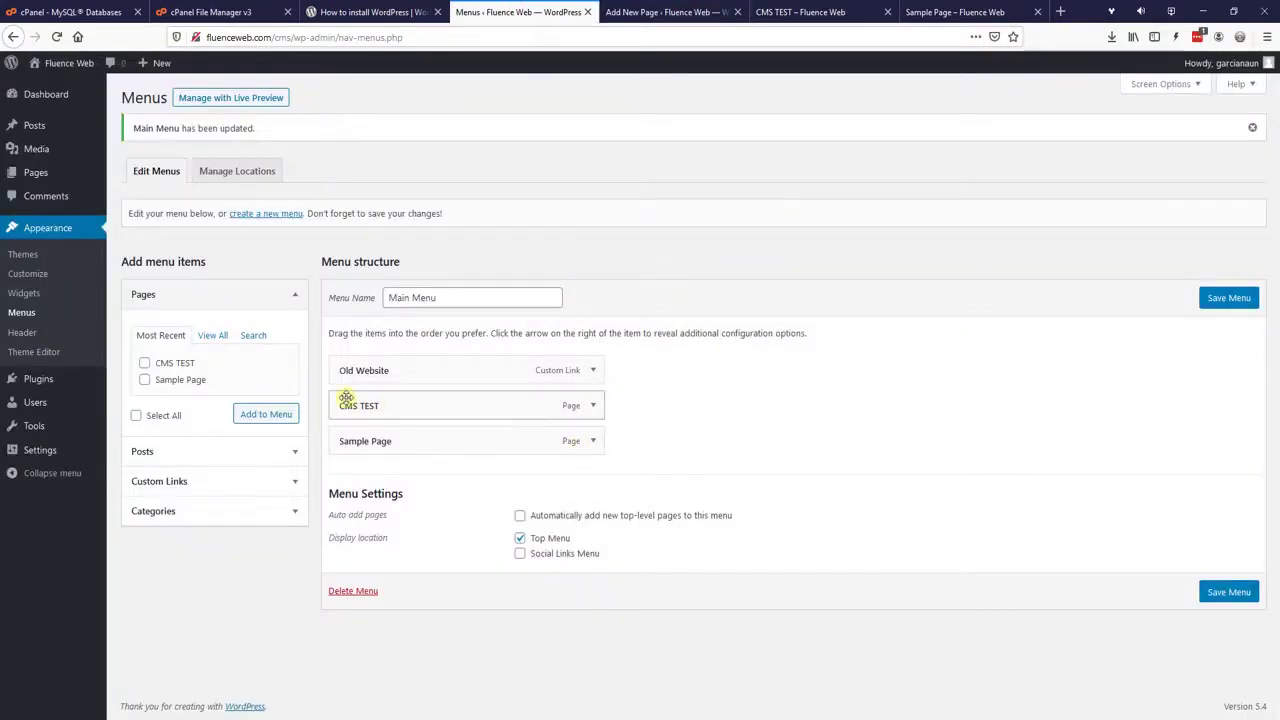
drag(360, 405, 420, 404)
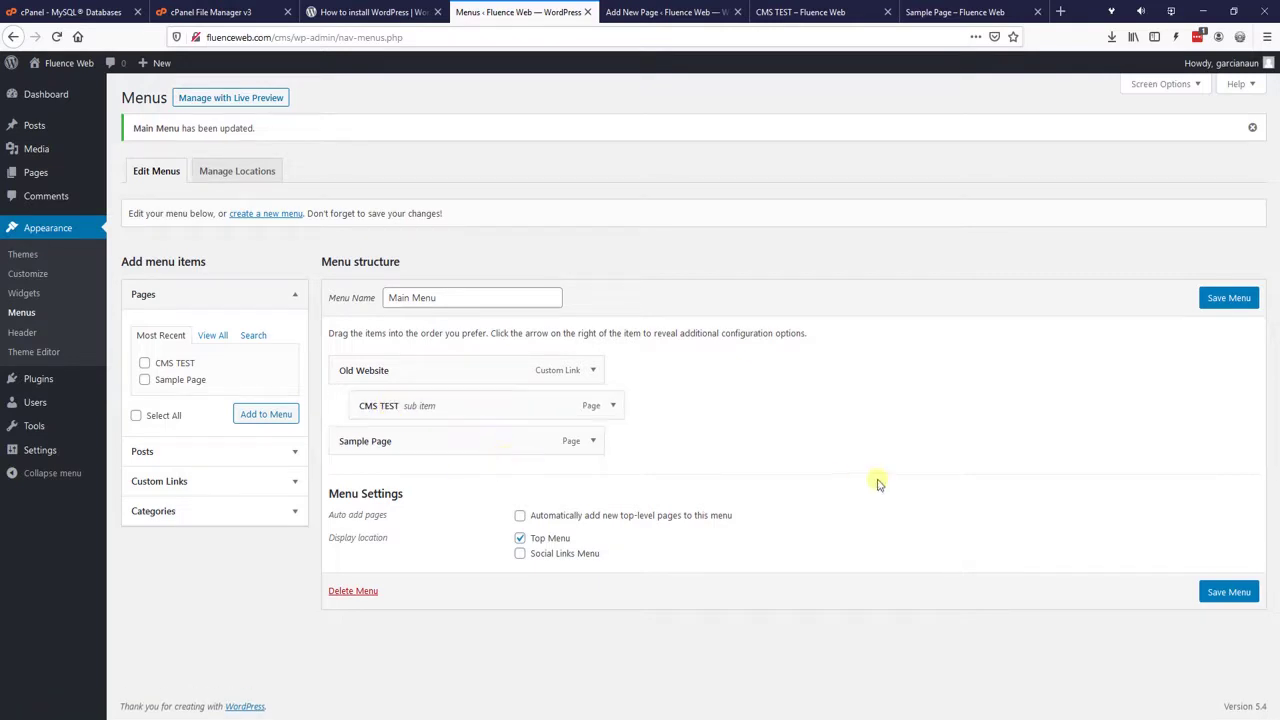
click(1237, 300)
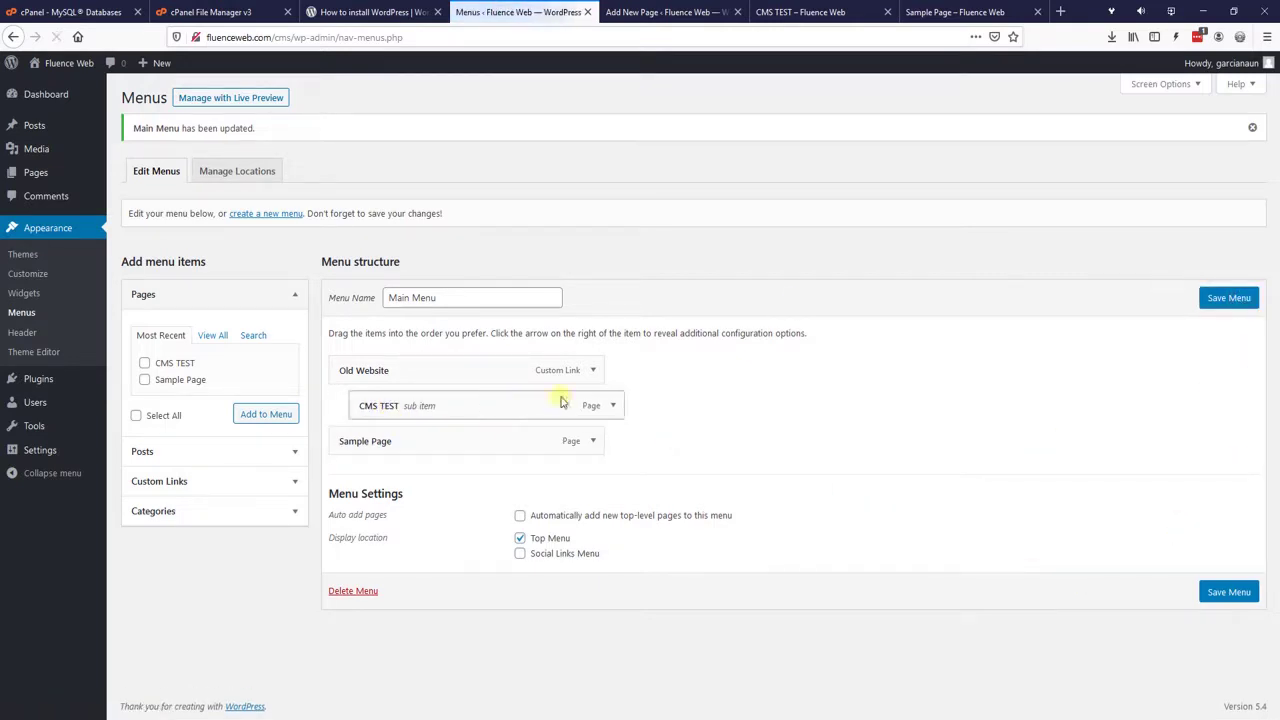
Step: Reload the live Sample Page and reveal the submenu under Old Website
click(957, 13)
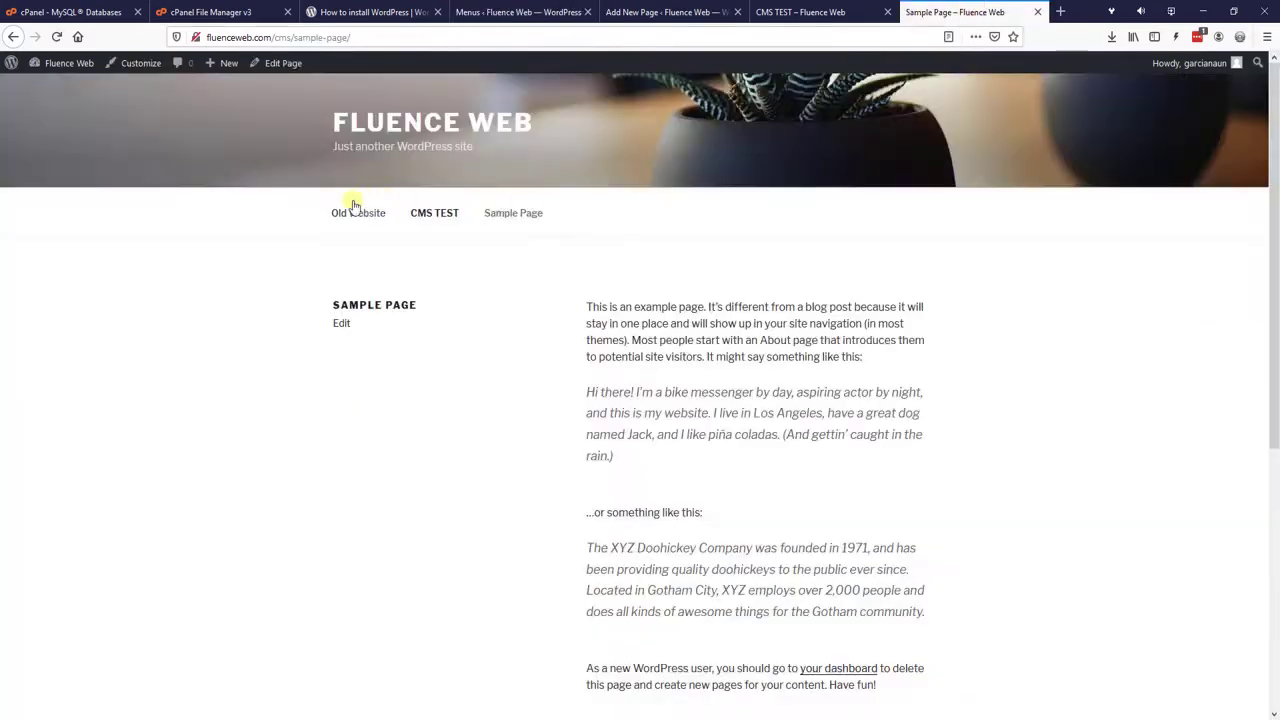
click(57, 36)
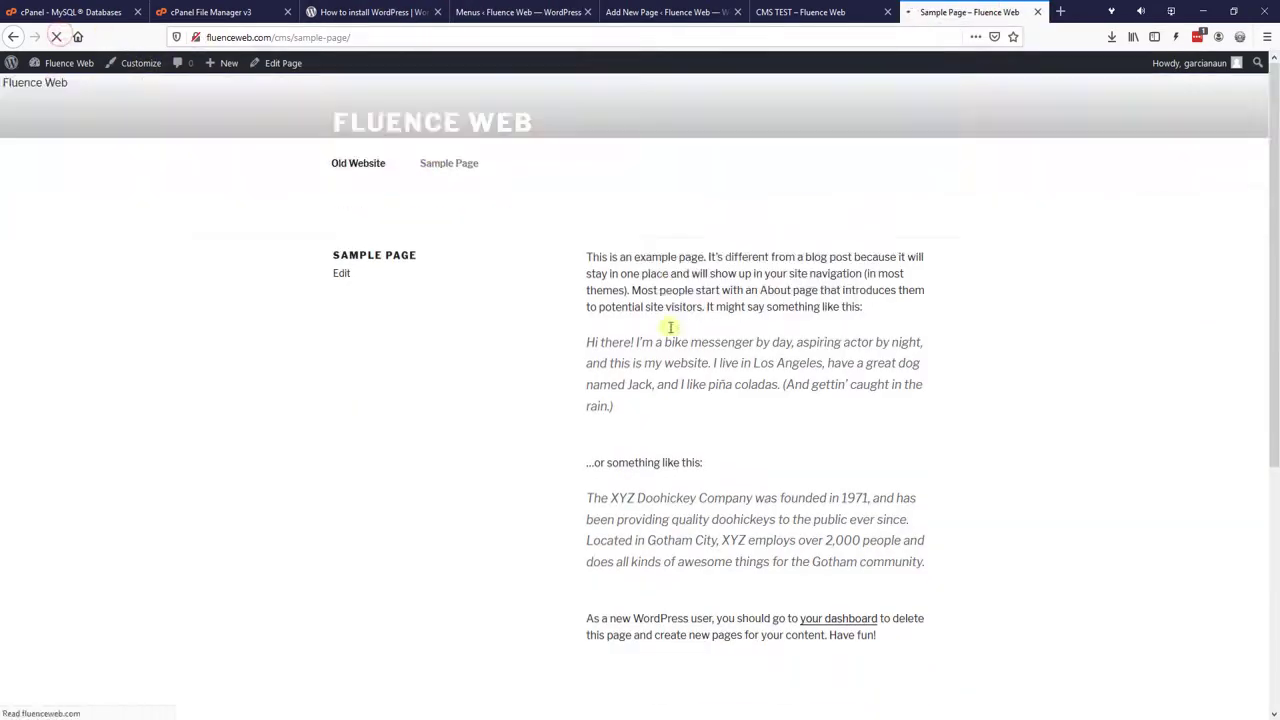
mouse_move(369, 220)
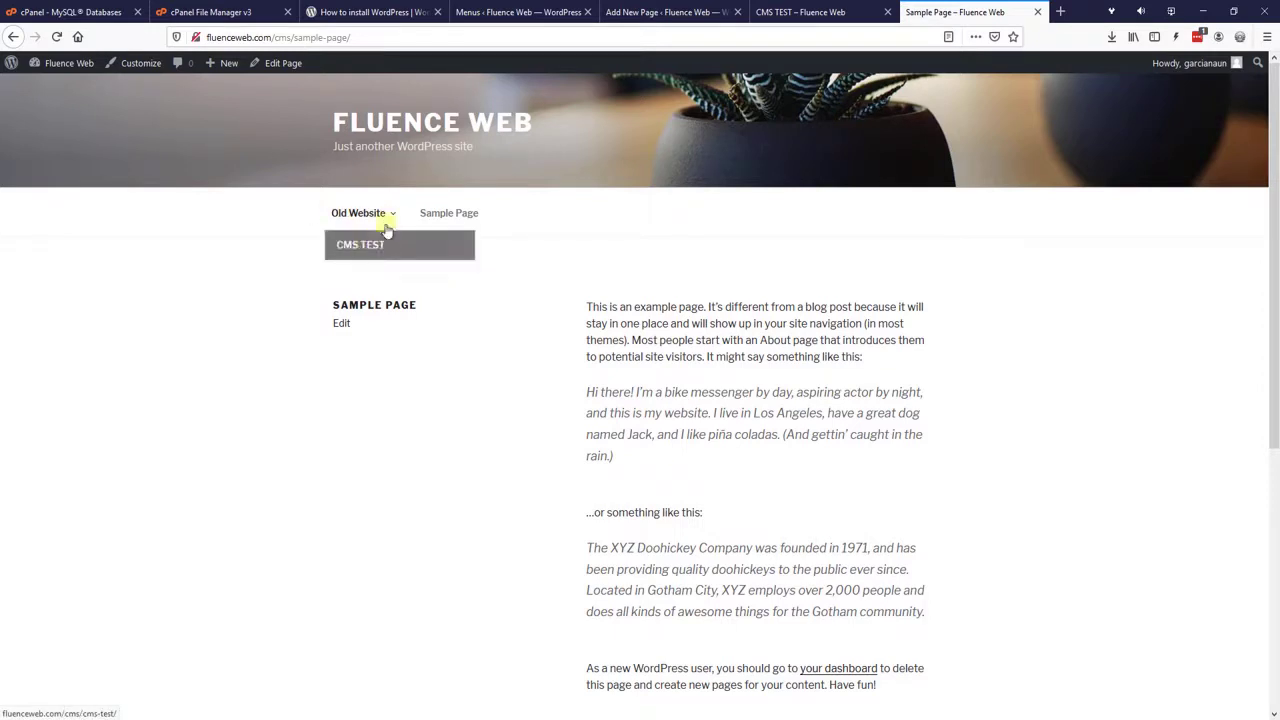
Step: Return to editing Main Menu, move CMS TEST back to the top level, and save the menu
click(780, 12)
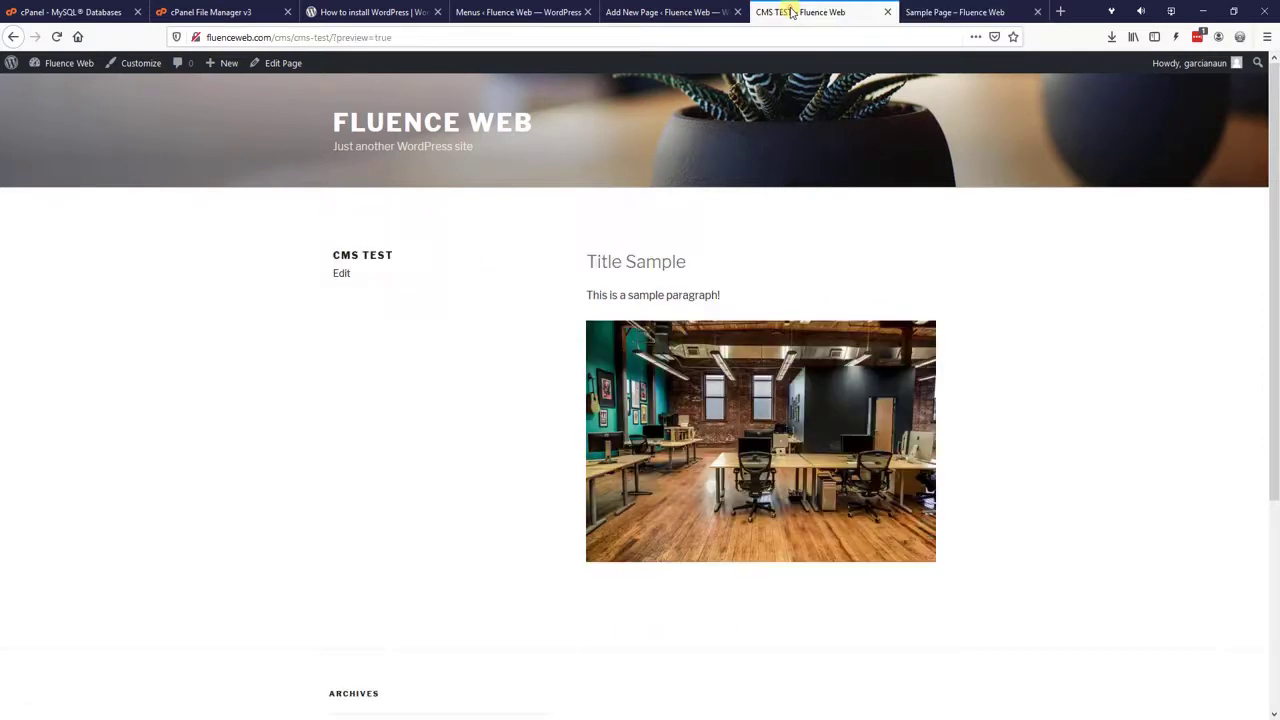
click(677, 12)
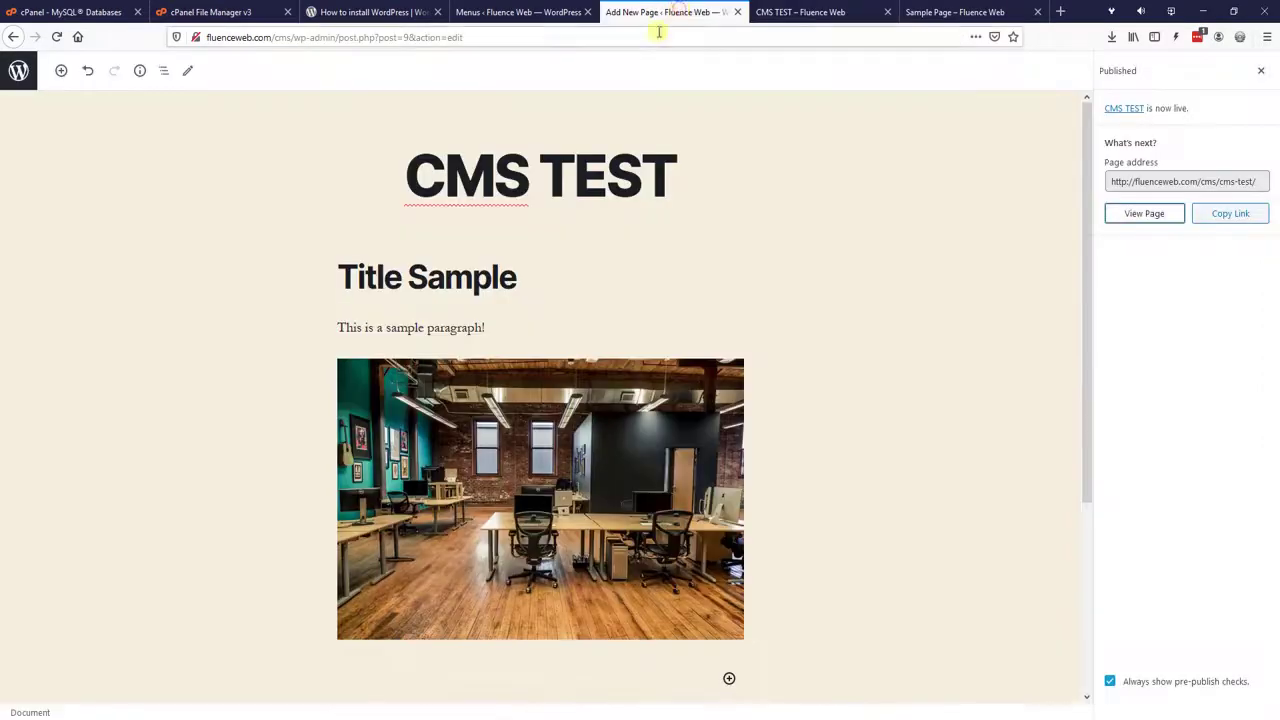
click(560, 13)
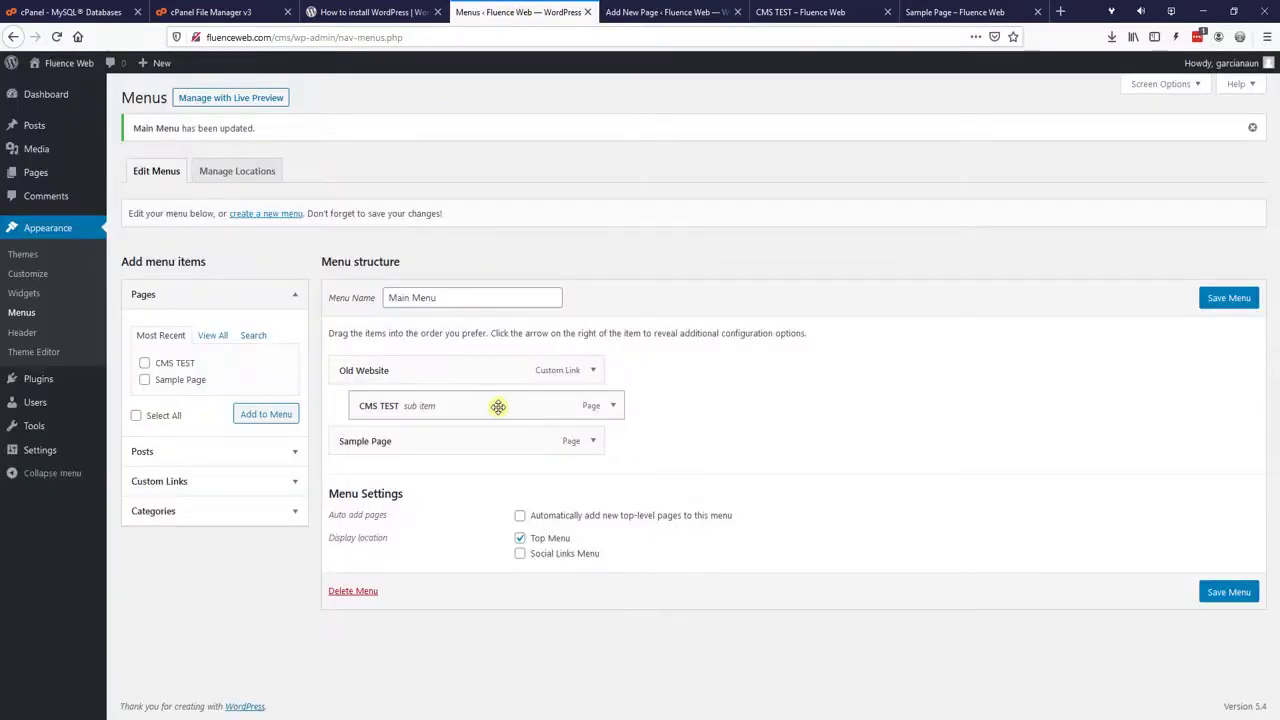
mouse_move(498, 407)
mouse_down()
mouse_move(471, 406)
mouse_move(483, 406)
mouse_up()
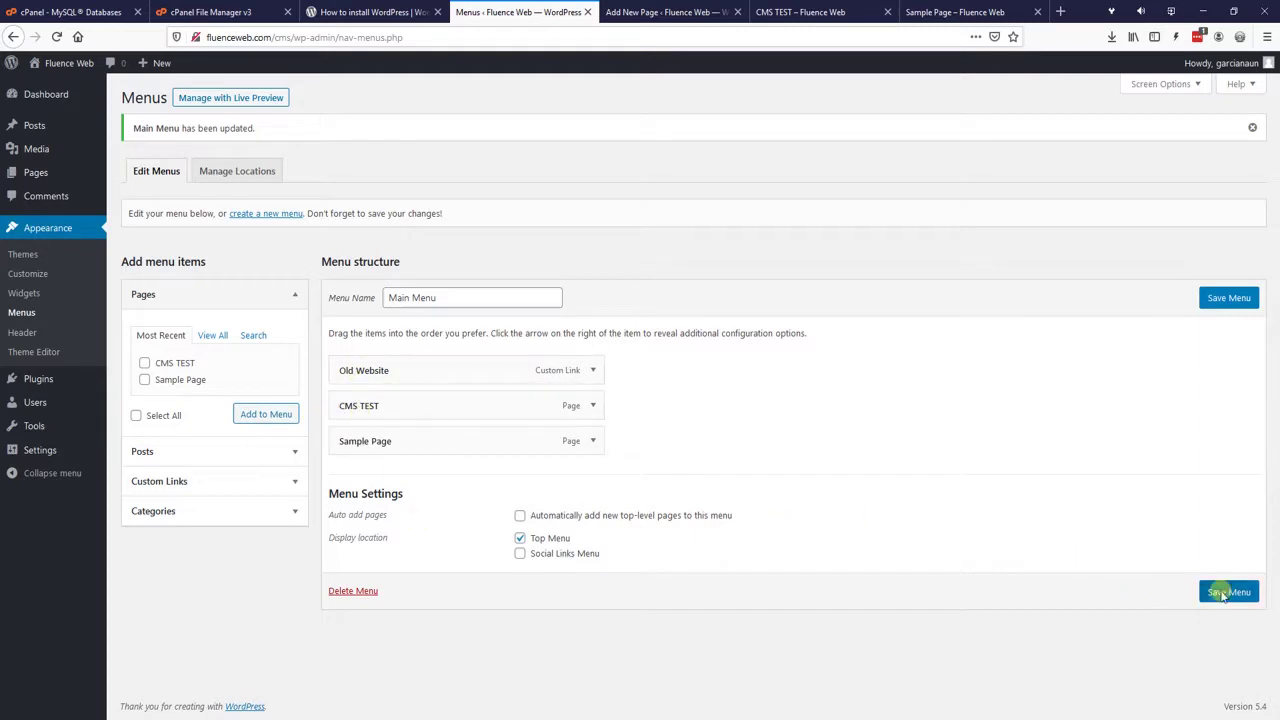
click(1222, 594)
Step: Leave menu management for the installed plugins list and open the page for adding new plugins
click(56, 229)
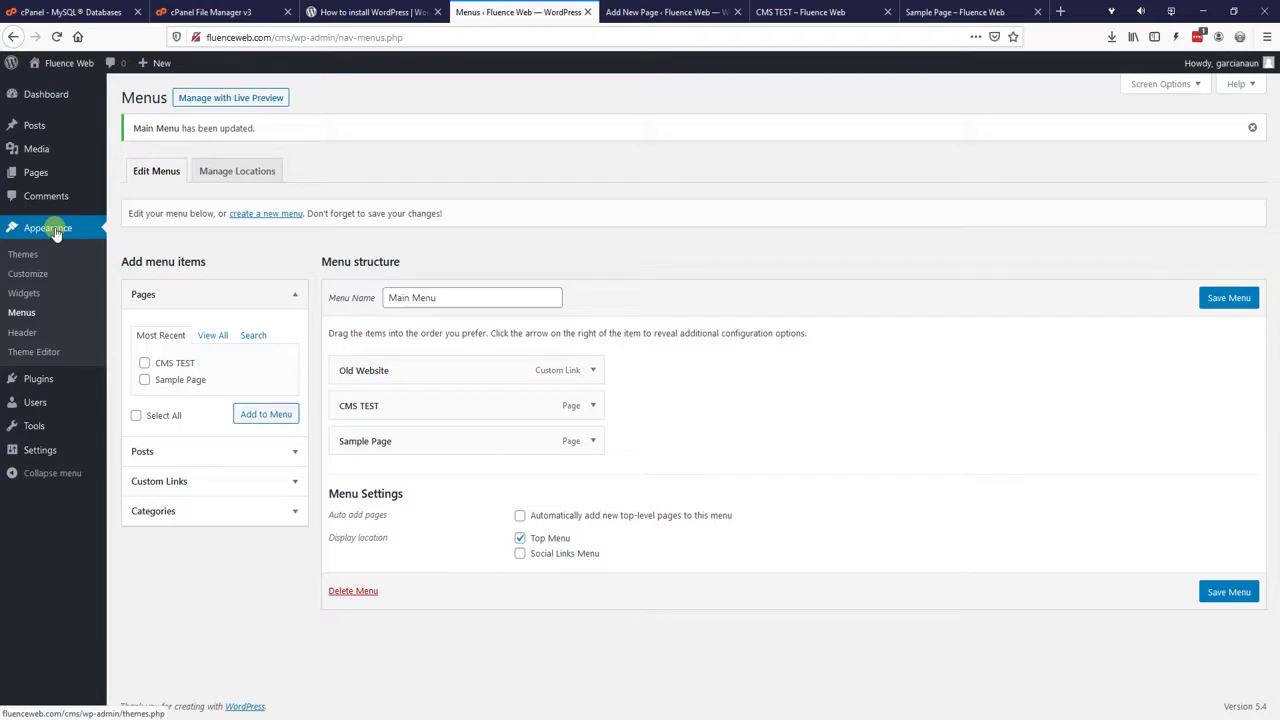
click(38, 383)
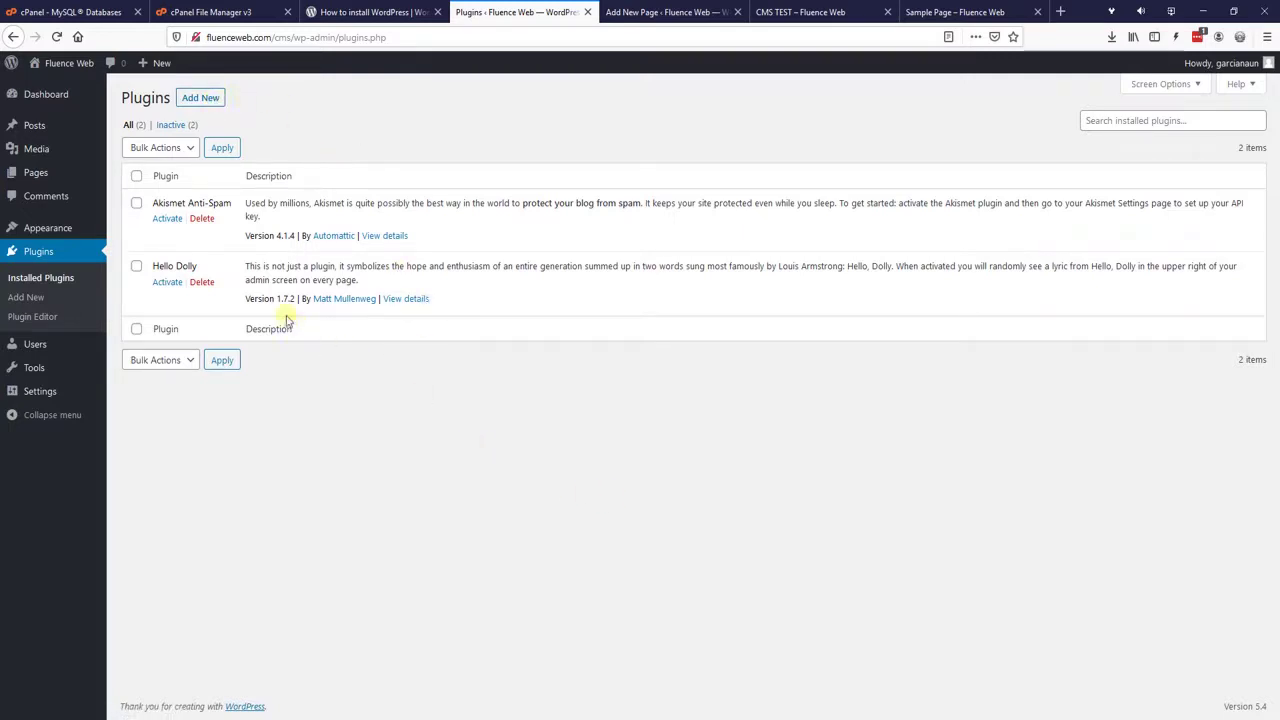
click(198, 99)
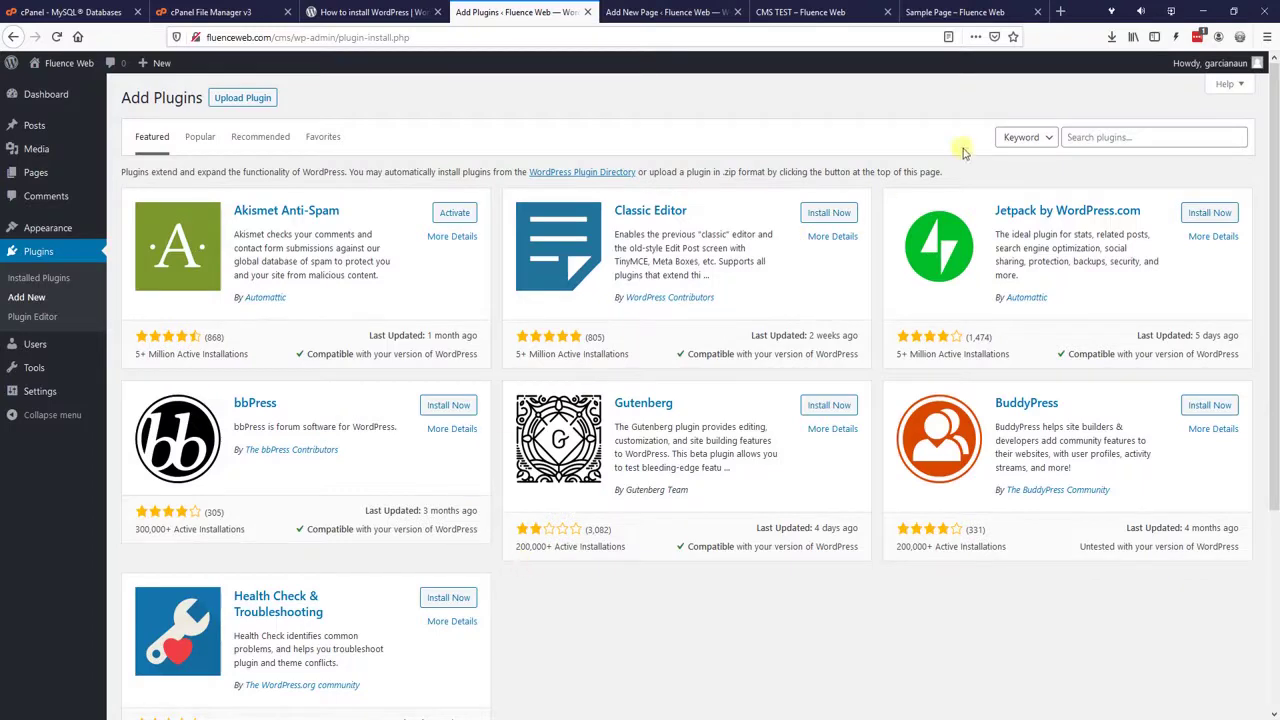
Step: Search the plugin directory for "disable gutenberg"
click(1123, 139)
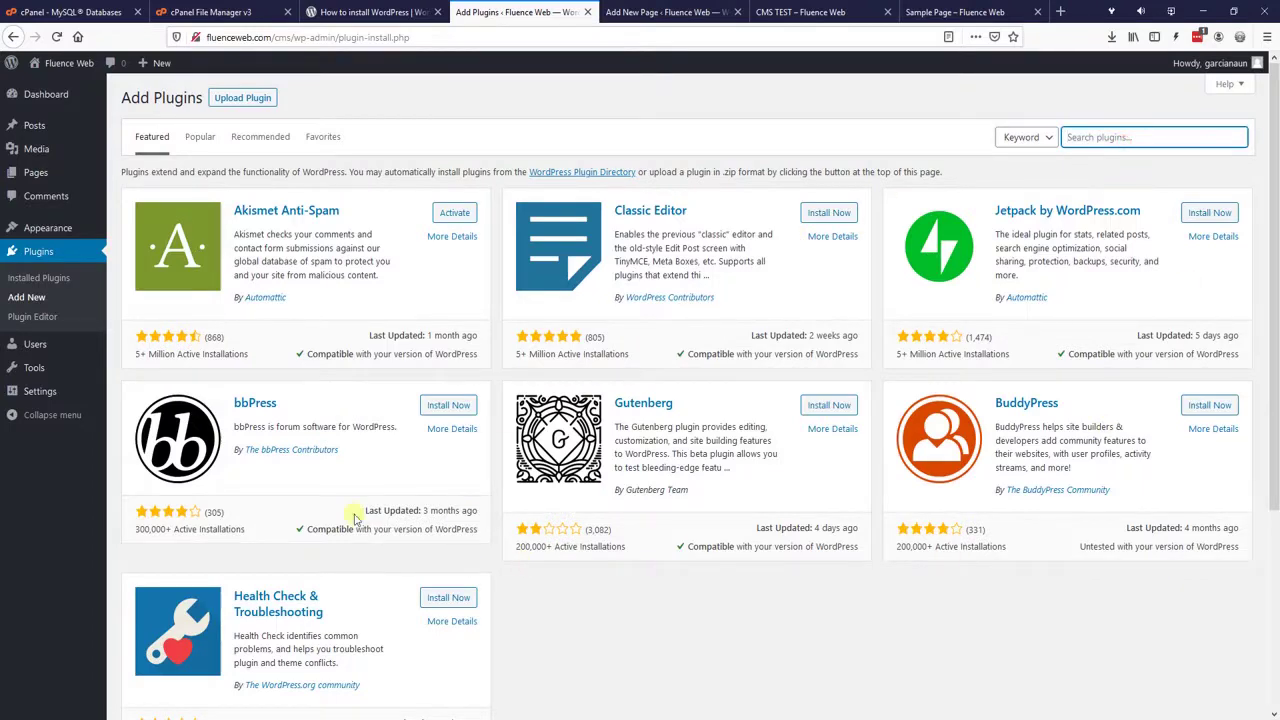
scroll(569, 471, down, 3)
scroll(654, 520, up, 3)
text(di)
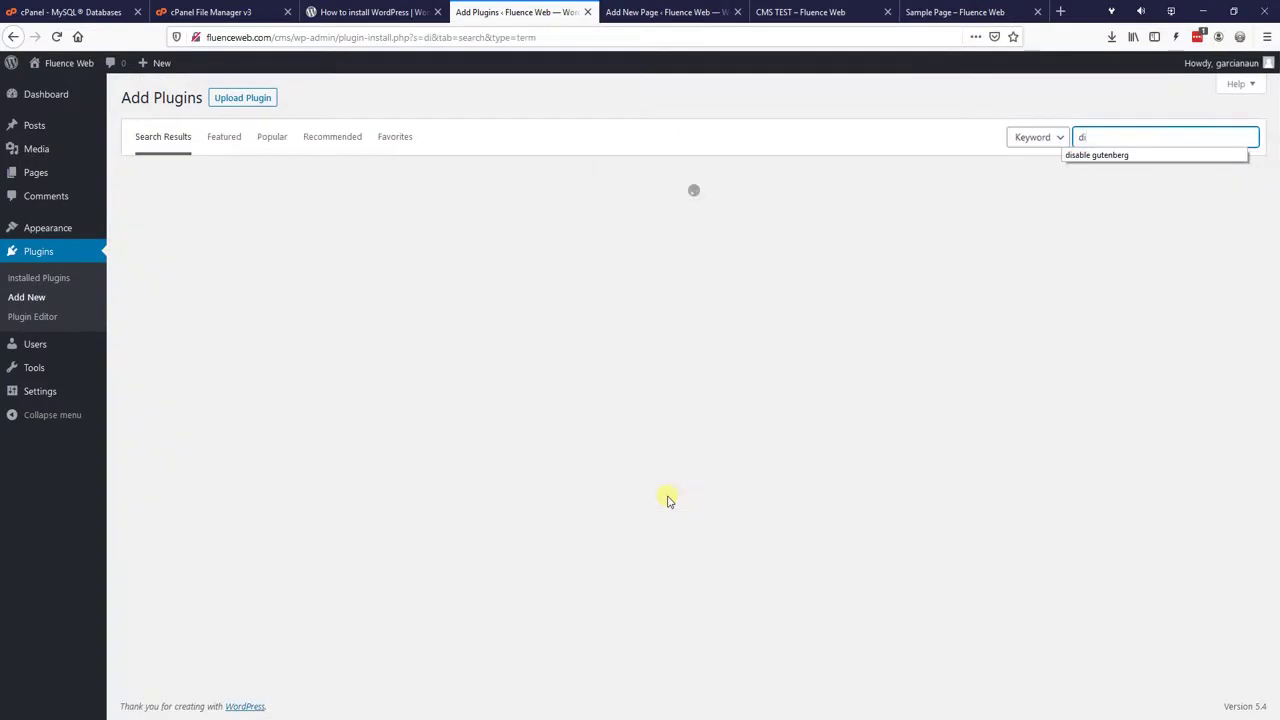
text(sable)
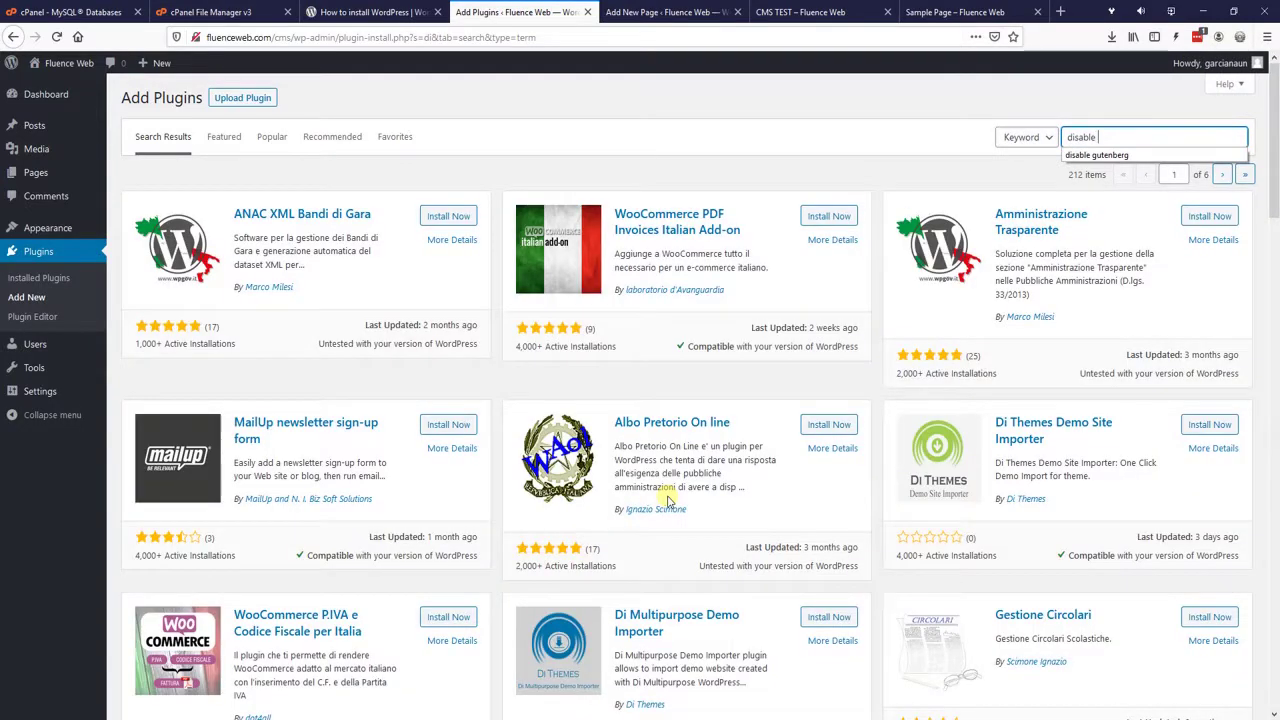
text( gutenberd)
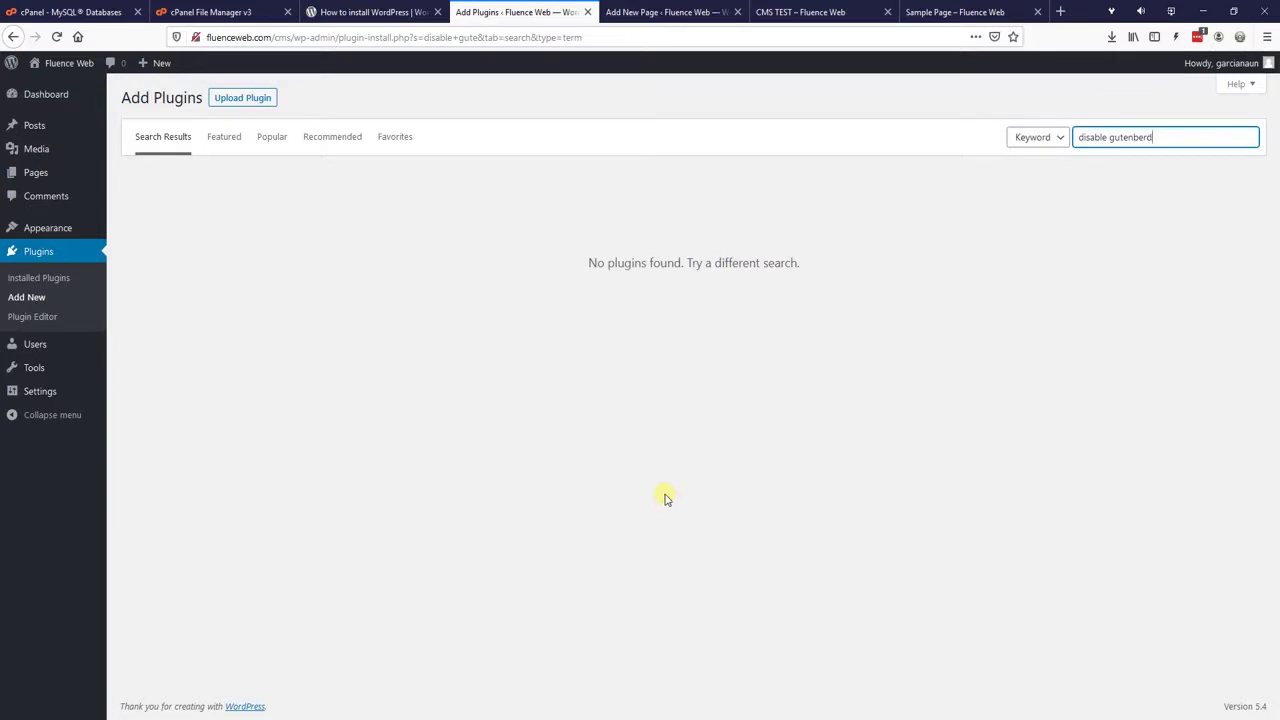
key(BackSpace)
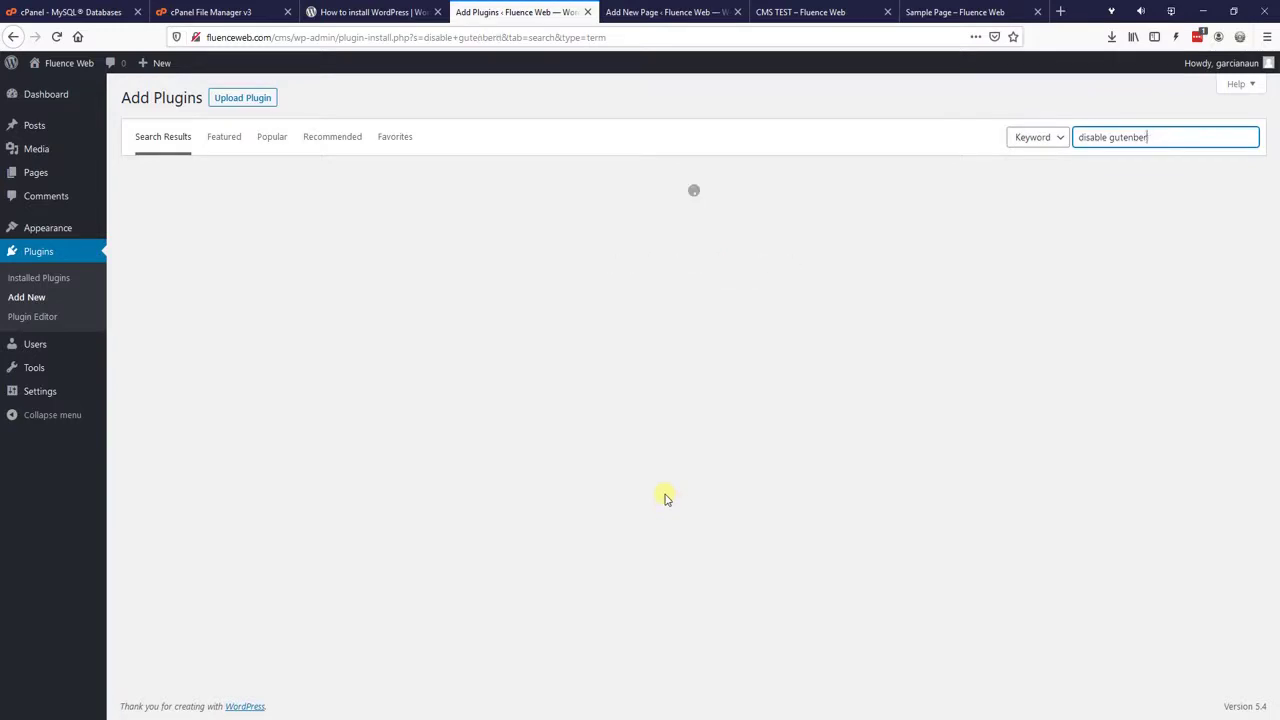
text(g)
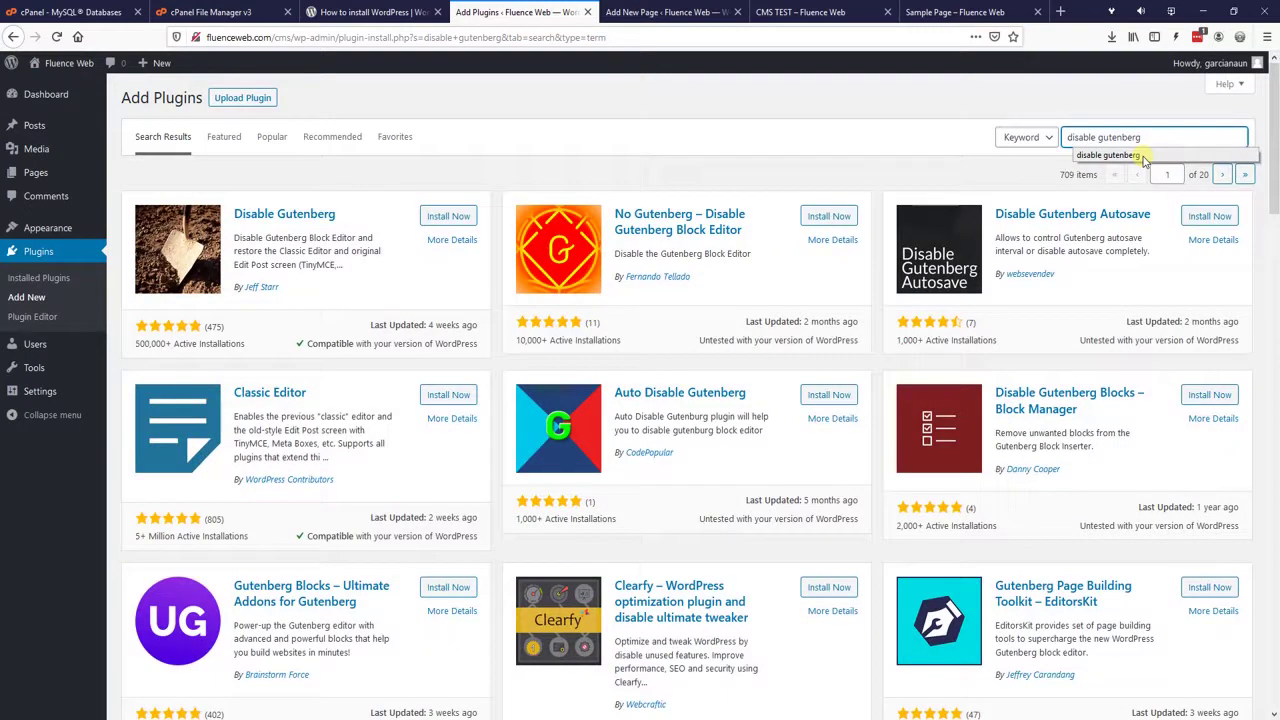
click(1145, 157)
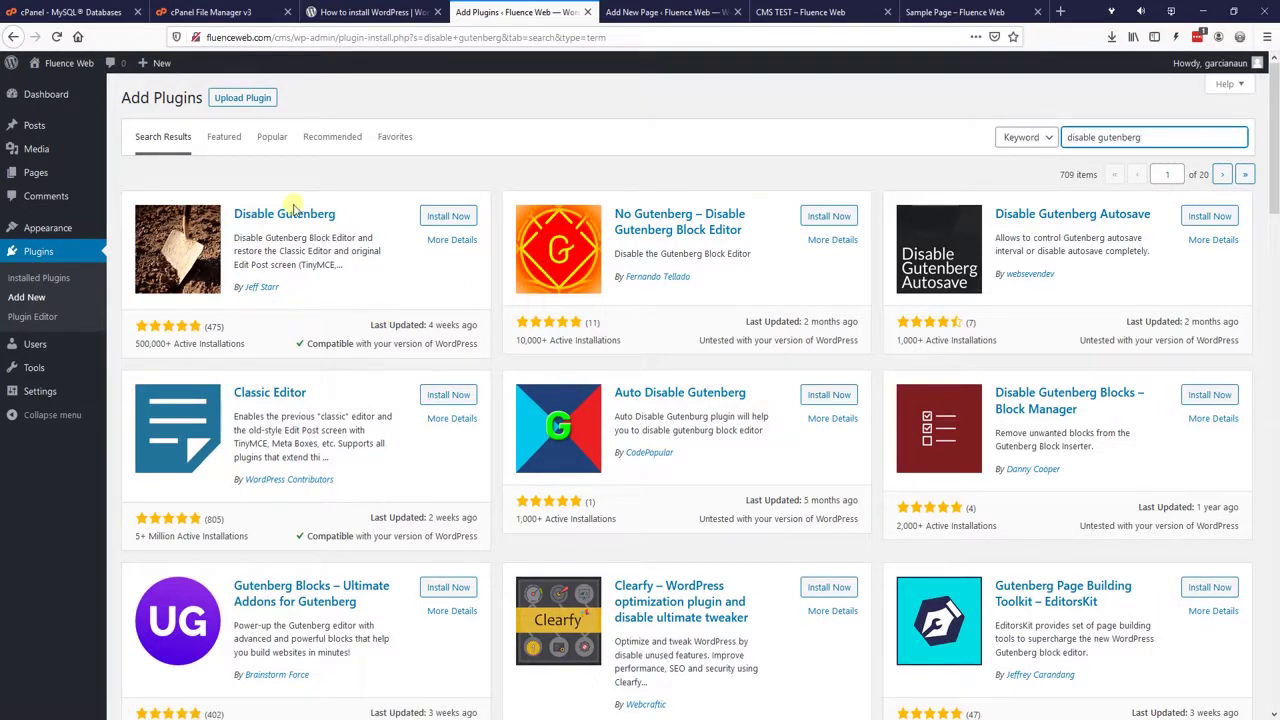
Step: Install and activate the Disable Gutenberg plugin
click(446, 216)
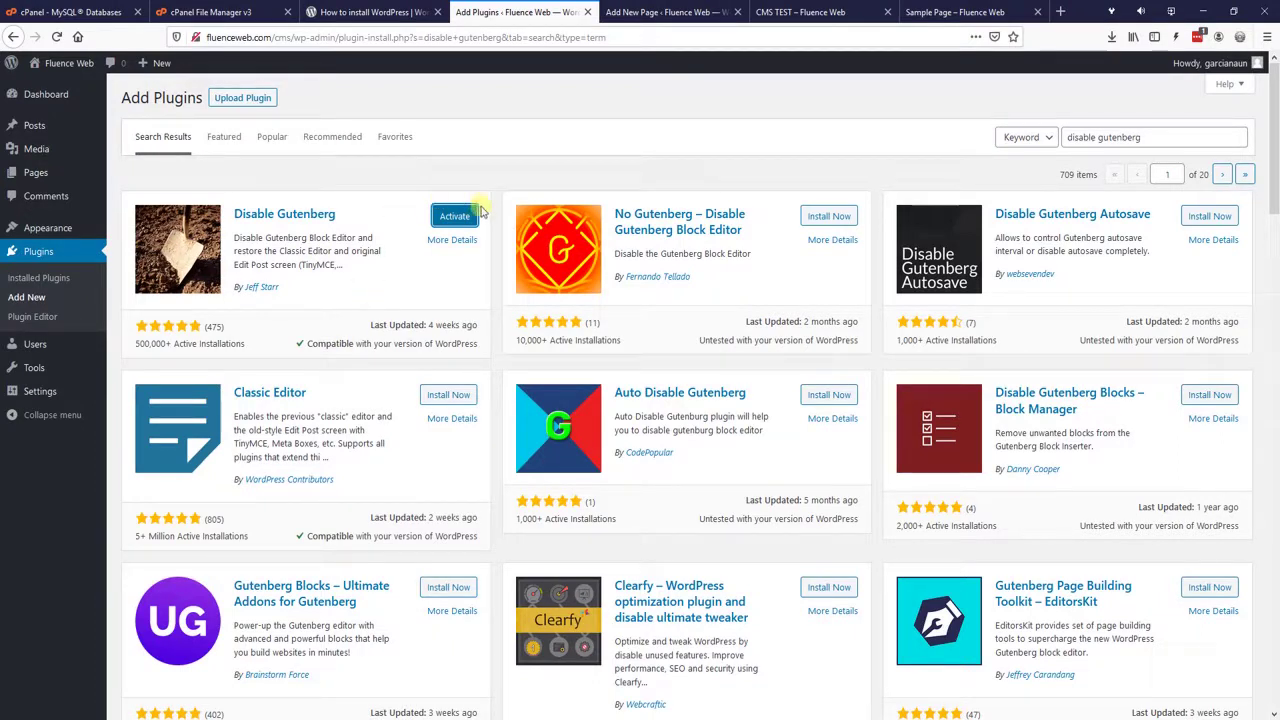
click(452, 220)
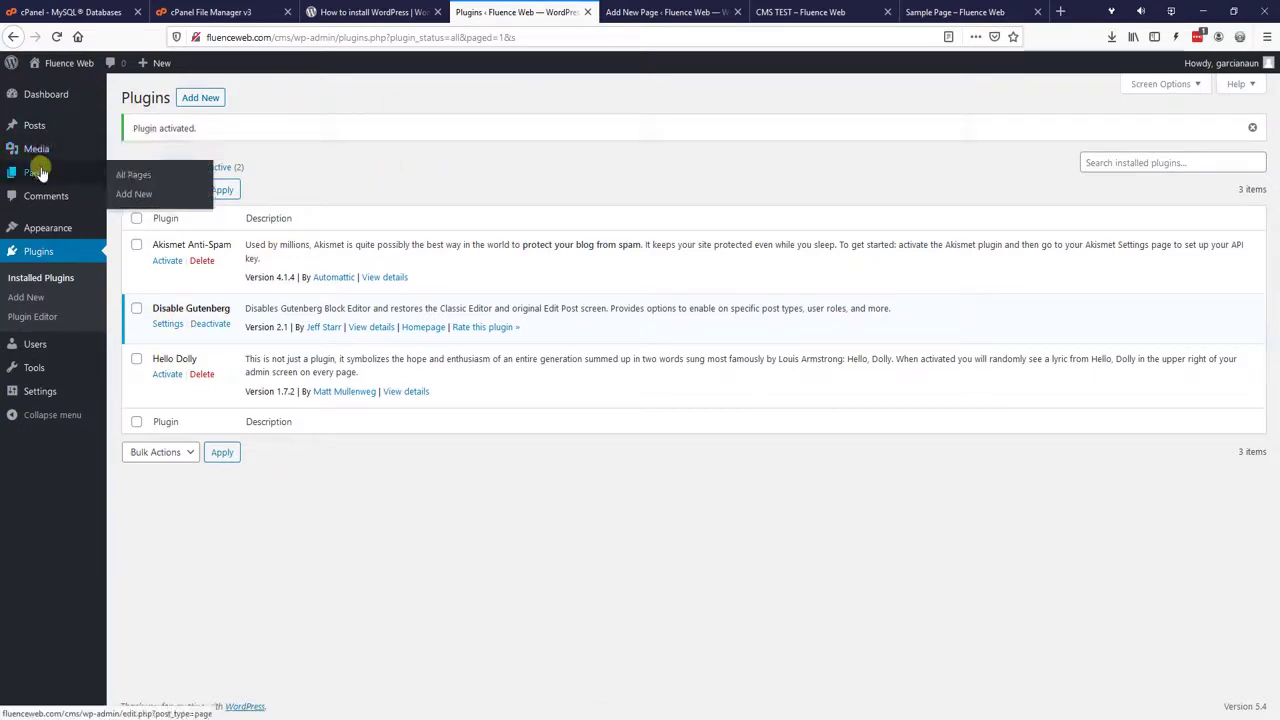
Step: Open the site's page list in a new tab and open the CMS TEST page for editing
middle_click(38, 172)
click(614, 11)
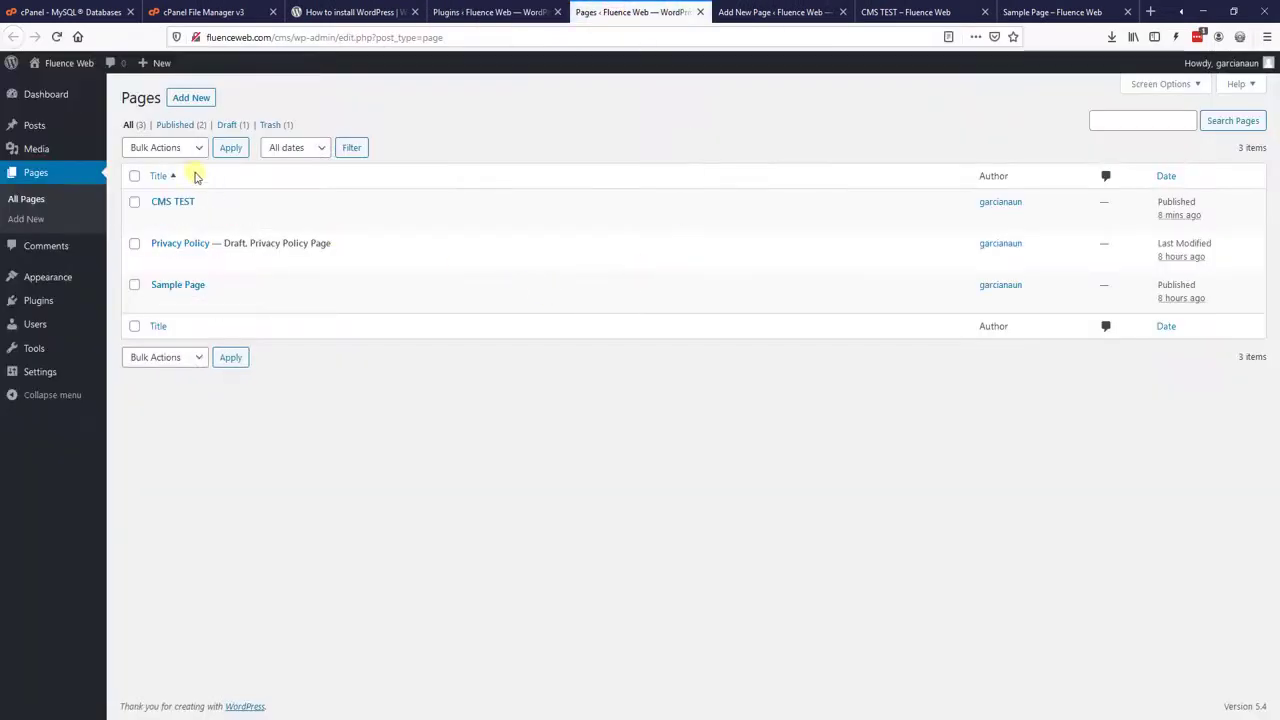
click(168, 202)
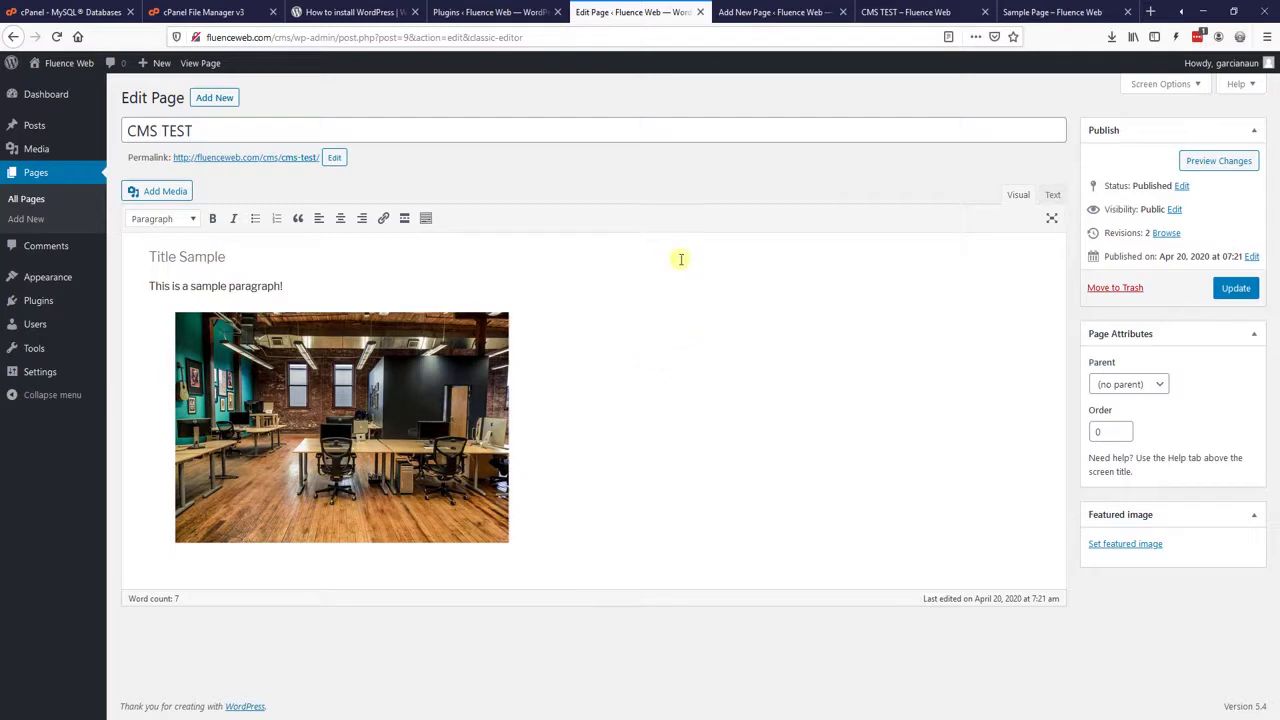
Step: Apply Heading 1 to the image block, then to the Title Sample line and the sample paragraph together
click(653, 417)
click(195, 219)
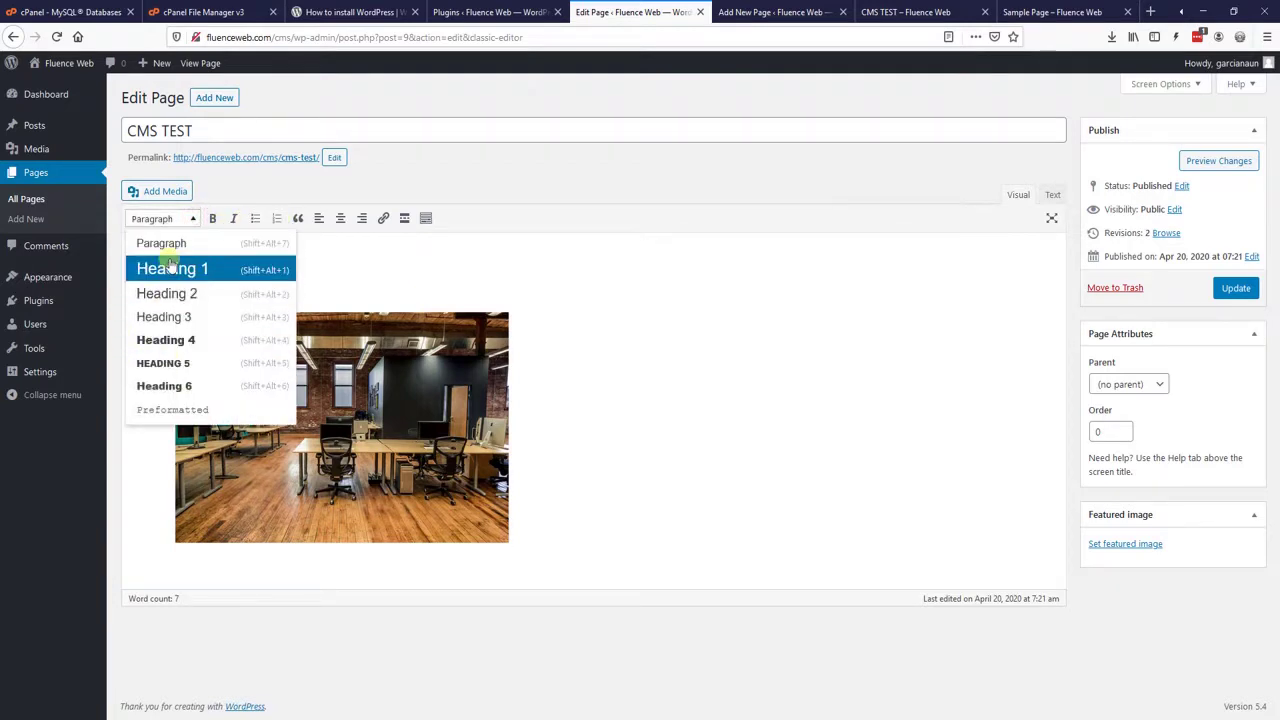
click(166, 266)
drag(150, 256, 303, 282)
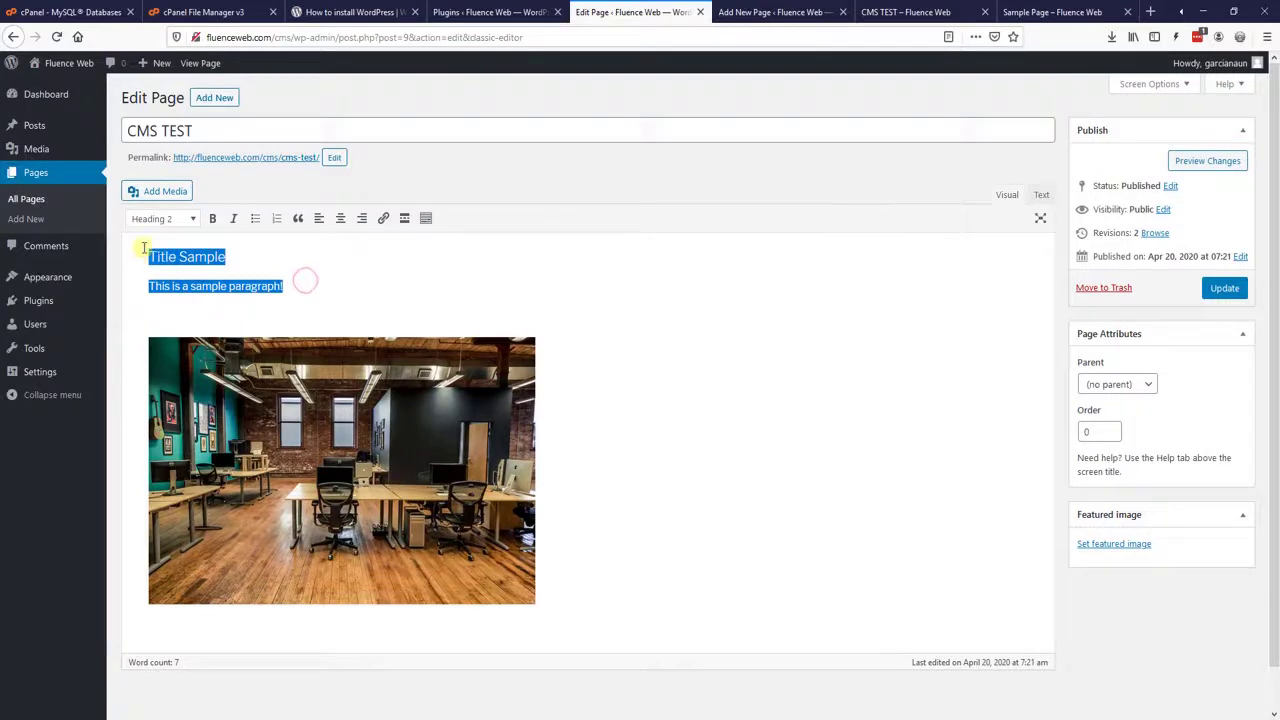
click(192, 218)
click(175, 272)
click(295, 305)
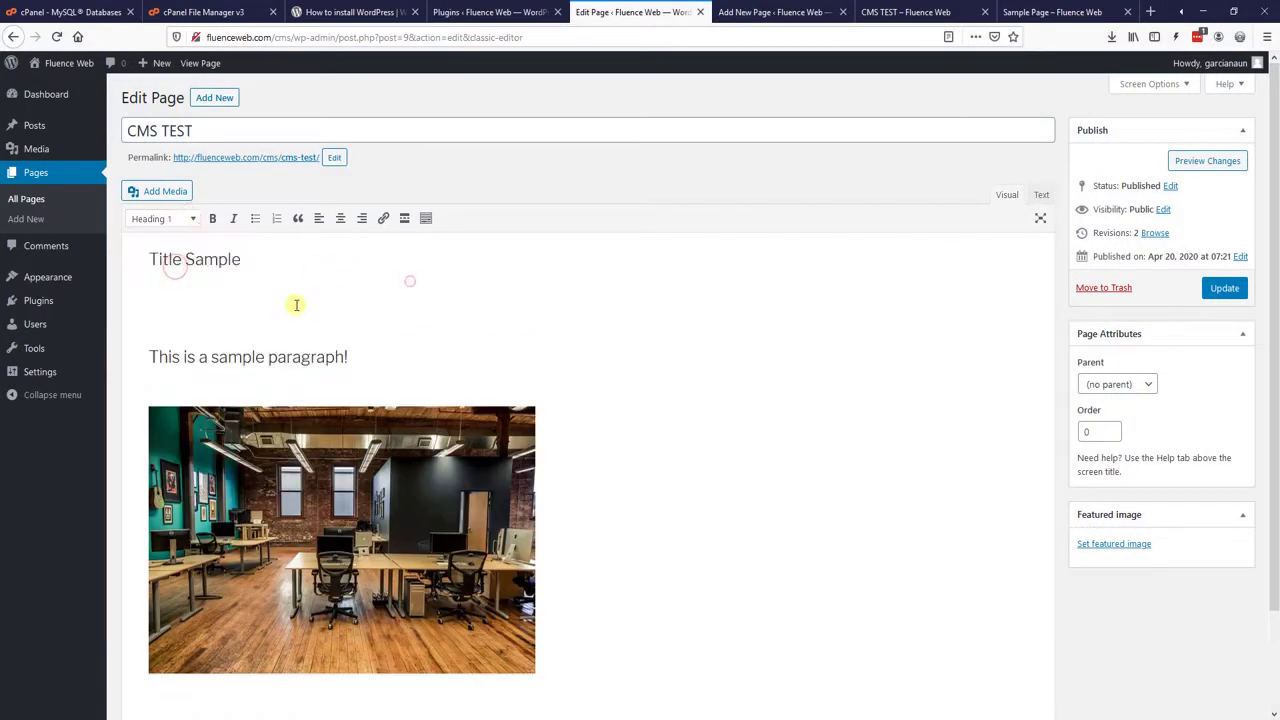
triple_click(294, 260)
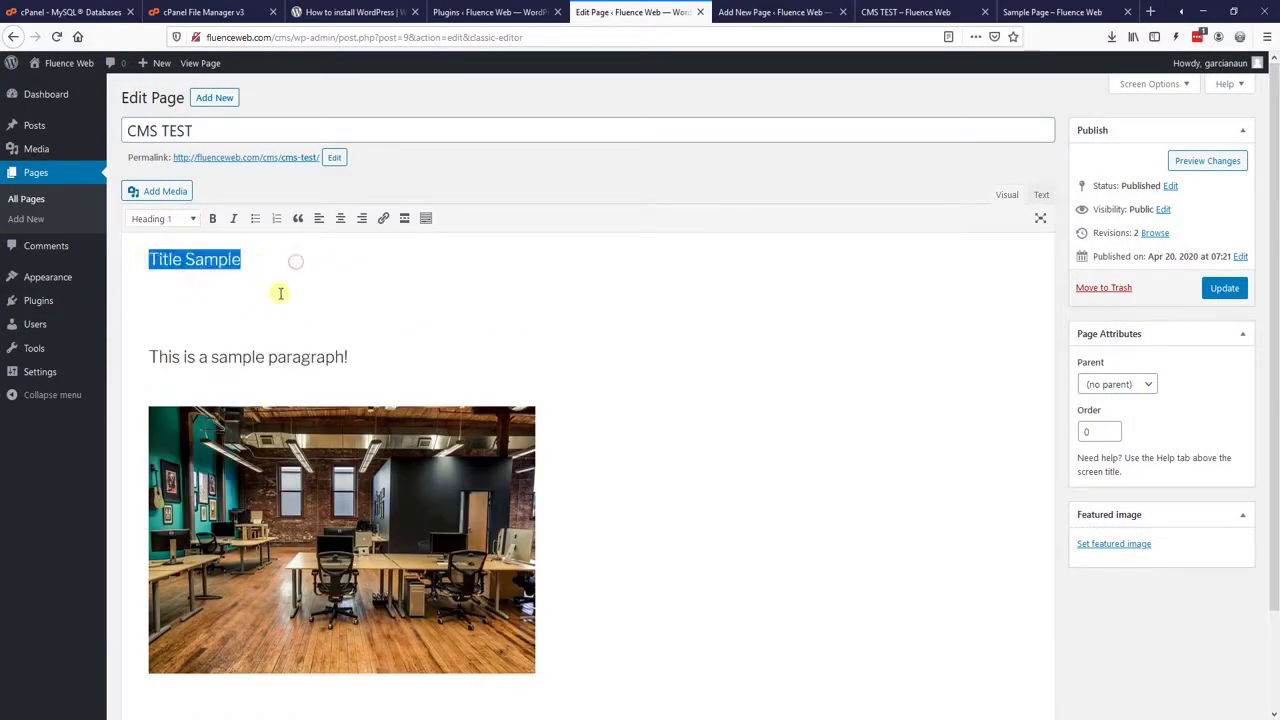
key(BackSpace)
click(150, 356)
key(BackSpace)
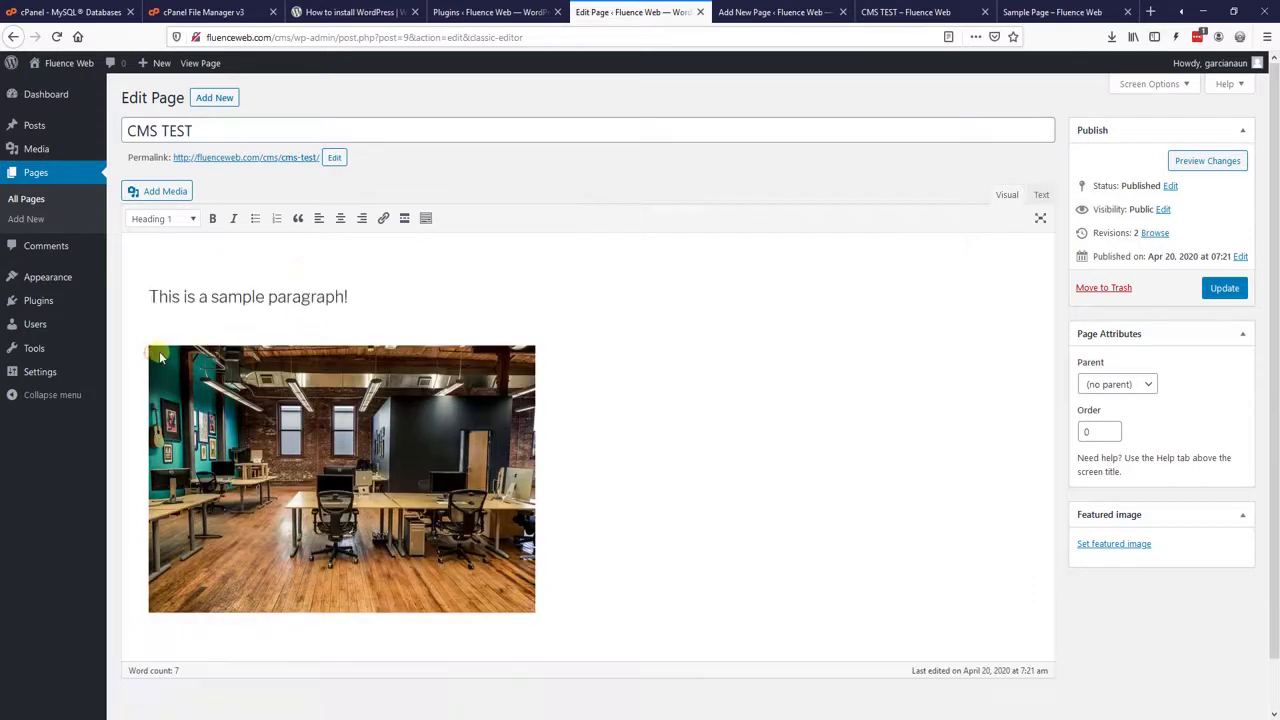
key(ctrl+z)
Step: Set the line "This is a sample paragraph!" to the Paragraph format
click(193, 259)
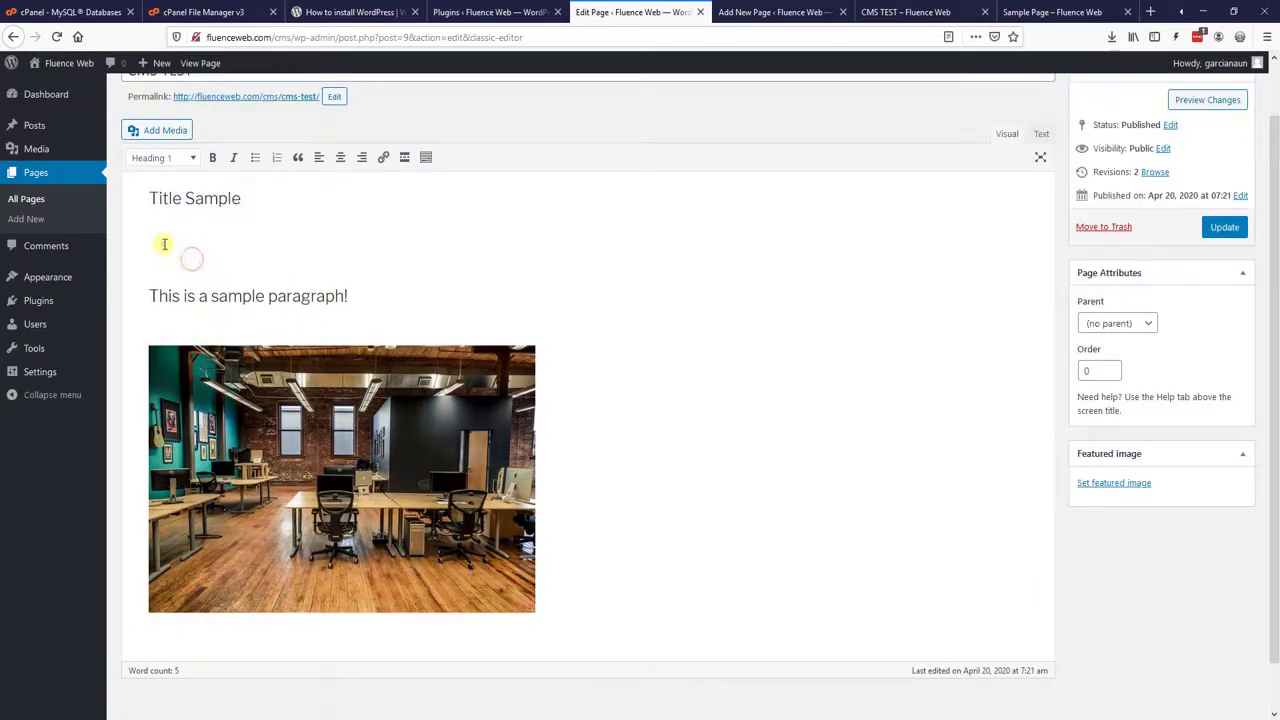
drag(352, 294, 140, 295)
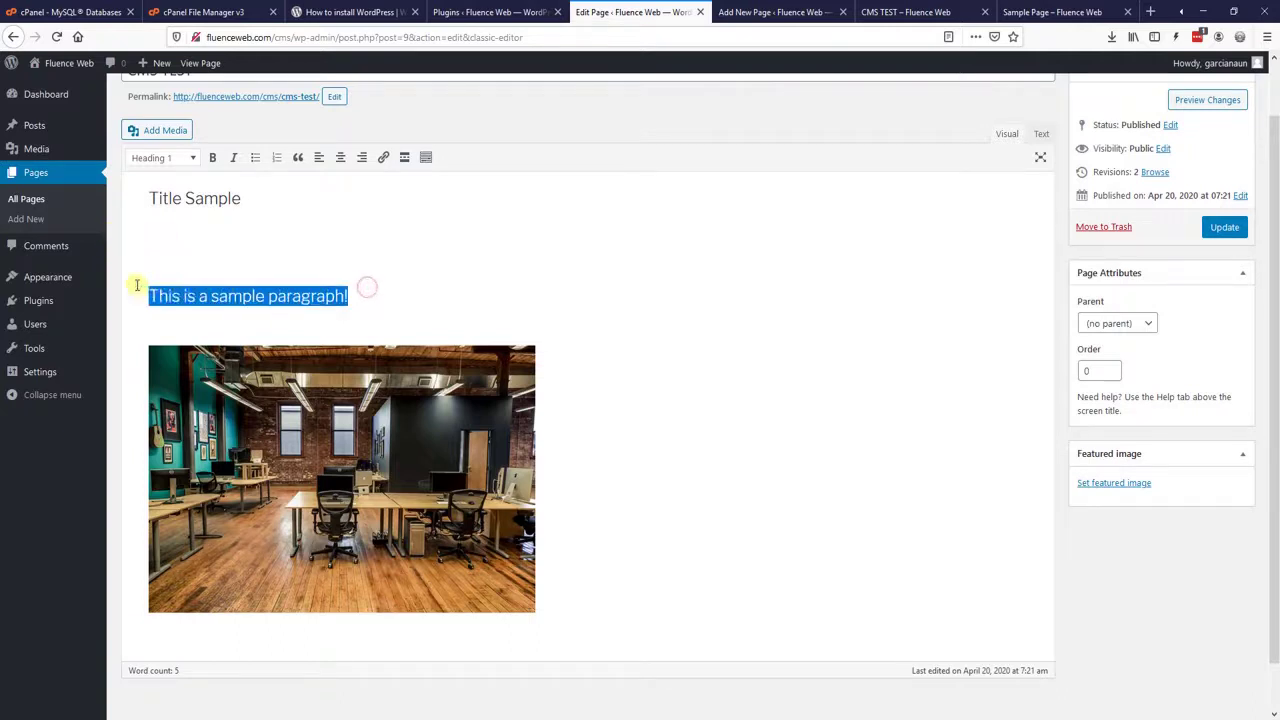
click(194, 163)
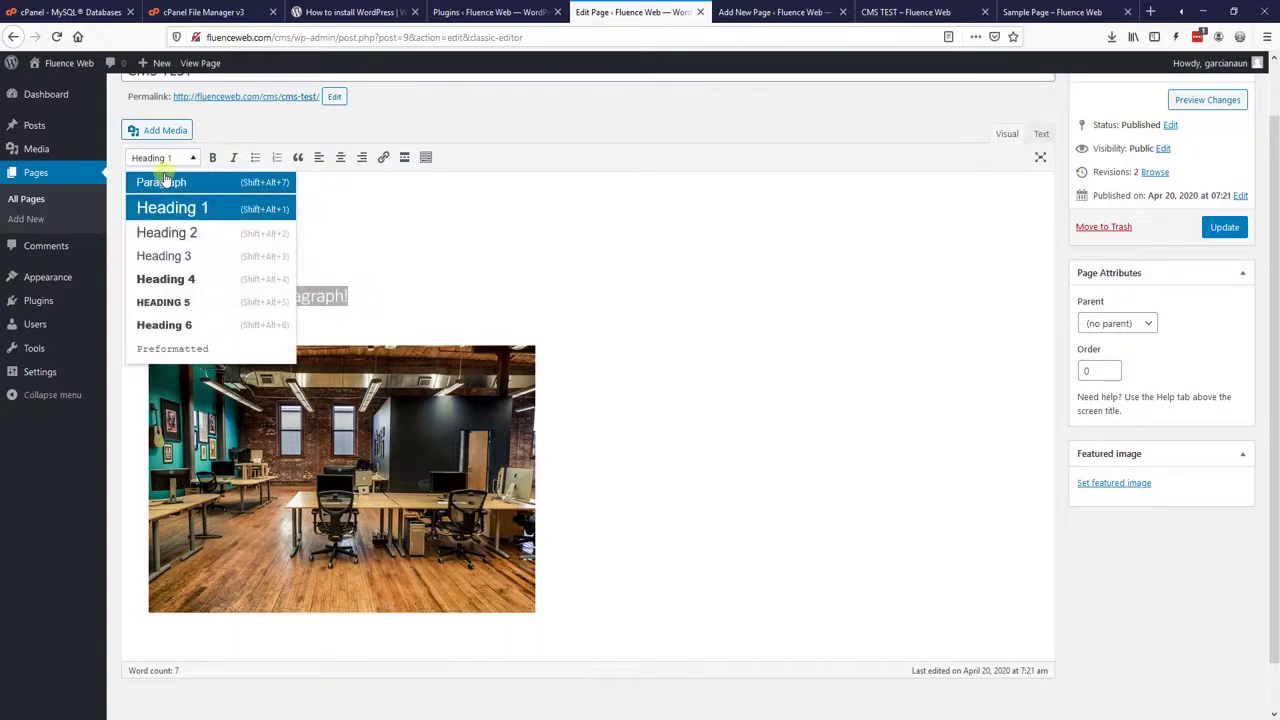
click(163, 175)
click(186, 252)
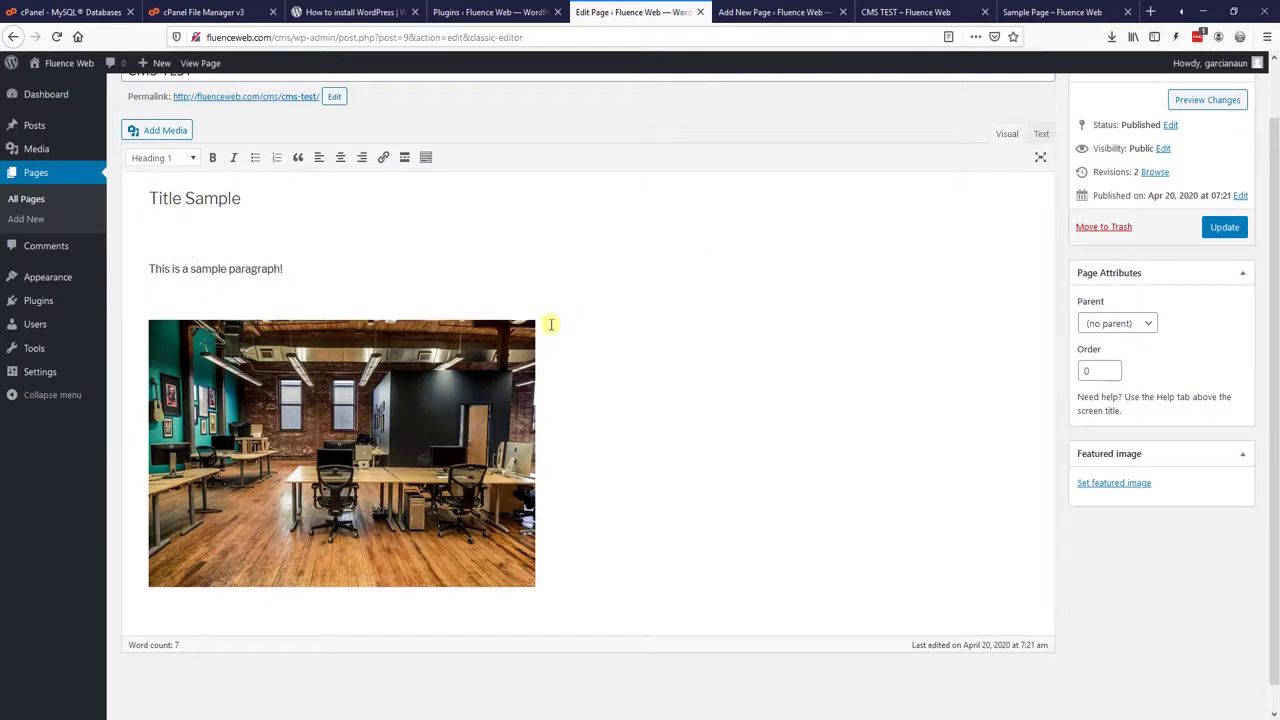
Step: Examine the CMS TEST content as HTML source, and return to the visual editing view
click(1041, 134)
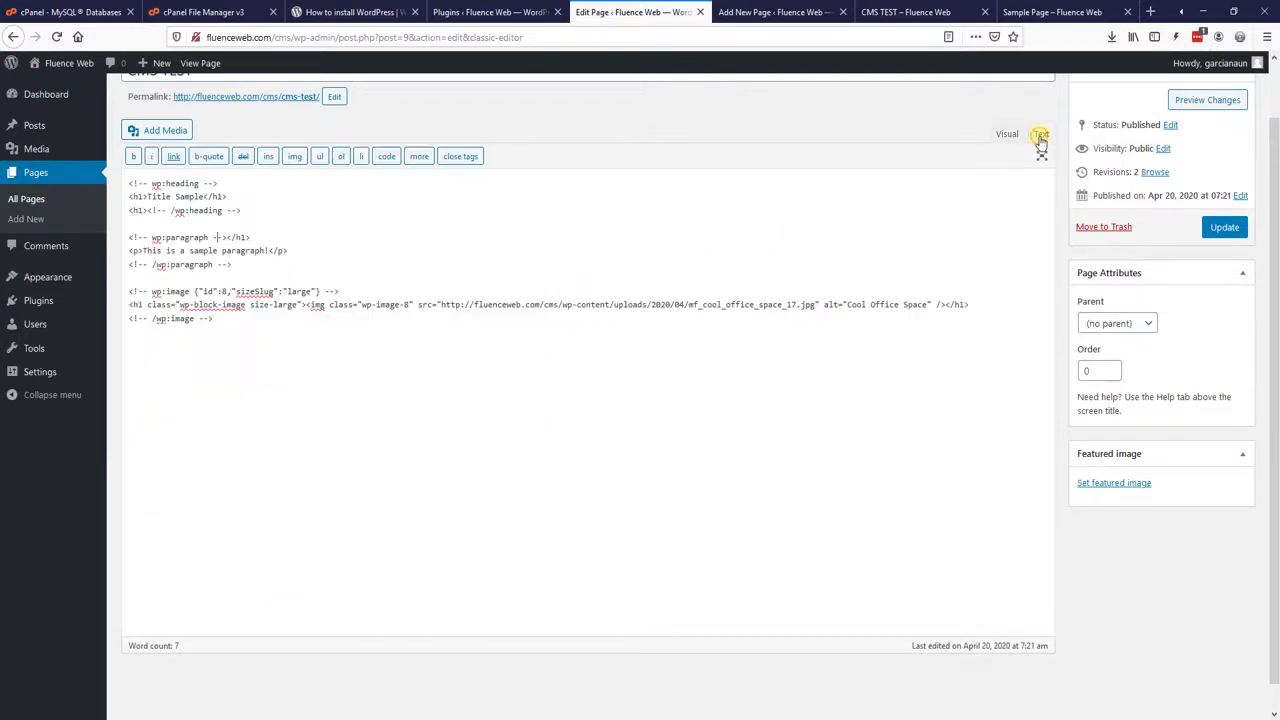
click(145, 224)
click(1007, 134)
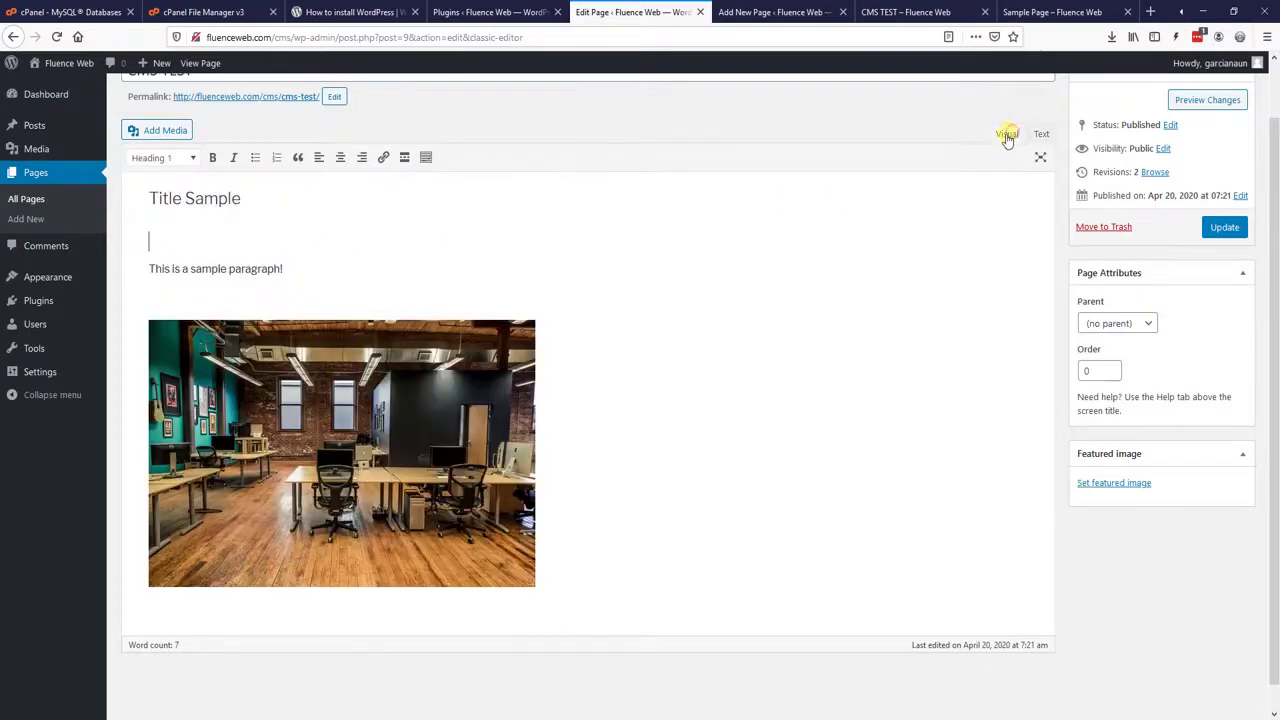
click(737, 383)
scroll(731, 452, up, 1)
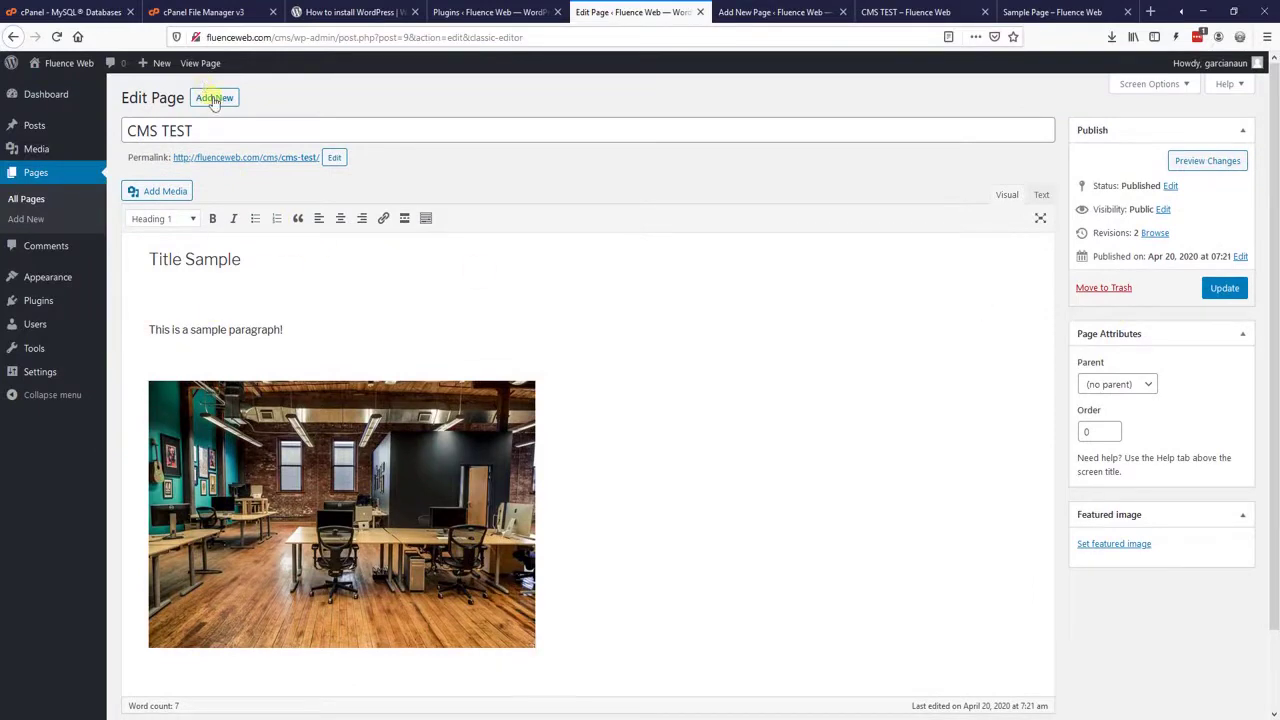
Step: Try to leave for the page list, stay on the CMS TEST page instead, and save its changes
click(42, 172)
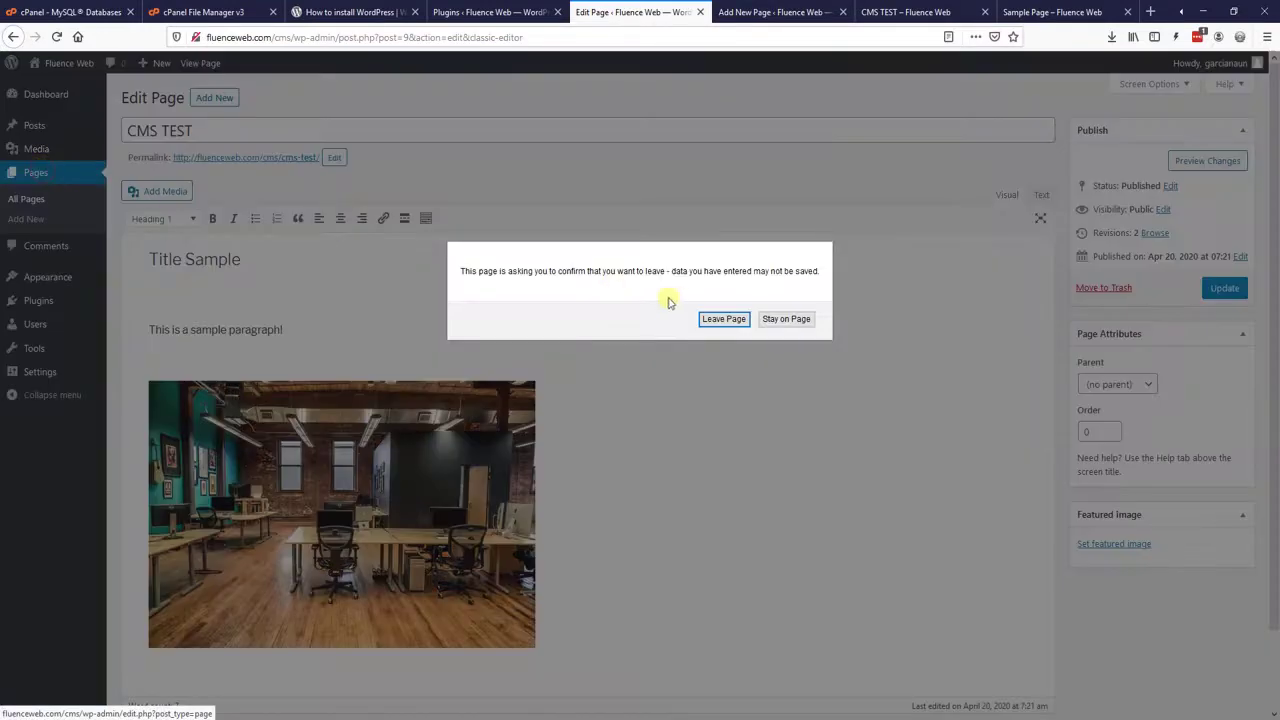
click(783, 318)
click(1222, 289)
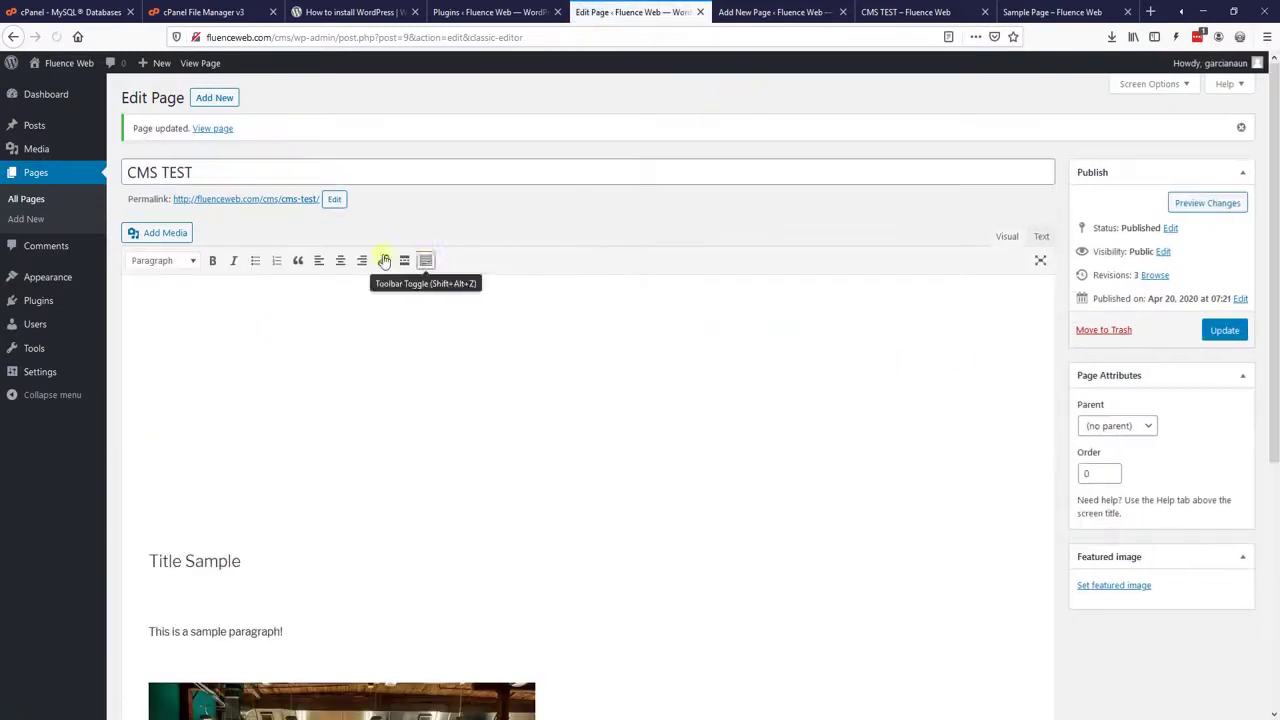
Step: Open the installed plugins list in a new tab and view it
middle_click(57, 303)
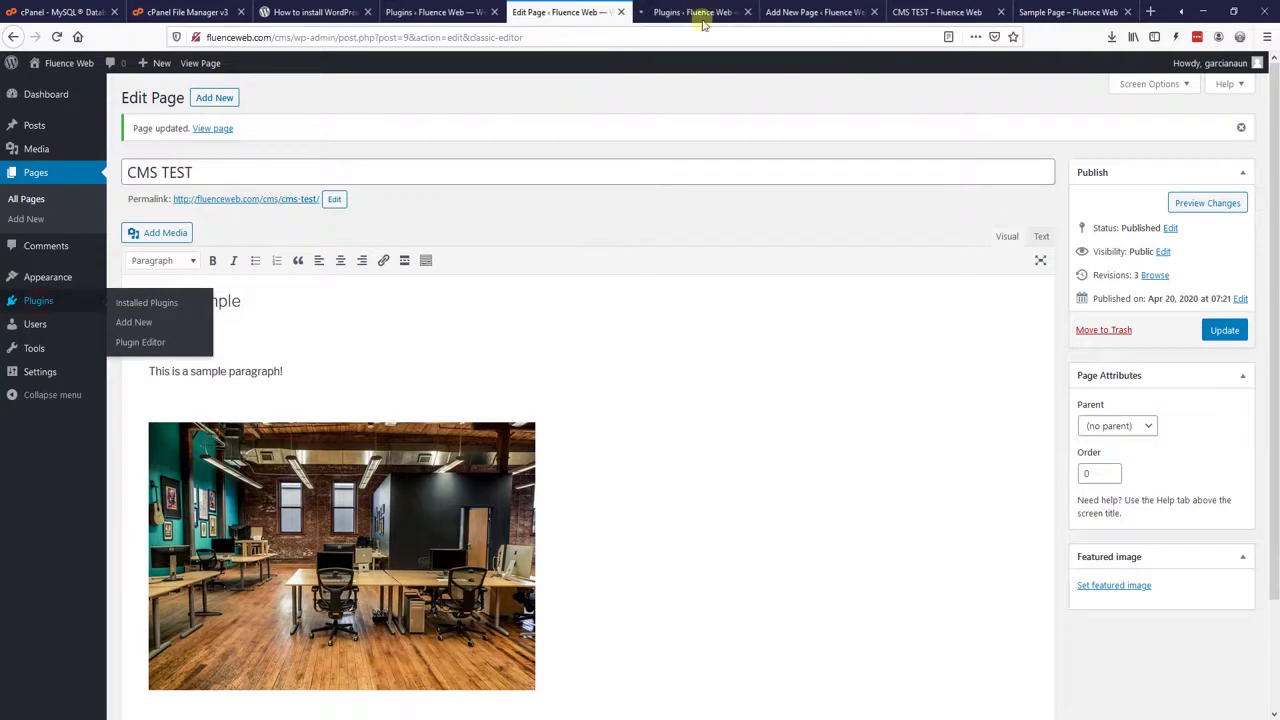
click(702, 18)
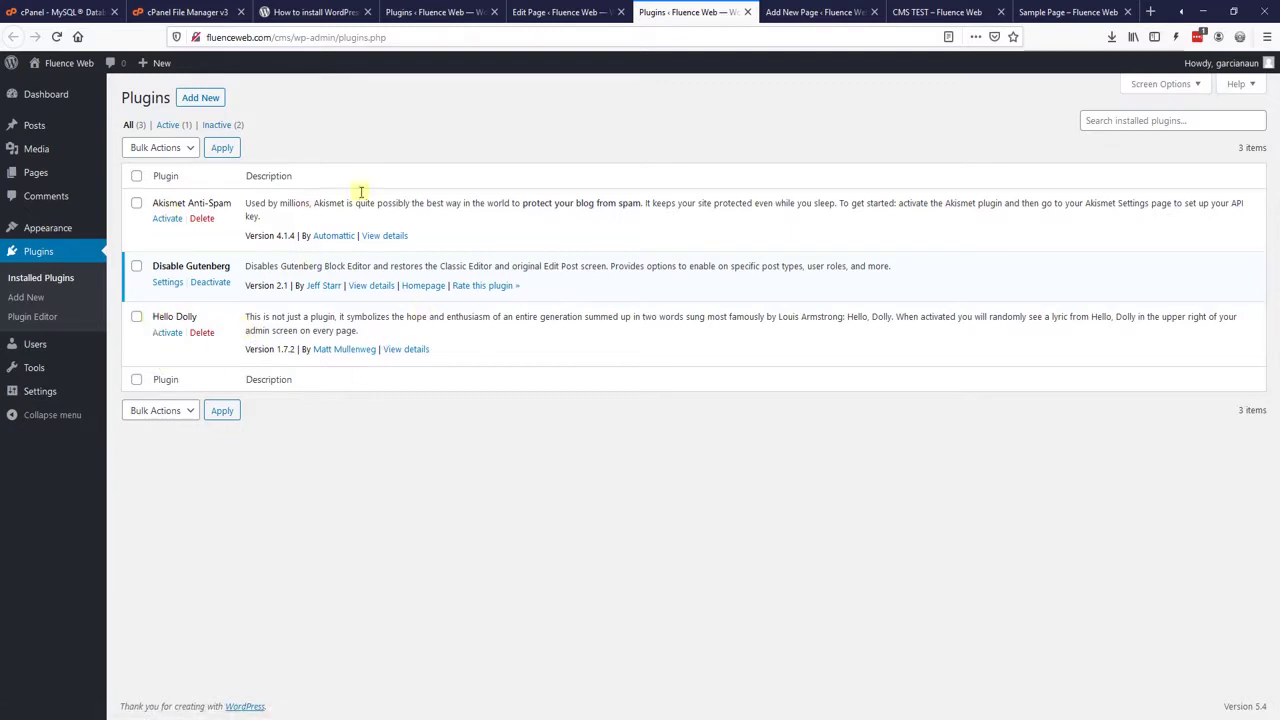
Step: Go from the users list to the form for adding a new user, and show the generated password
click(29, 350)
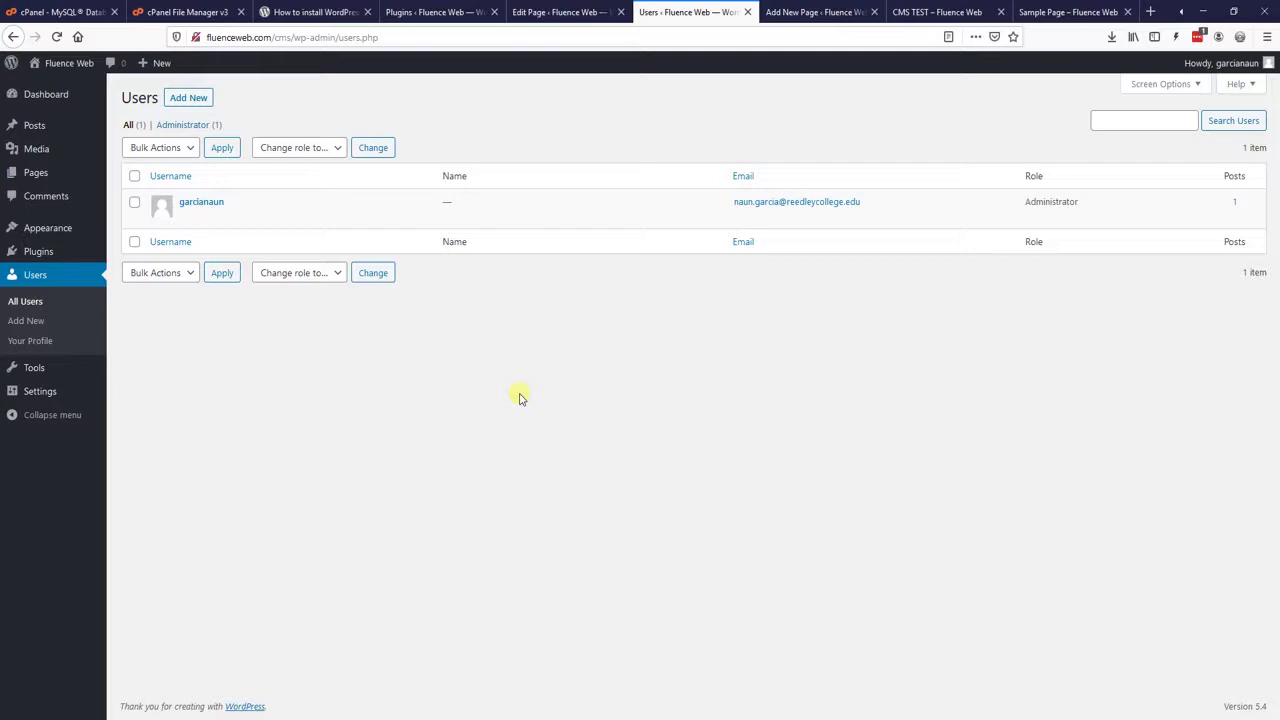
click(170, 98)
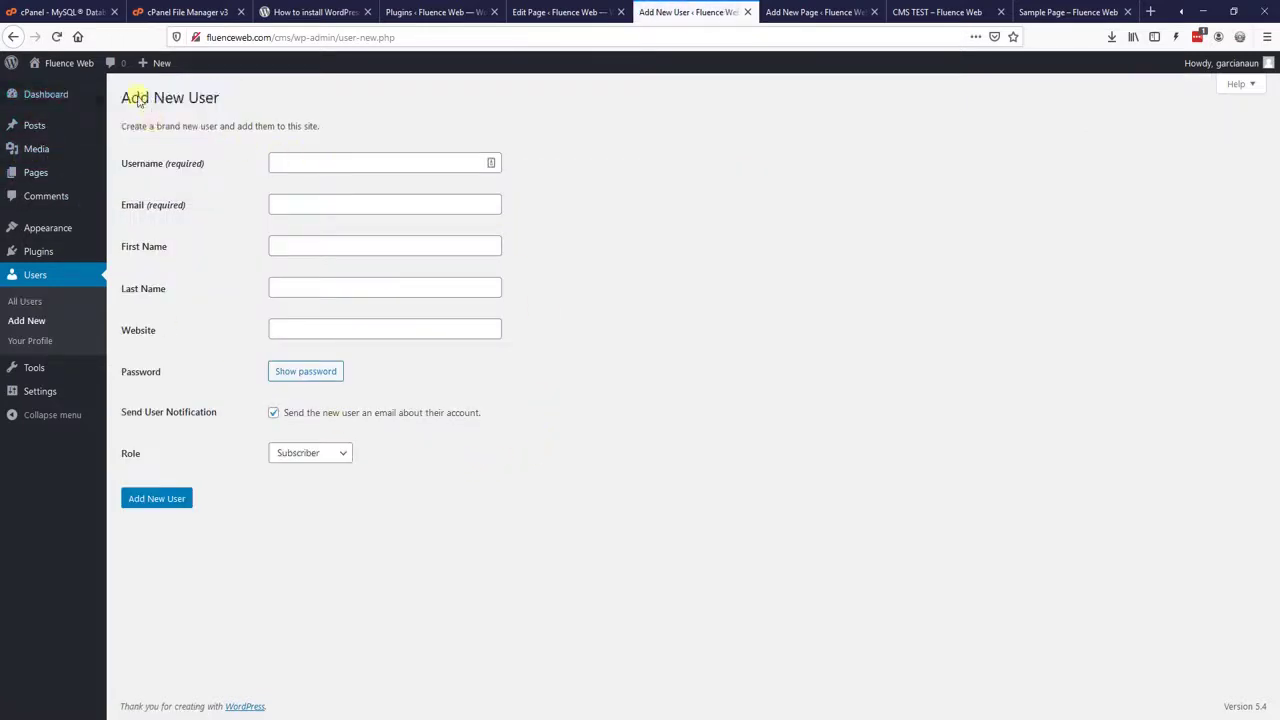
click(283, 164)
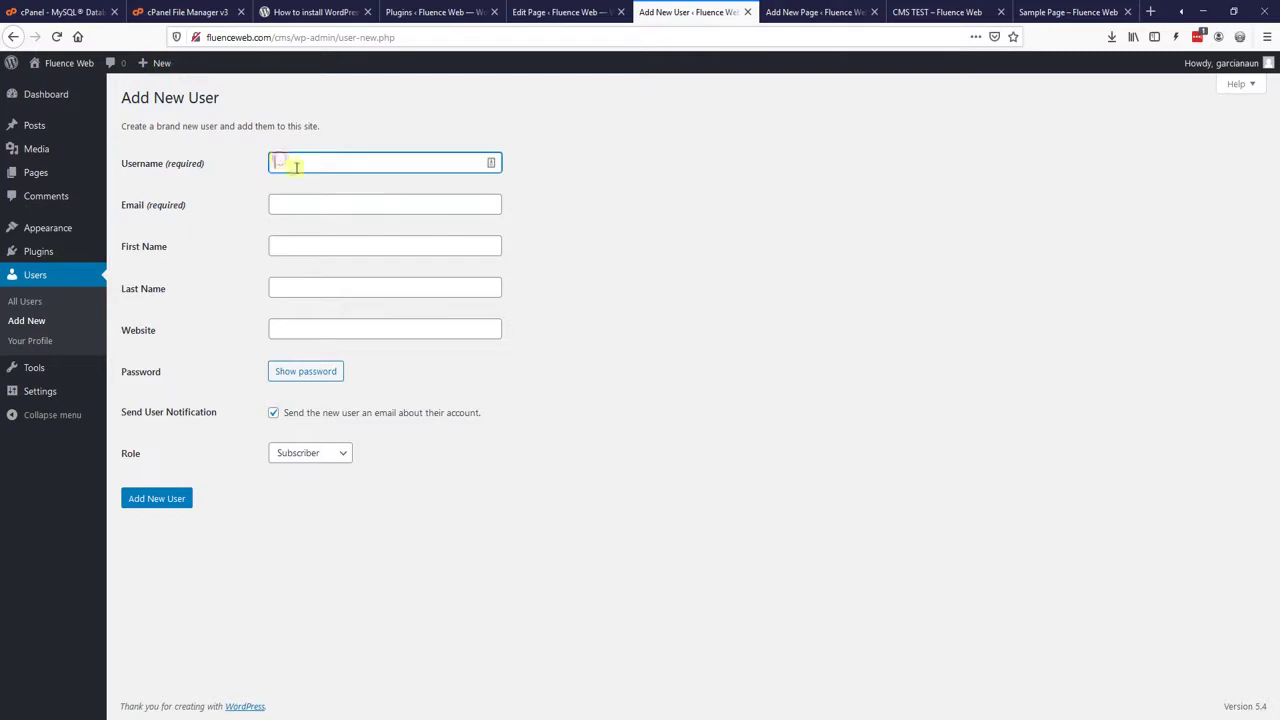
click(360, 206)
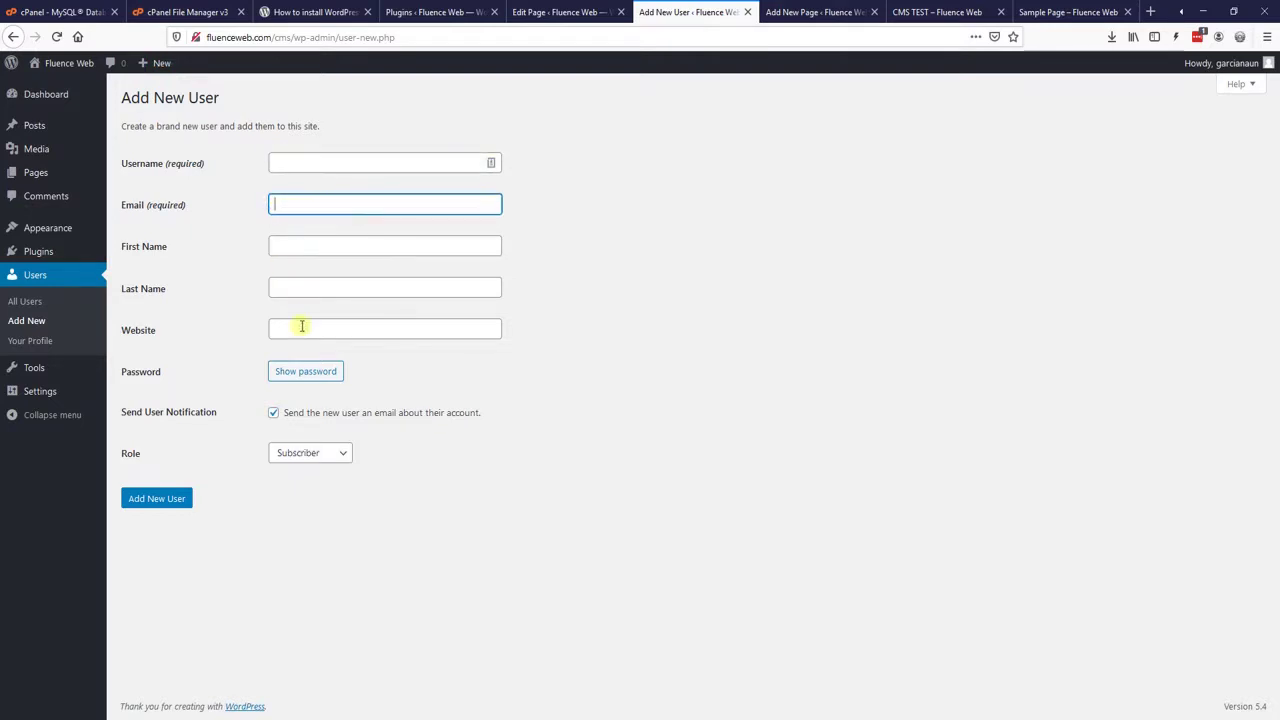
click(287, 373)
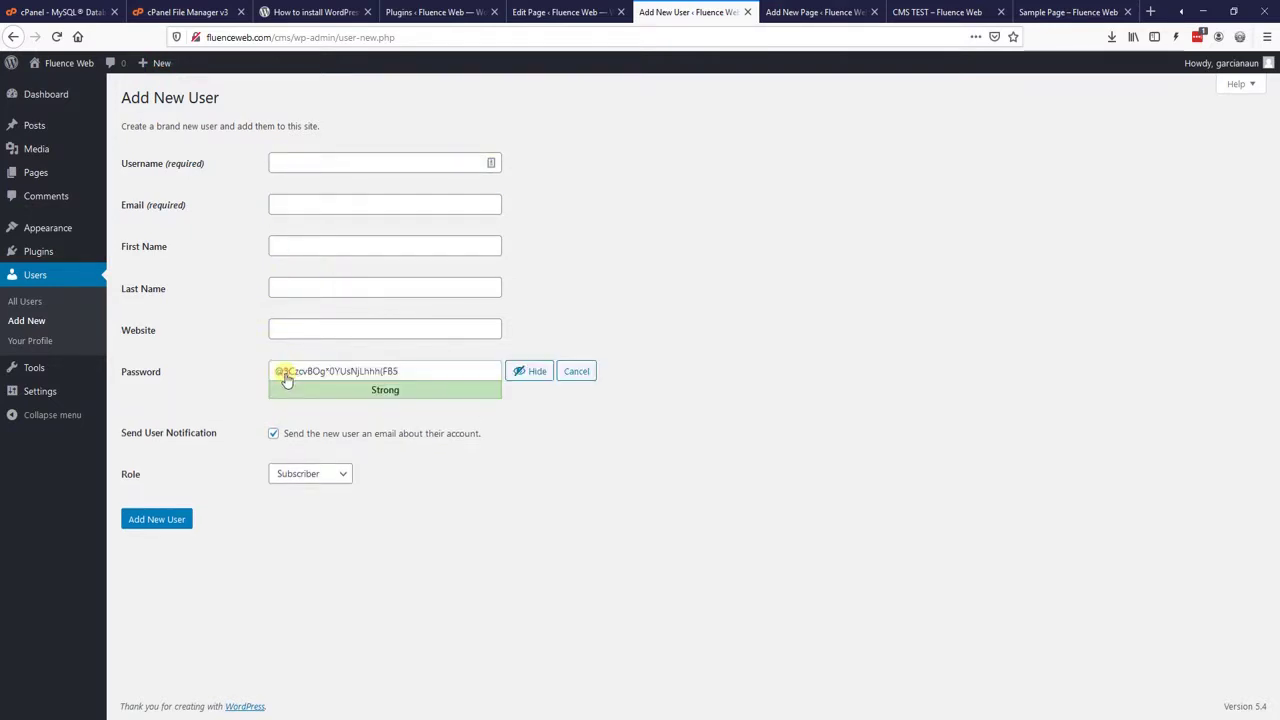
Step: View the available roles for the new user, and leave the unsaved form for the general settings
click(345, 476)
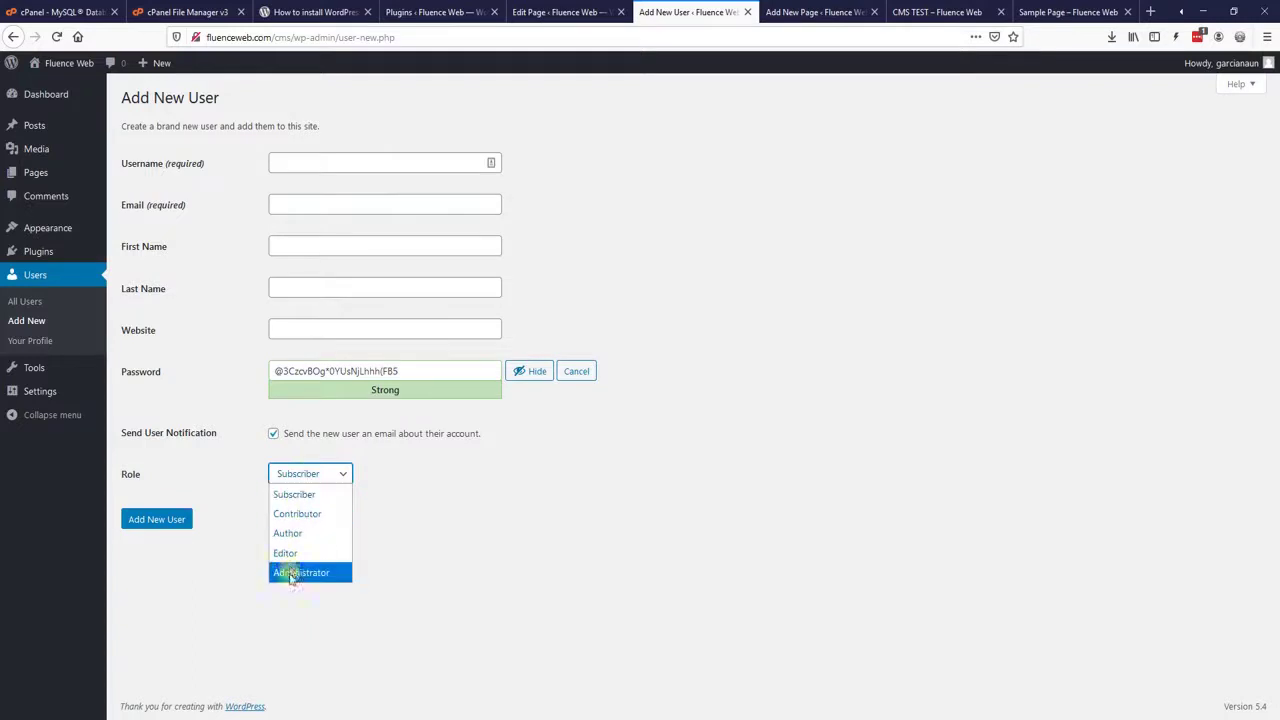
click(408, 536)
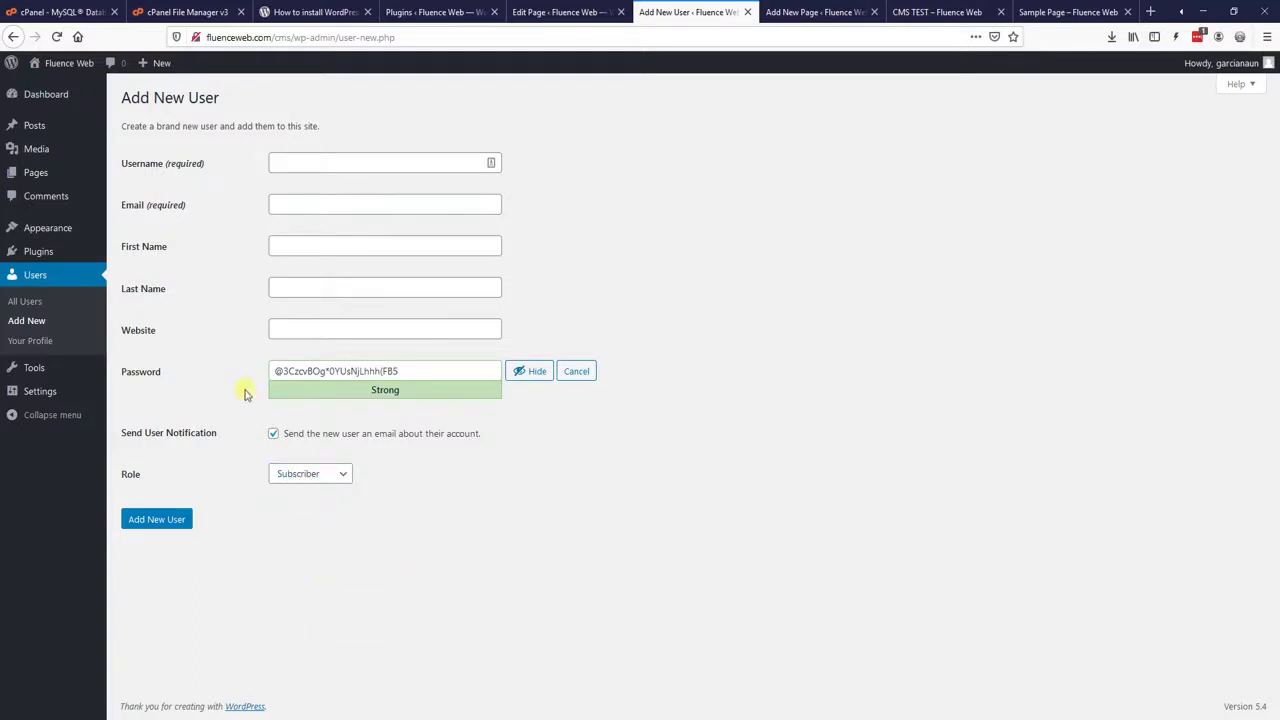
mouse_move(37, 372)
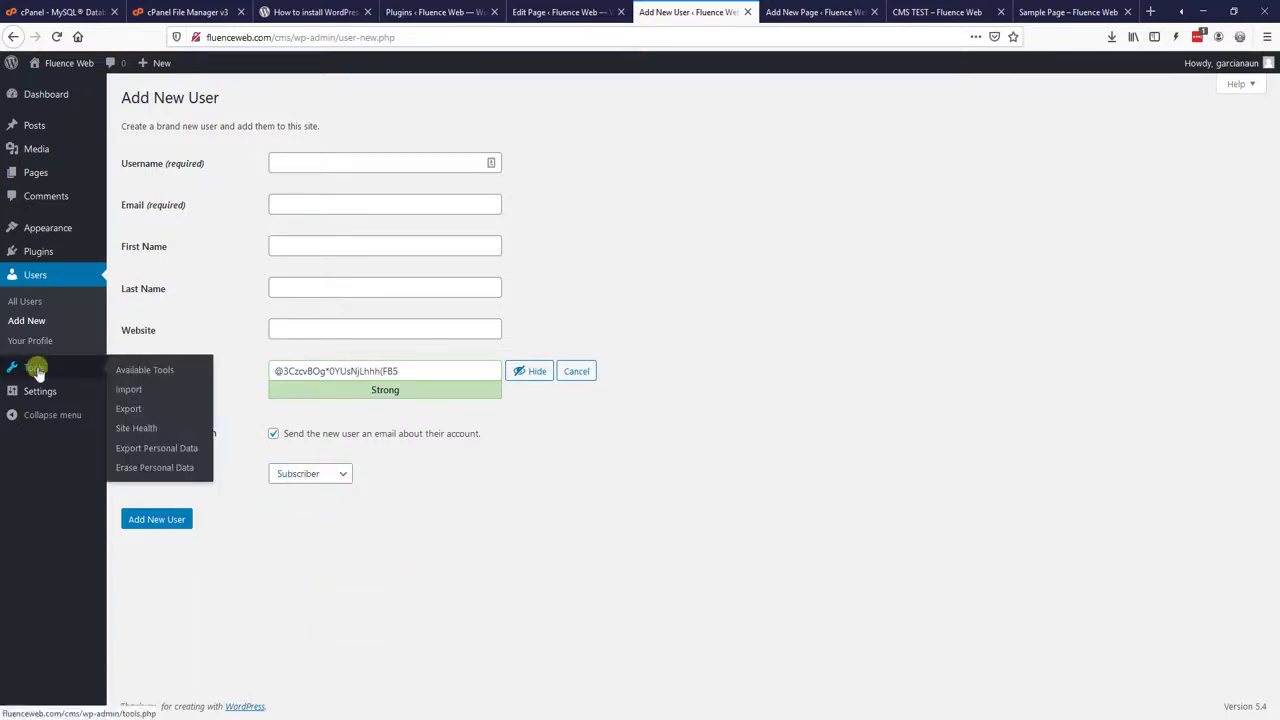
click(37, 389)
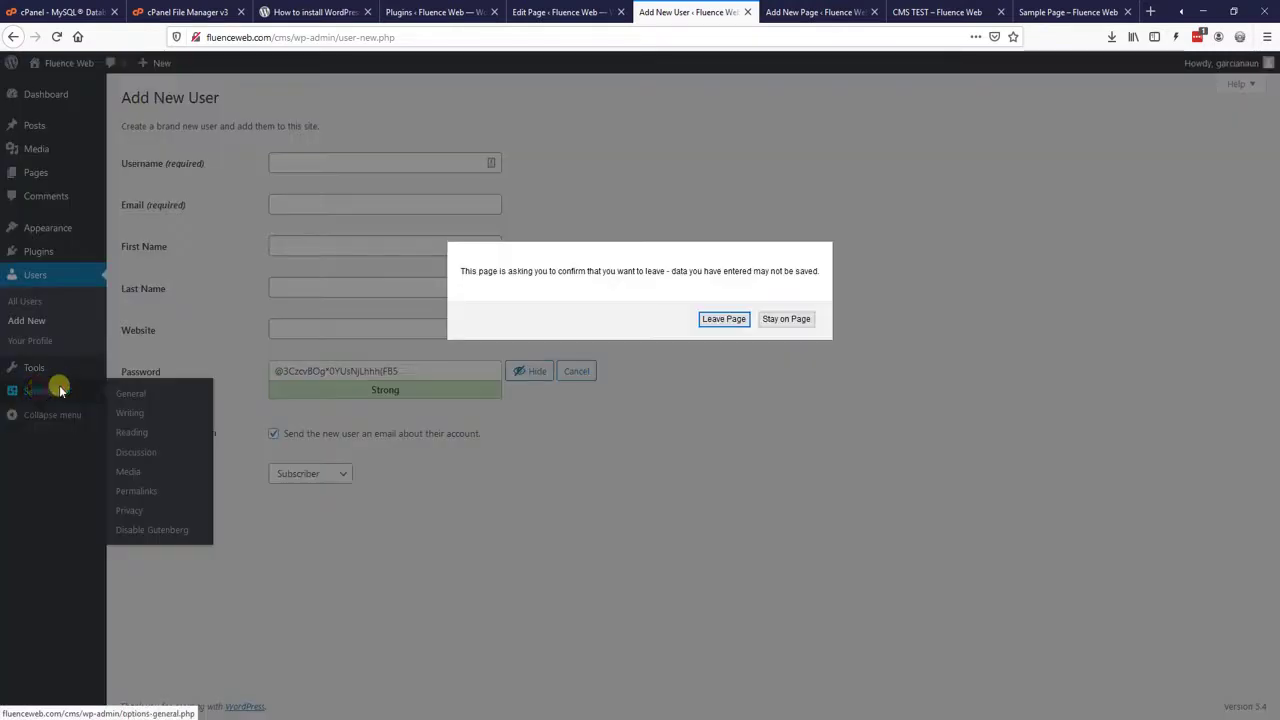
click(724, 318)
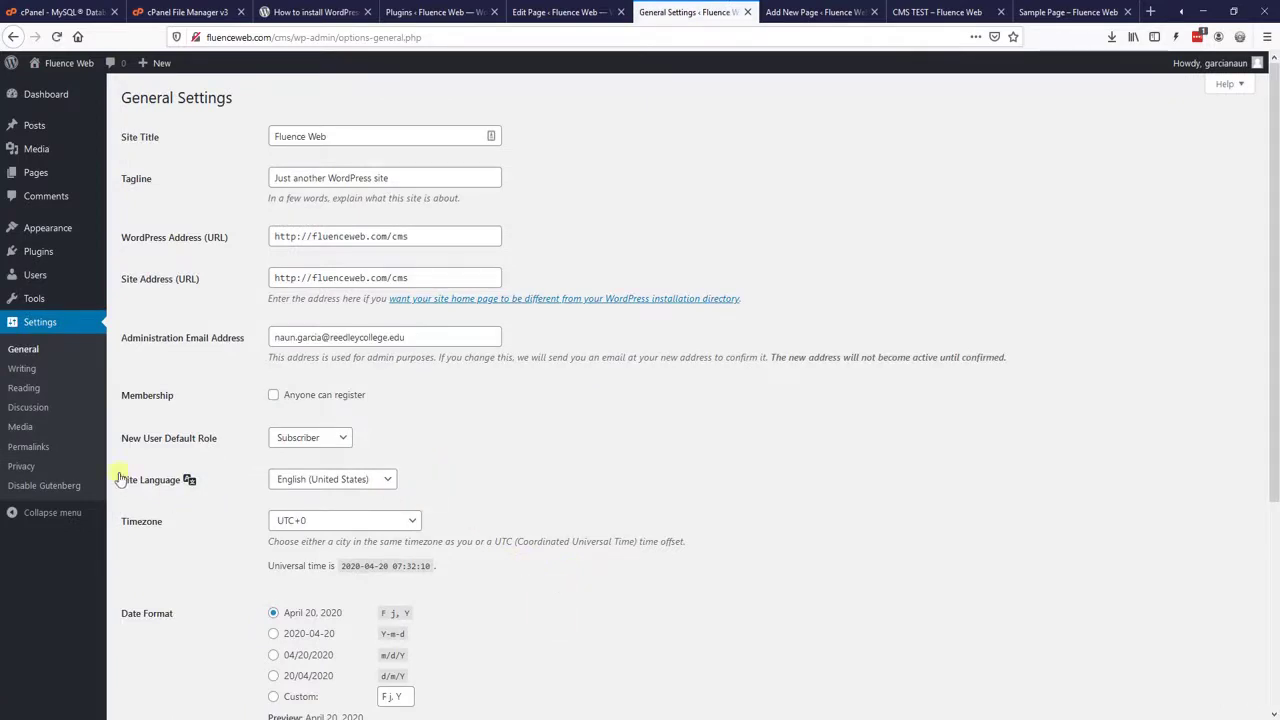
click(63, 326)
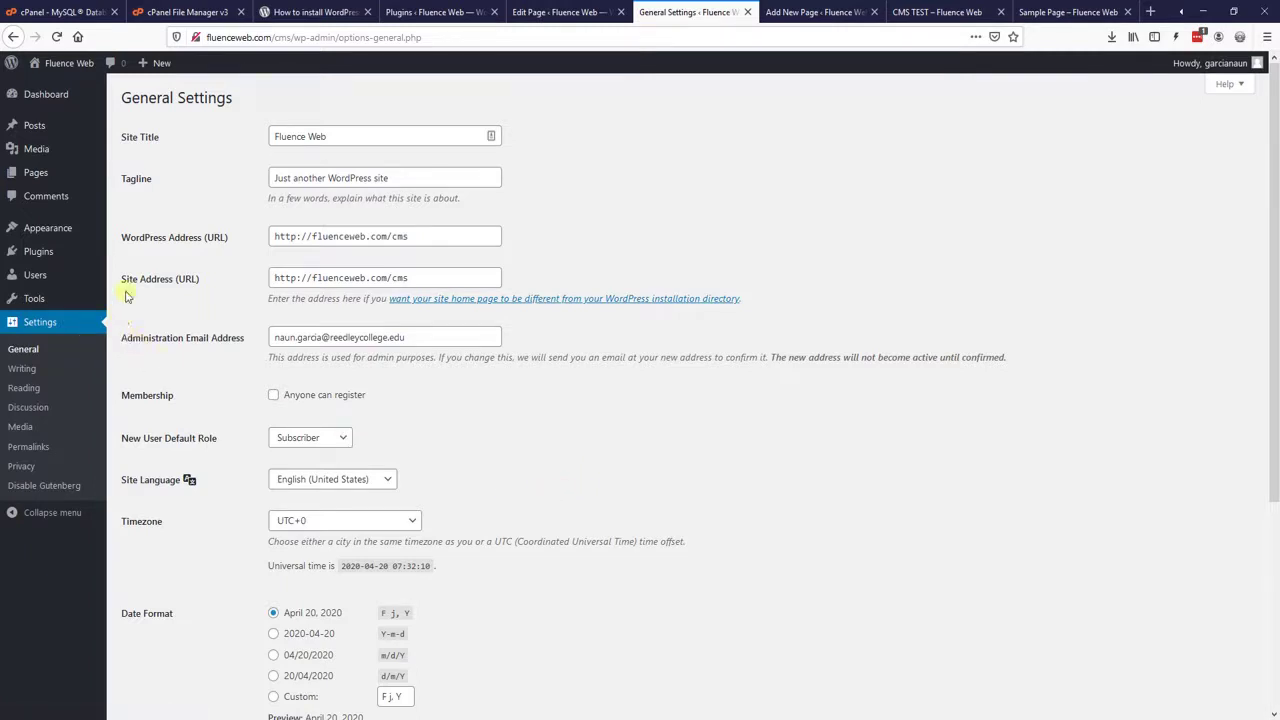
Step: Set the site tagline to "Fluence Marketing Wordpress Test" and save the general settings
drag(332, 138, 250, 131)
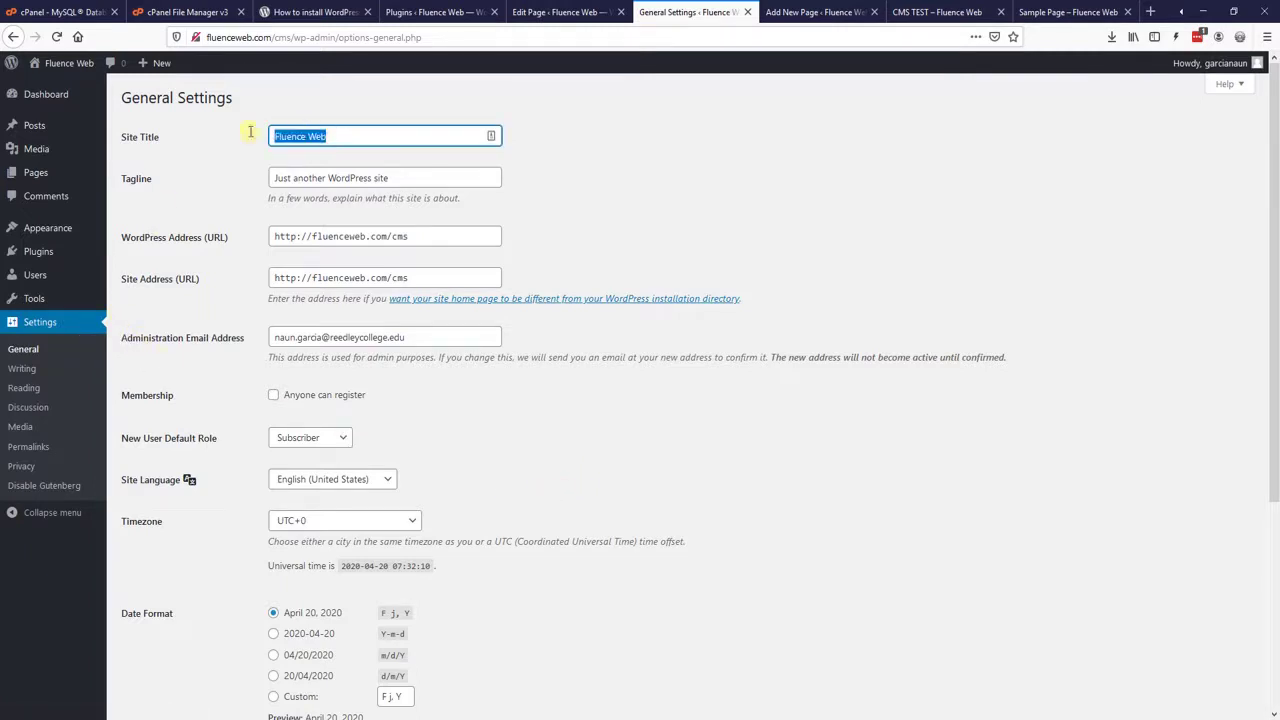
click(196, 188)
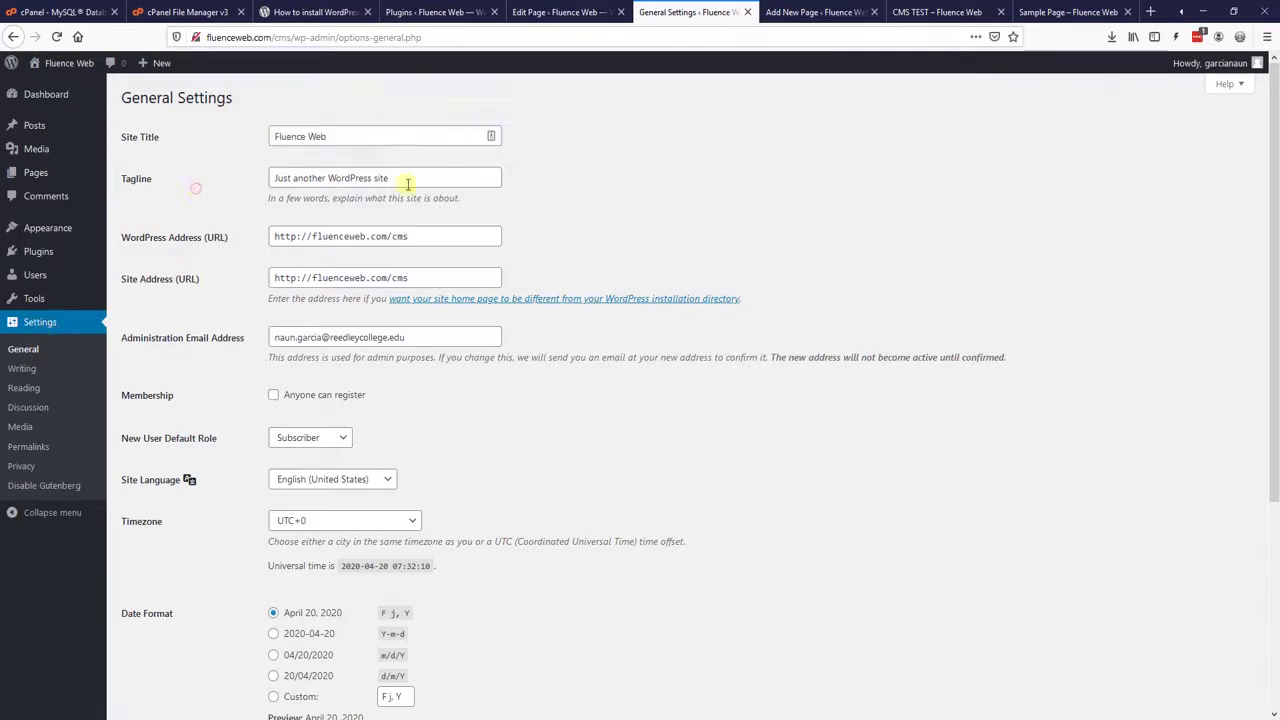
drag(408, 184, 154, 178)
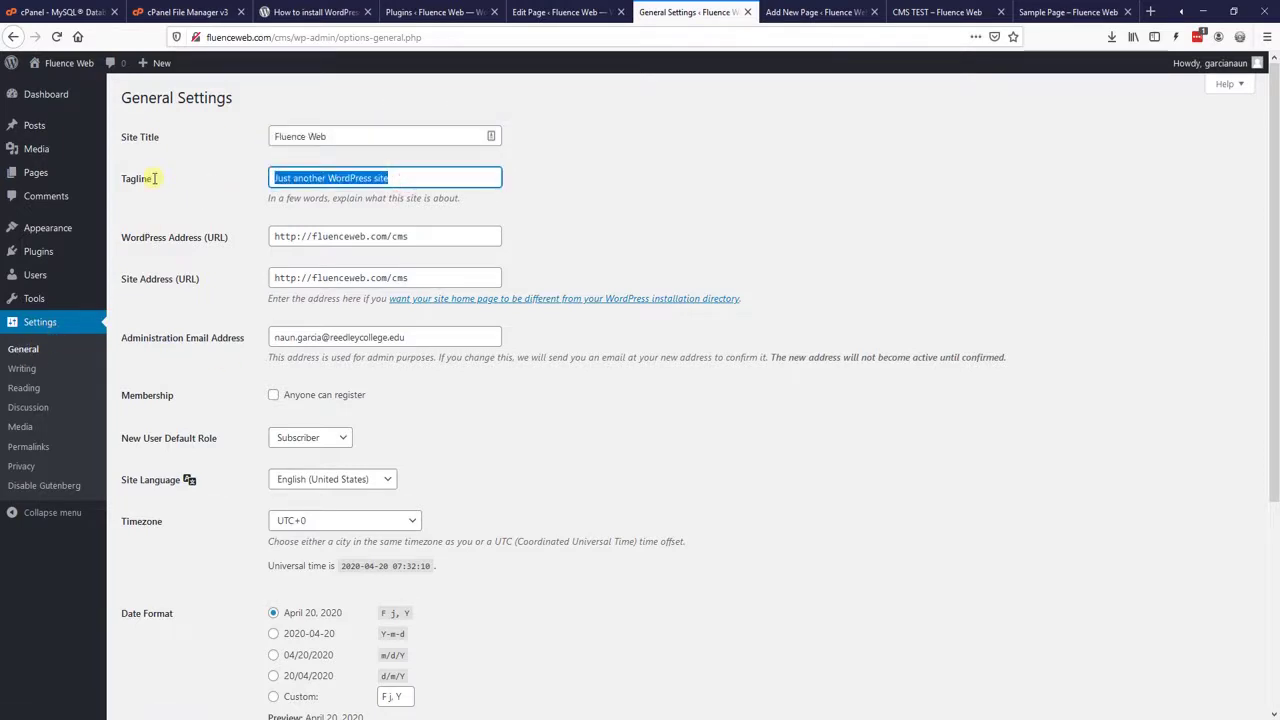
text(Fluence Marketing)
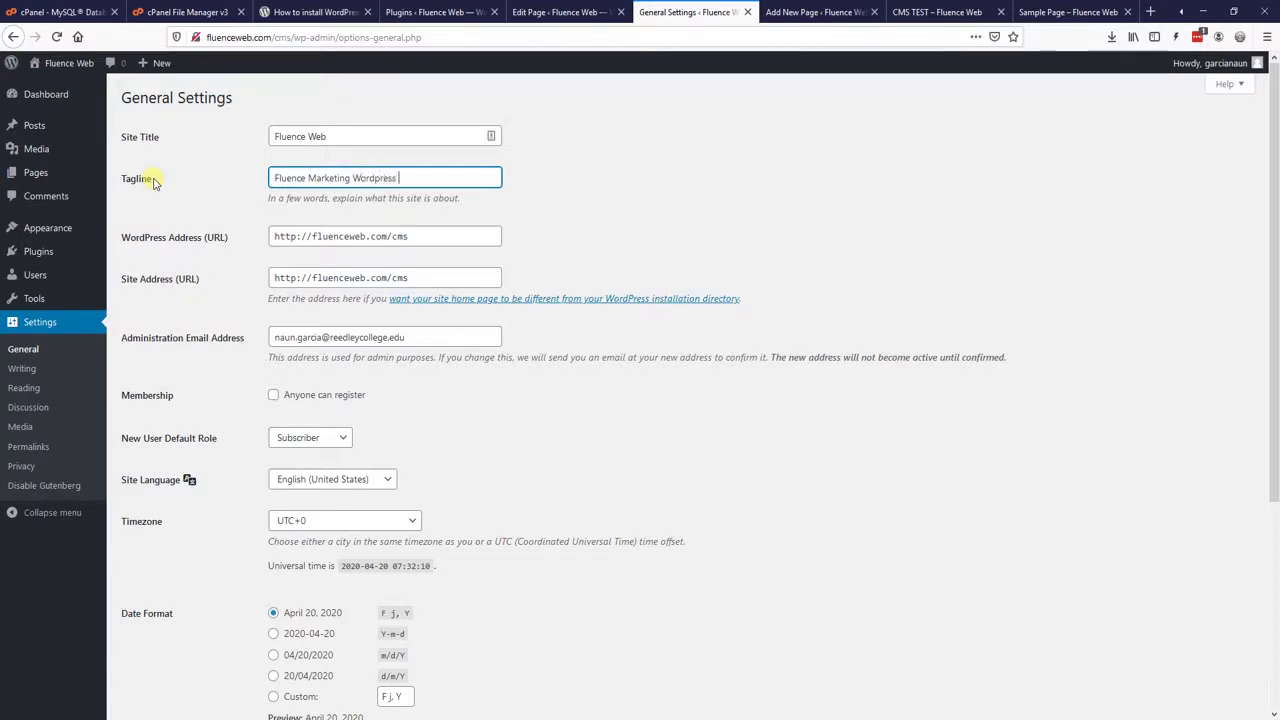
click(191, 294)
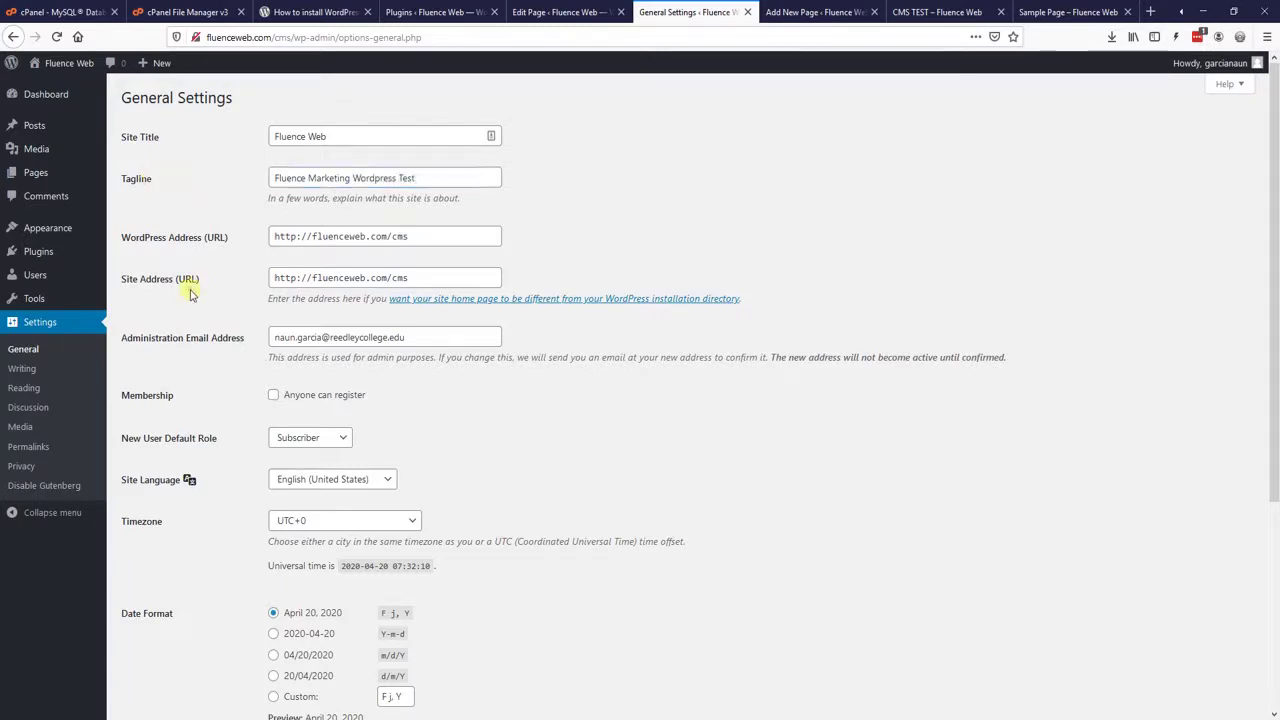
scroll(457, 514, down, 3)
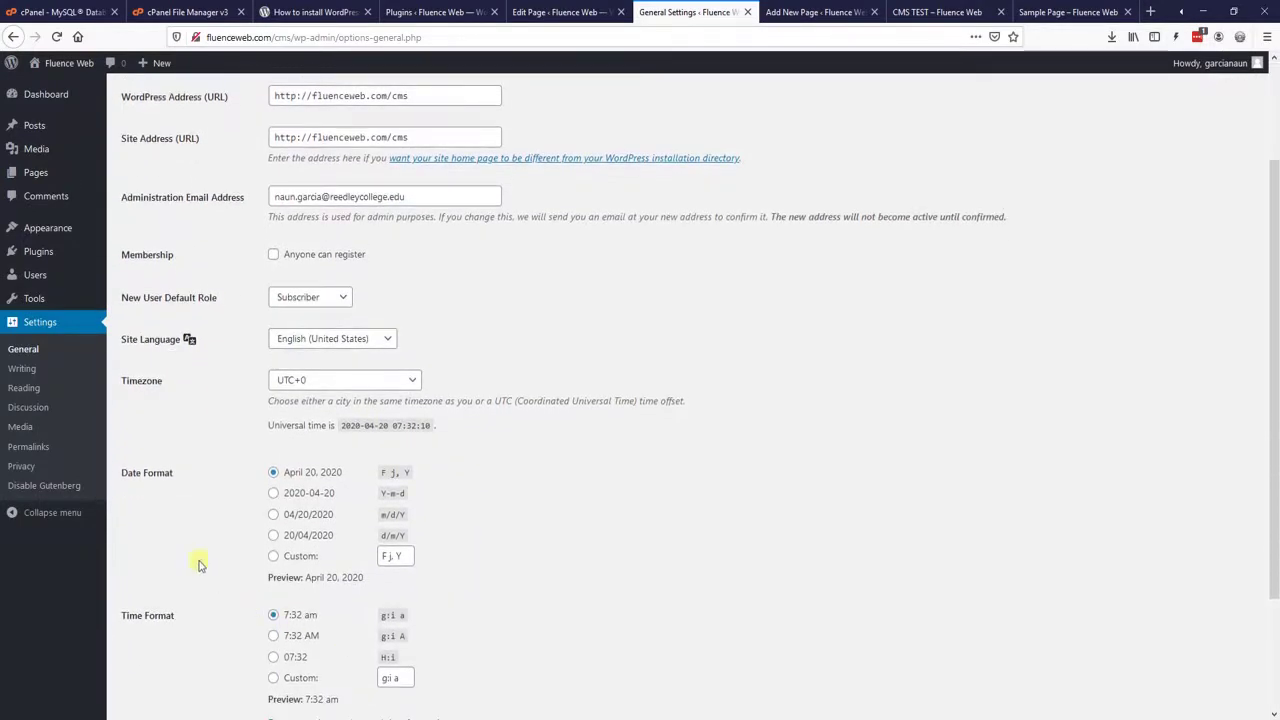
scroll(224, 616, down, 3)
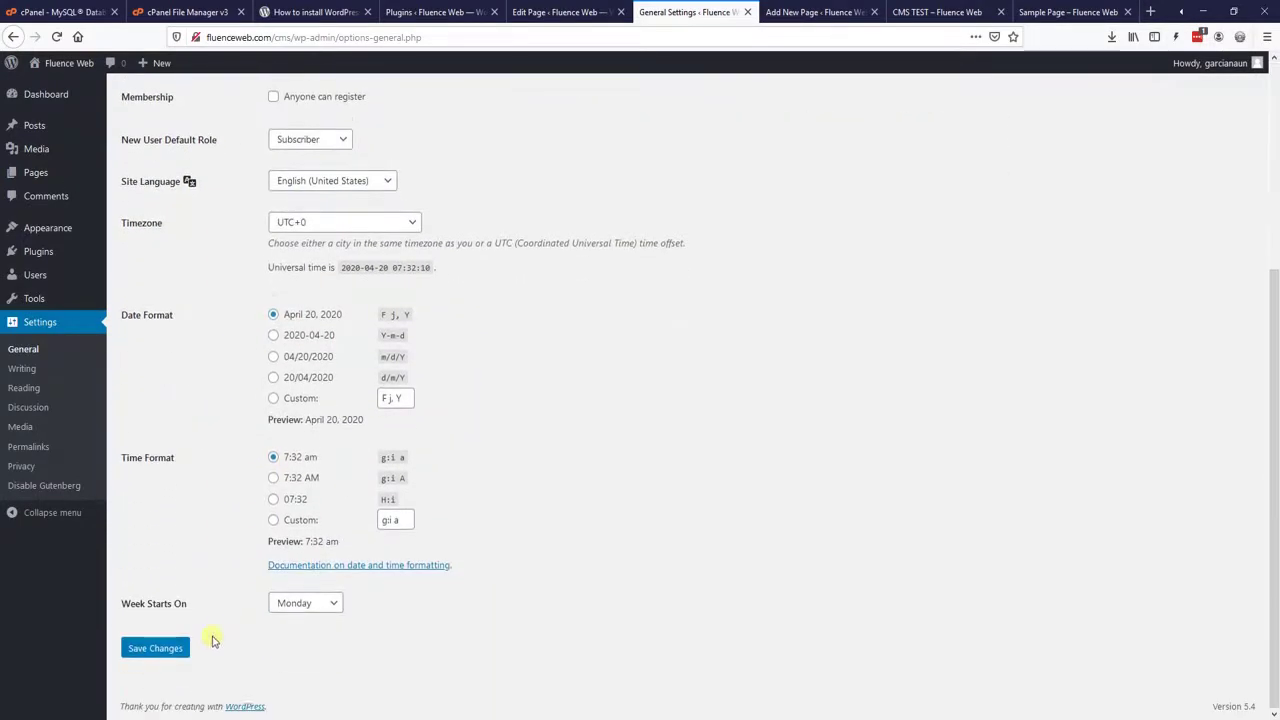
click(163, 647)
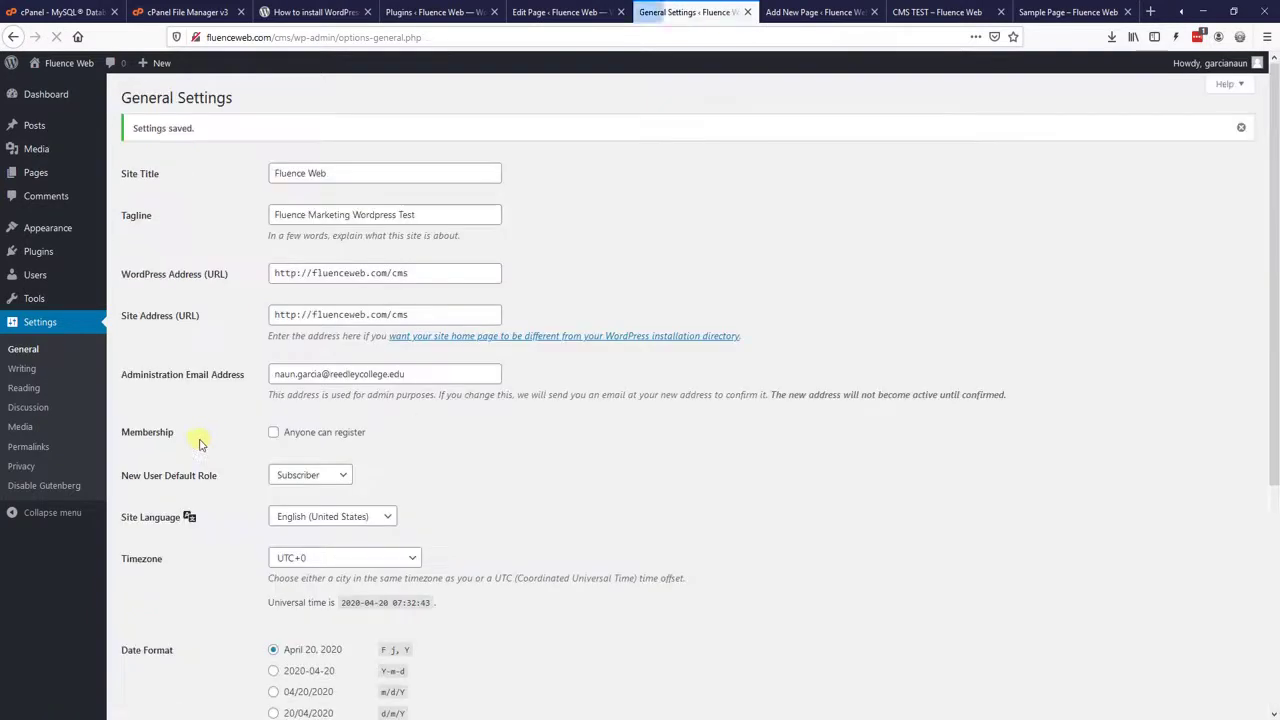
Step: View the writing settings, then set the static homepage to CMS TEST in the reading settings and save
click(14, 369)
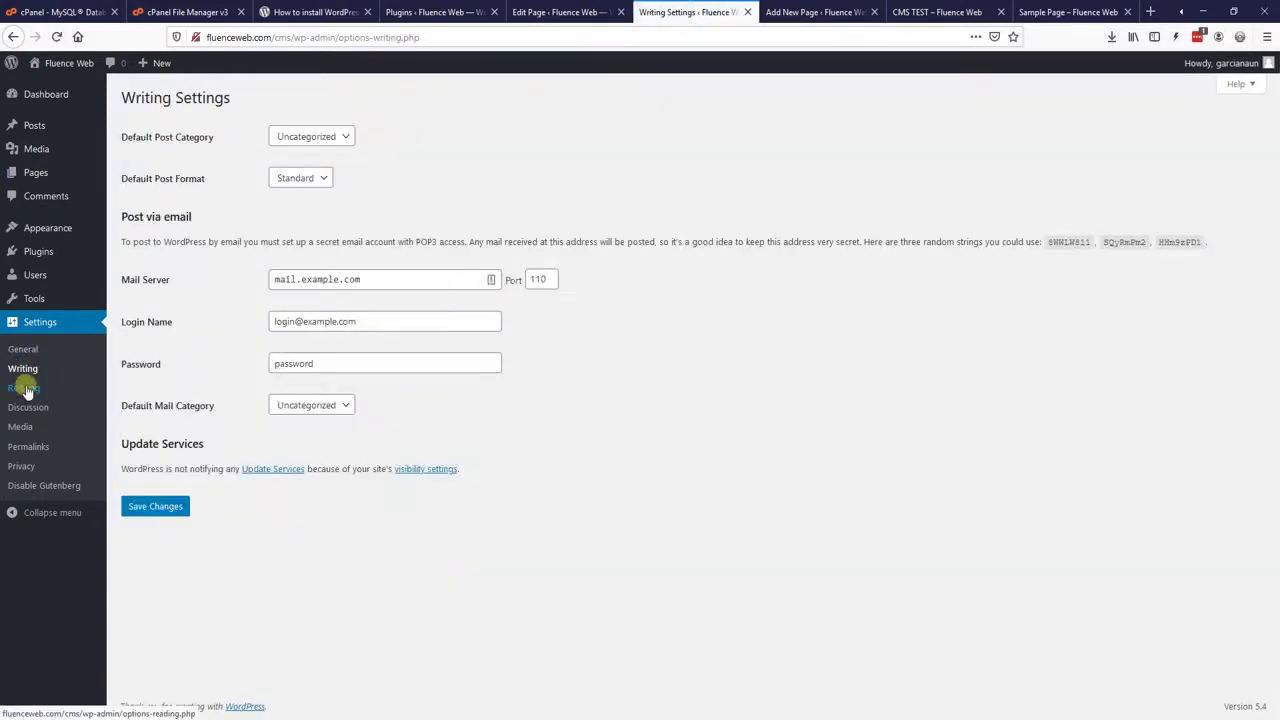
click(25, 388)
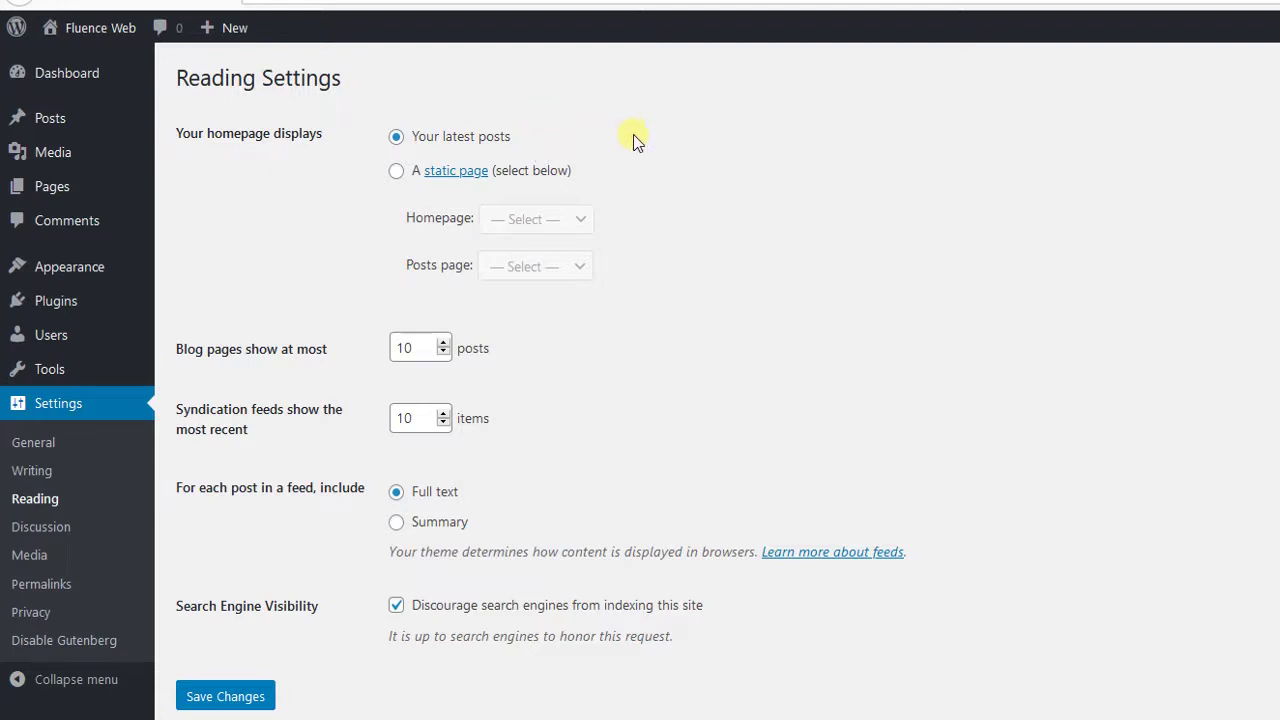
click(396, 174)
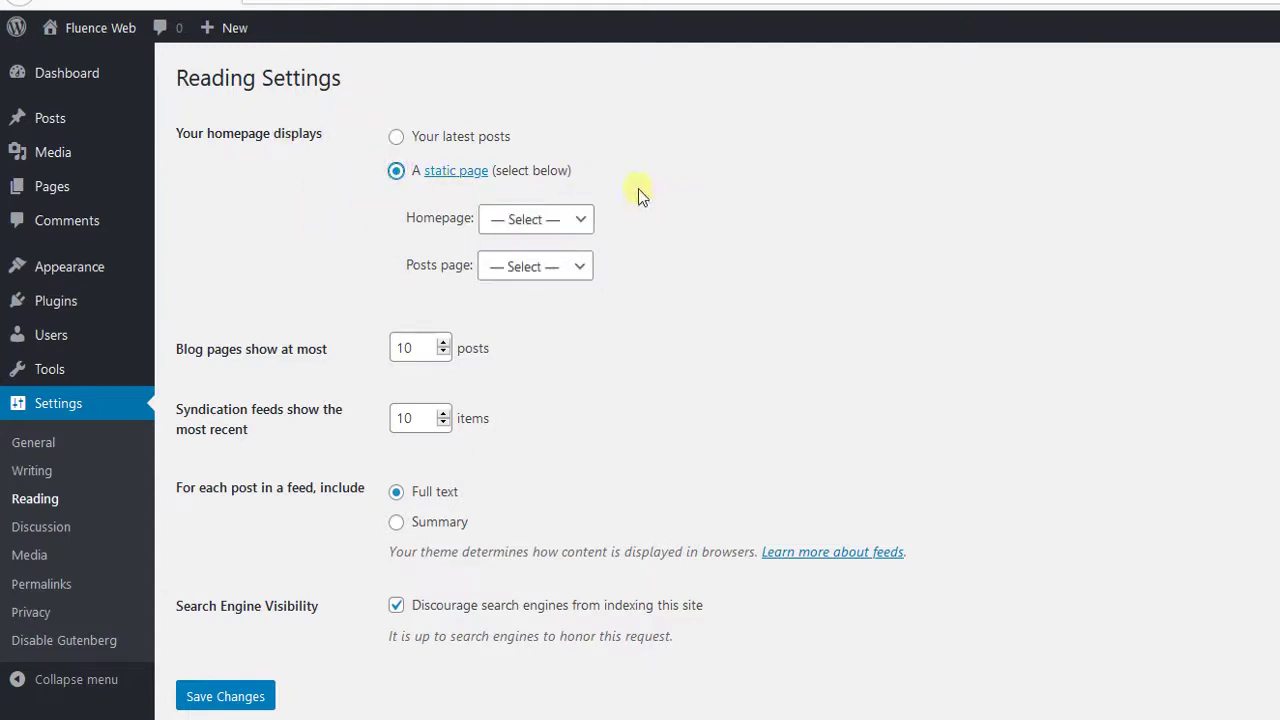
click(580, 220)
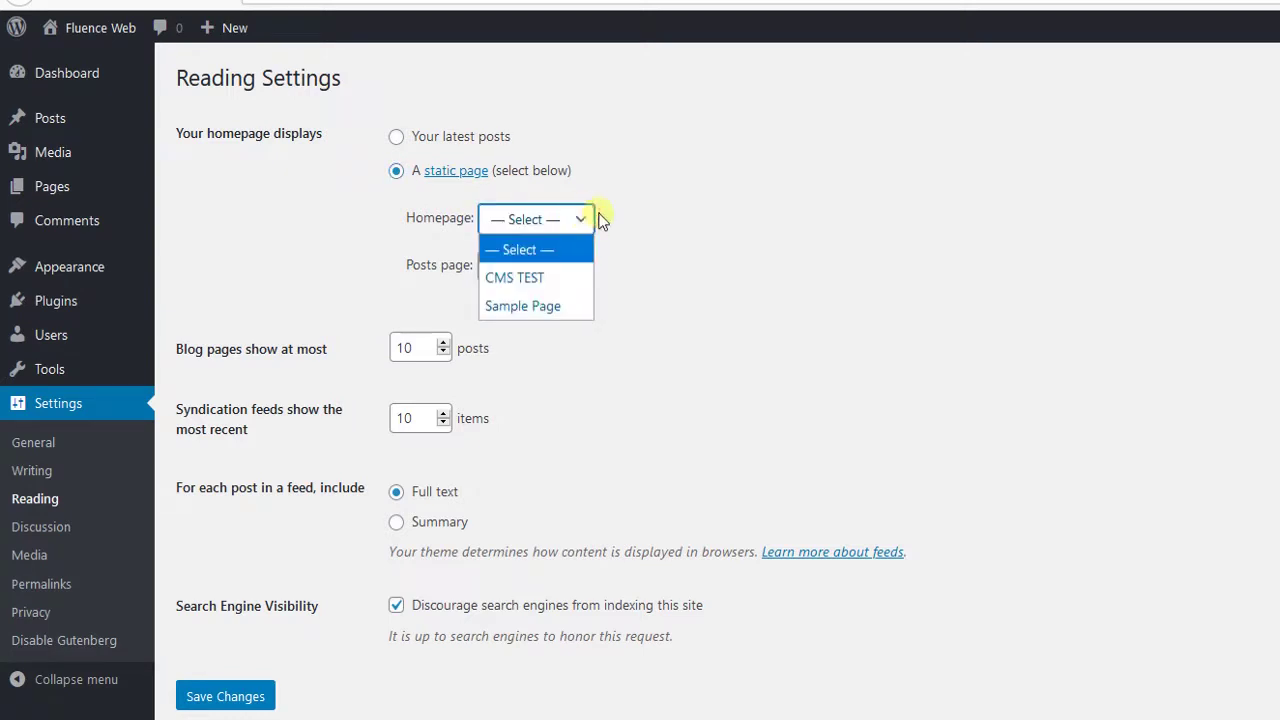
click(488, 278)
click(198, 694)
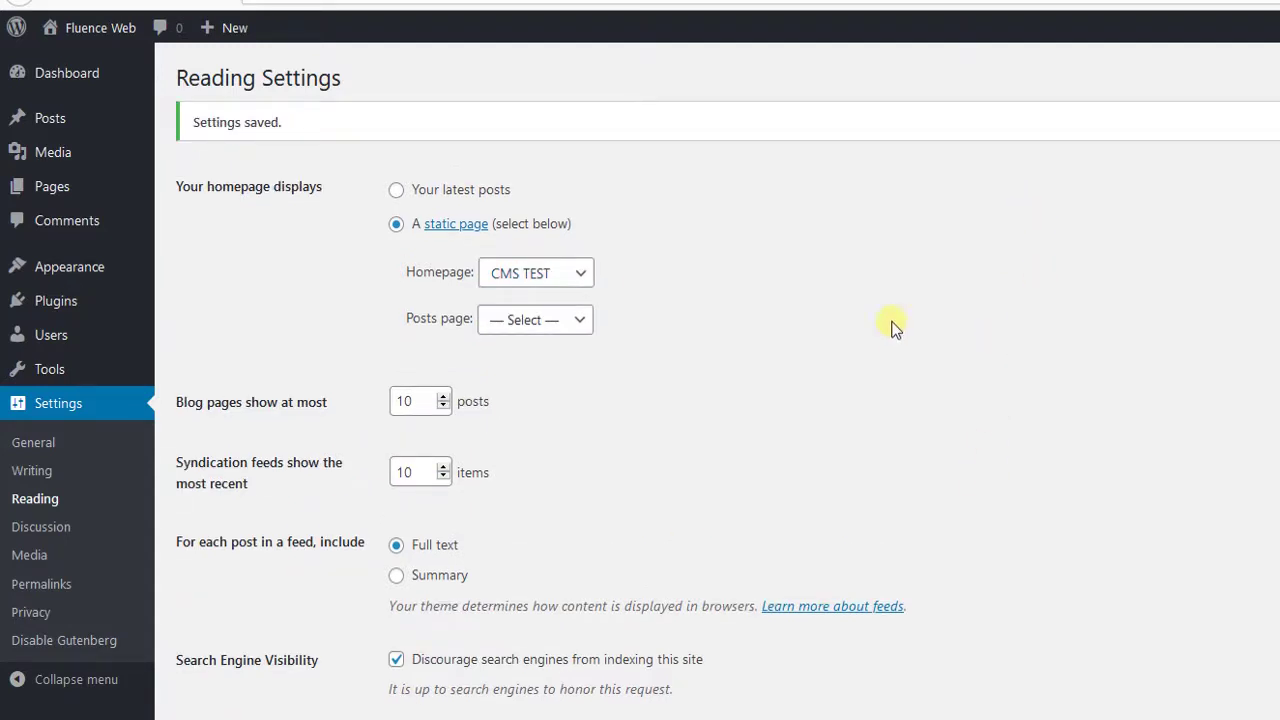
click(574, 320)
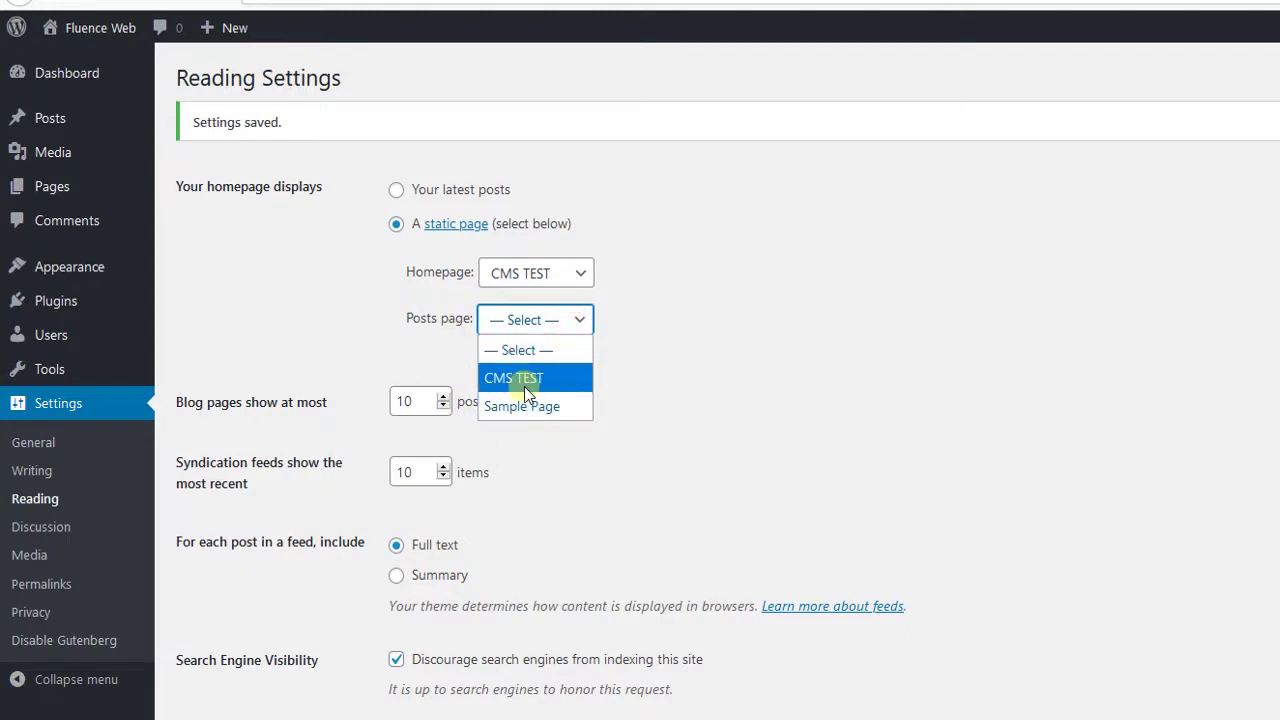
click(683, 389)
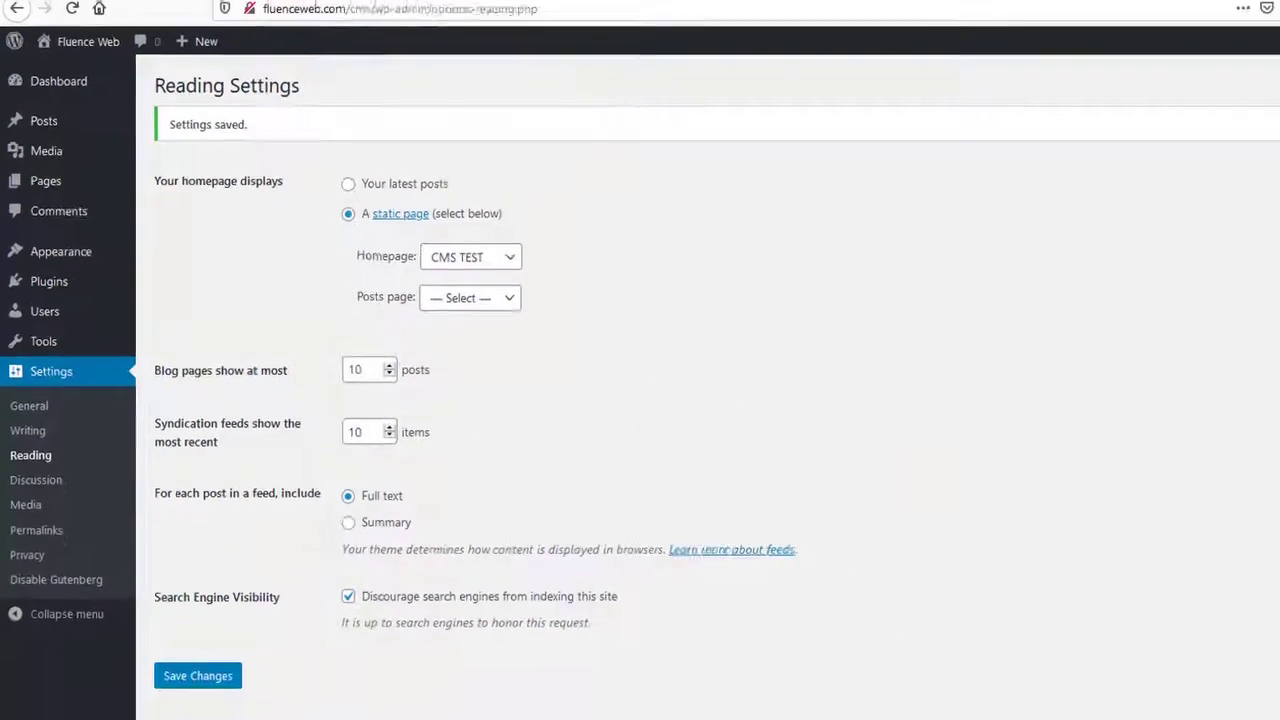
Step: Reload the CMS TEST preview and load the site's front page at fluenceweb.com/cms/
click(814, 11)
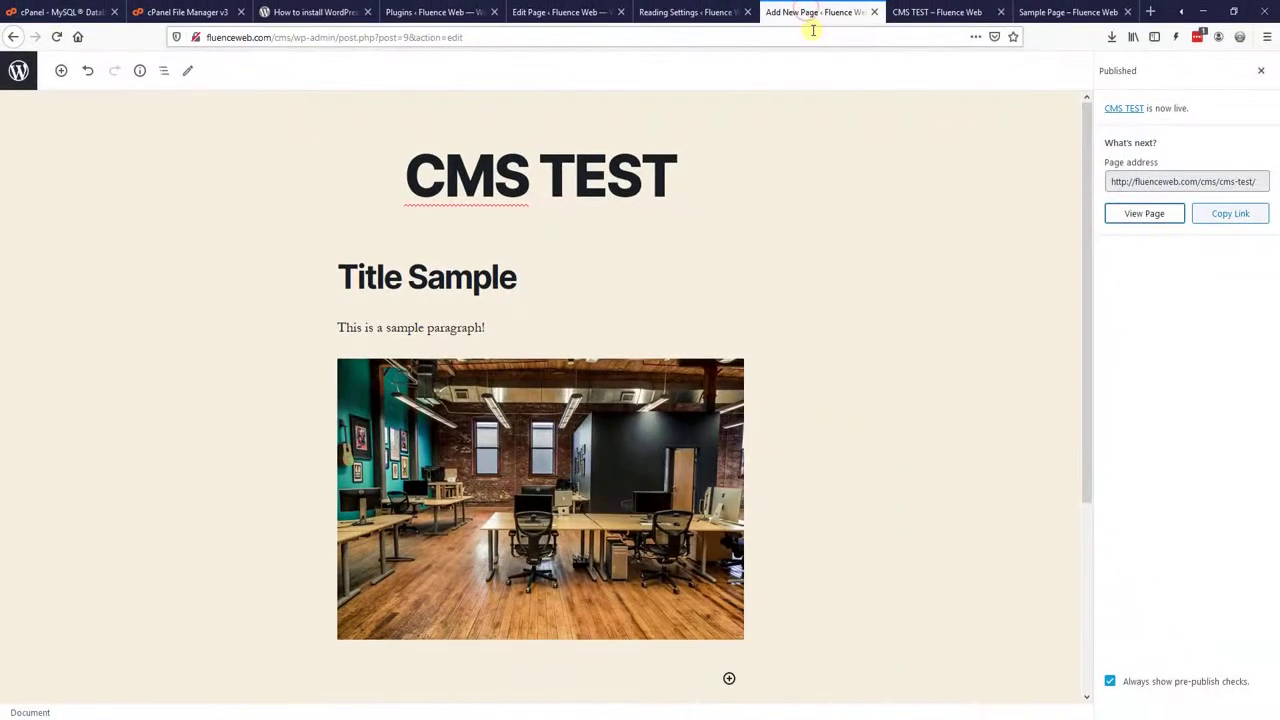
click(913, 10)
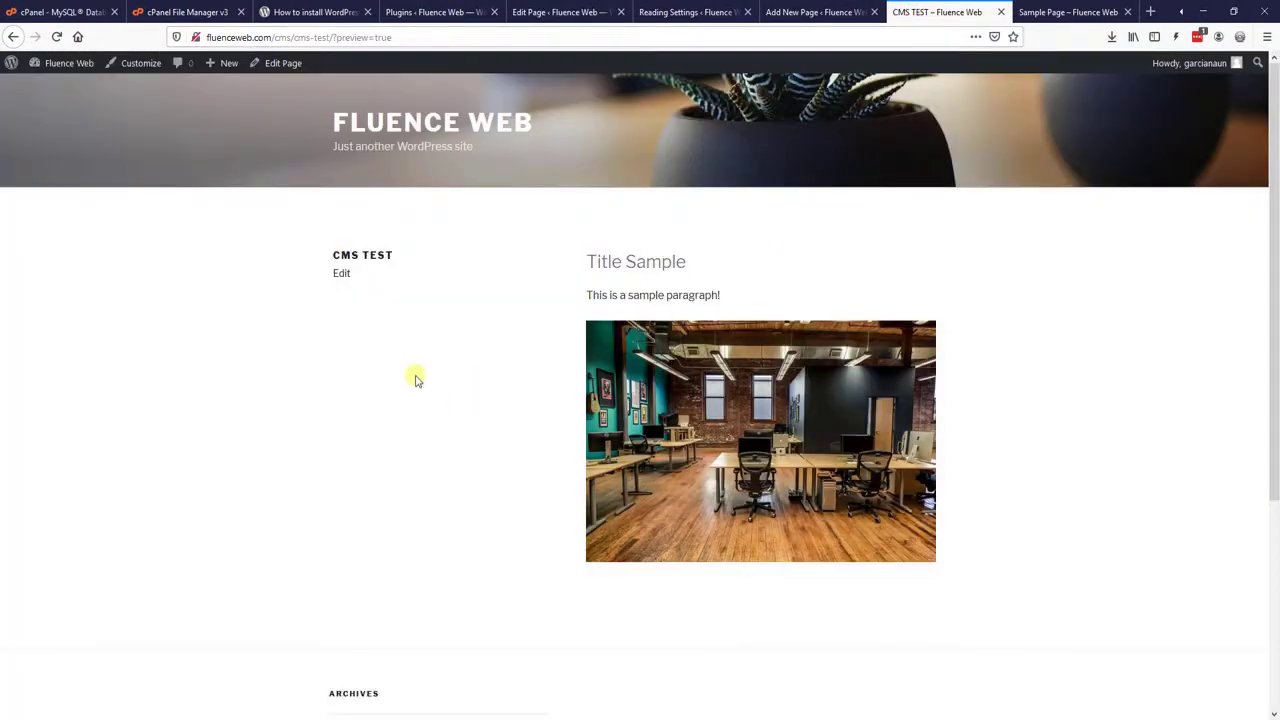
click(56, 37)
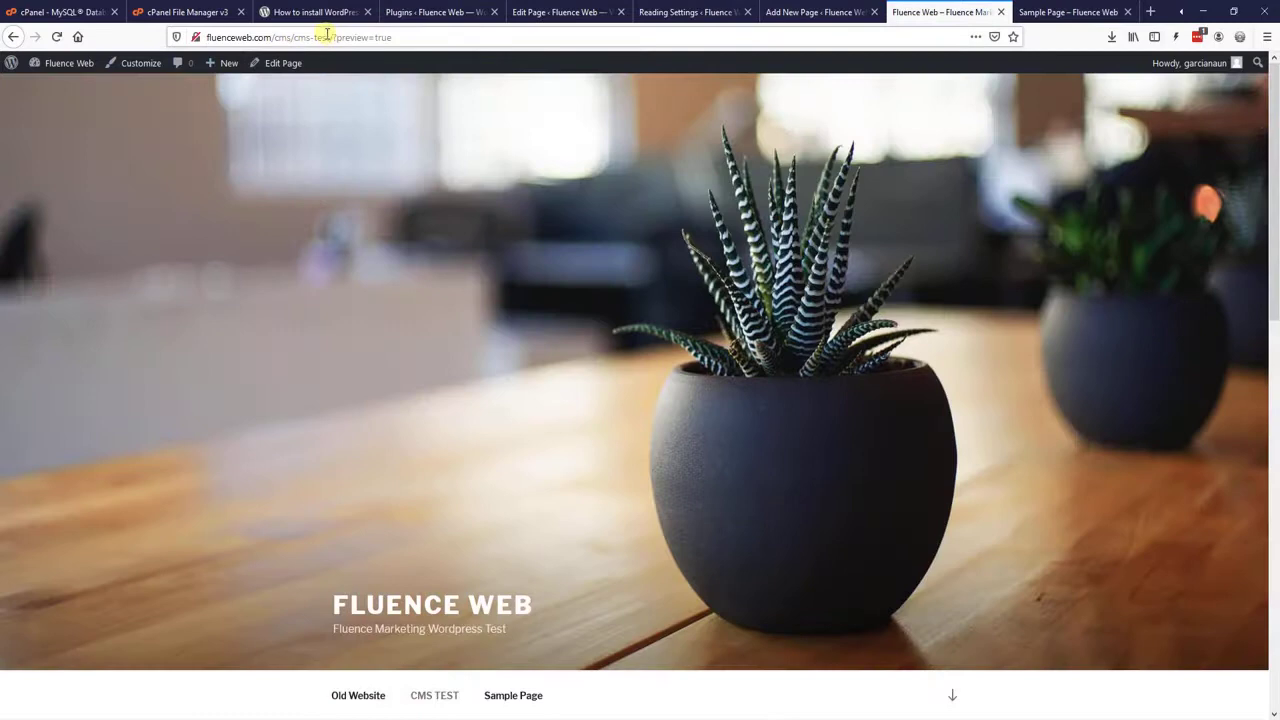
drag(327, 36, 523, 57)
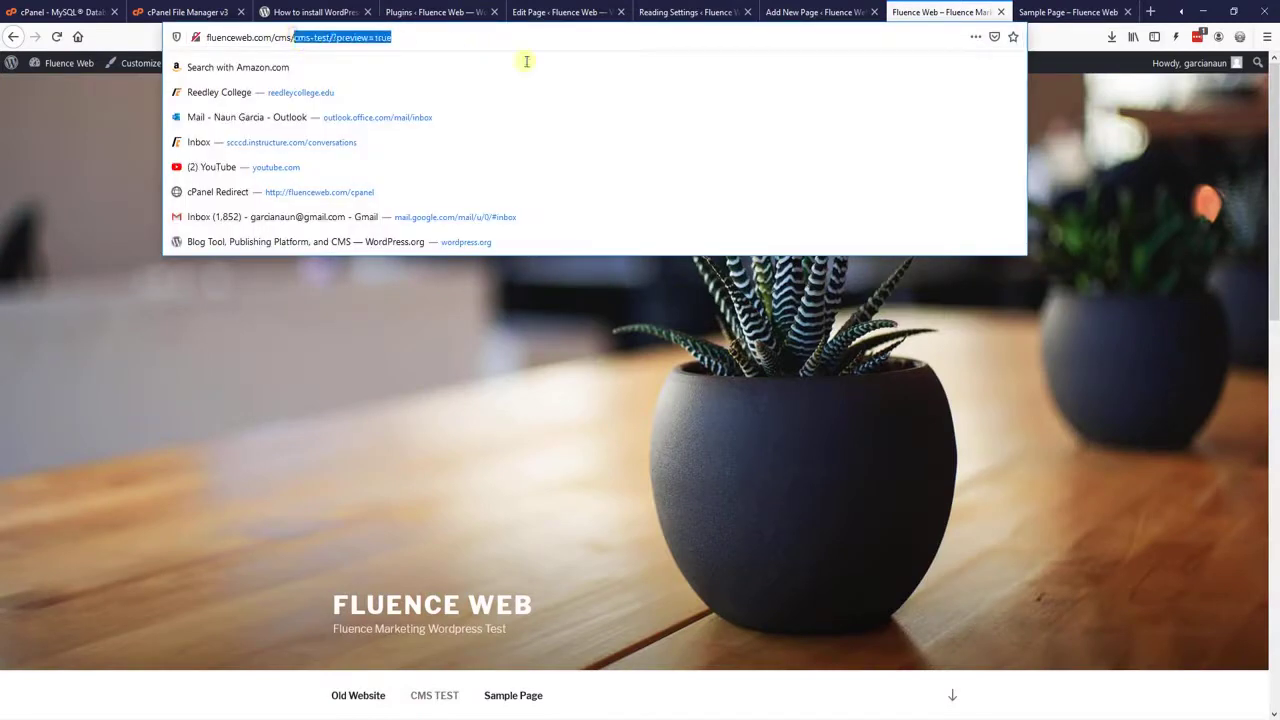
text(cms/)
key(Return)
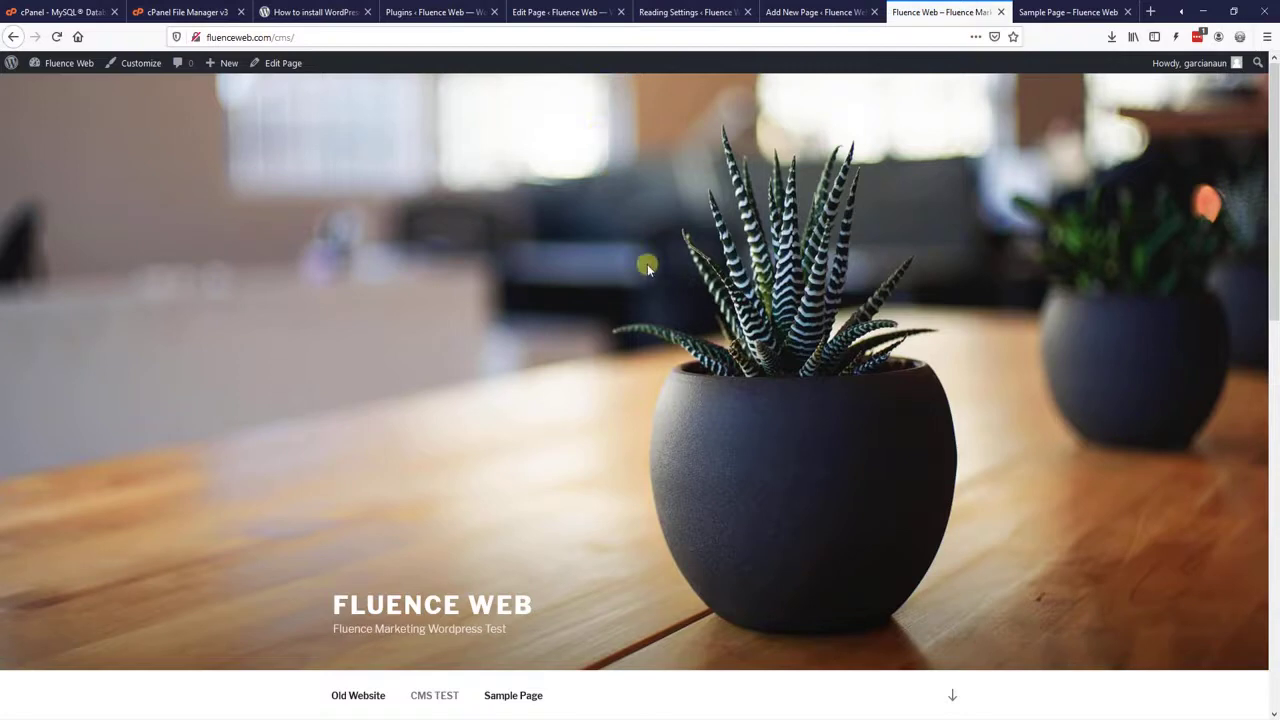
Step: Examine the site's front page from the header and menu through the CMS TEST content to the footer
scroll(647, 264, down, 5)
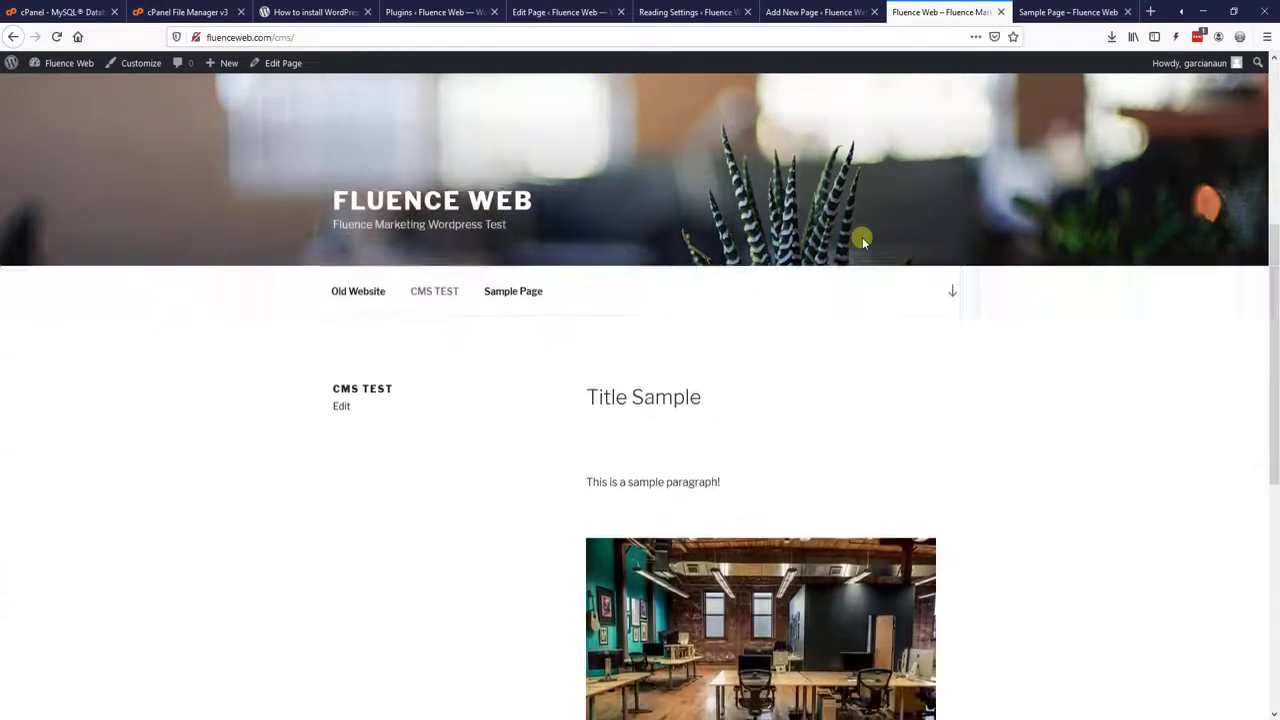
scroll(862, 237, down, 3)
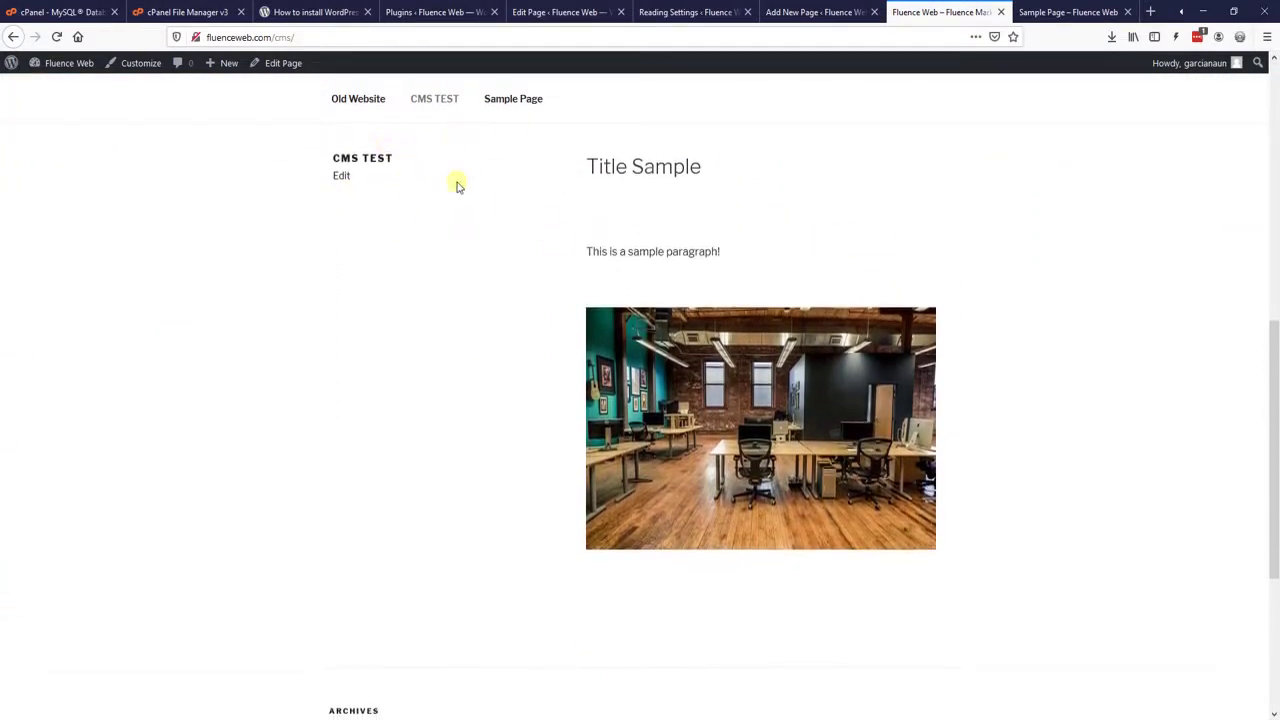
scroll(503, 277, down, 3)
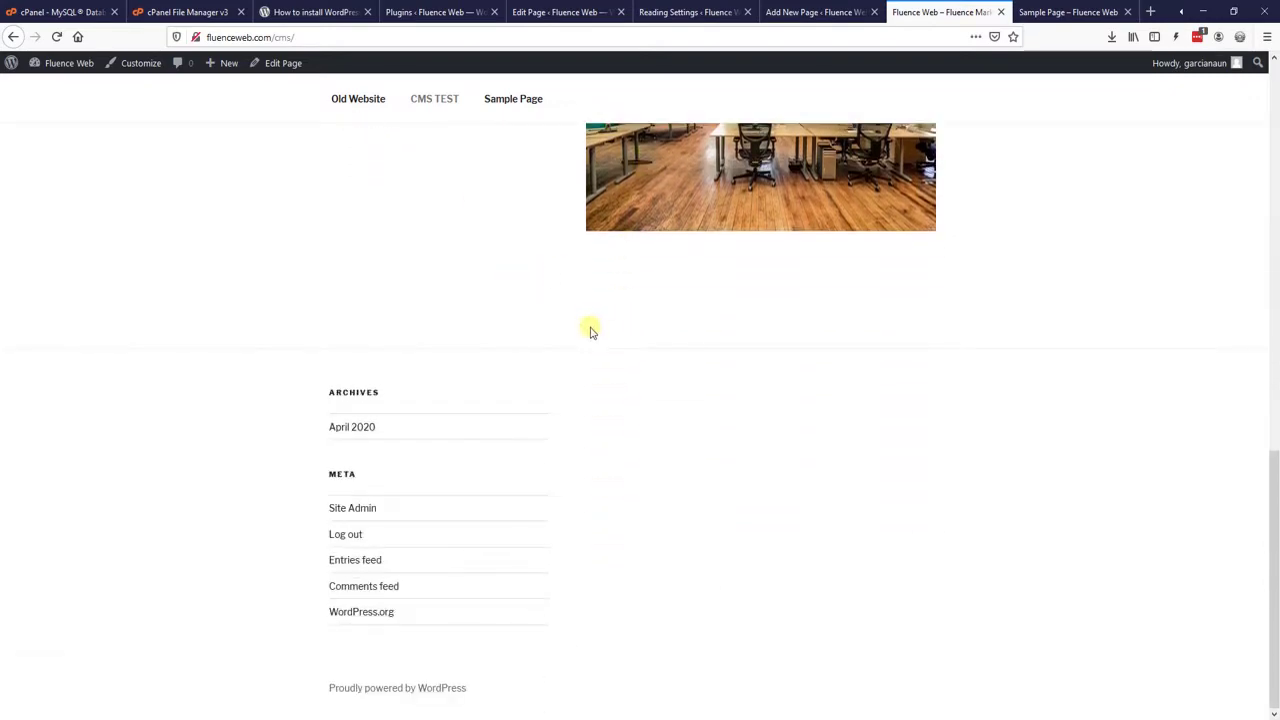
scroll(590, 331, up, 10)
scroll(597, 531, down, 3)
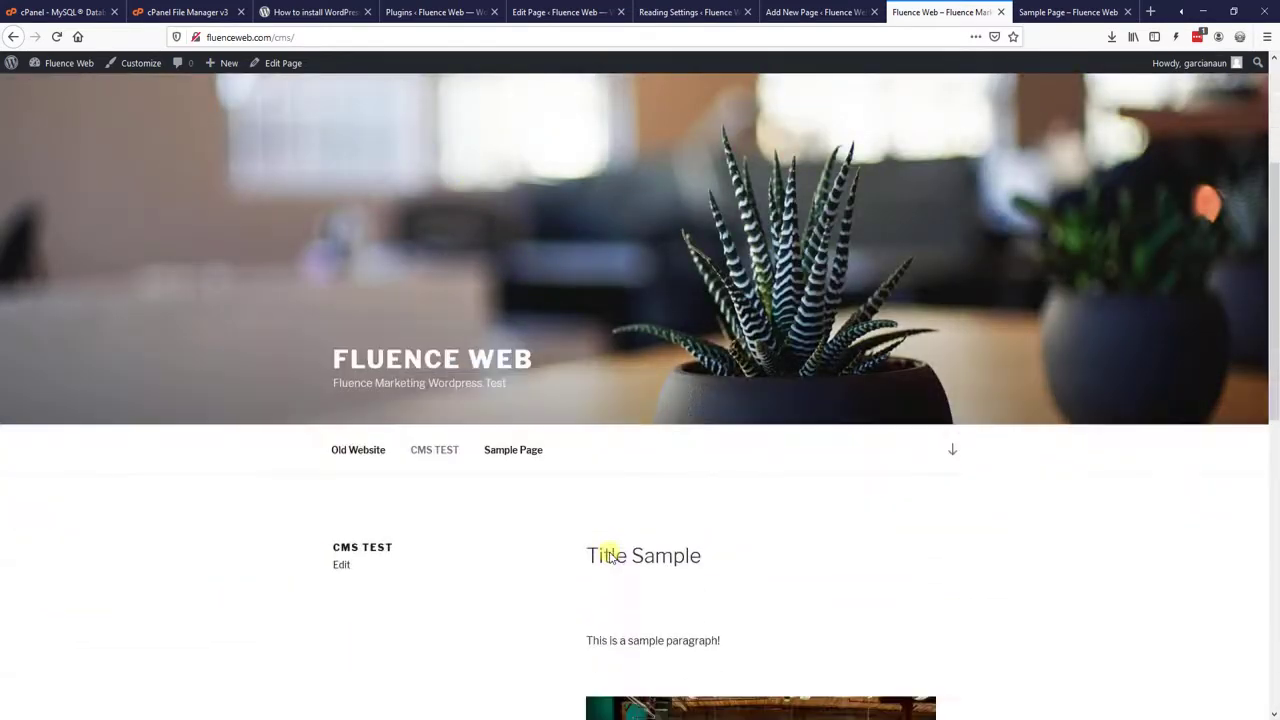
scroll(610, 557, down, 6)
scroll(534, 551, up, 3)
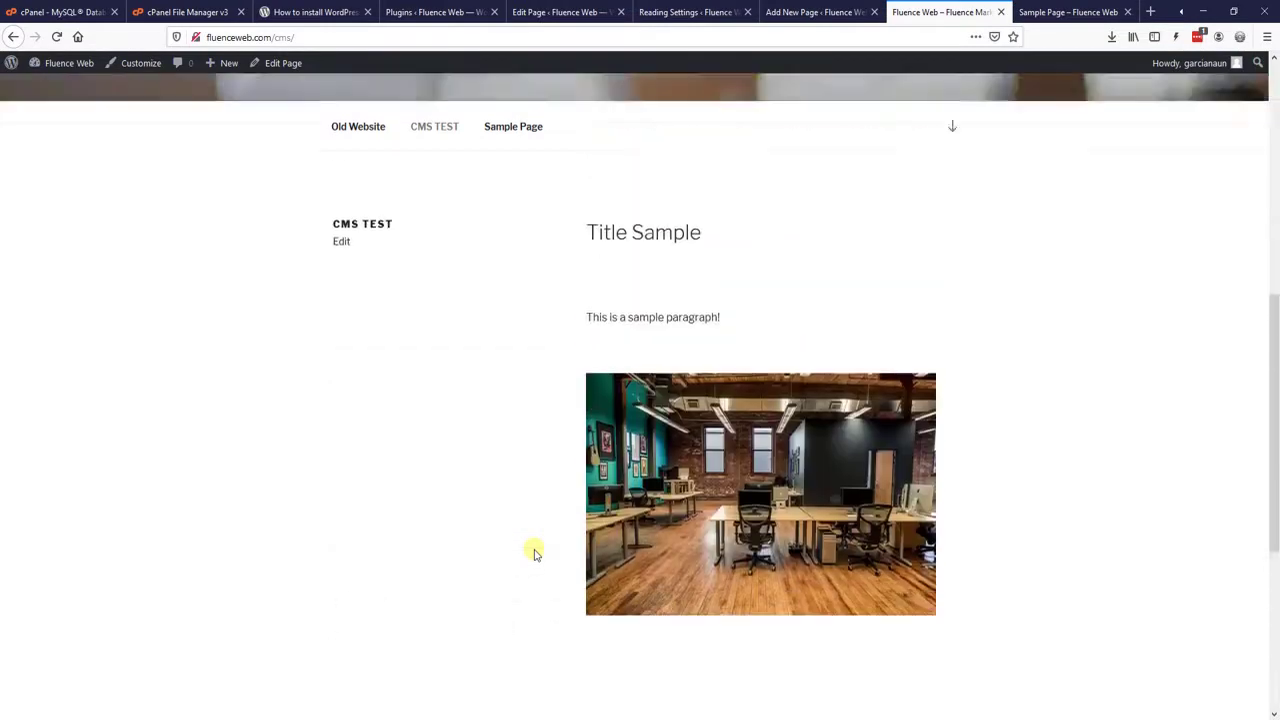
scroll(540, 540, up, 5)
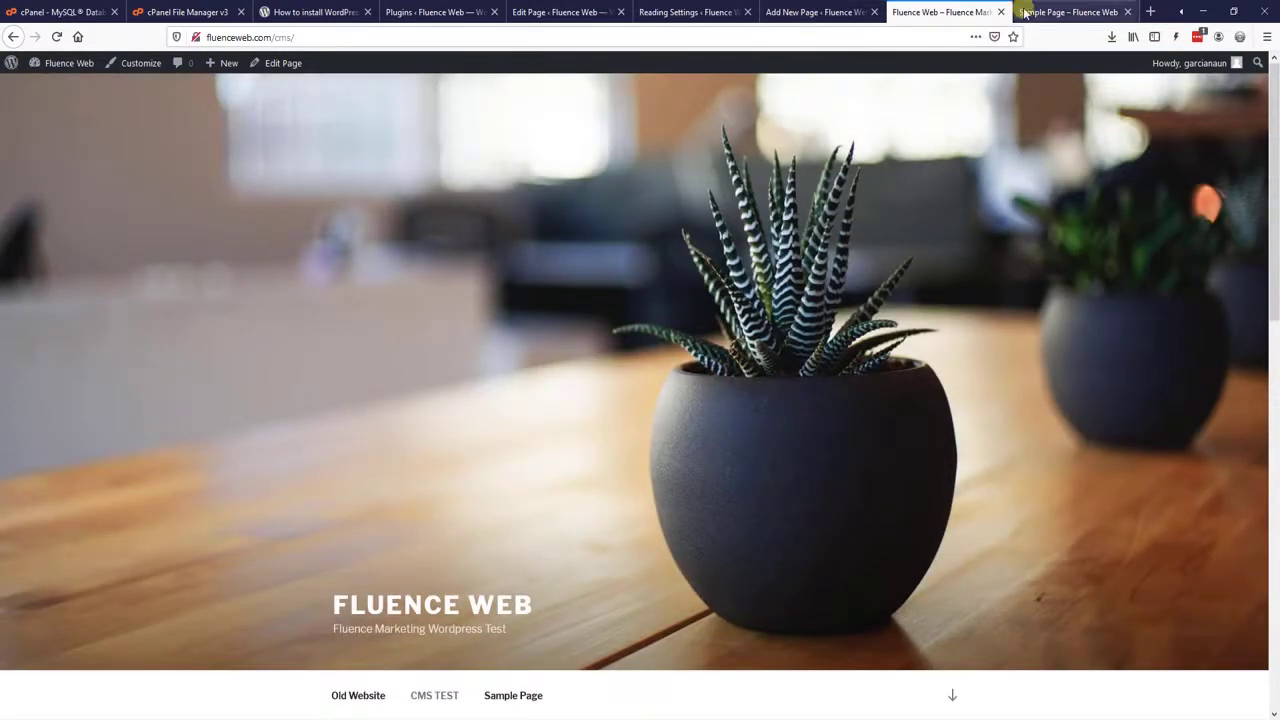
Step: Return from the site's front page to the reading settings
click(815, 12)
click(688, 12)
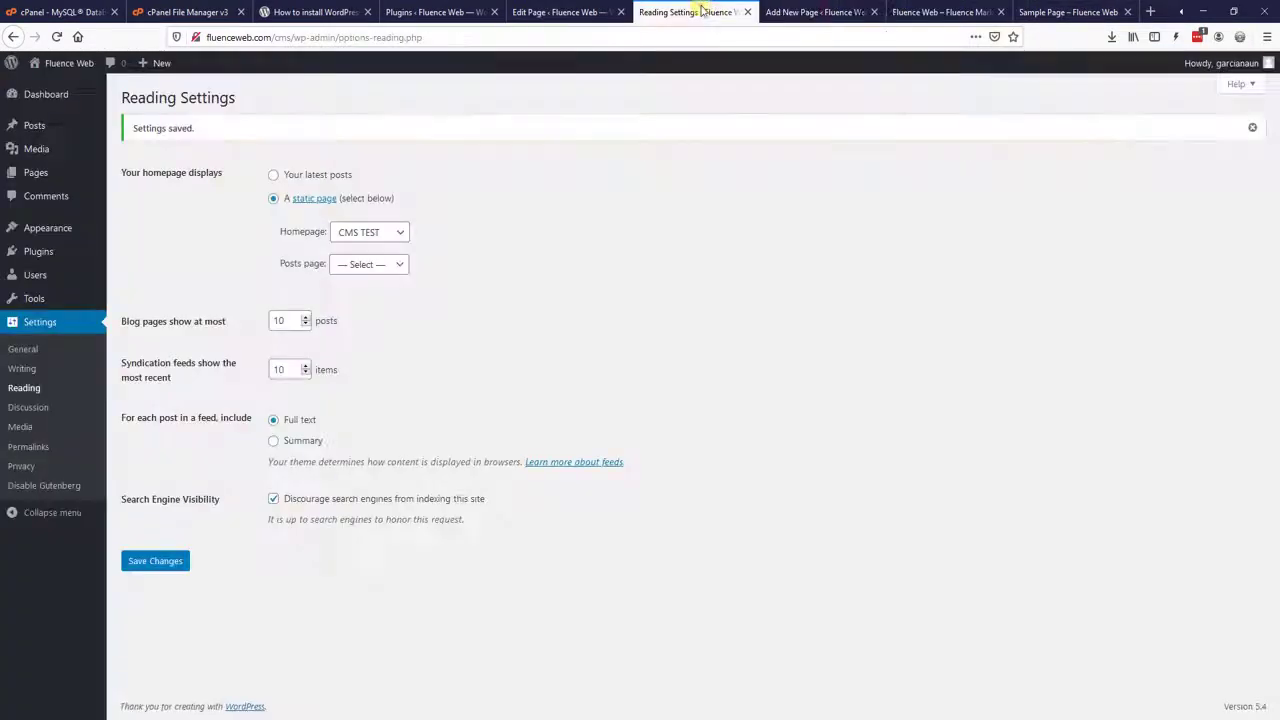
click(604, 10)
click(723, 10)
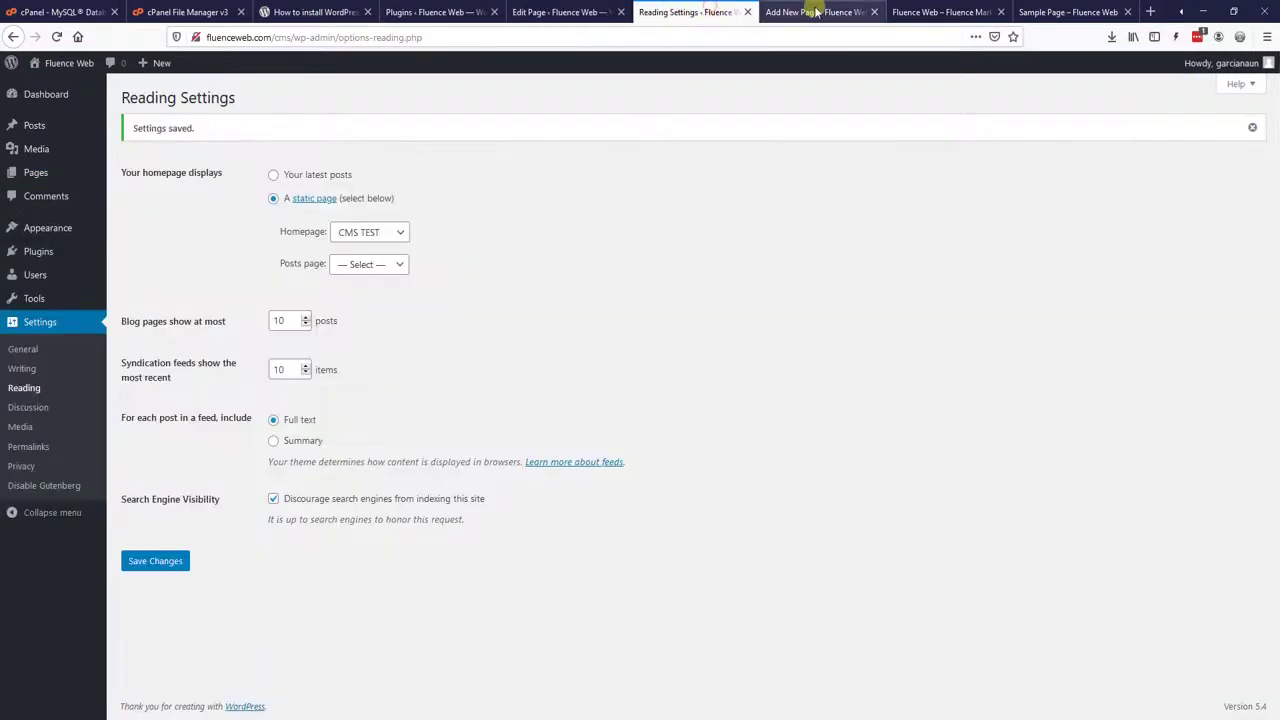
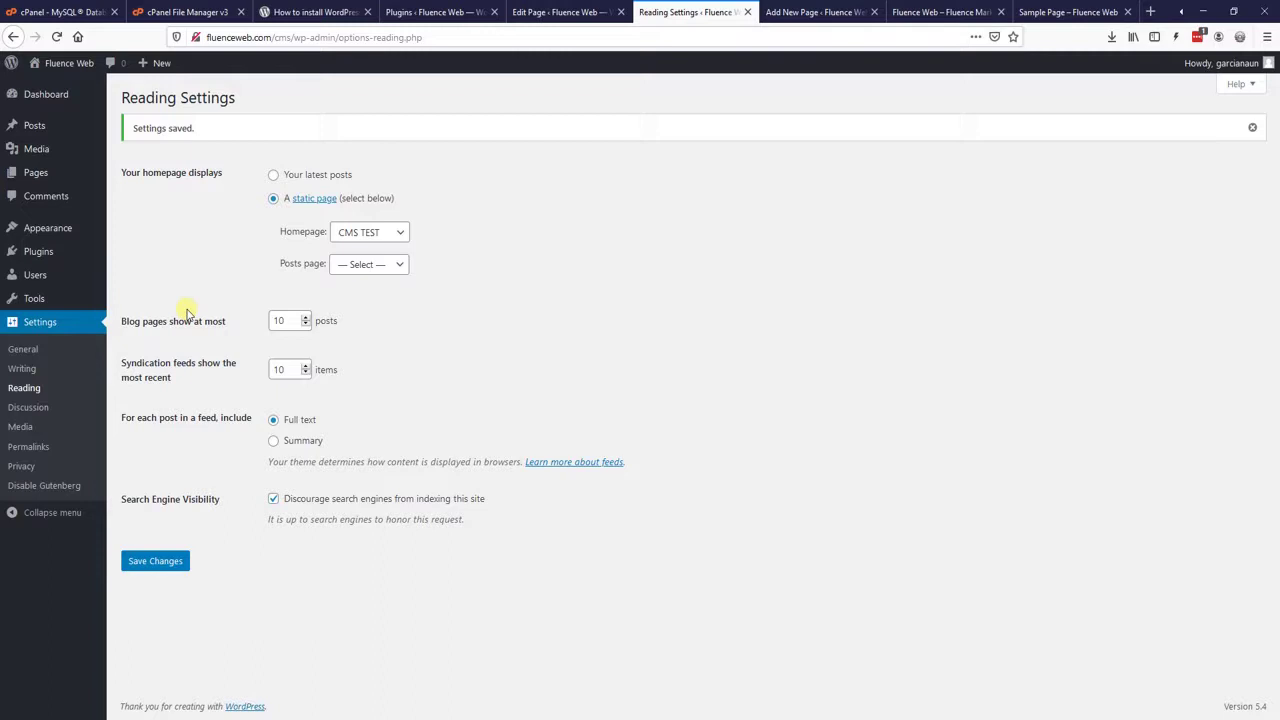
Step: View the list of pages, then deactivate the Disable Gutenberg plugin among the installed plugins
click(40, 173)
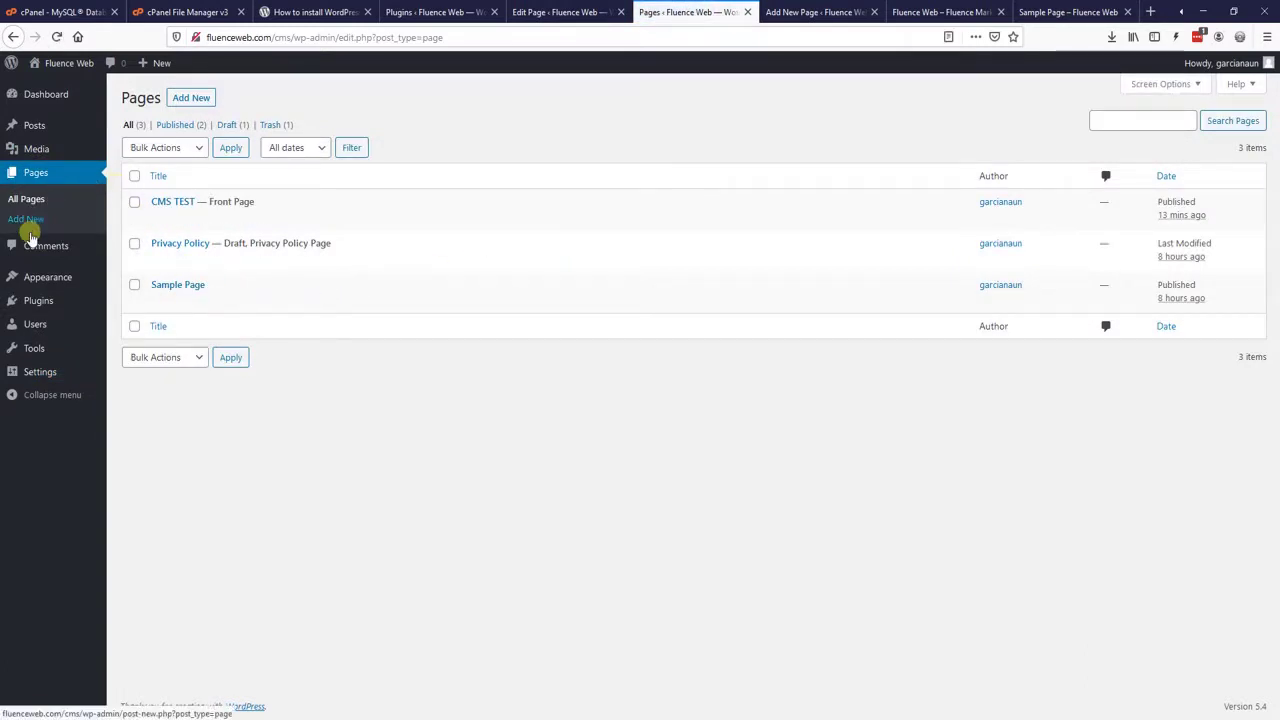
mouse_move(63, 283)
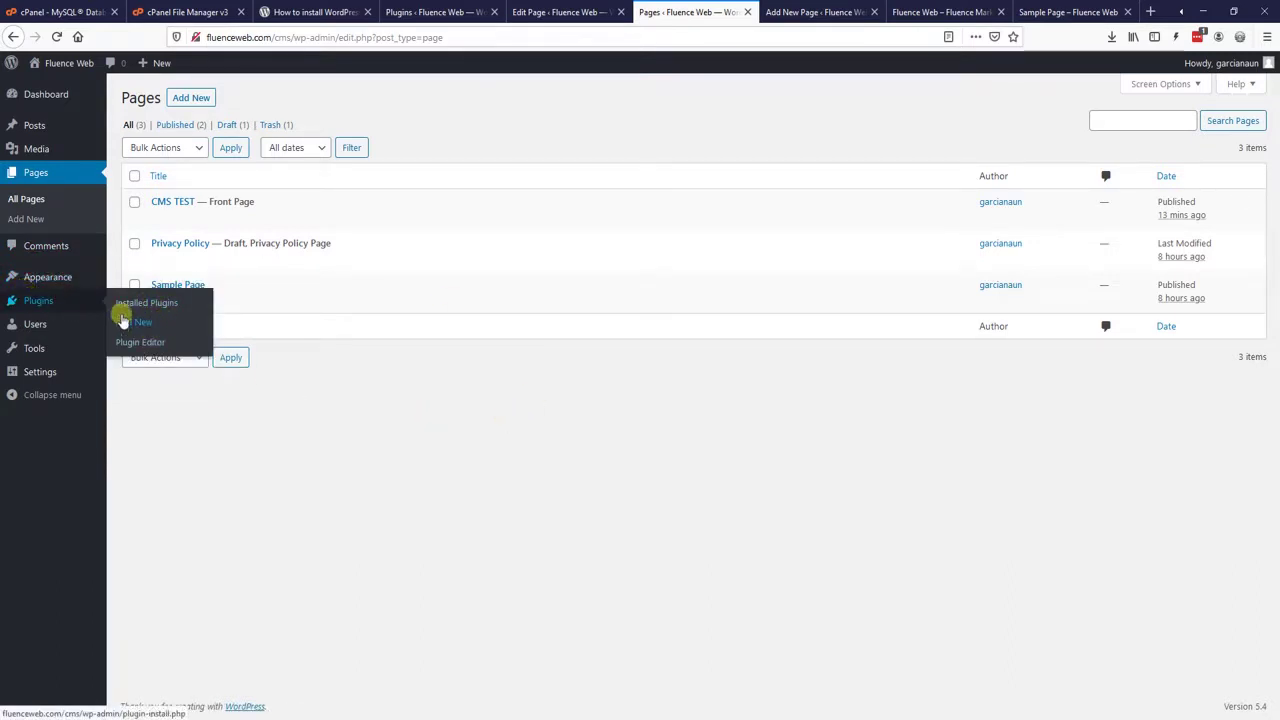
click(50, 308)
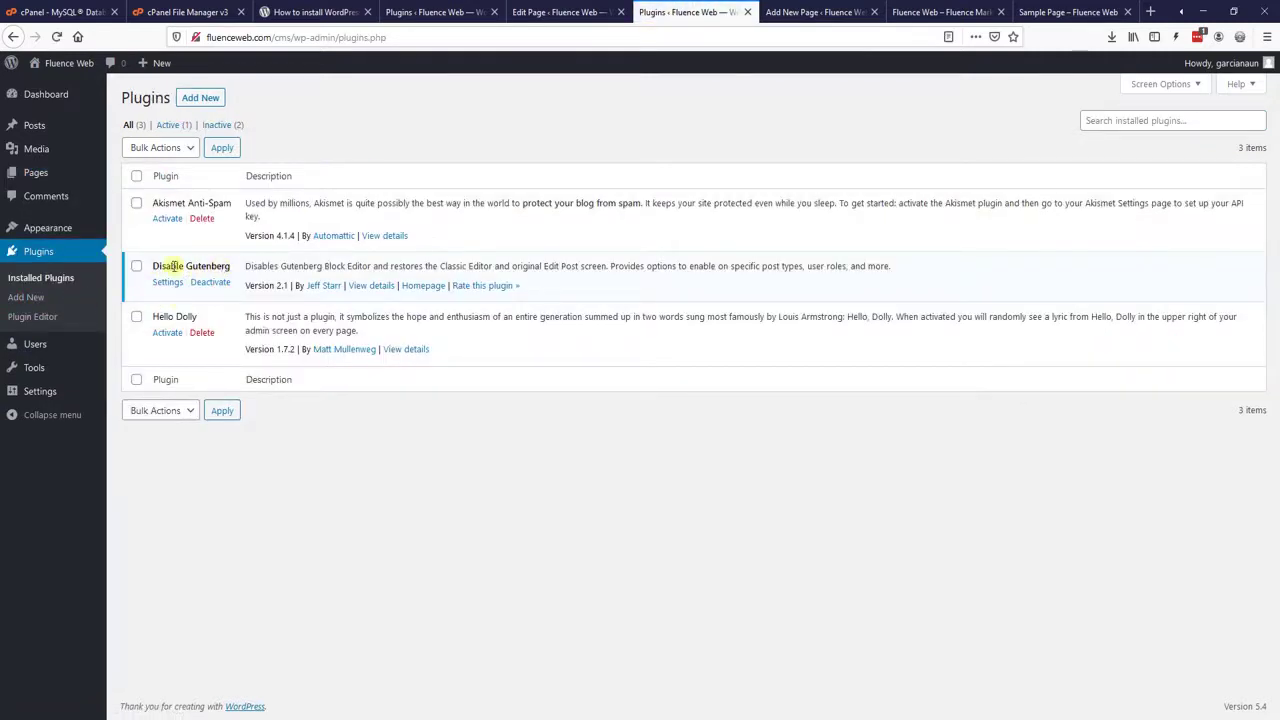
click(209, 284)
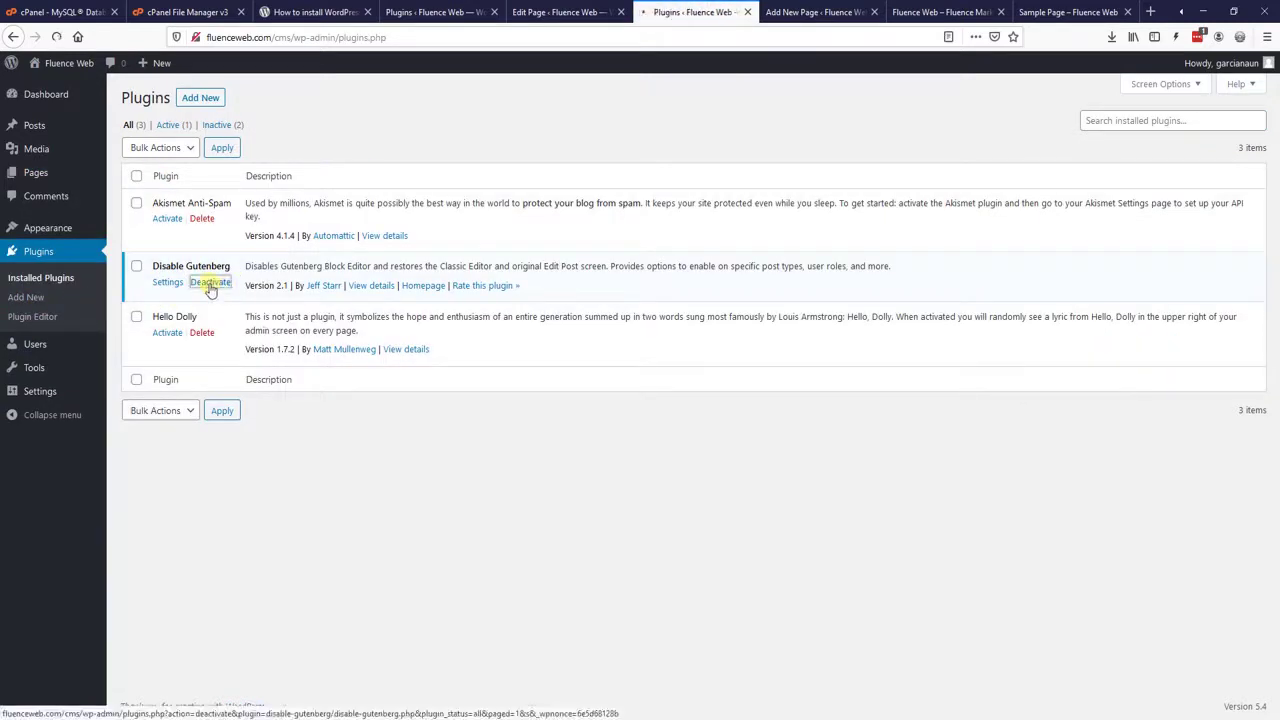
Step: Reload the CMS TEST page's editor to load it in the block editor and look over its blocks
click(555, 11)
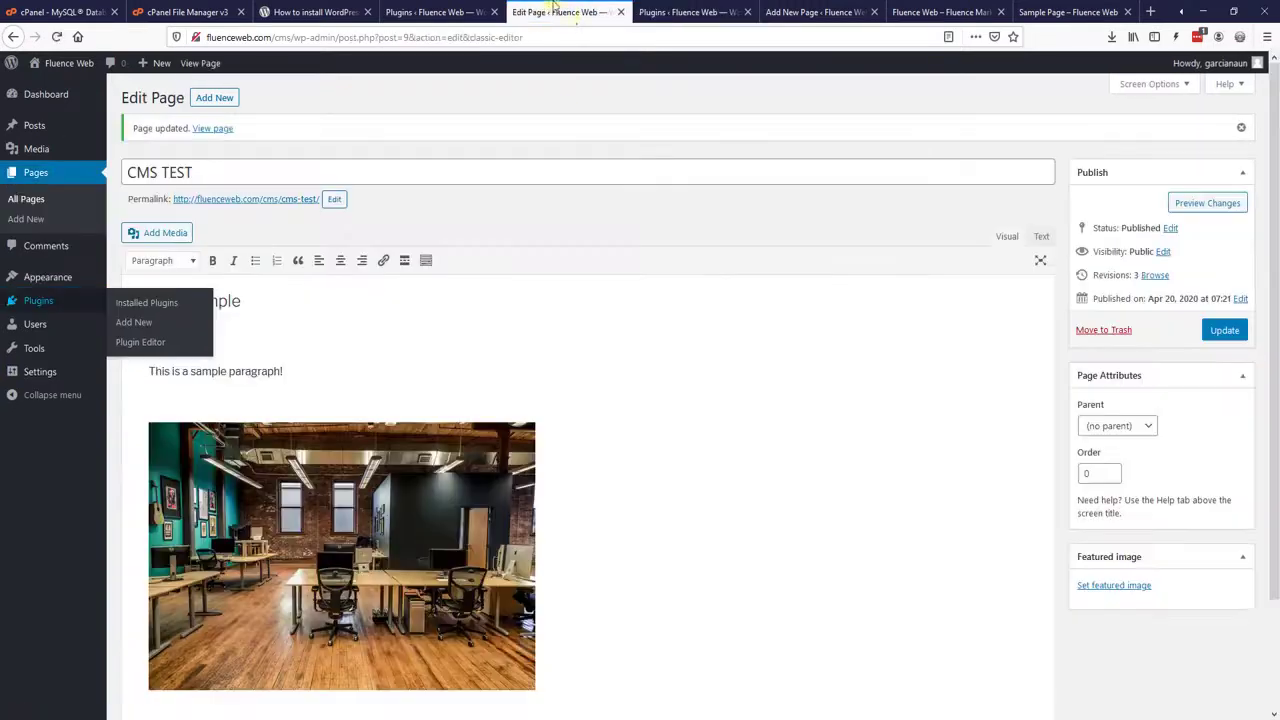
key(F5)
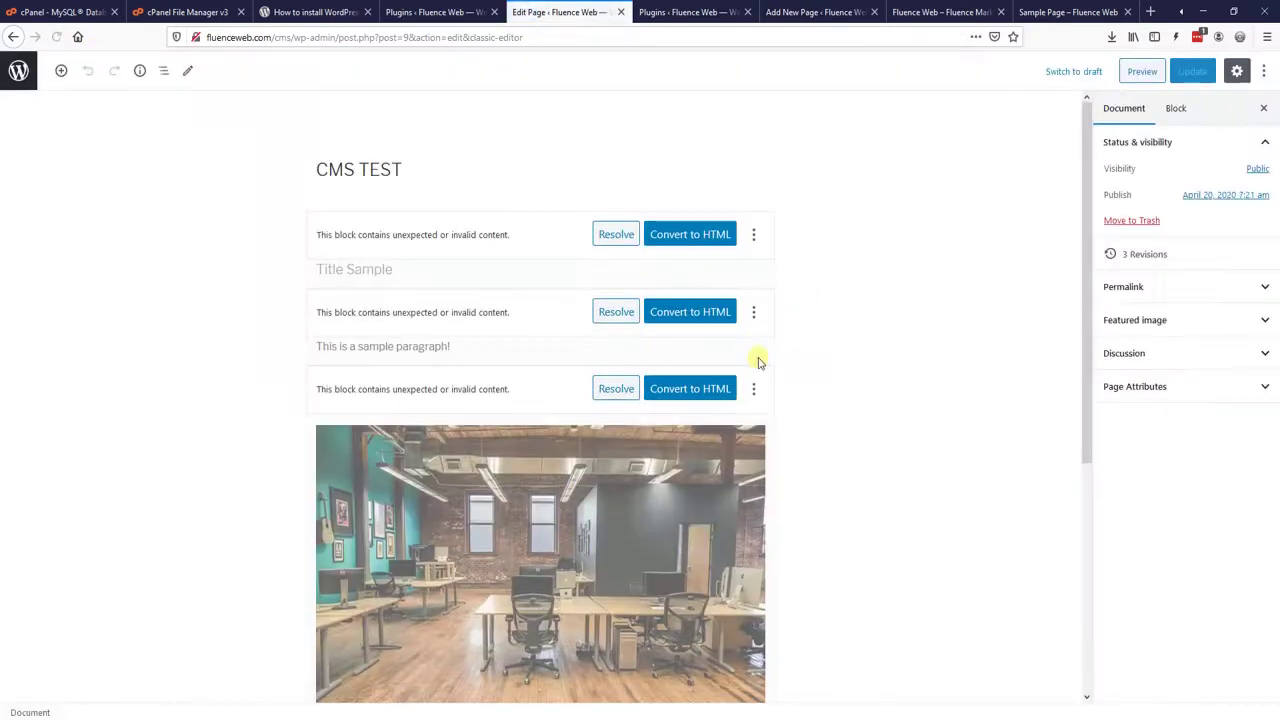
scroll(820, 400, down, 1)
scroll(820, 400, down, 1)
scroll(797, 386, up, 3)
Step: Convert the invalid title block to HTML and resolve the invalid paragraph and image blocks by converting them to blocks
click(660, 234)
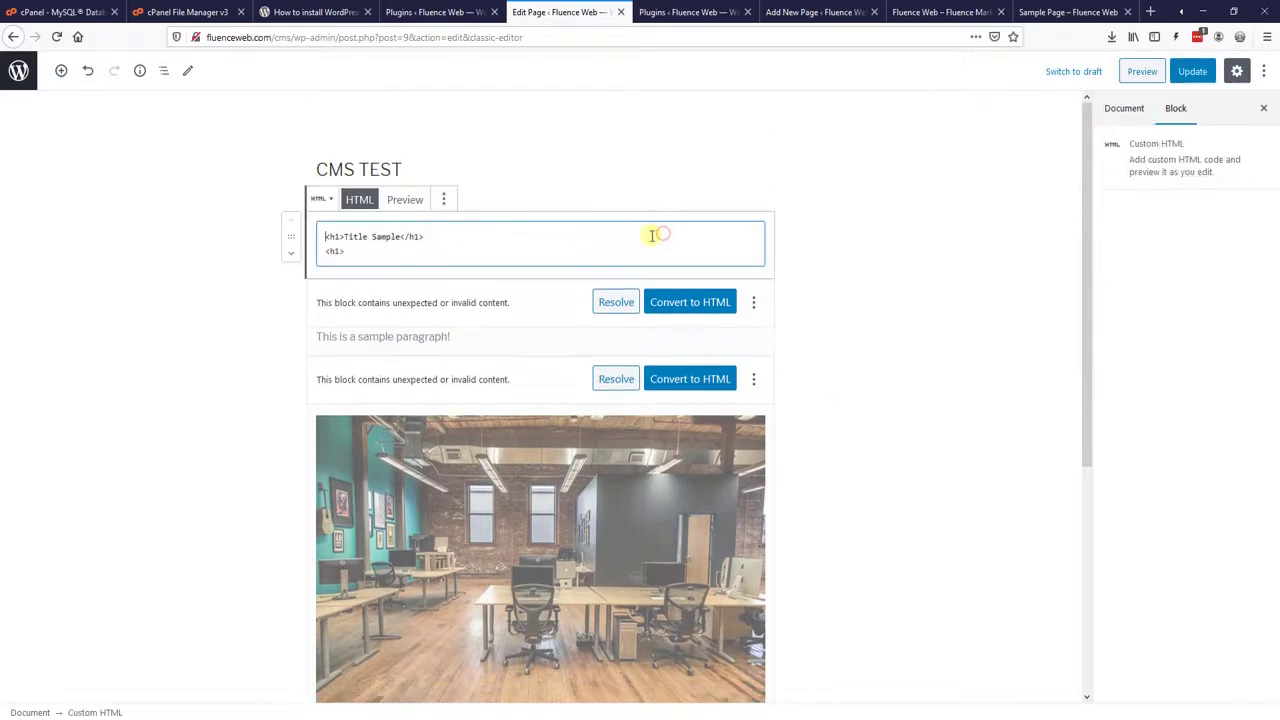
click(614, 302)
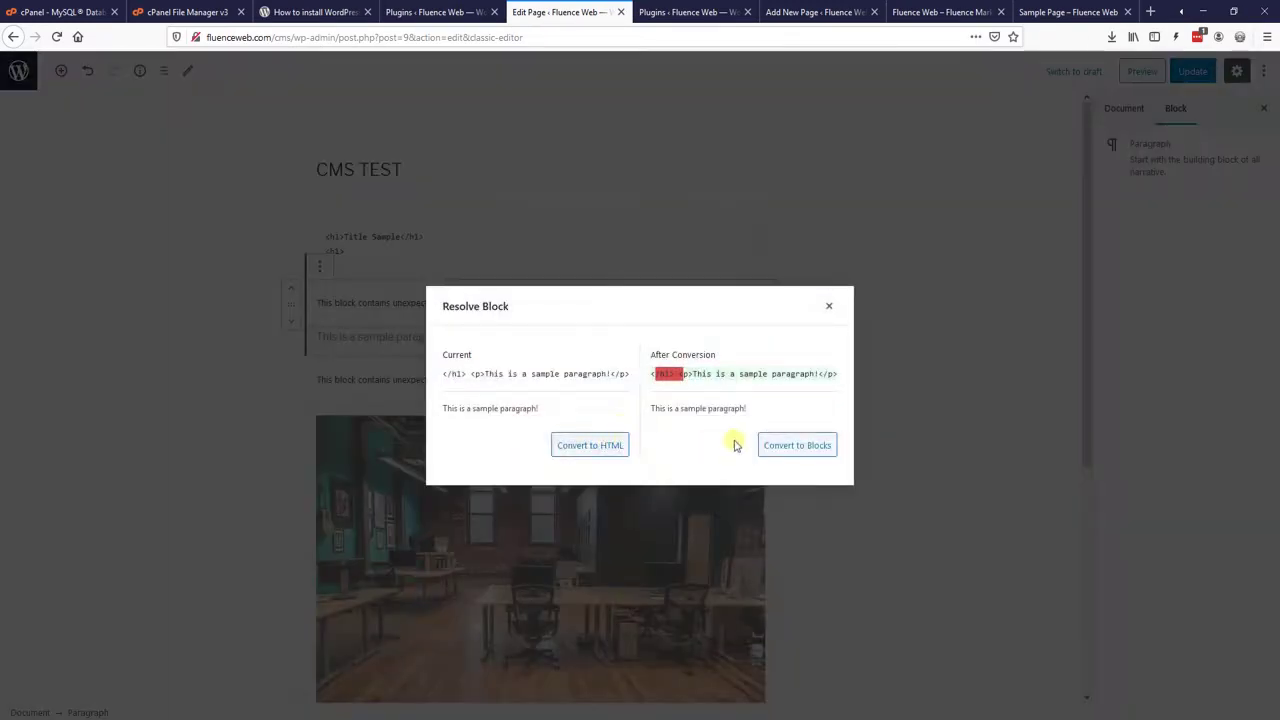
click(770, 445)
click(612, 339)
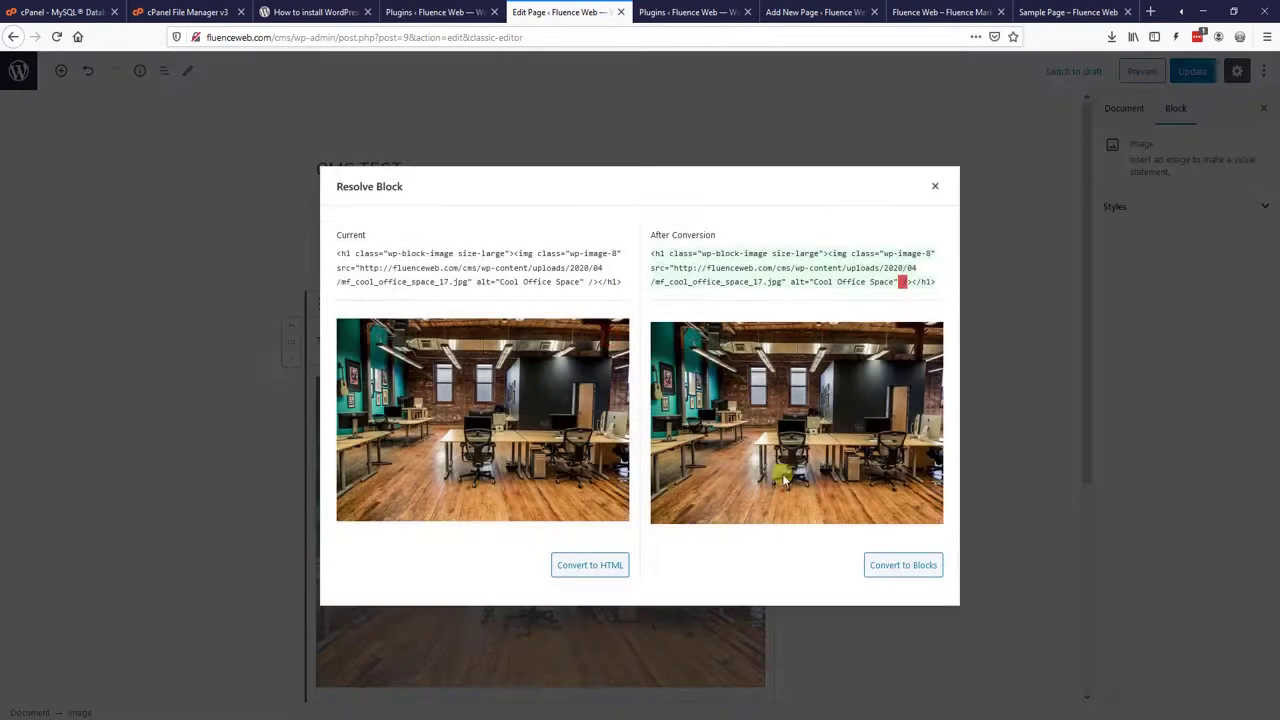
click(887, 563)
Step: Remove the stray <h1> tag from the second line of the Custom HTML block
click(563, 247)
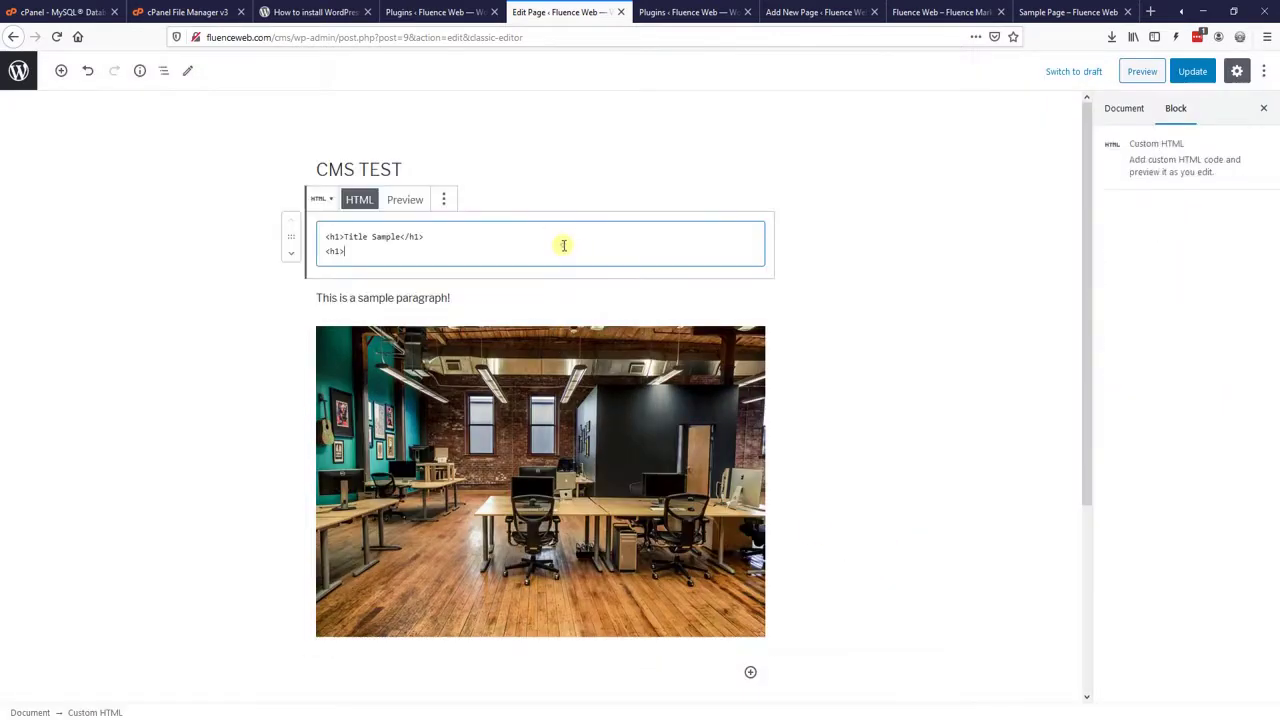
drag(430, 258, 333, 252)
key(BackSpace)
click(923, 274)
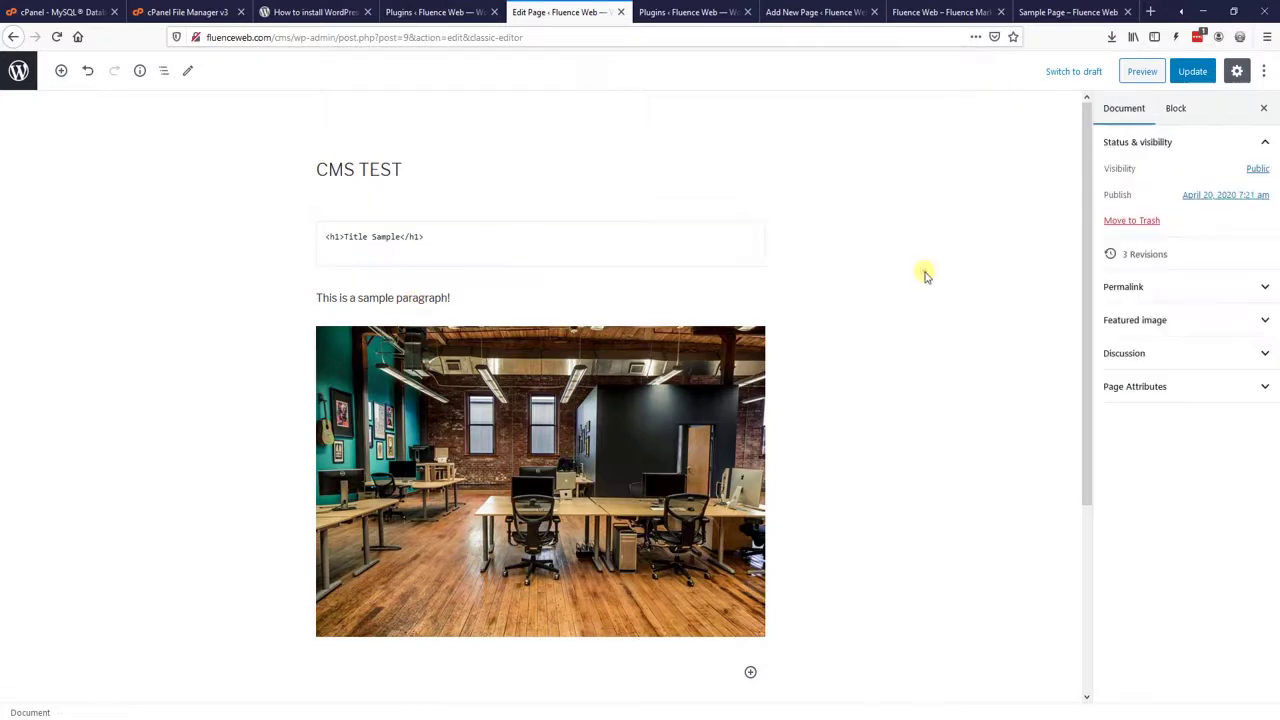
Step: Delete the Title Sample markup from the Custom HTML block, leaving the block empty
click(615, 232)
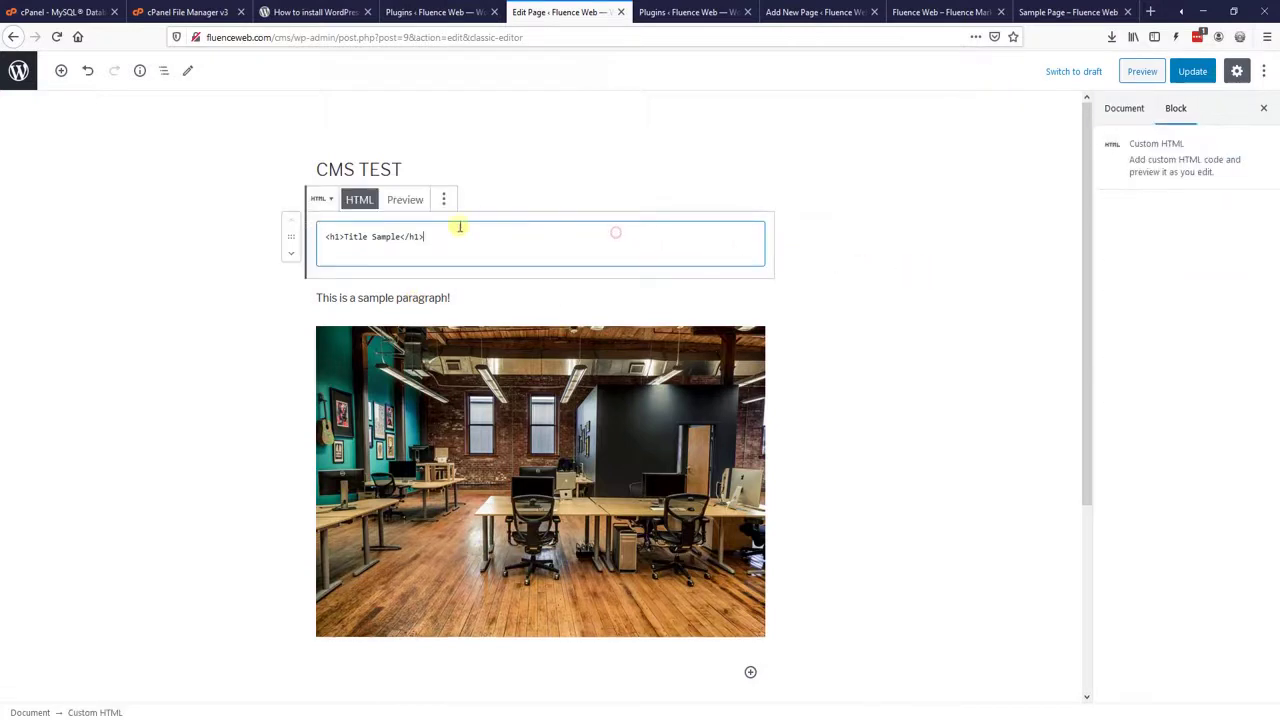
click(319, 200)
click(620, 298)
click(752, 243)
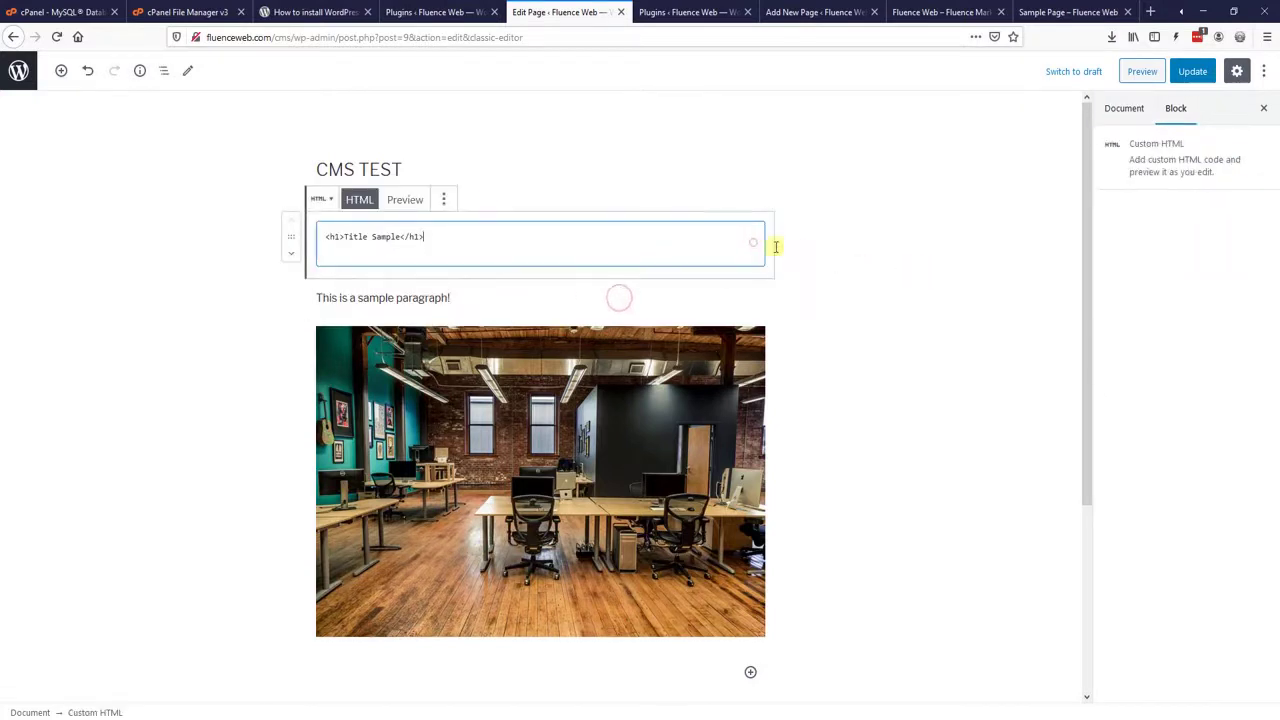
drag(642, 246, 189, 223)
key(BackSpace)
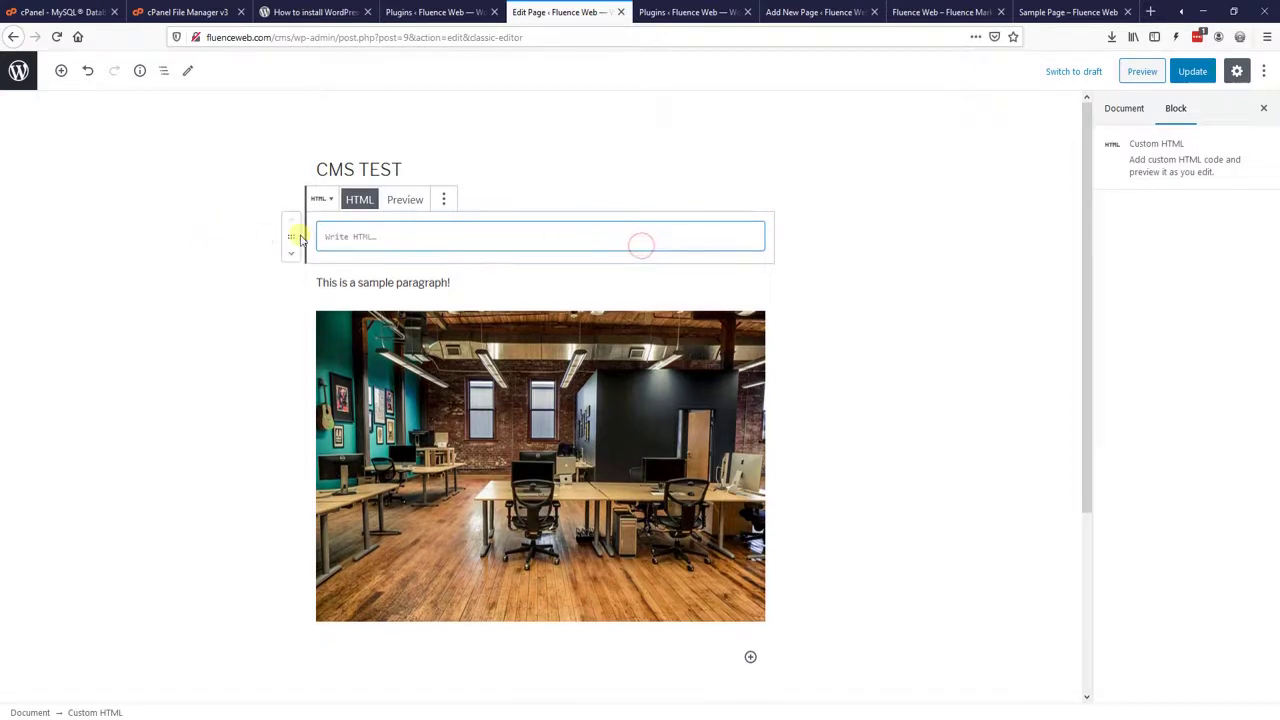
click(236, 311)
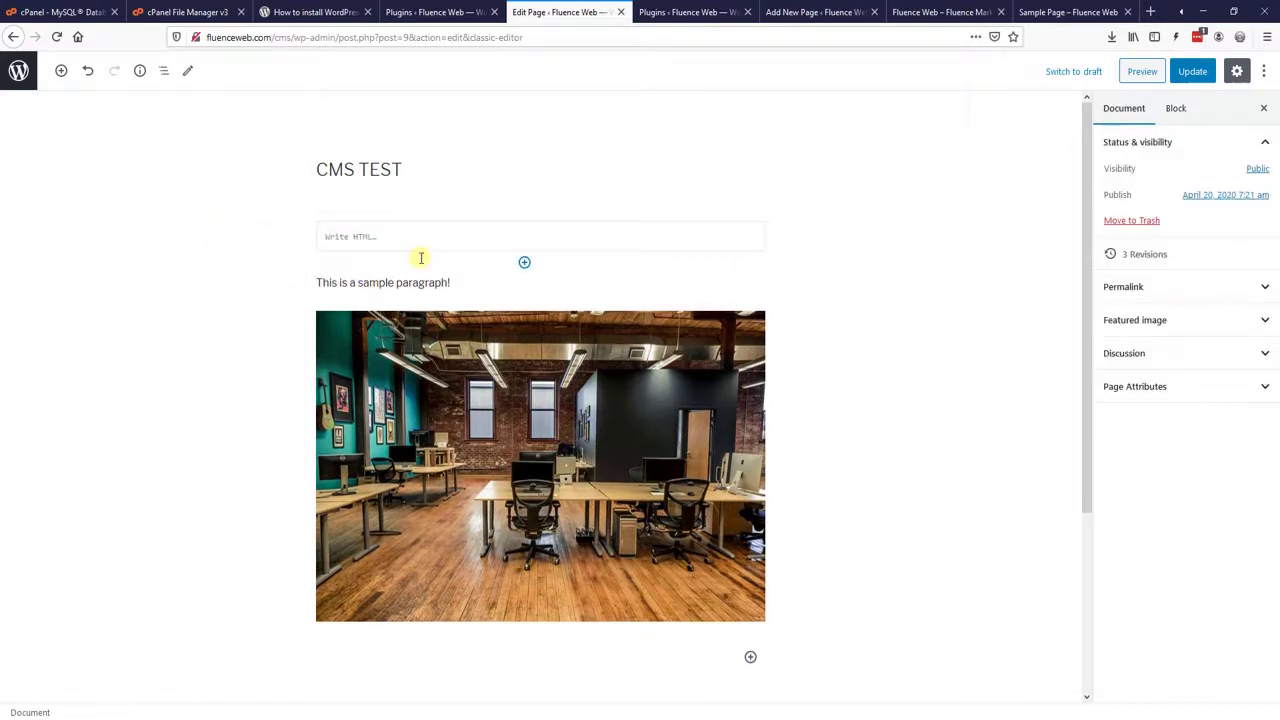
Step: Insert a Columns block with three equal columns below the office image
scroll(890, 420, down, 3)
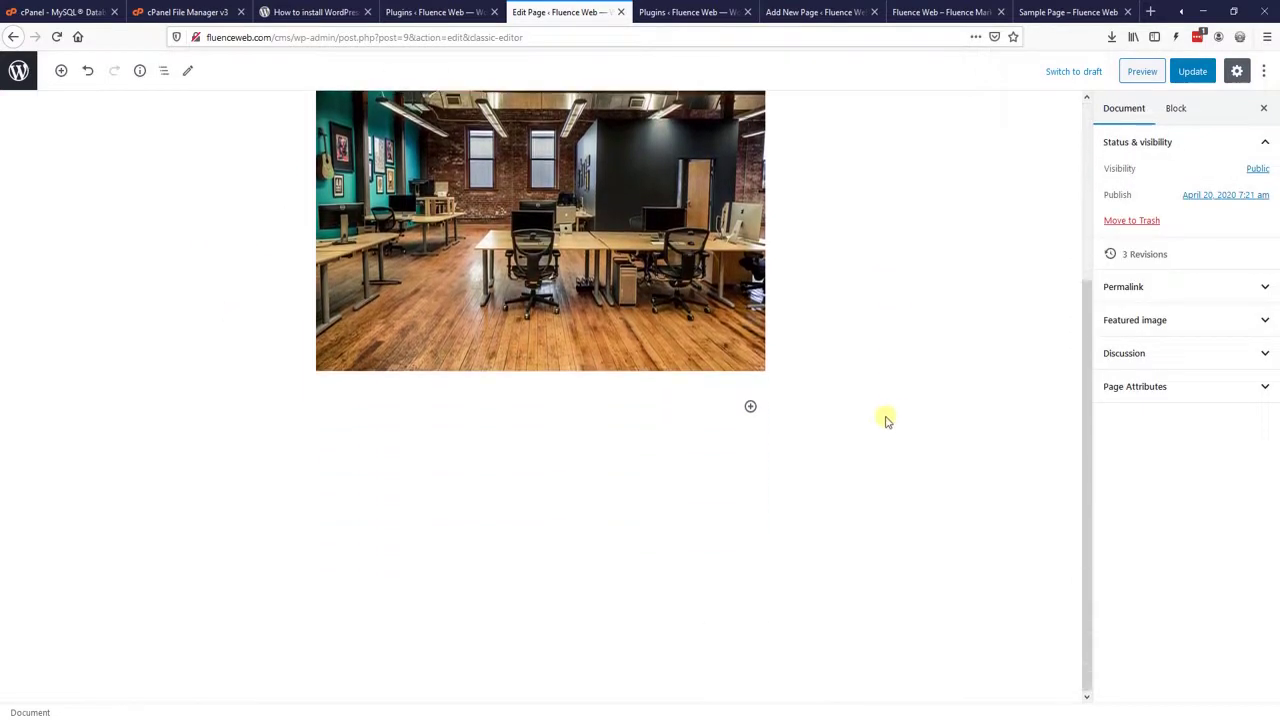
click(750, 406)
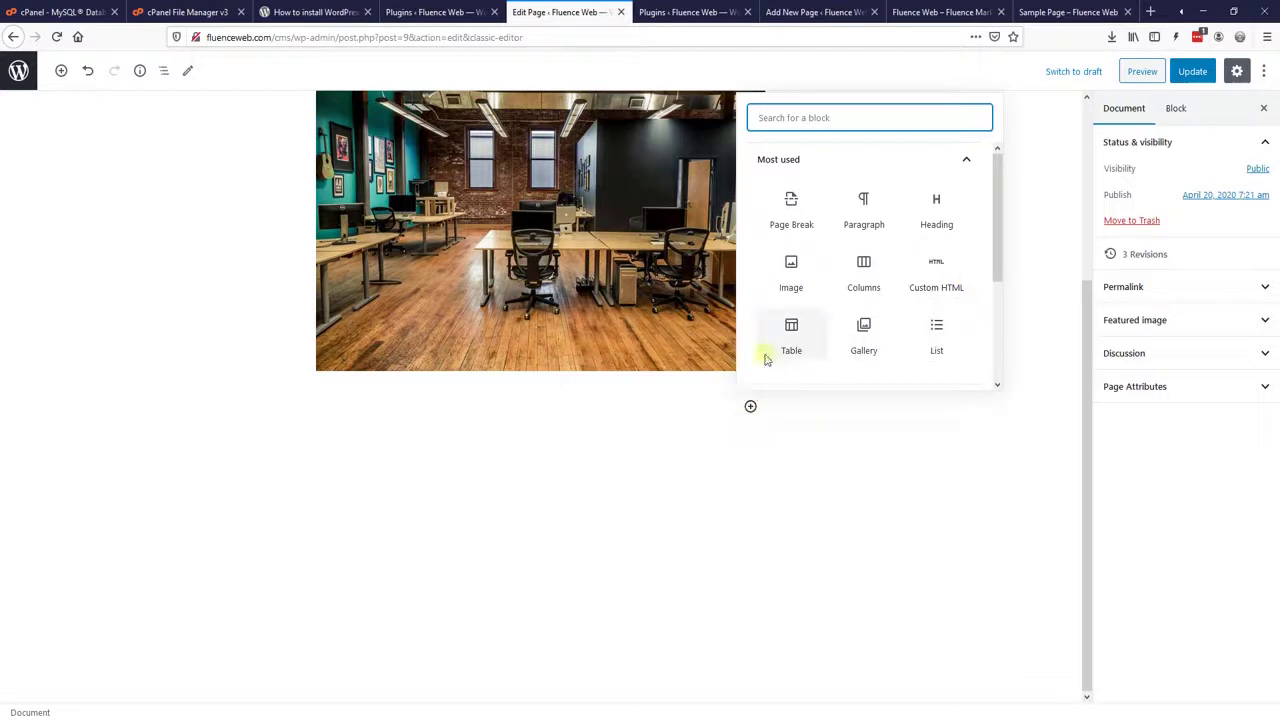
click(862, 275)
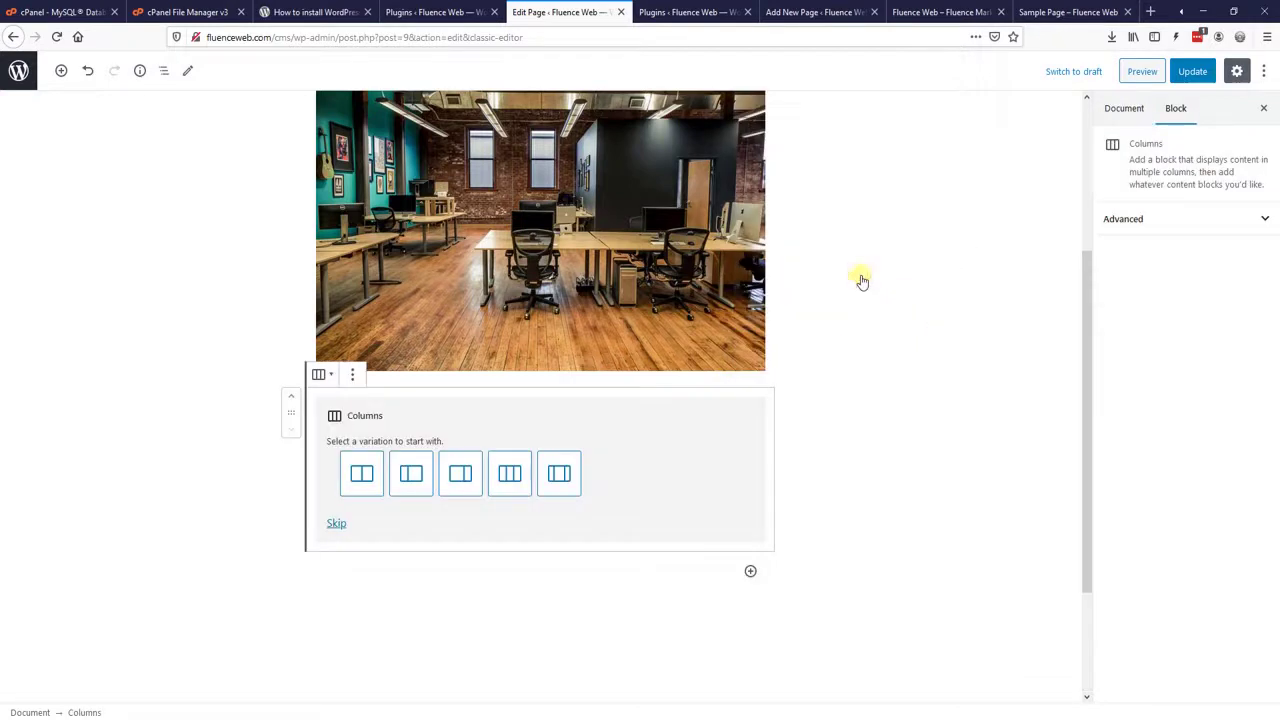
click(510, 480)
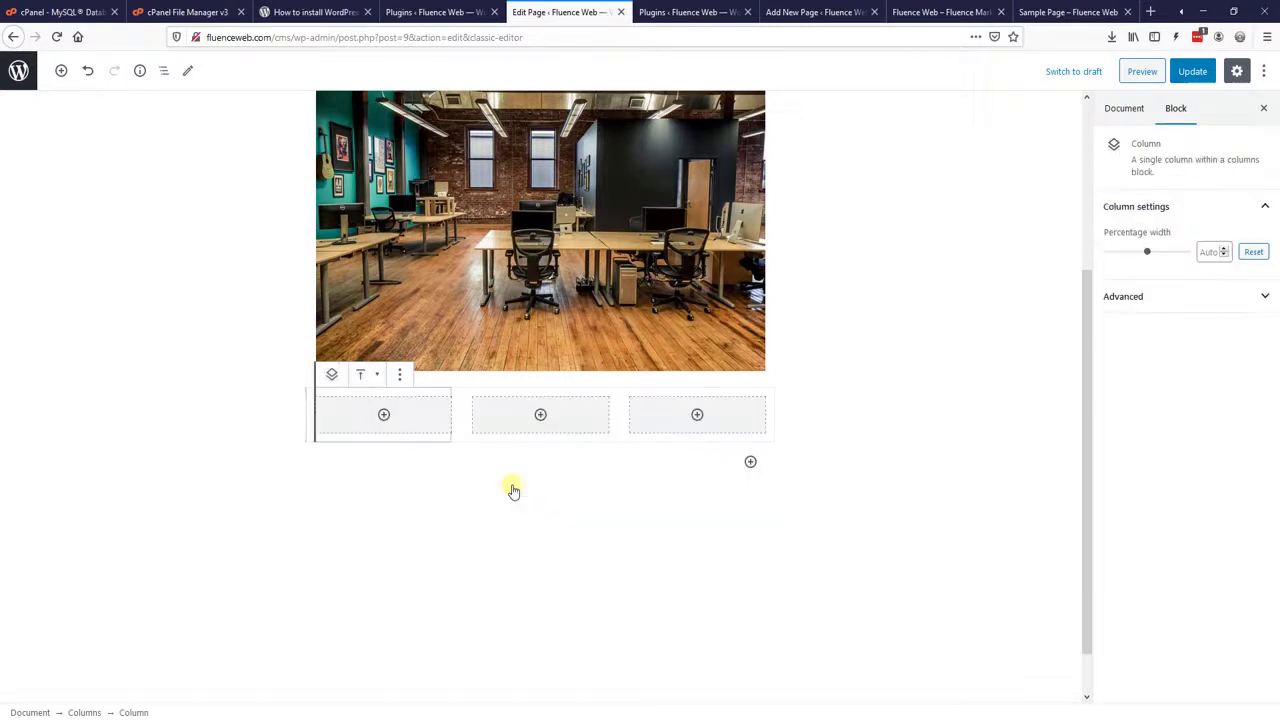
click(440, 546)
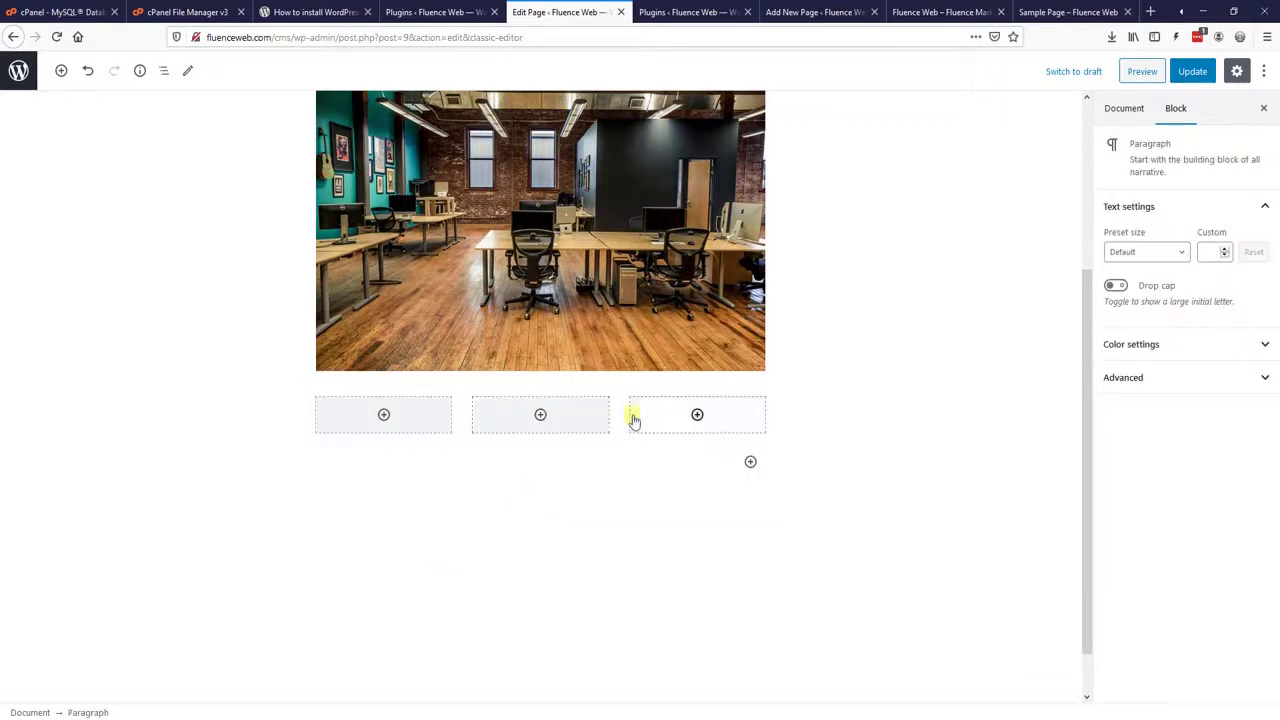
Step: Add the headings Hobby 1 in the first column and Hobby 2 in the second column
click(385, 415)
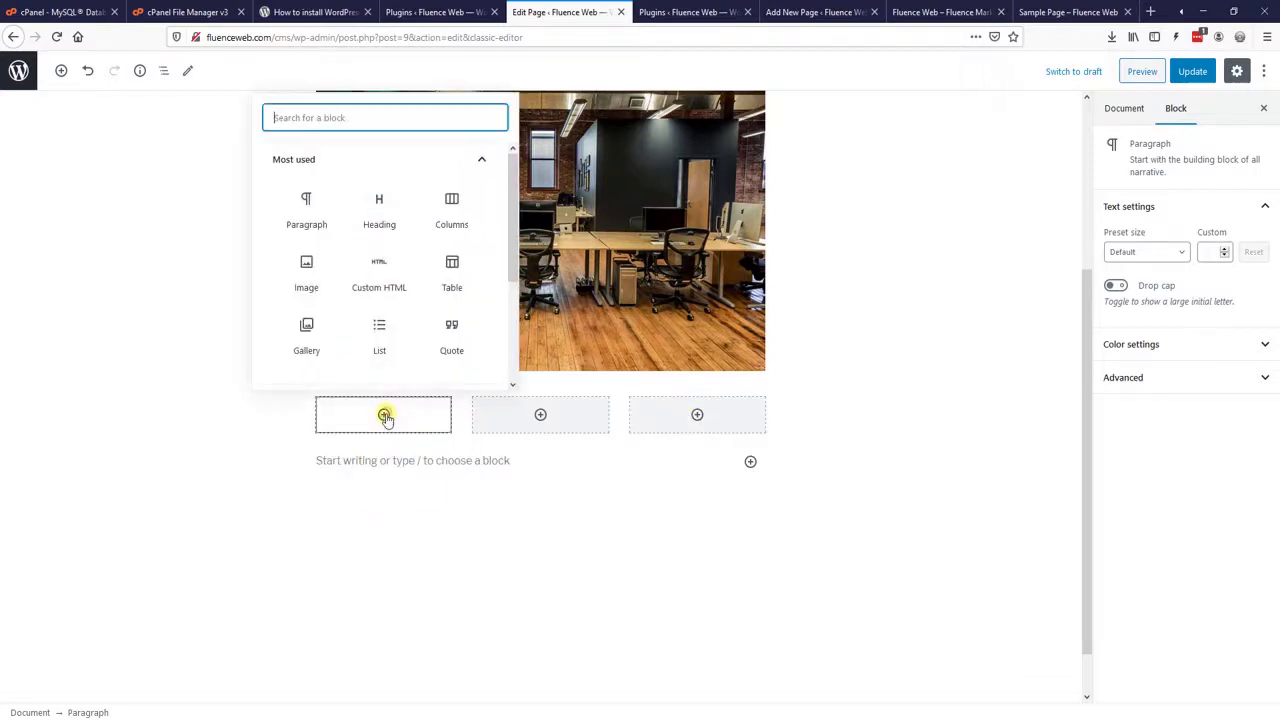
click(378, 212)
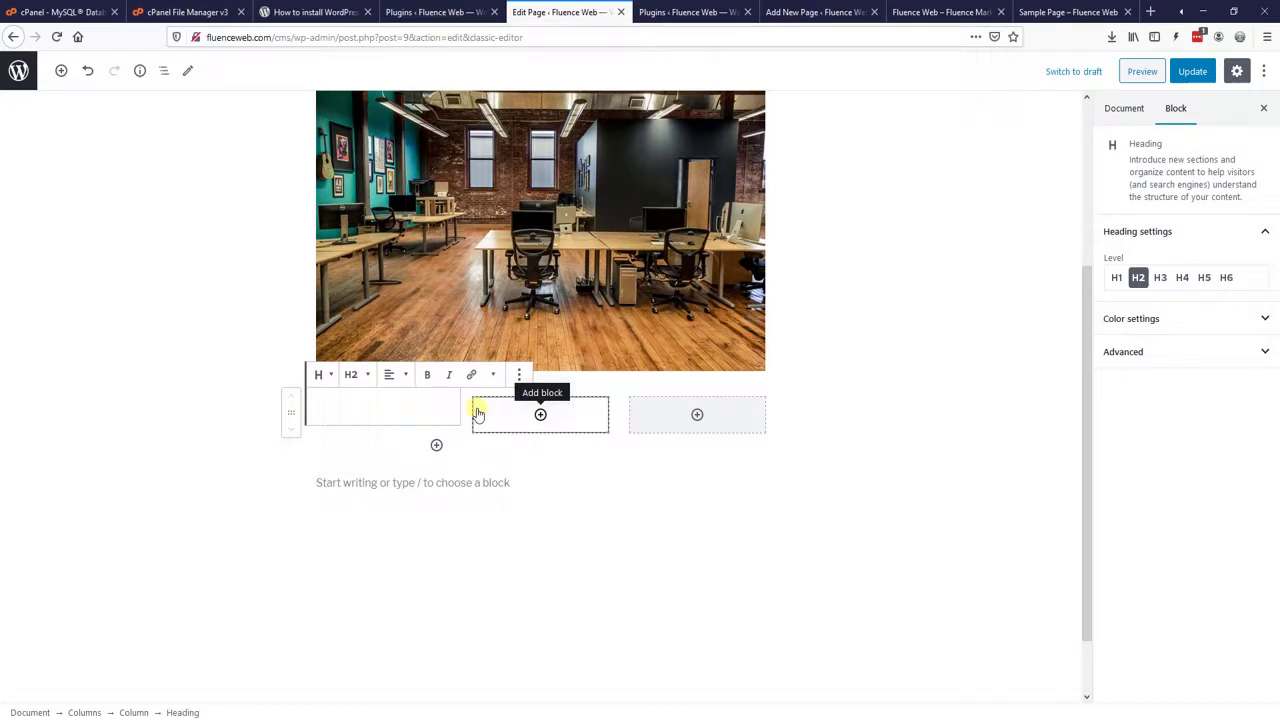
text(HJo)
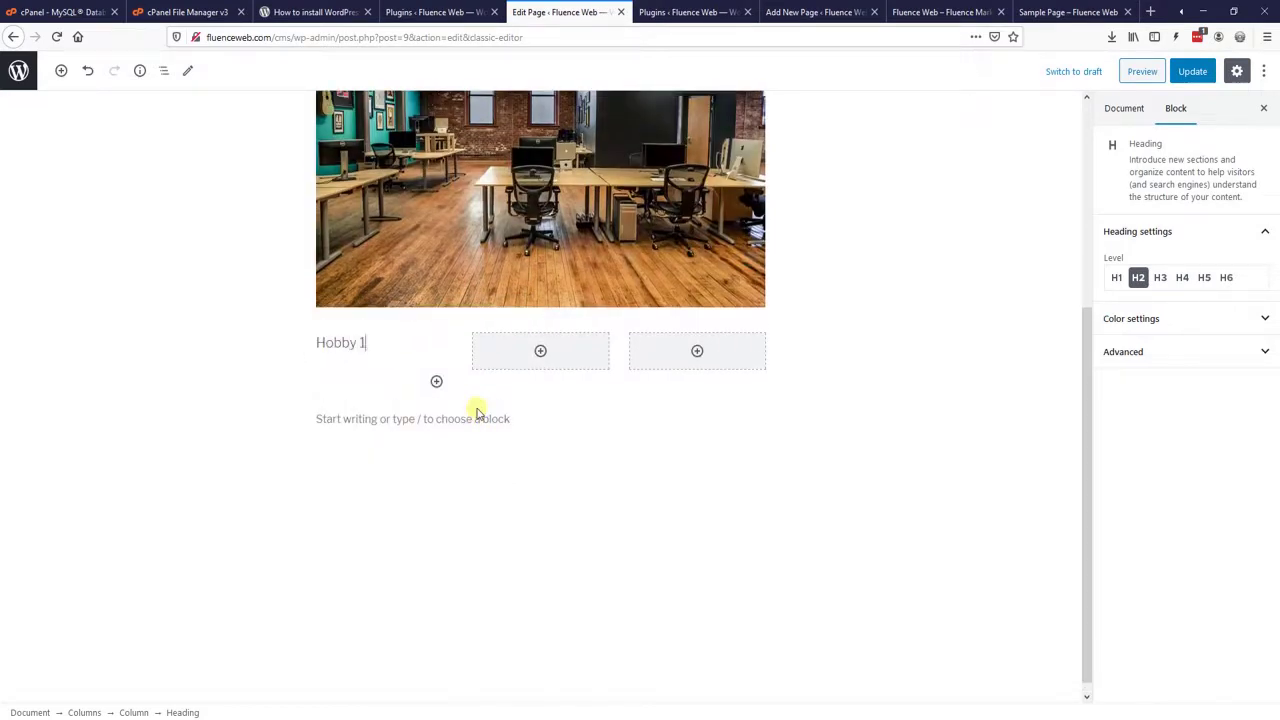
click(540, 351)
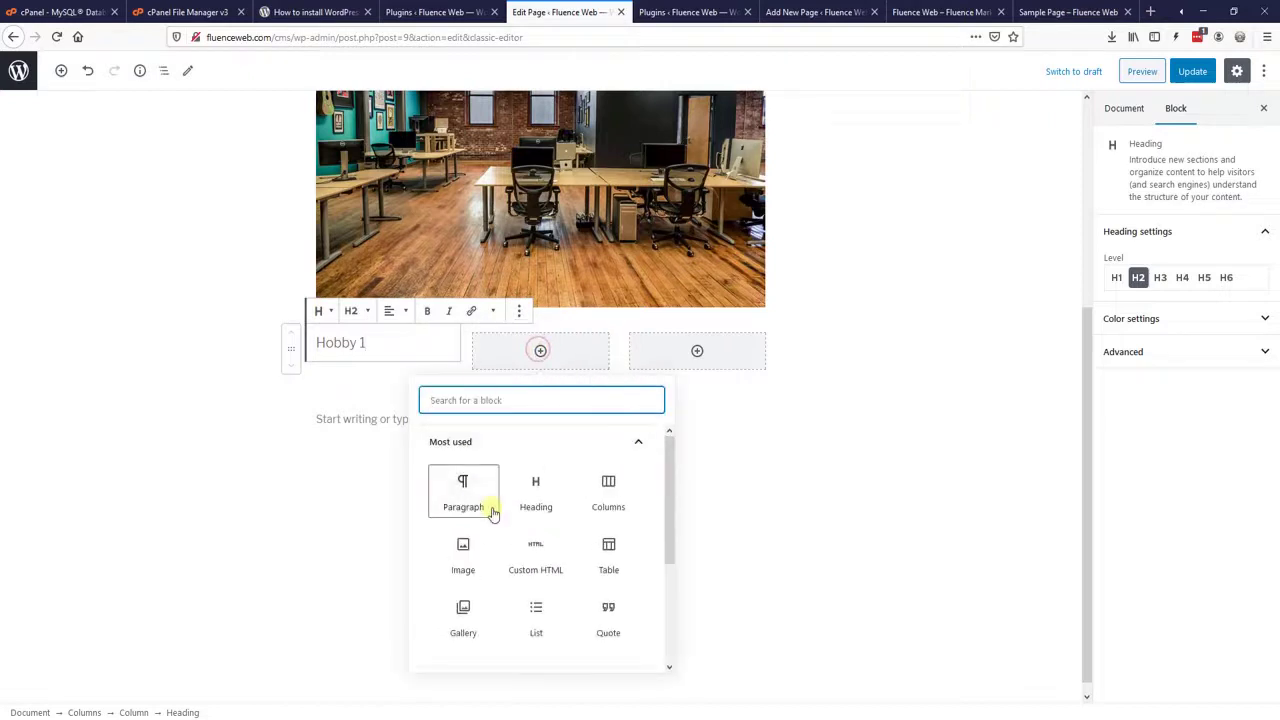
click(532, 502)
text(Hobby 2)
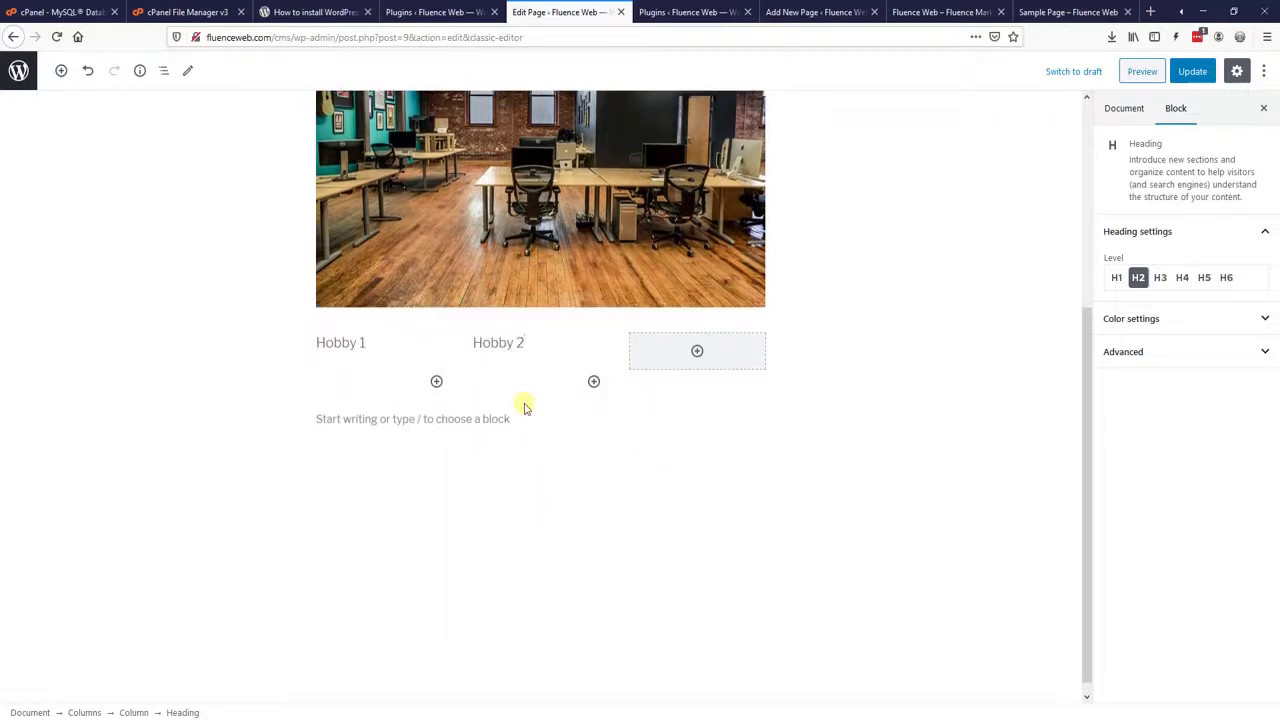
click(583, 494)
Step: Add the heading Hobby 3 in the third column
click(697, 351)
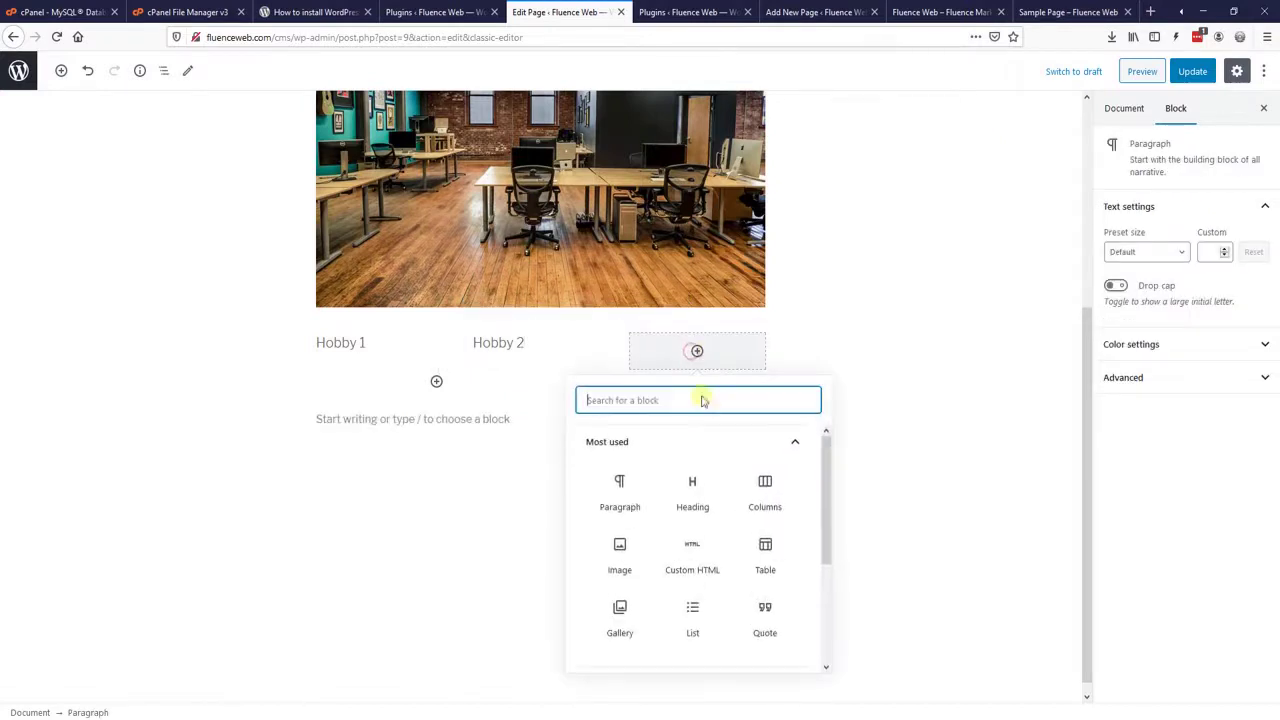
click(693, 482)
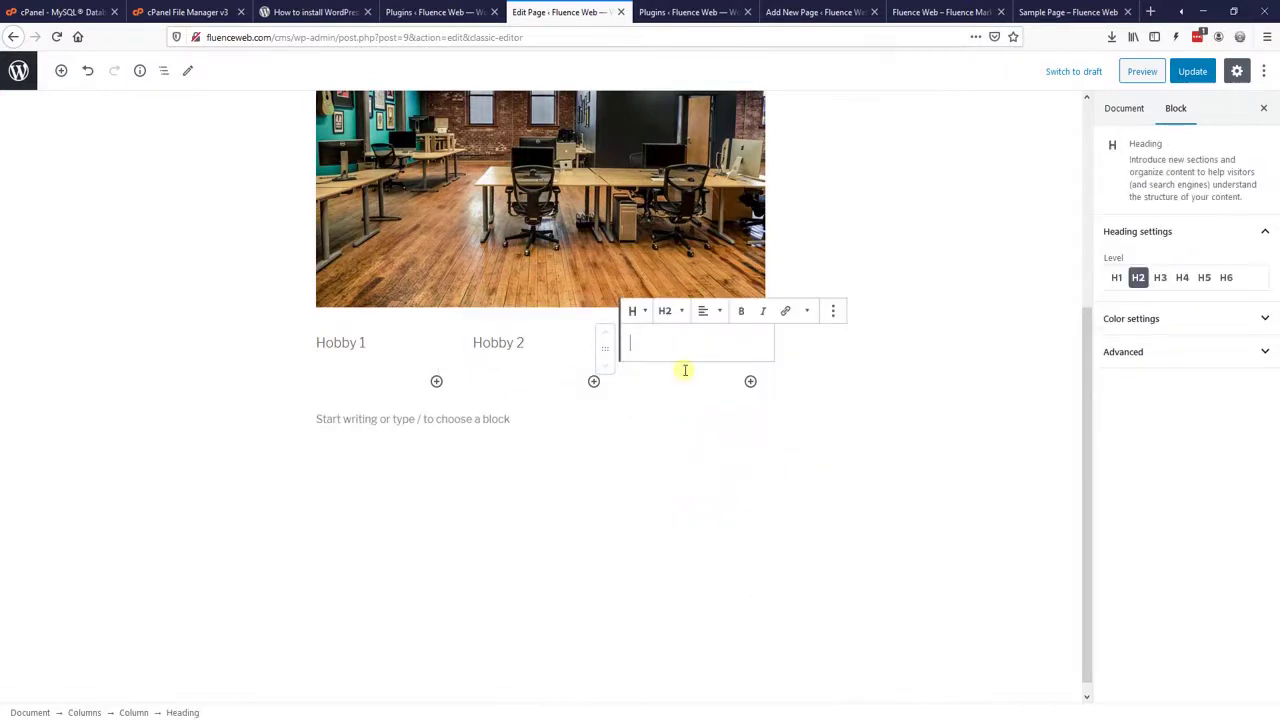
text(Hobby 3)
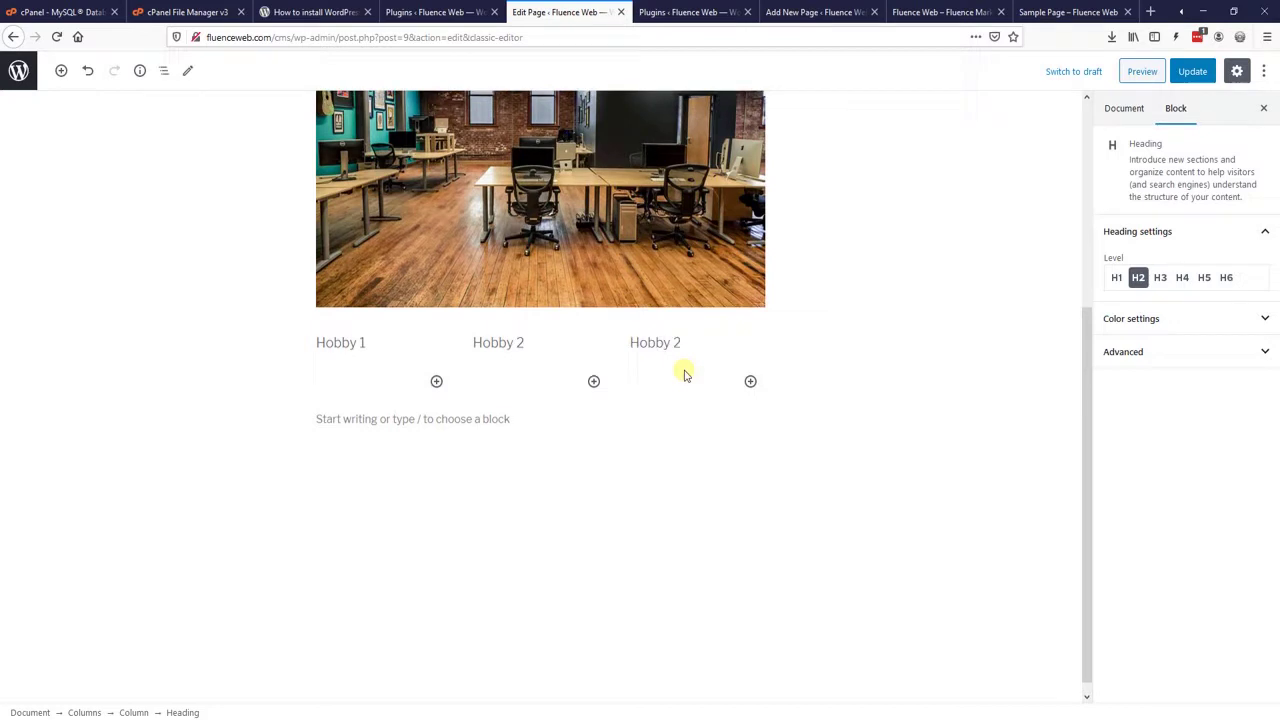
key(Return)
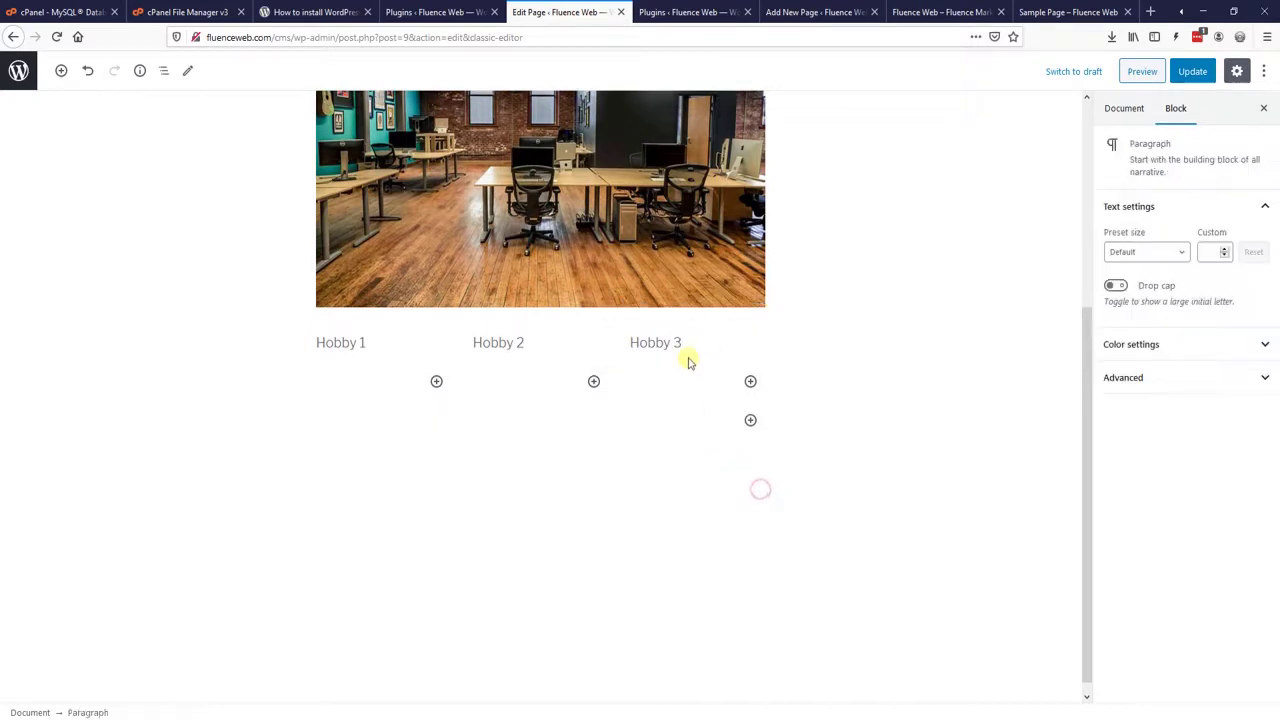
key(BackSpace)
Step: Insert a List block below the Hobby 3 heading in the third column
click(750, 381)
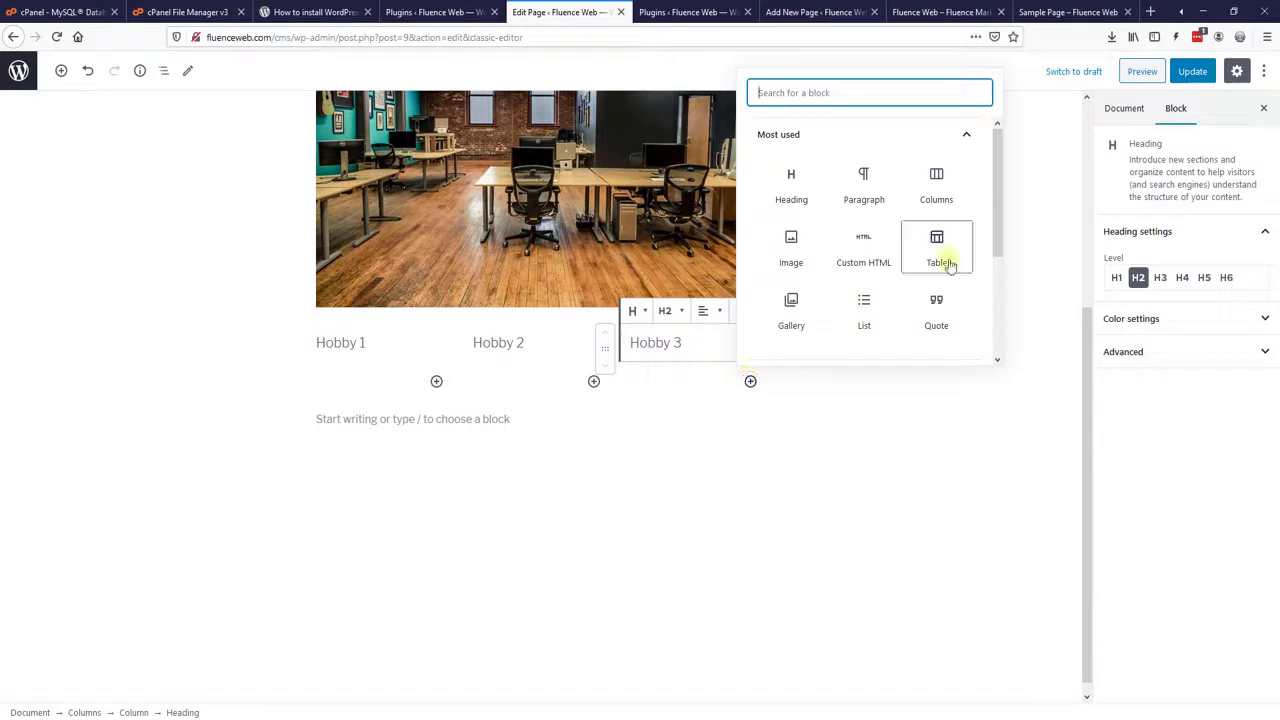
scroll(957, 266, down, 2)
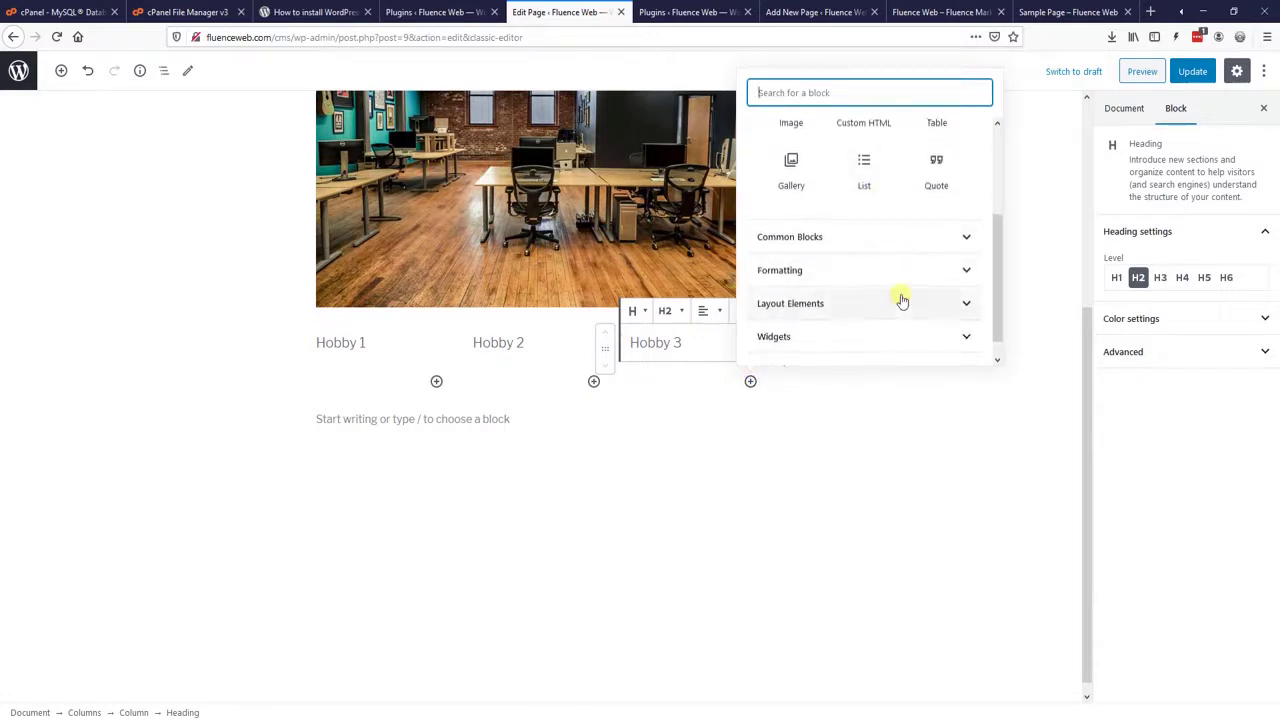
scroll(900, 297, up, 2)
click(866, 318)
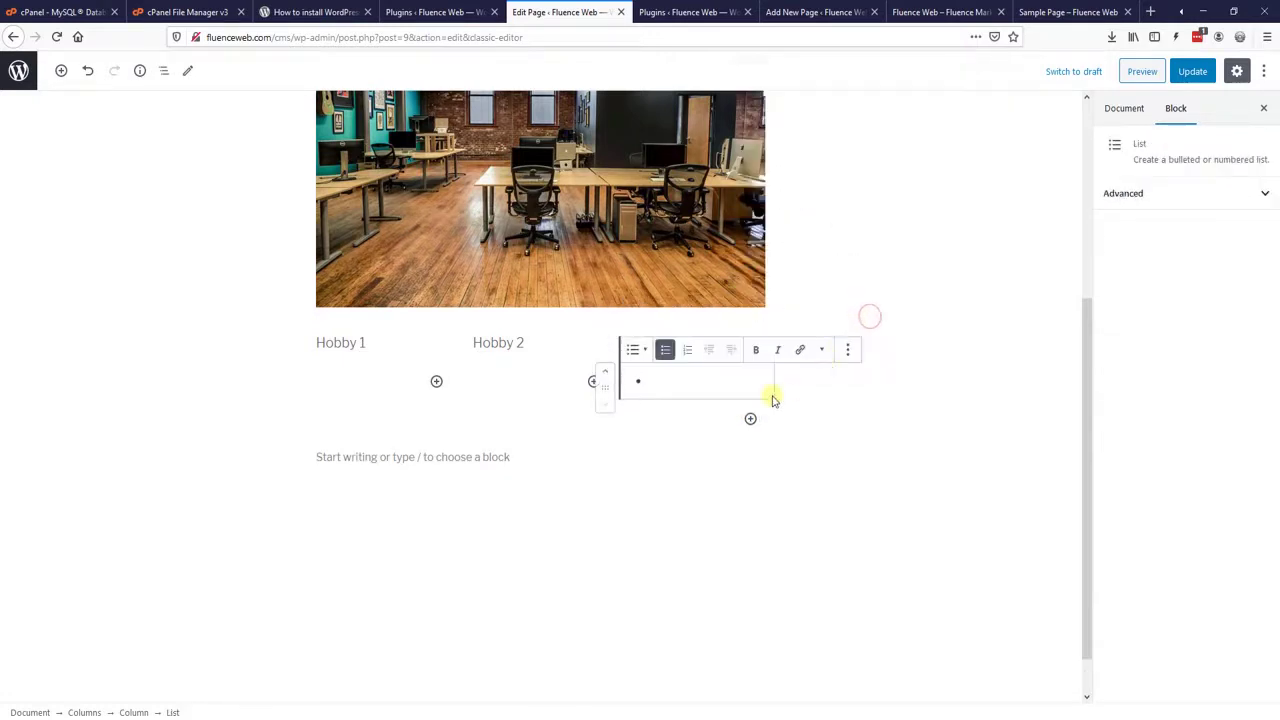
scroll(742, 405, down, 1)
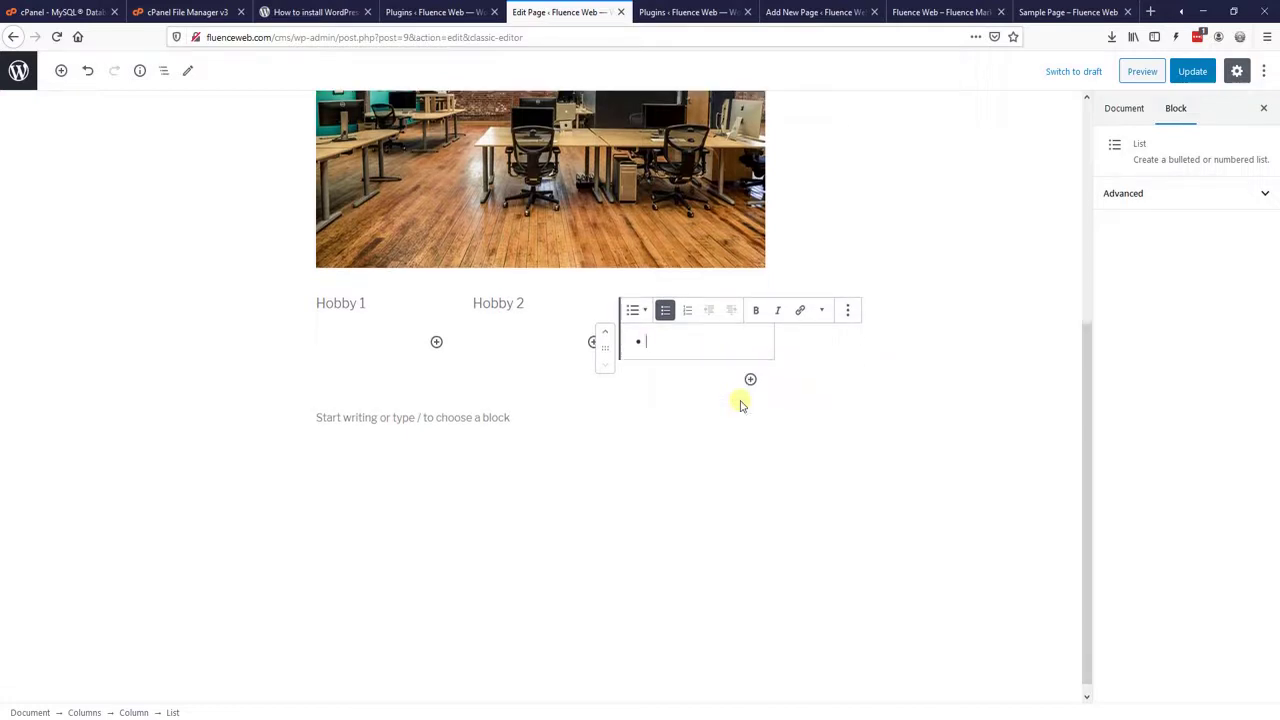
Step: Fill the Hobby 3 bulleted list with the entries Item 1, Item 2 and Item 3
text(Item)
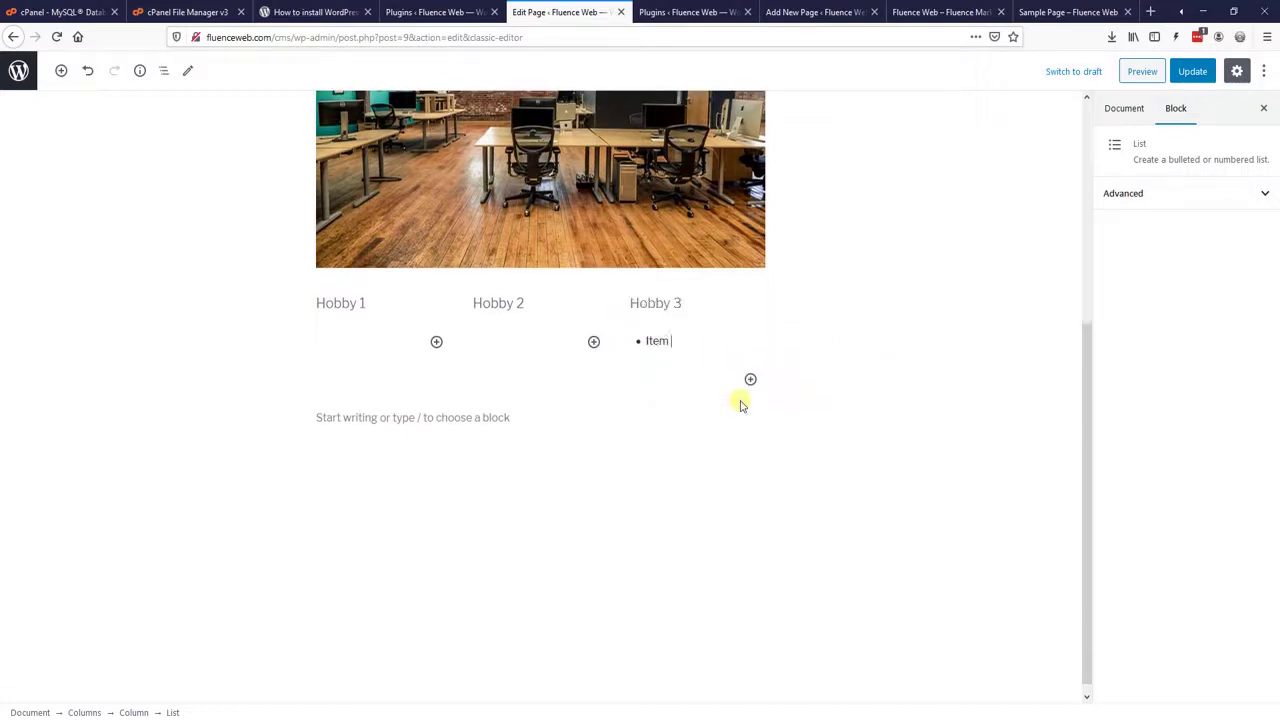
text( 1)
key(Return)
text(Item)
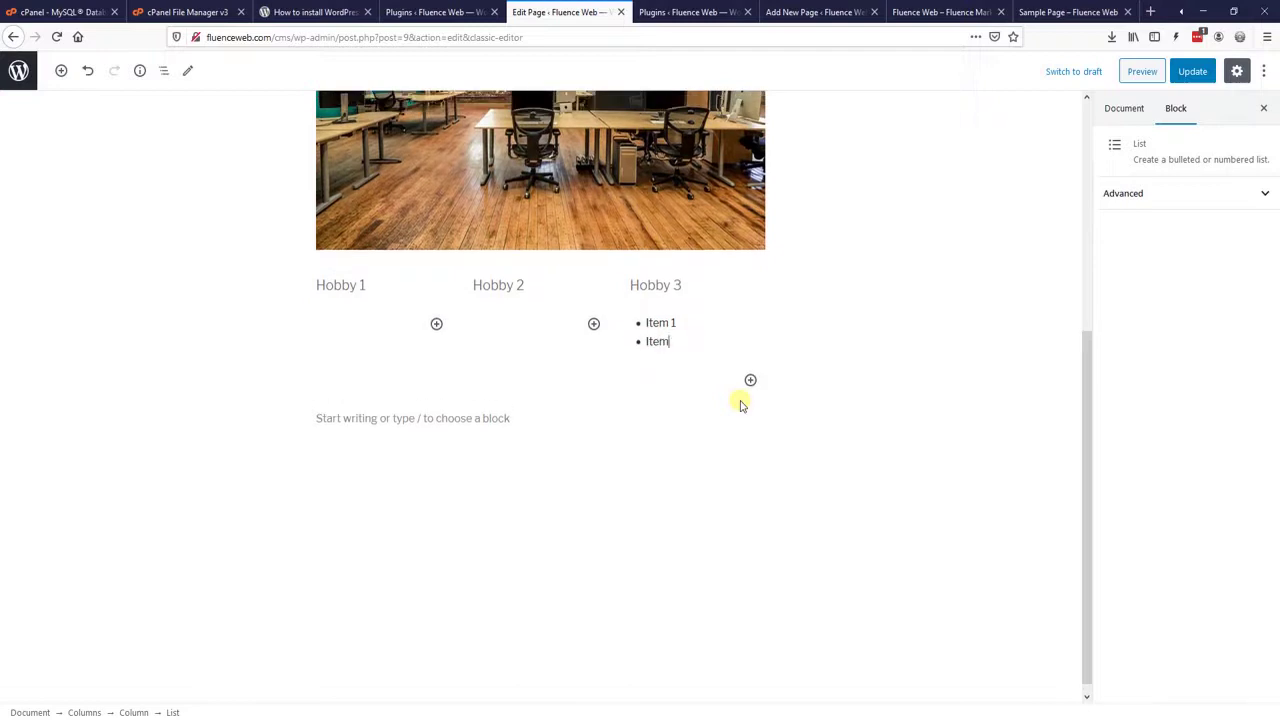
text( 2)
key(Return)
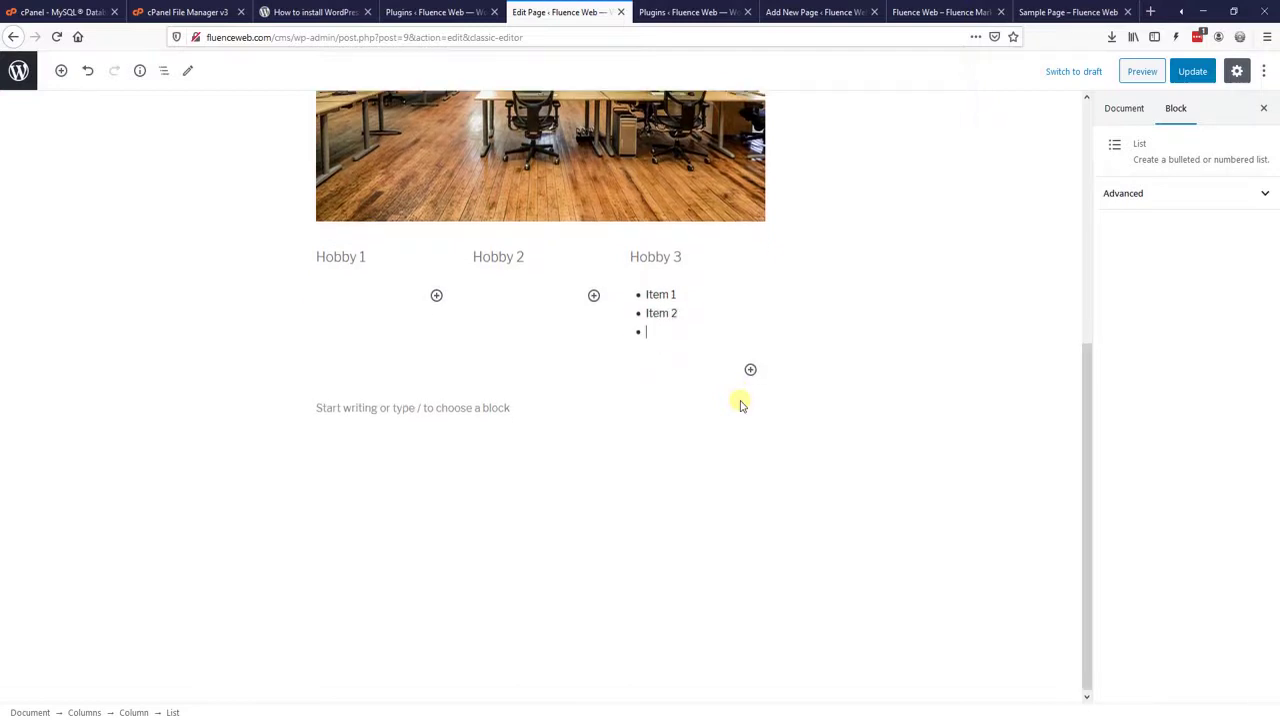
text(Item 3)
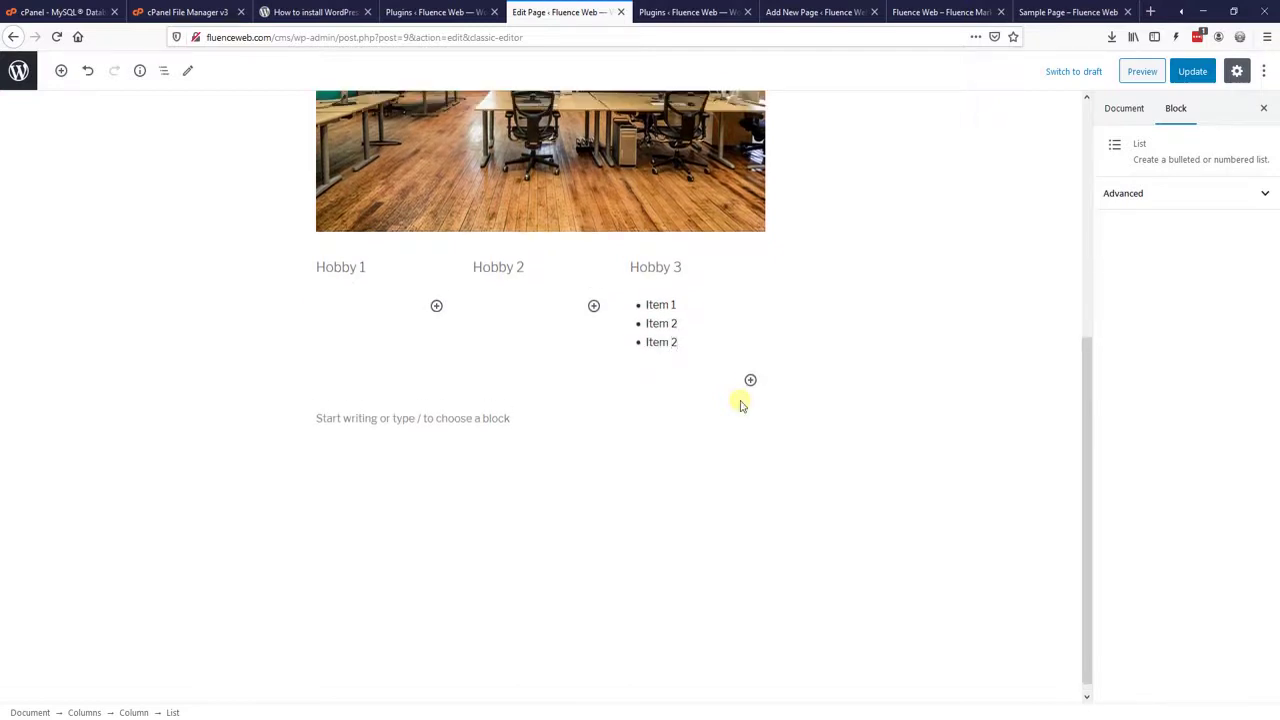
click(760, 412)
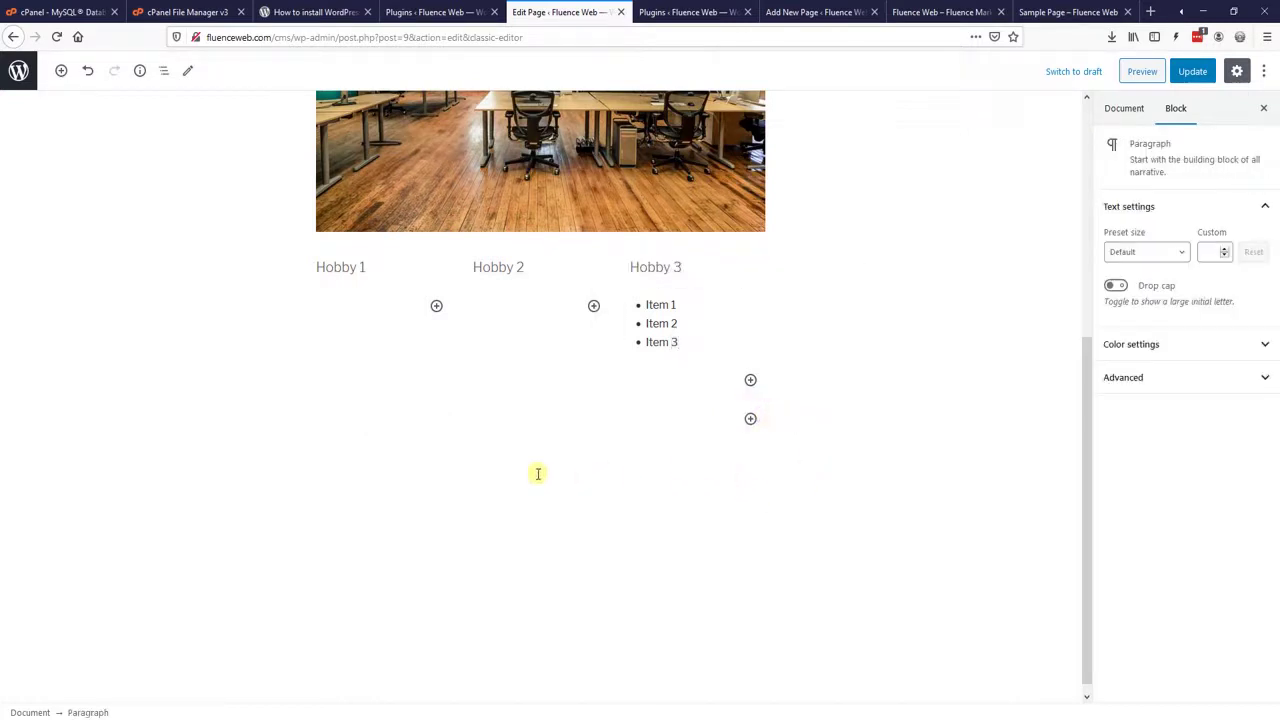
Step: Insert a table with 2 columns and 2 rows below the Hobby 2 heading
click(594, 305)
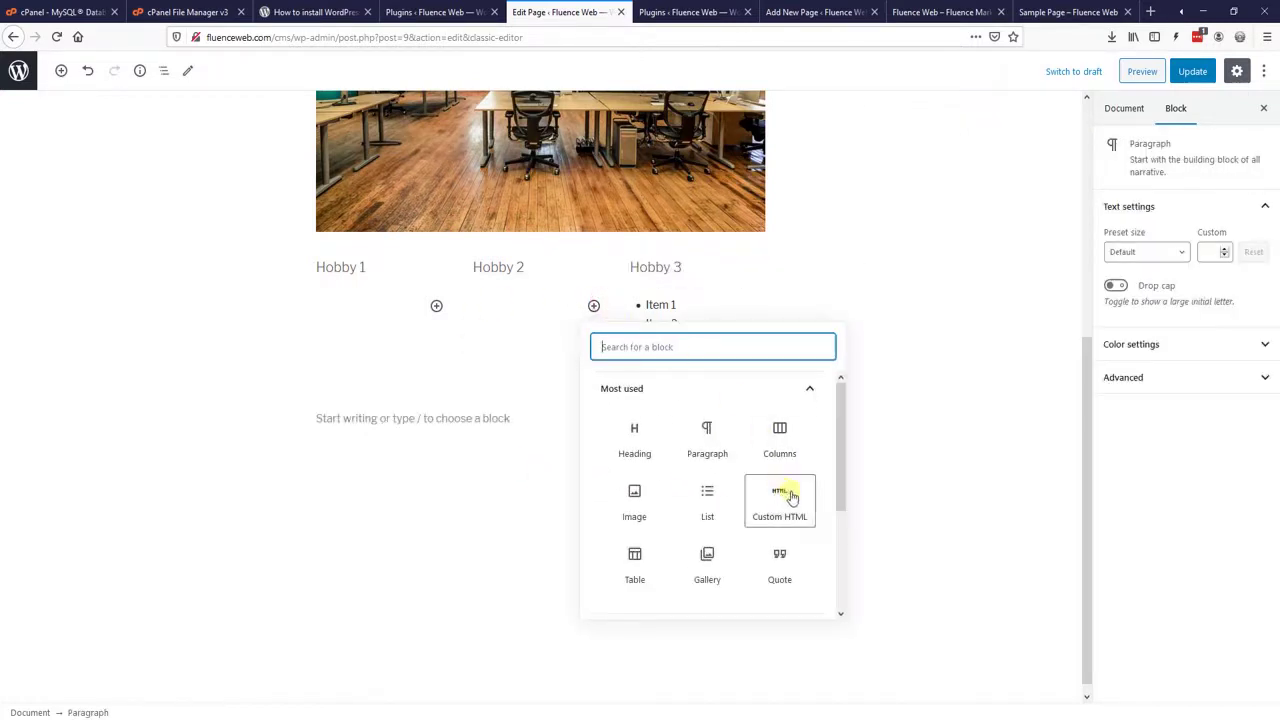
scroll(786, 491, down, 3)
scroll(791, 495, down, 1)
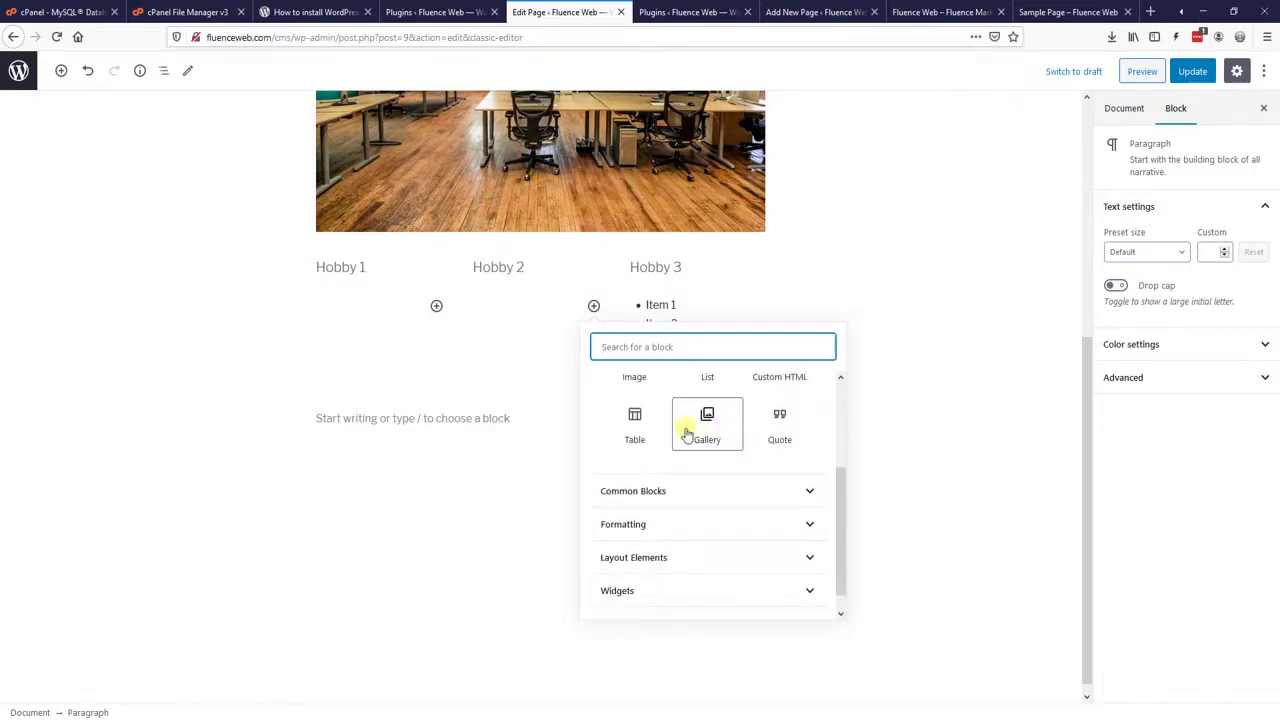
click(636, 424)
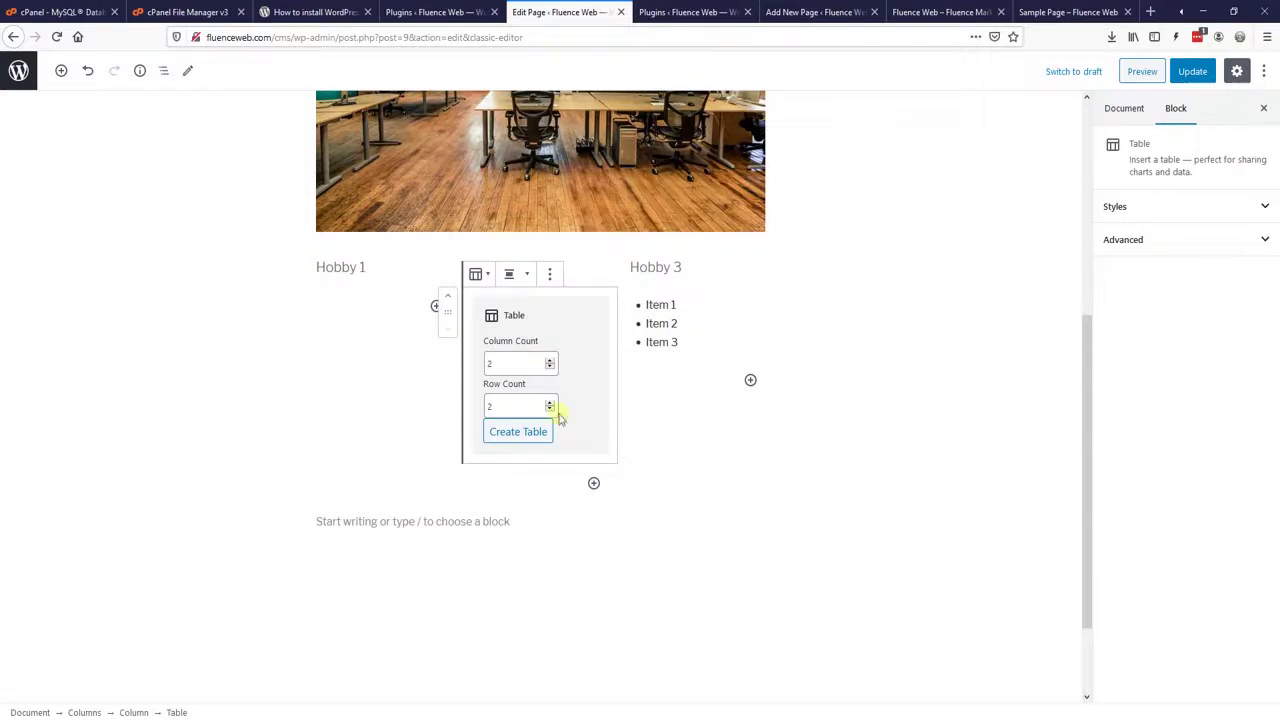
click(519, 436)
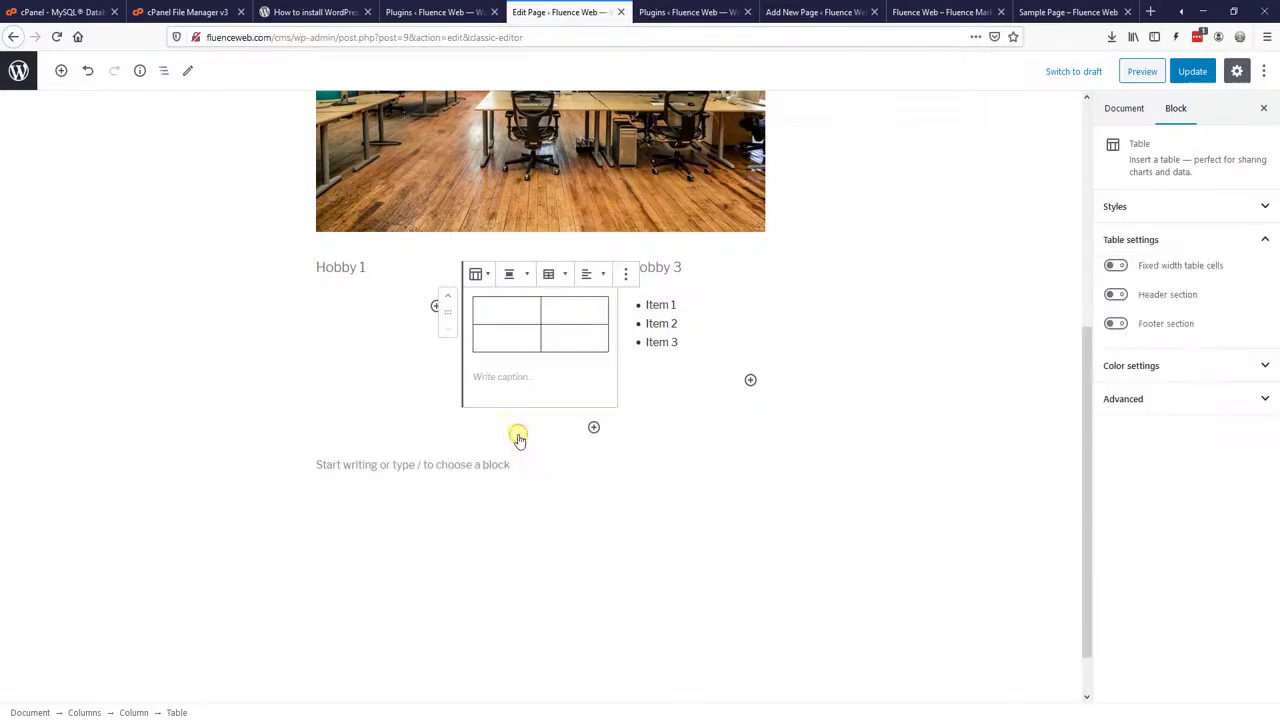
Step: Add a Gallery block below the Hobby 1 heading containing the office image from the media library
click(383, 414)
click(436, 306)
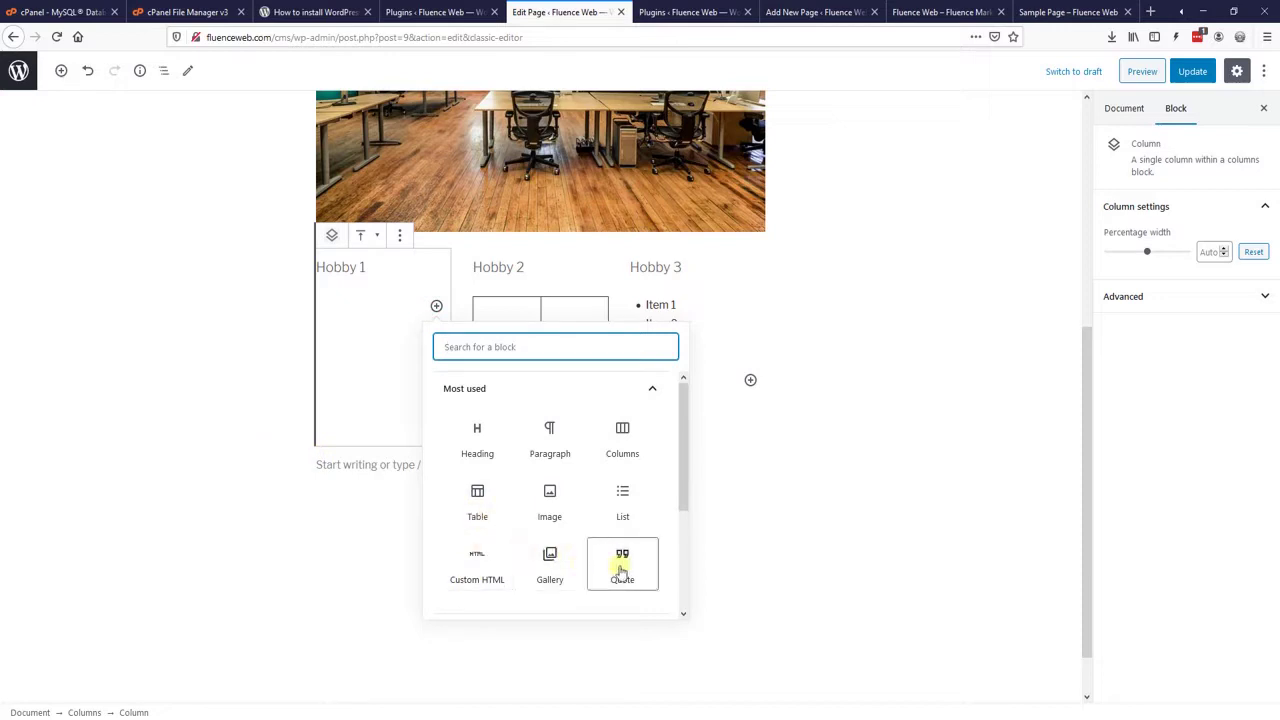
click(560, 577)
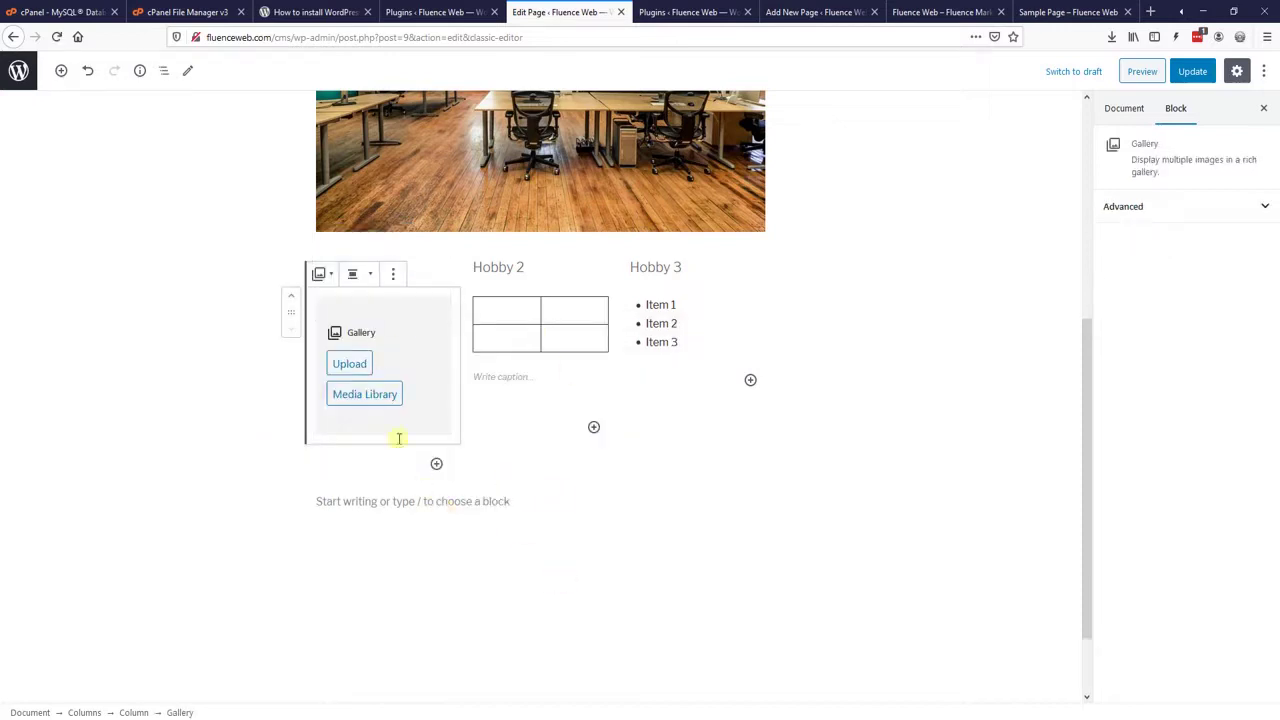
click(343, 395)
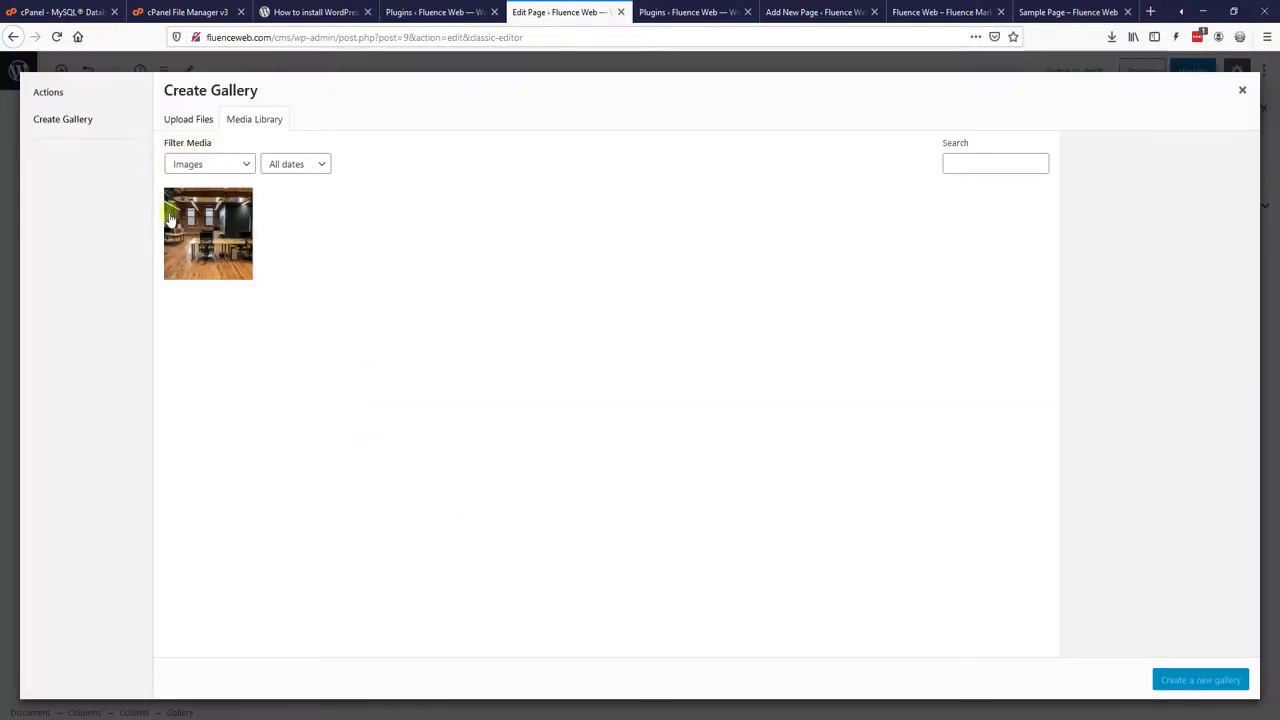
click(172, 215)
click(1190, 678)
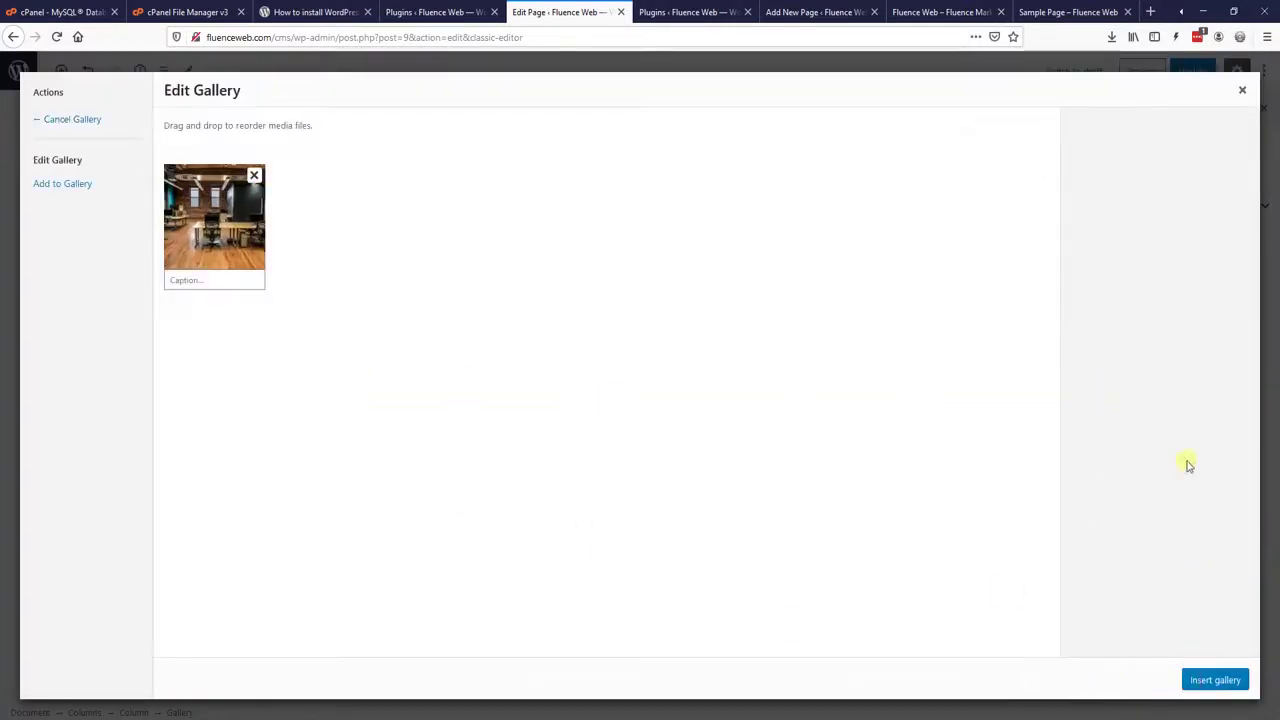
click(1200, 680)
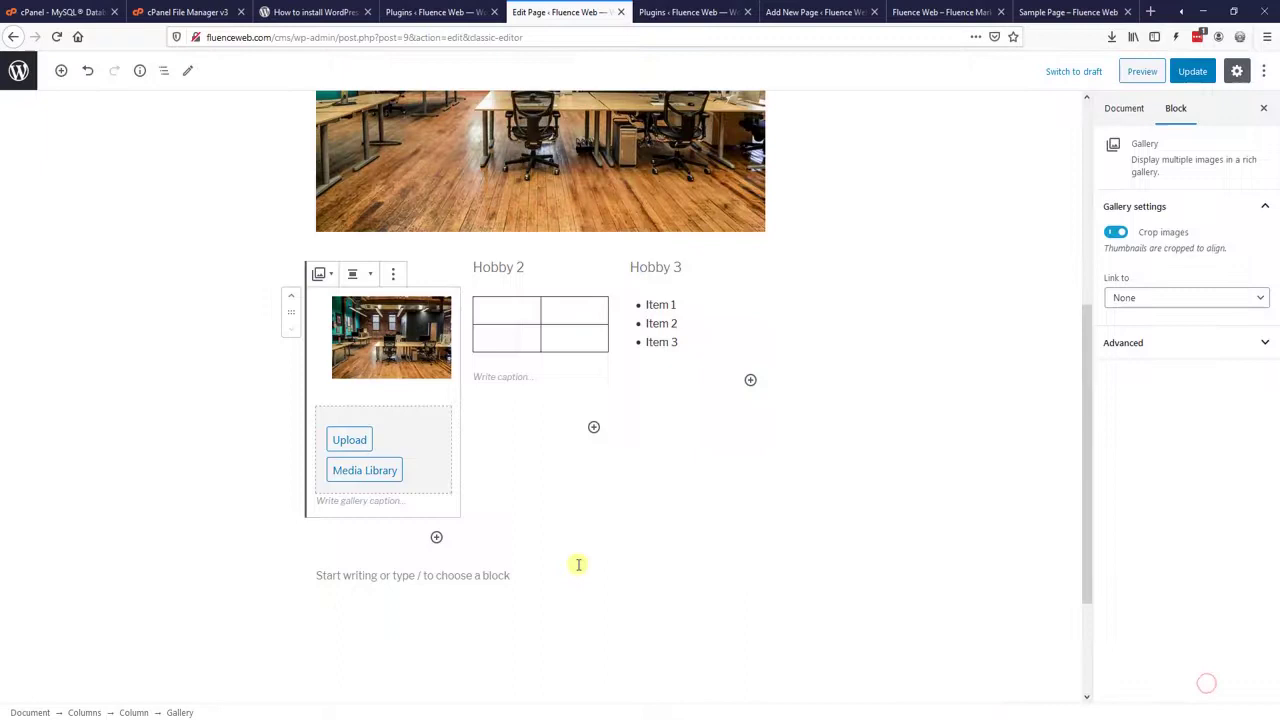
click(760, 540)
click(923, 374)
Step: Look over the finished hobby columns and update the published page
scroll(823, 563, up, 5)
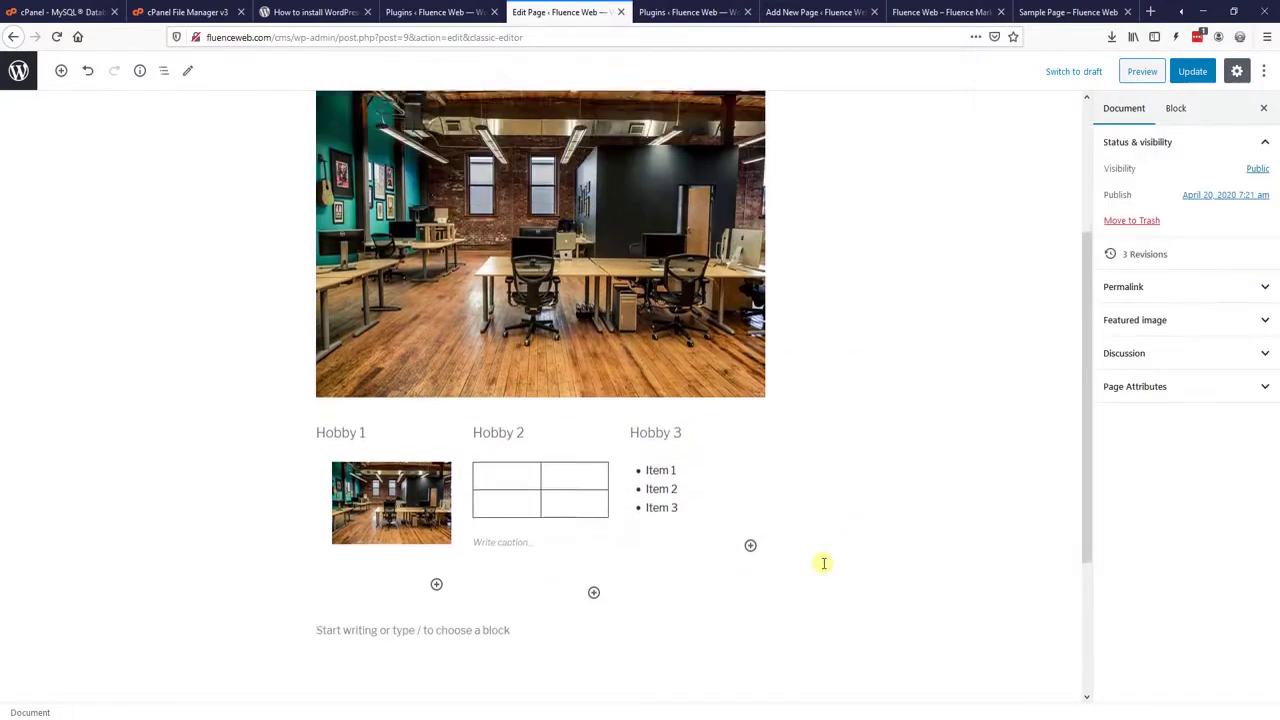
scroll(826, 568, down, 5)
click(1190, 72)
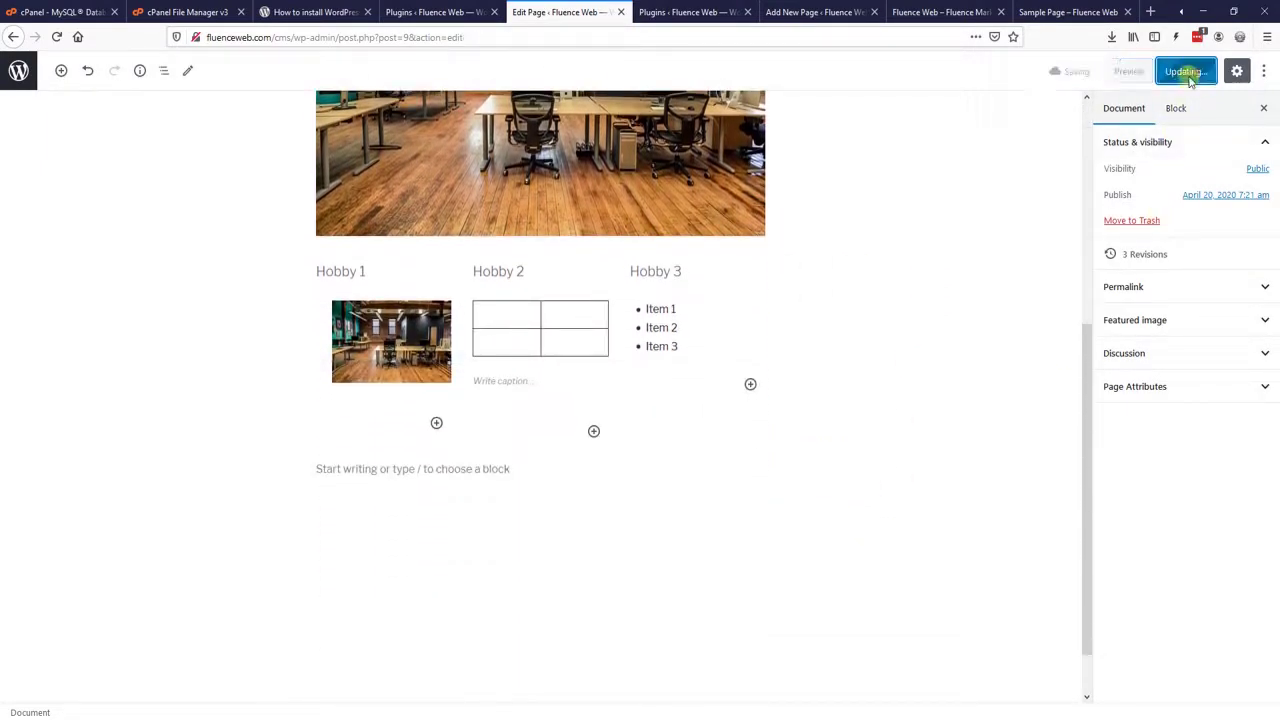
Step: Close the old Add New Page browser tab and review the hobby columns on the reloaded live homepage
click(803, 12)
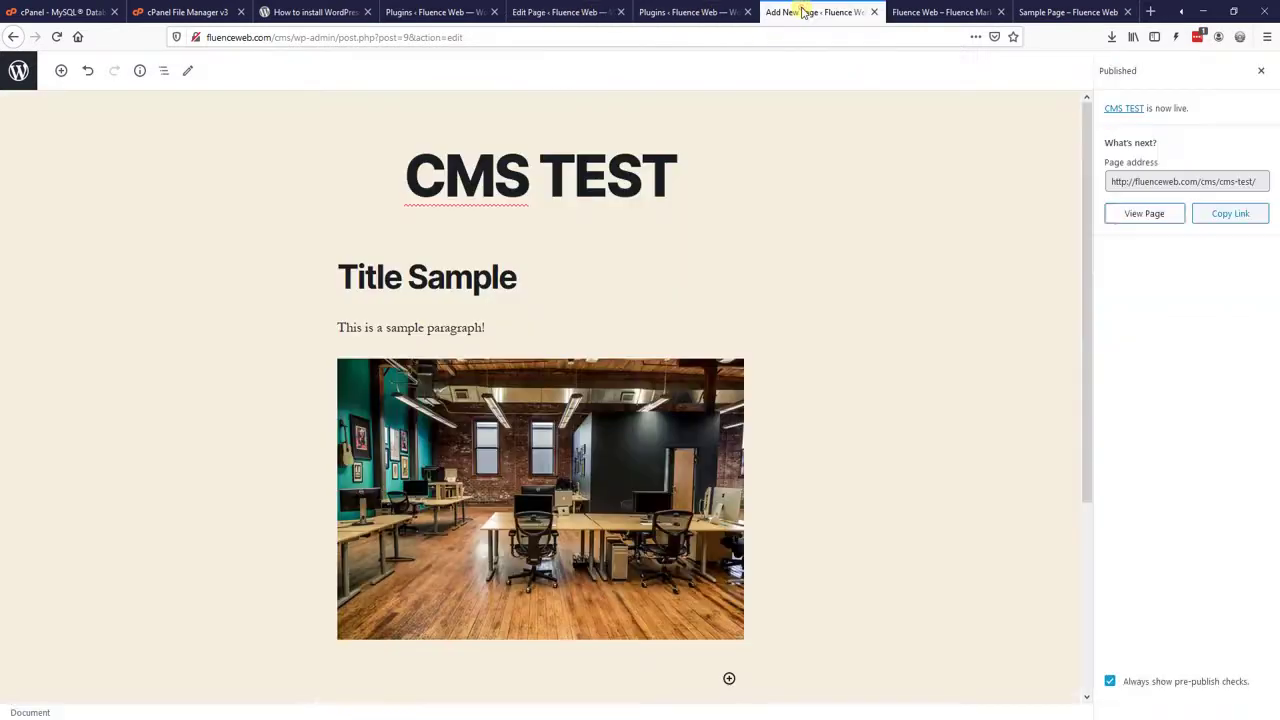
click(874, 12)
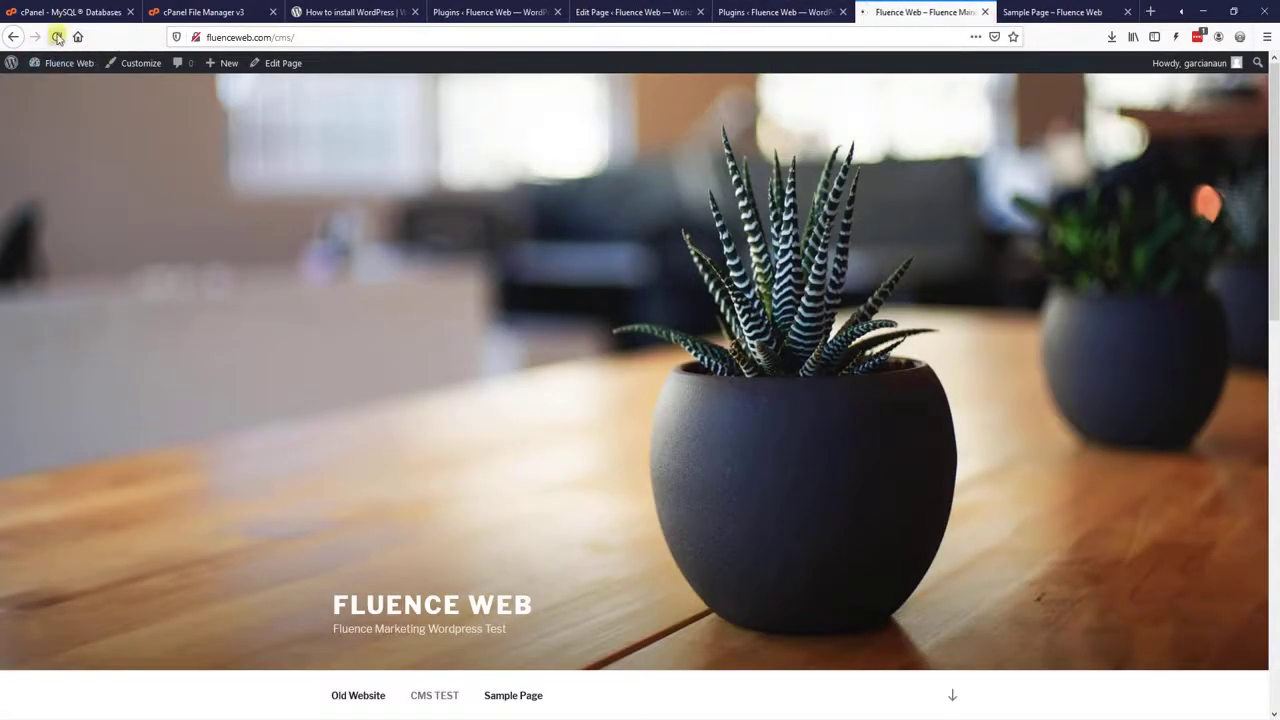
scroll(1034, 357, down, 5)
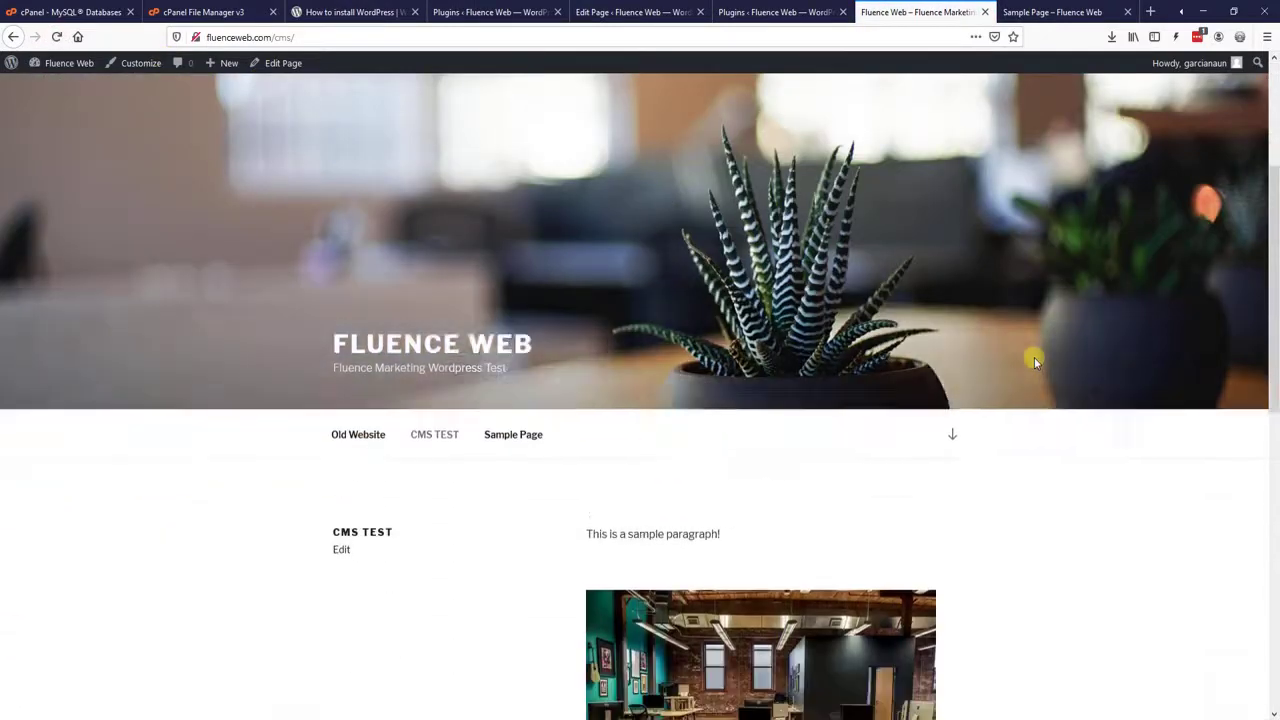
scroll(1040, 360, down, 2)
scroll(1066, 357, up, 2)
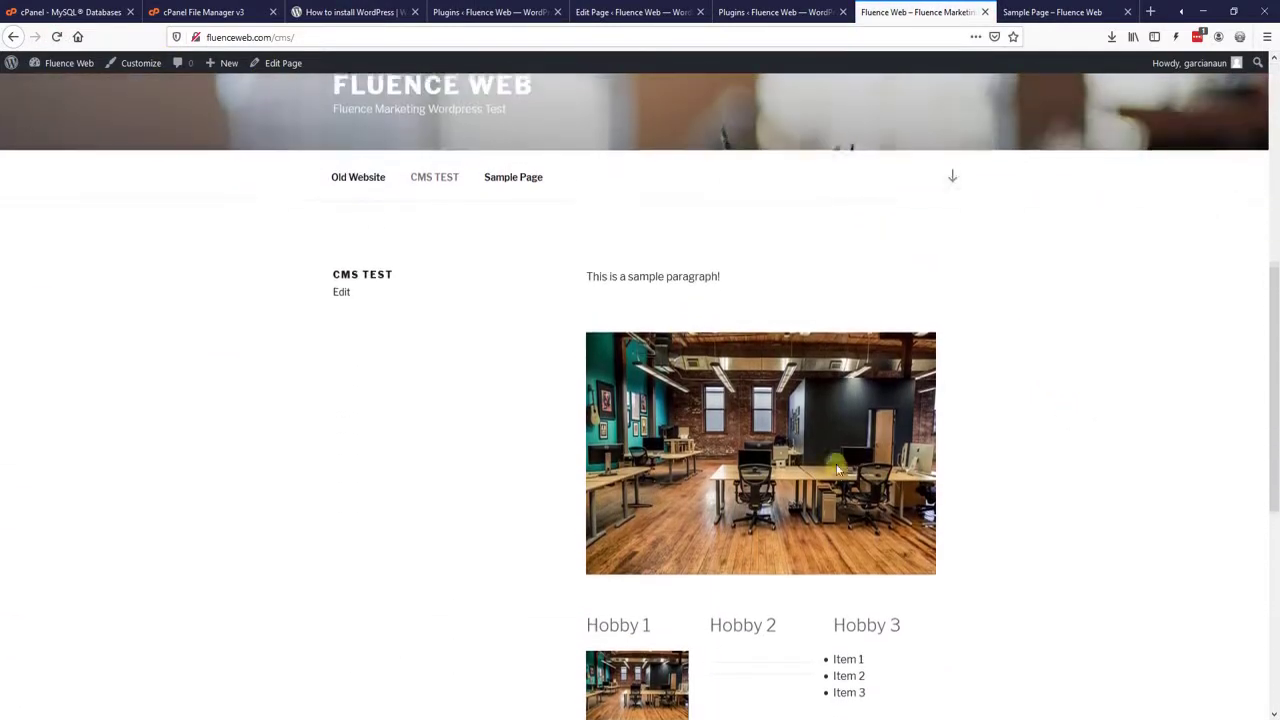
scroll(681, 543, down, 2)
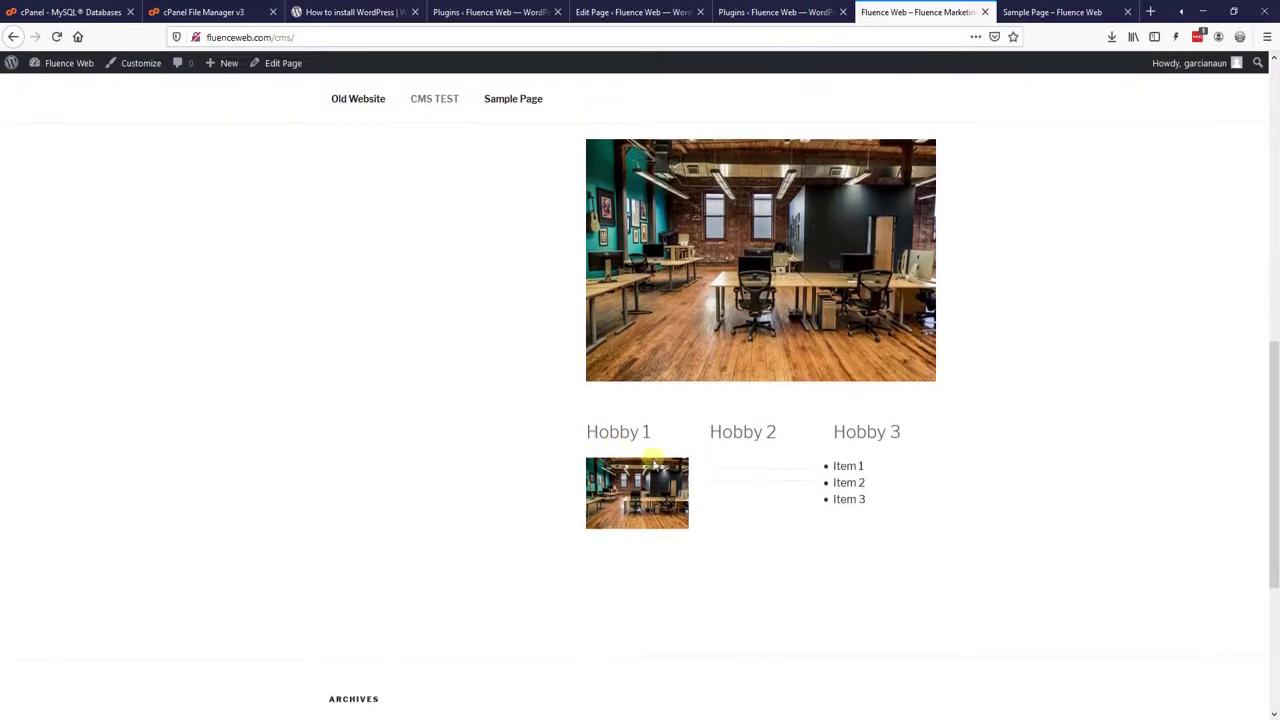
Step: Return to the WordPress admin area and open the installed themes page in a new browser tab
click(772, 11)
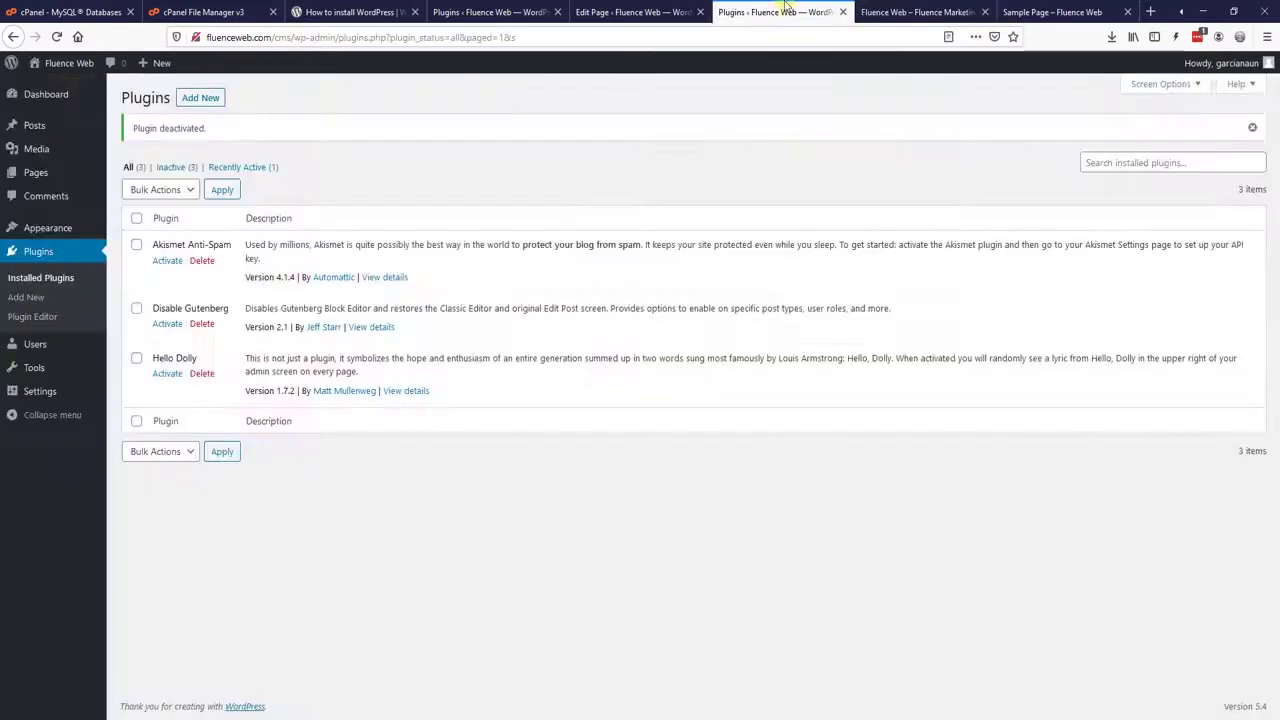
click(624, 8)
click(490, 11)
click(350, 11)
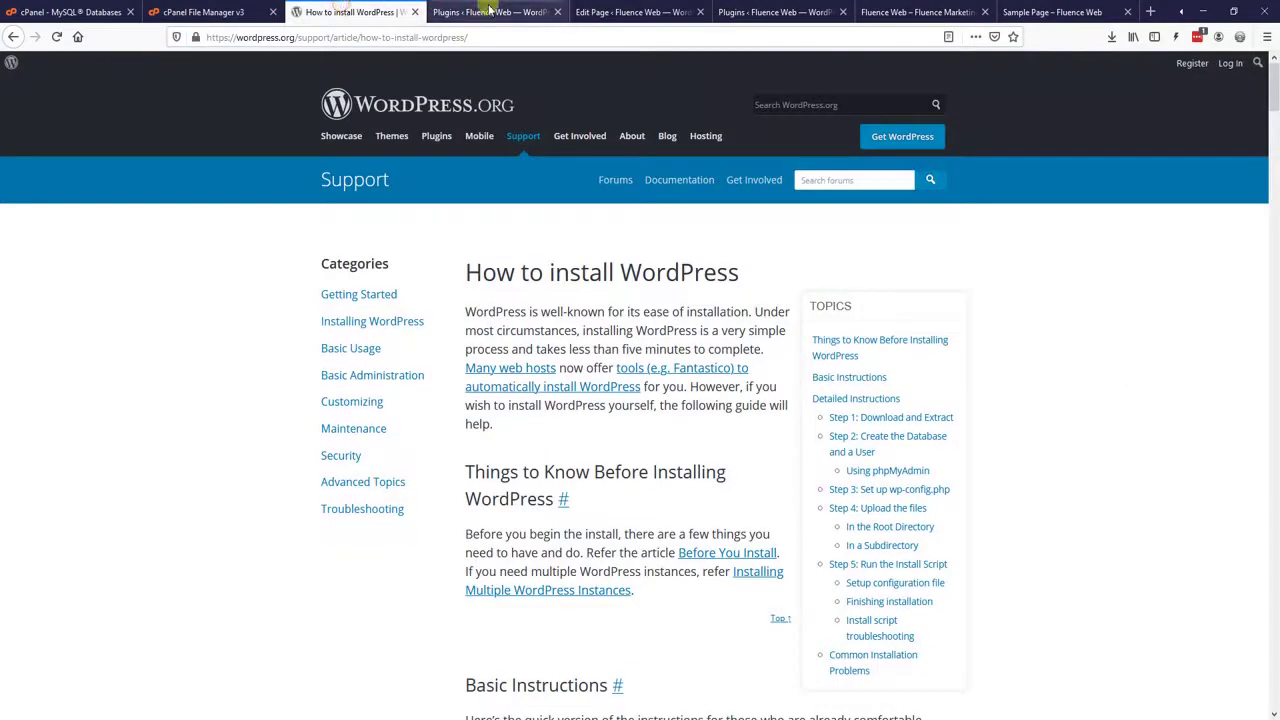
click(490, 11)
mouse_move(47, 229)
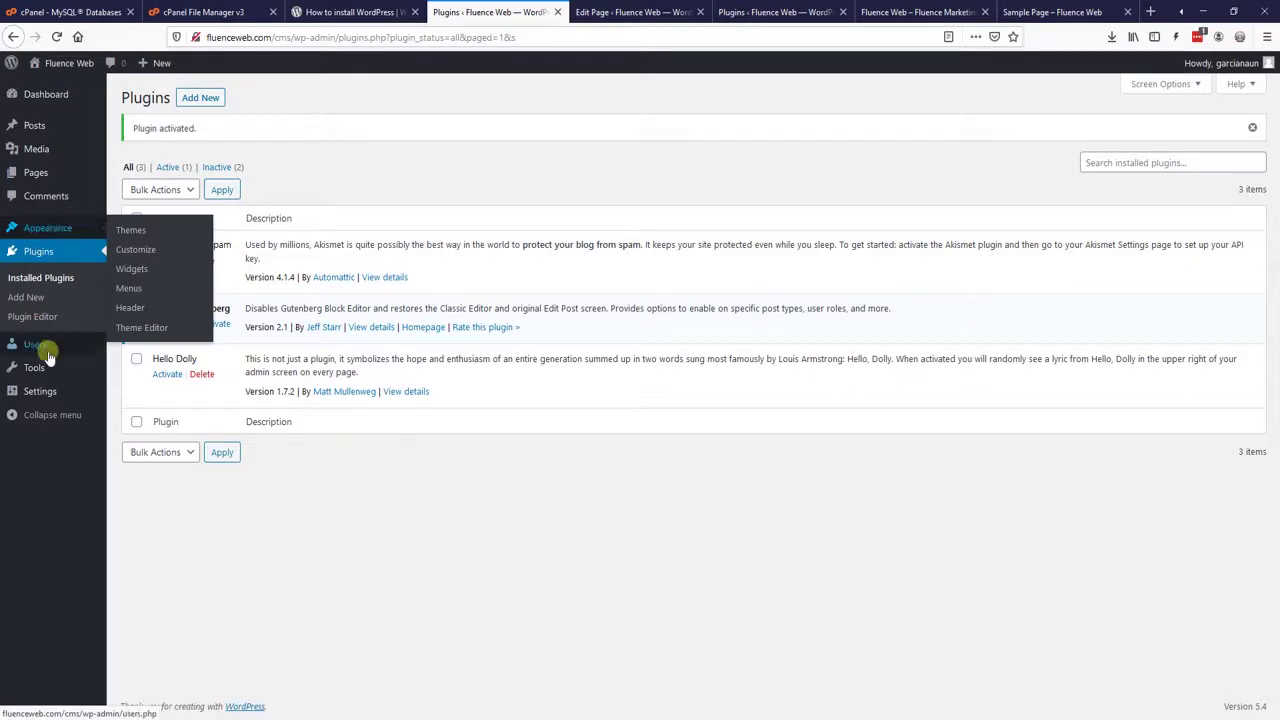
mouse_move(55, 343)
click(140, 231)
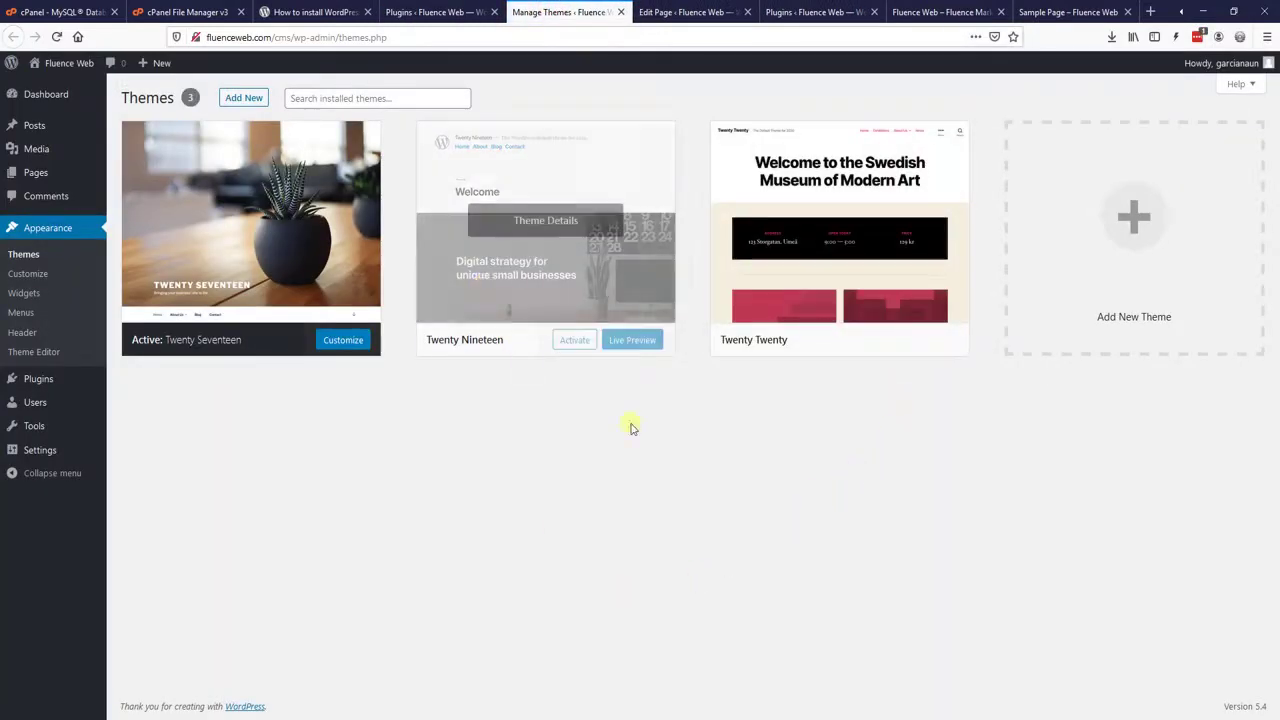
Step: Activate the Twenty Nineteen theme for the site
click(1130, 285)
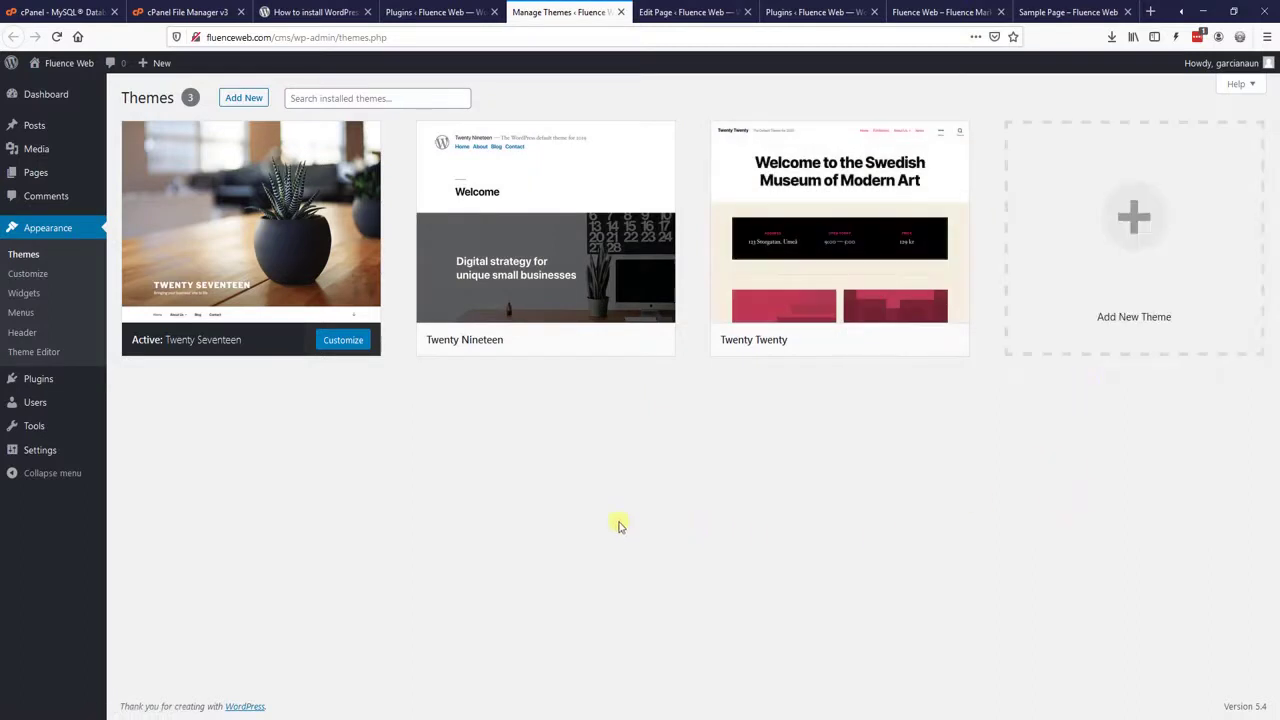
mouse_move(534, 240)
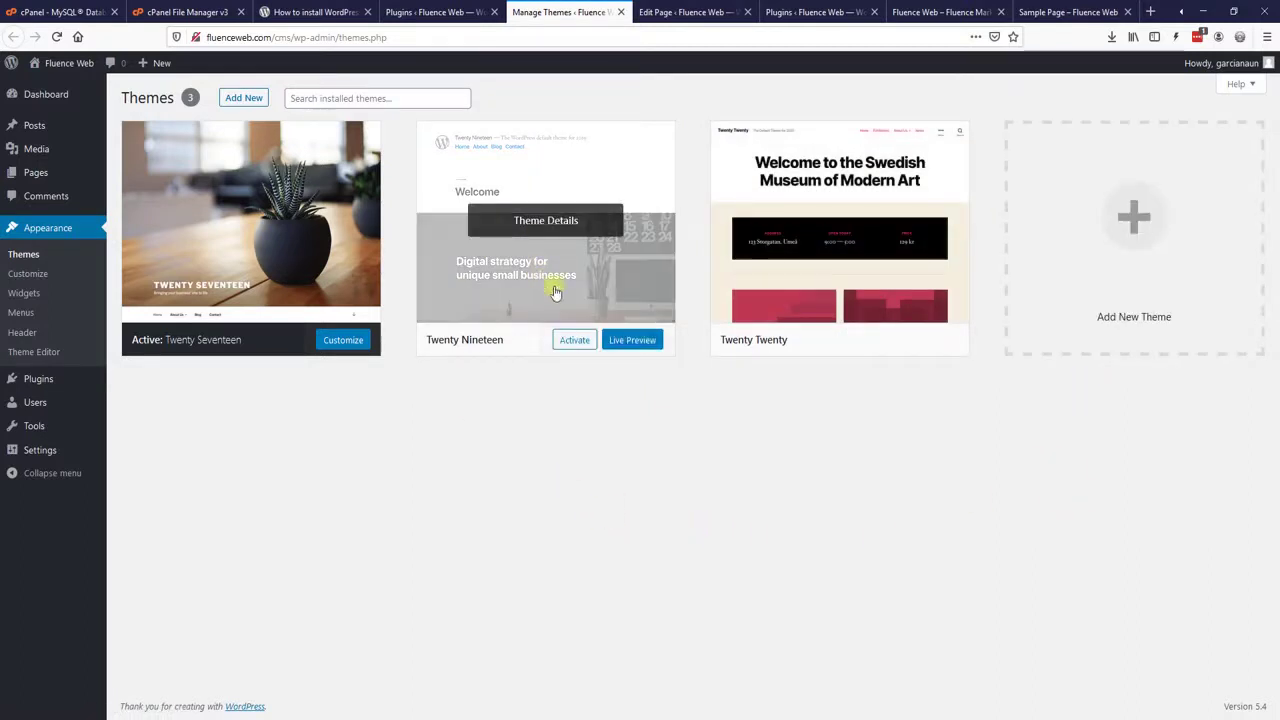
click(577, 341)
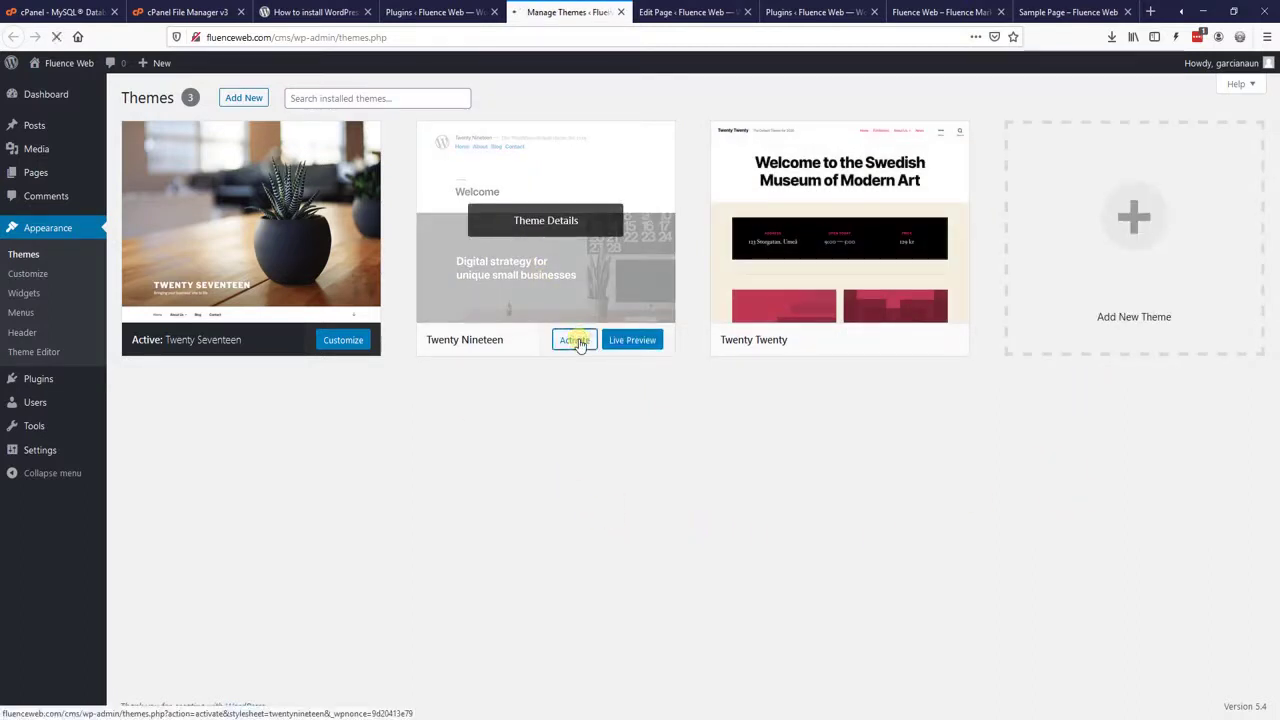
Step: Reload the live homepage and examine its header, content and hobby columns under the new theme
click(955, 8)
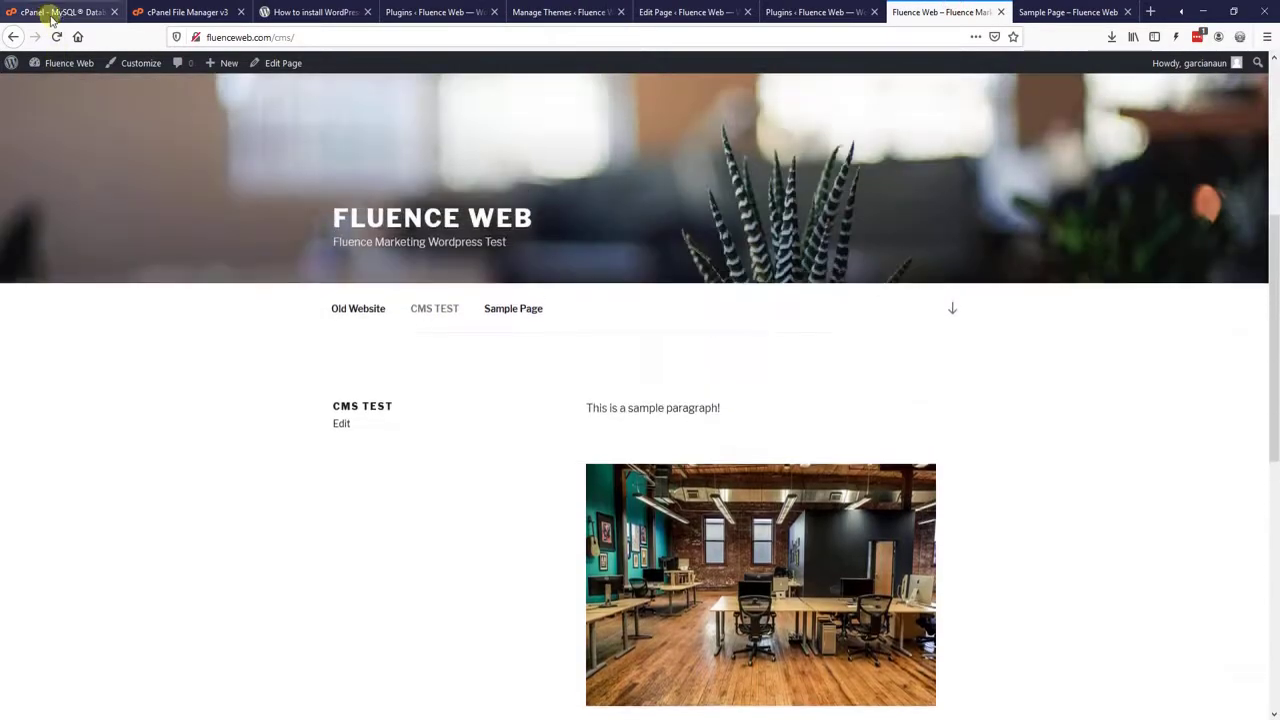
click(52, 36)
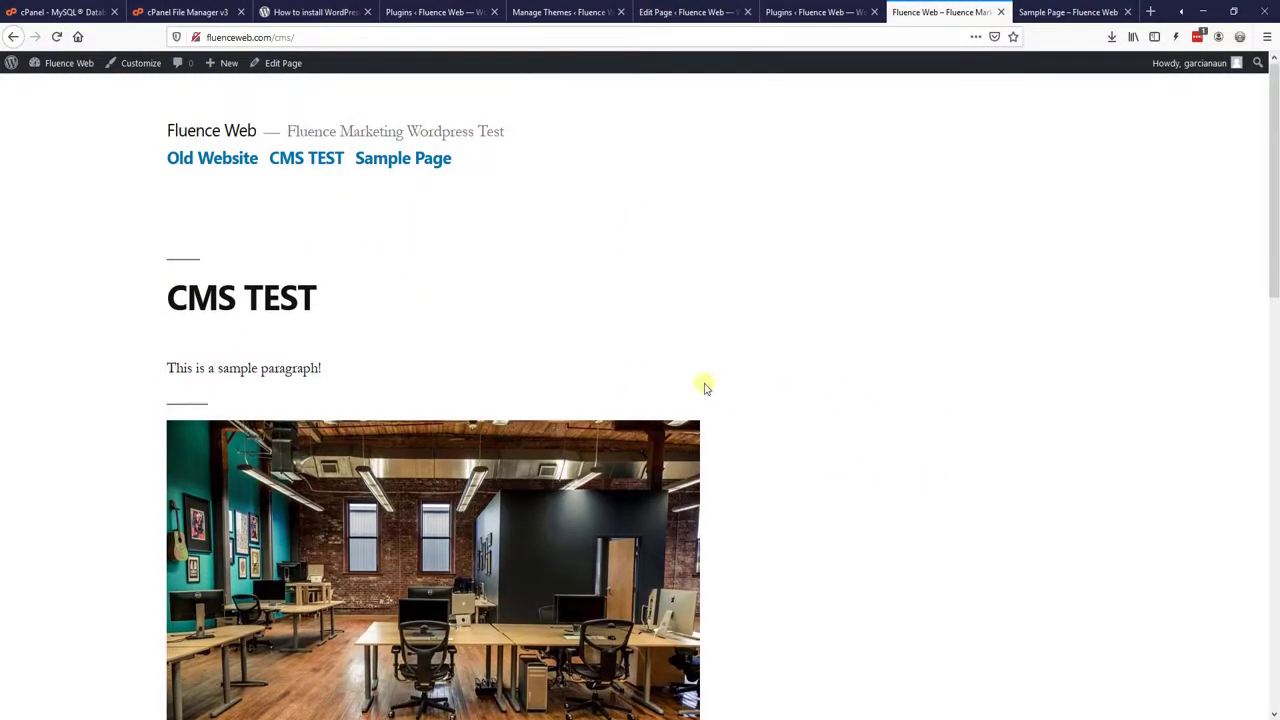
scroll(738, 588, down, 5)
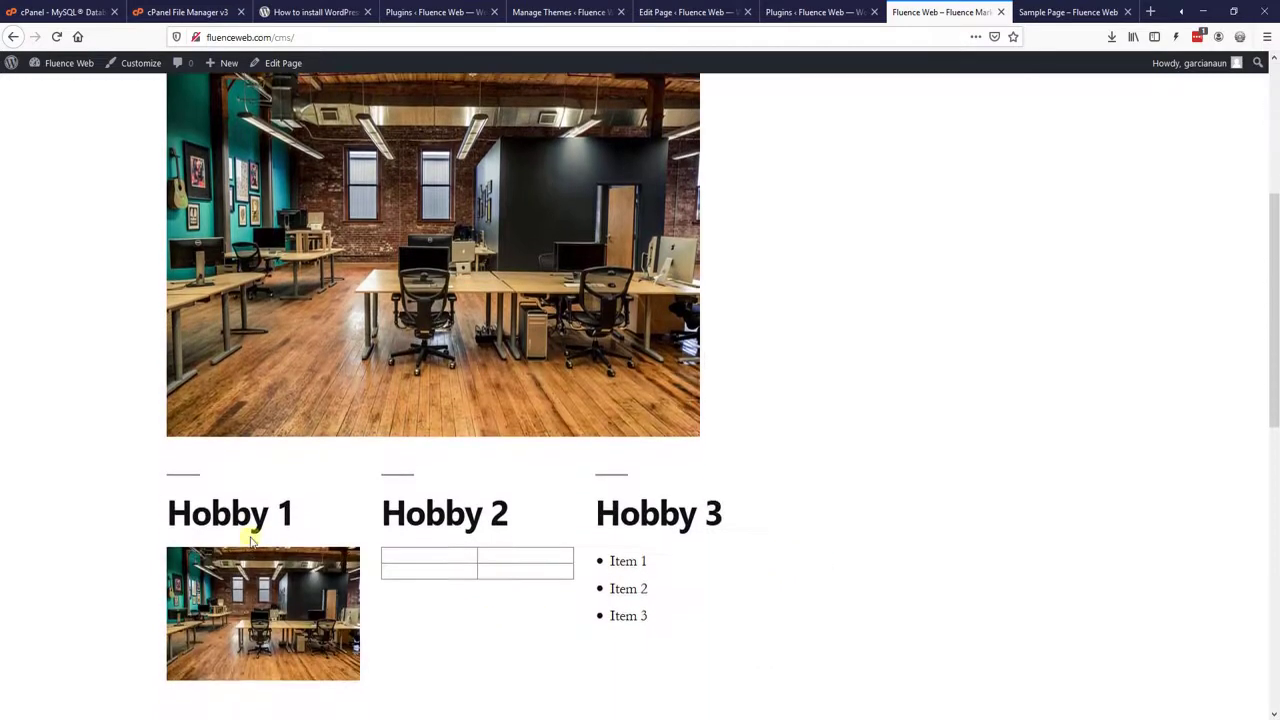
Step: Examine the hobby columns and the footer widgets, such as Recent Posts and Archives, on the live homepage
scroll(726, 606, down, 7)
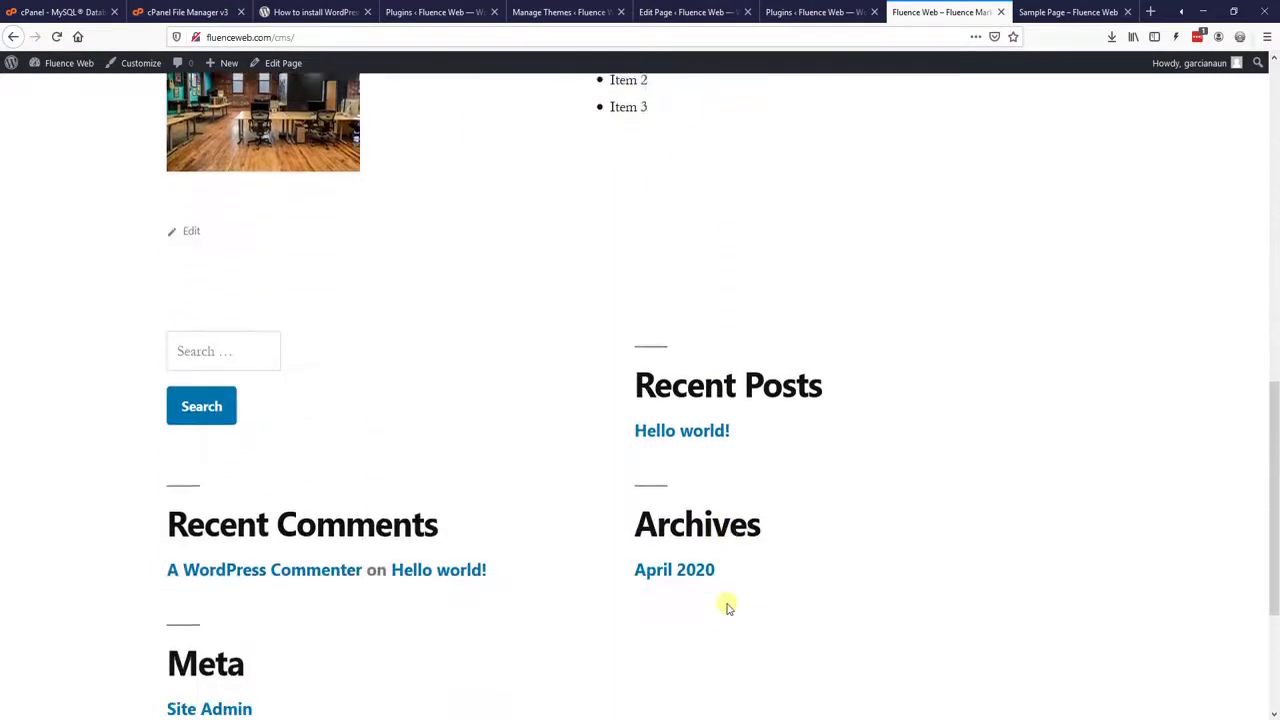
scroll(726, 603, up, 10)
scroll(790, 268, up, 3)
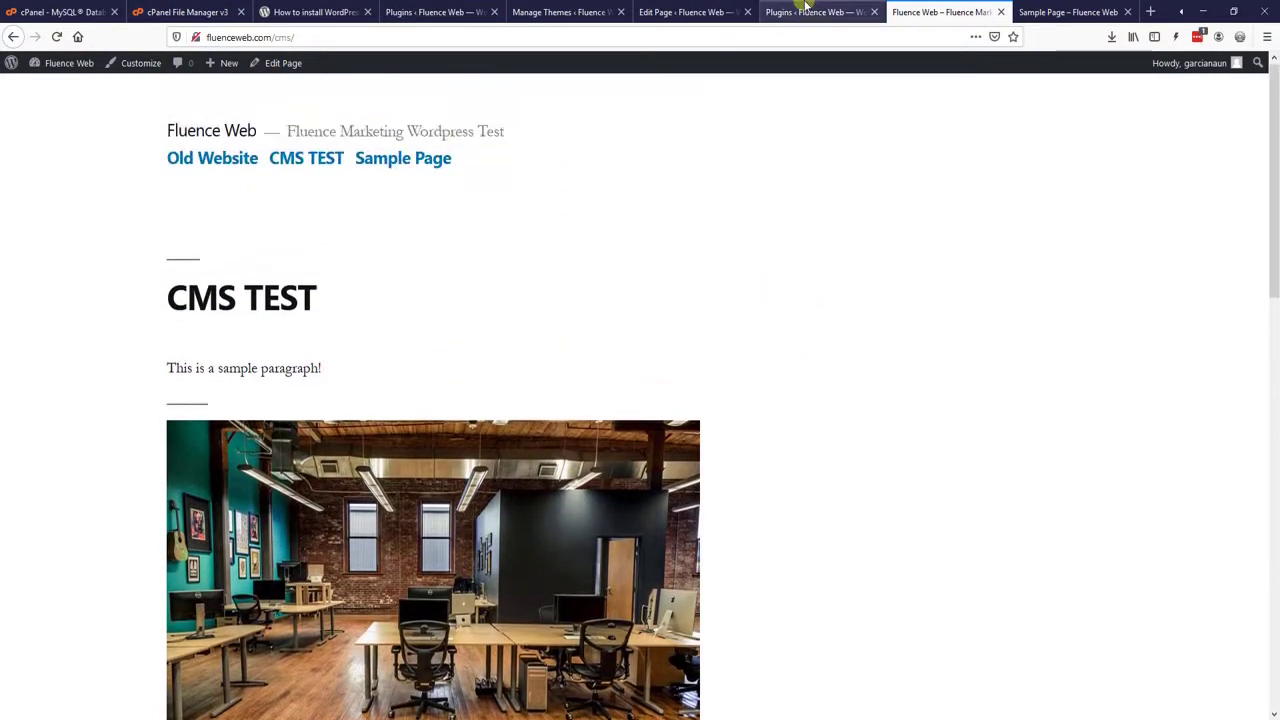
Step: Return to the WordPress admin area and start a new post from the posts list
click(805, 12)
click(672, 16)
click(590, 14)
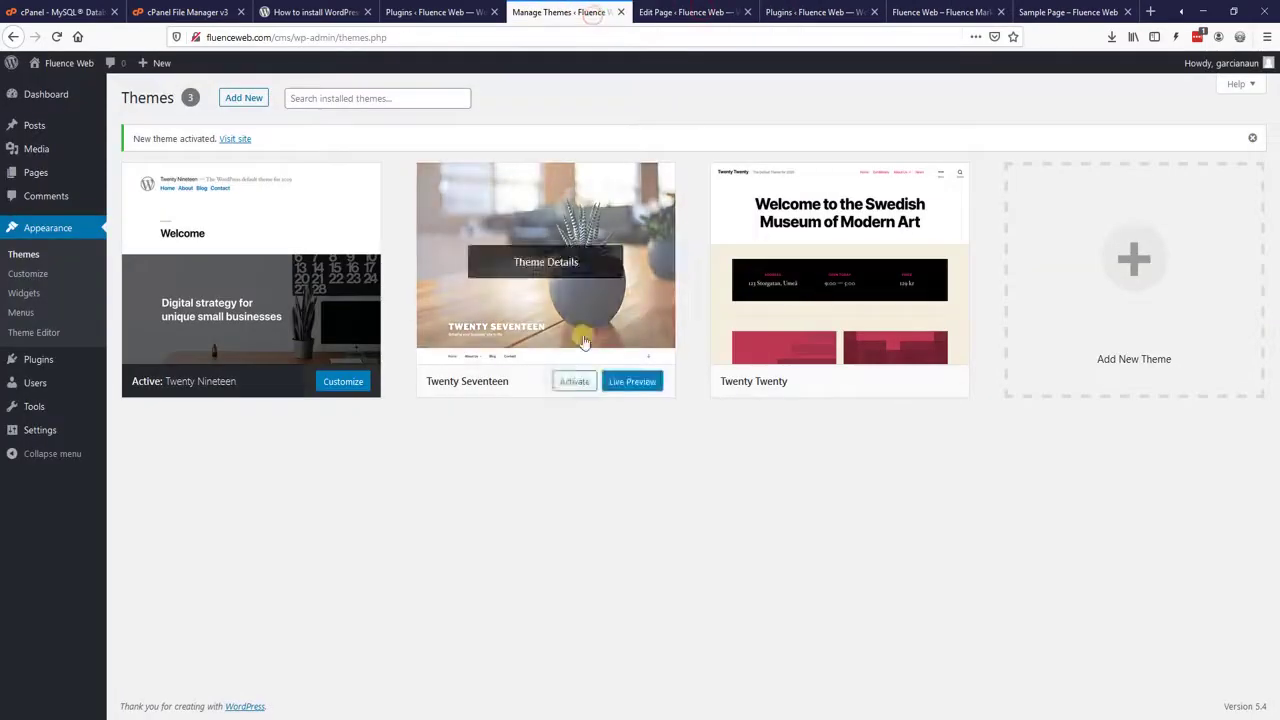
click(680, 12)
click(792, 12)
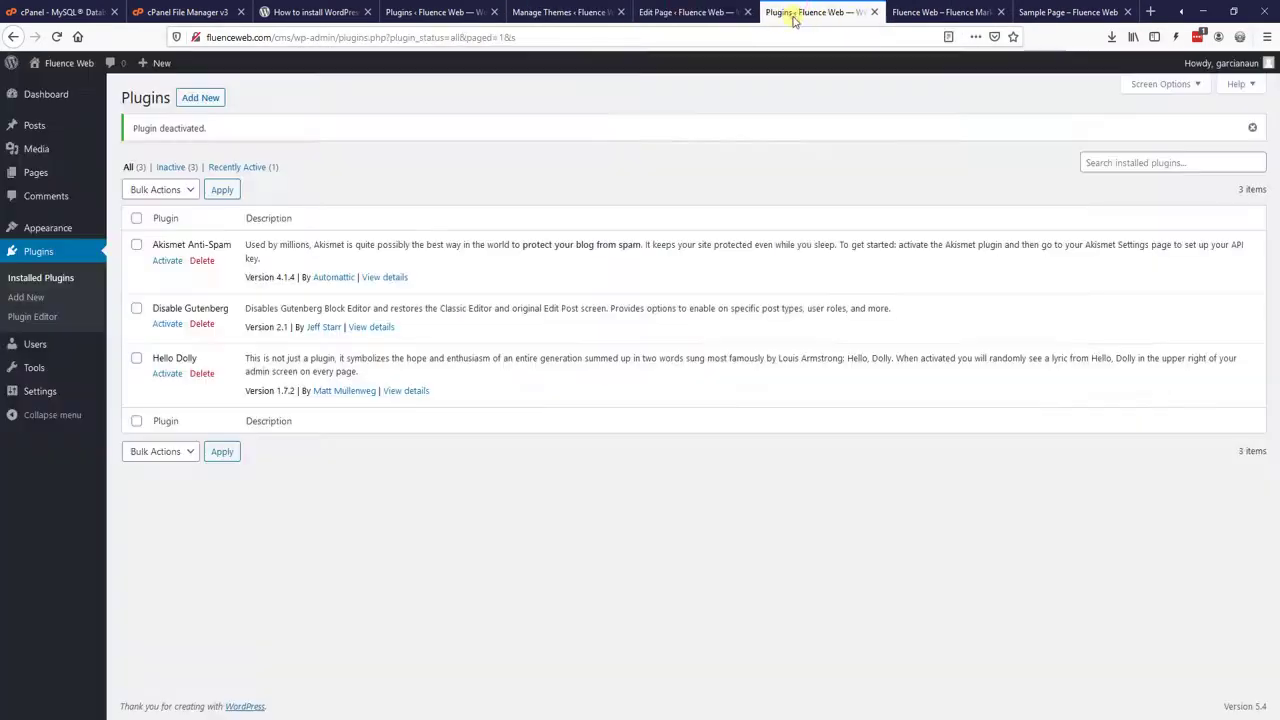
click(572, 12)
click(691, 14)
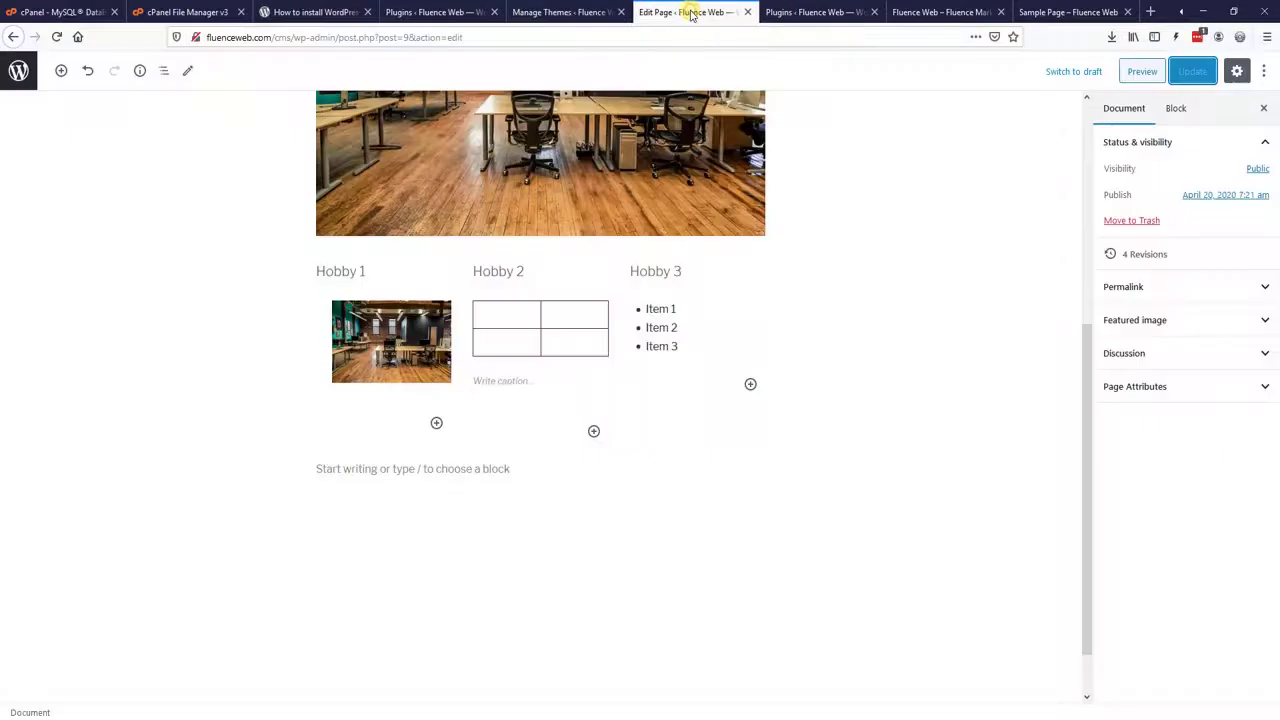
click(578, 12)
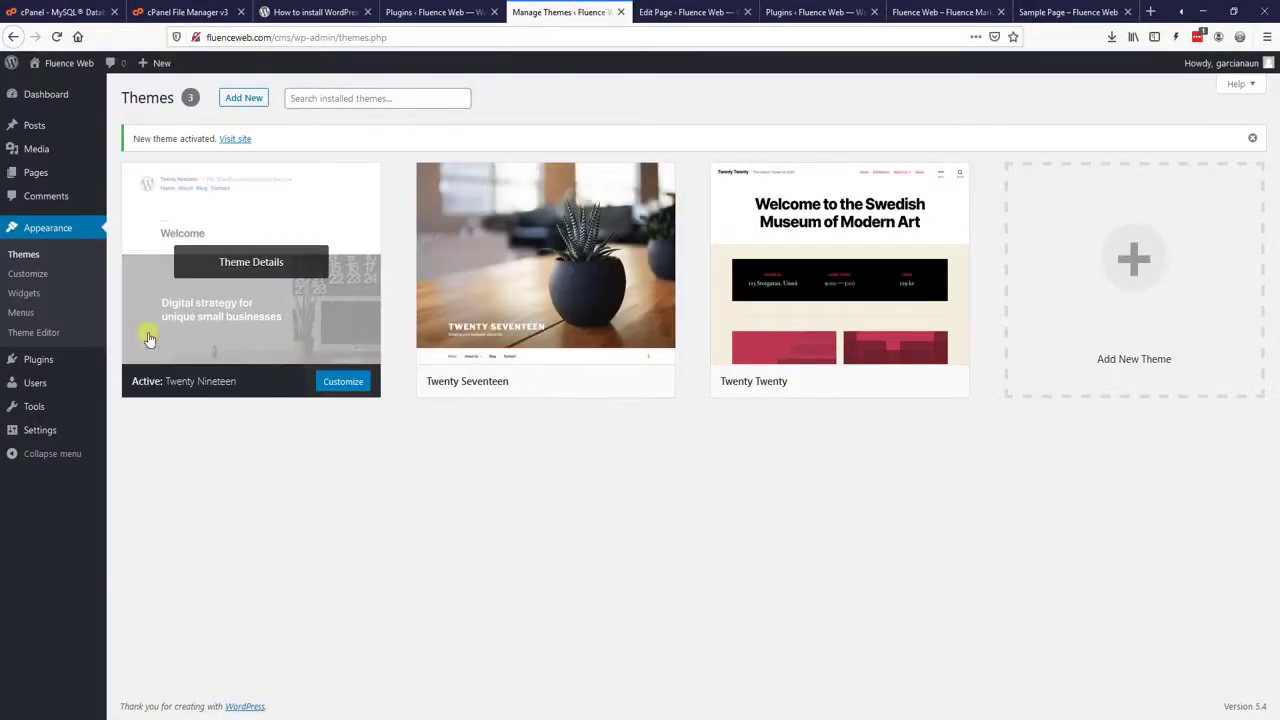
click(33, 174)
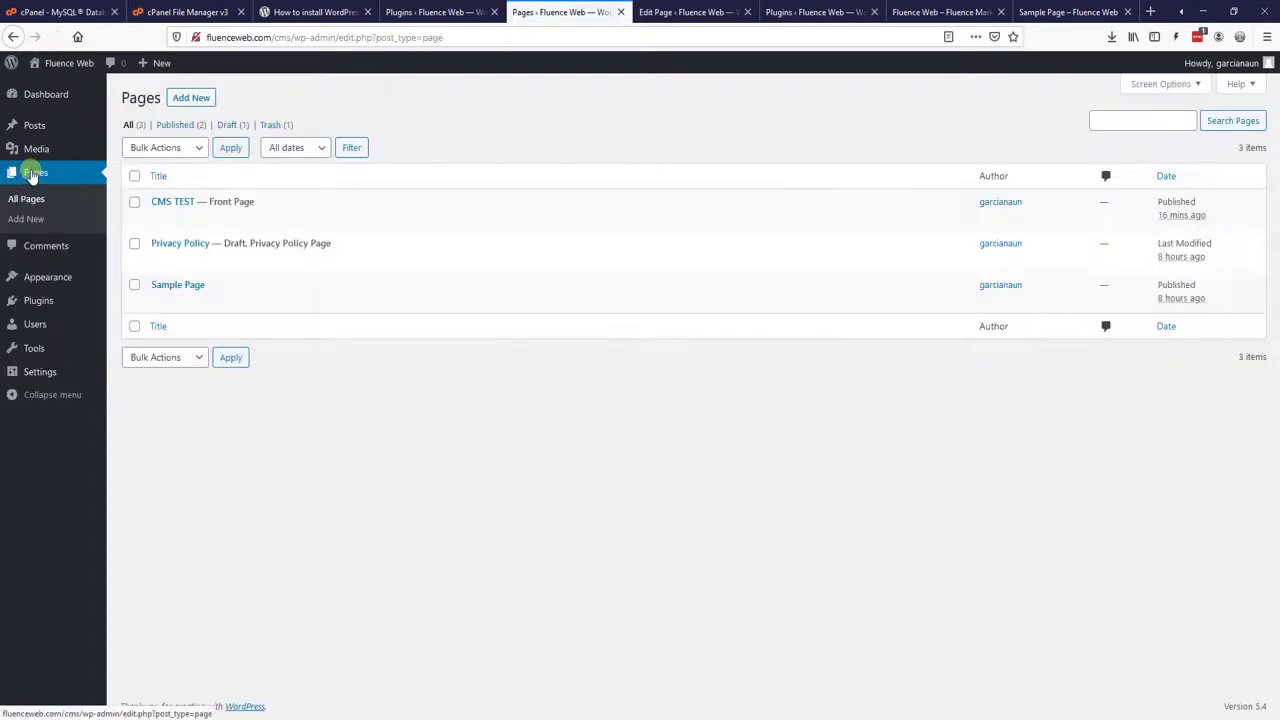
mouse_move(29, 136)
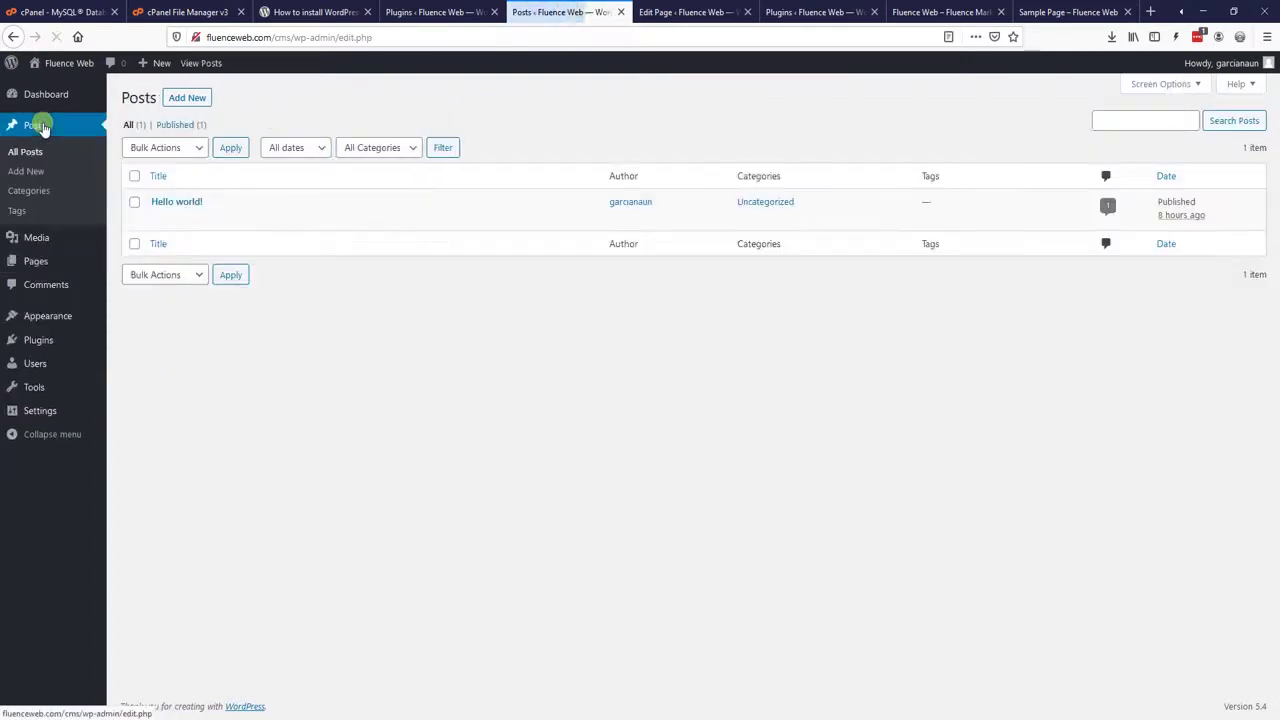
click(180, 98)
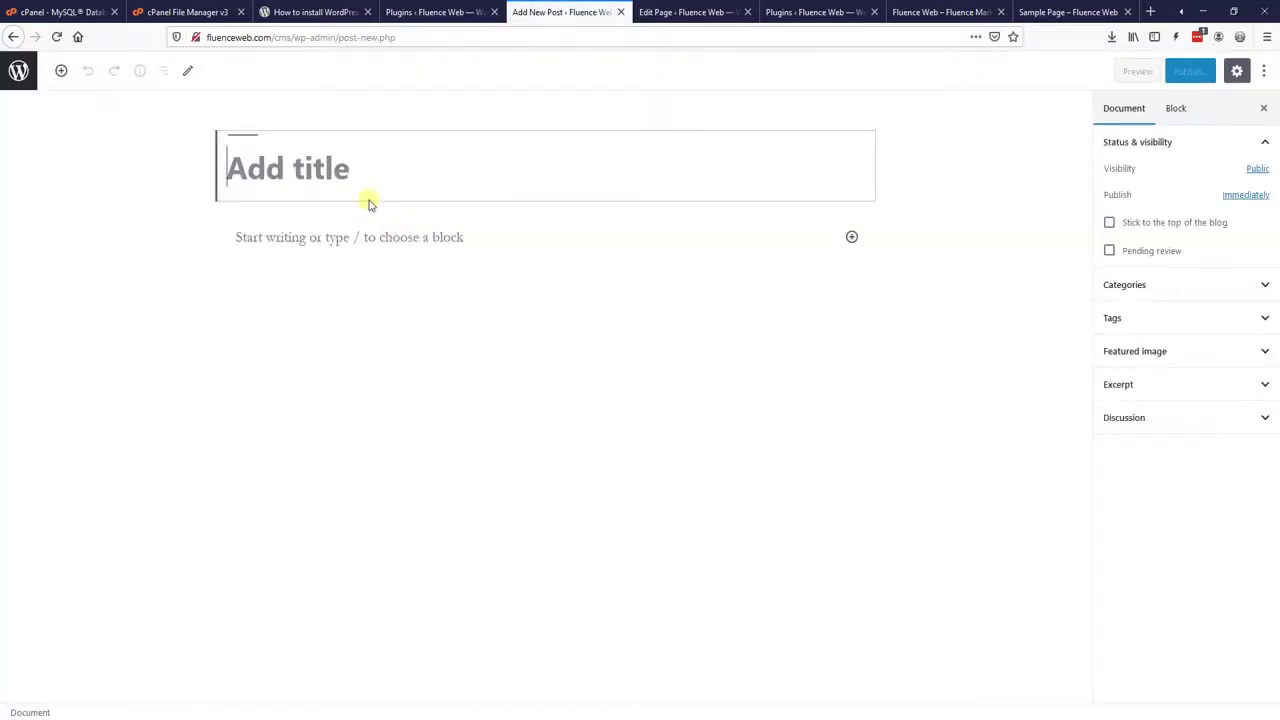
Step: Title the post "Sample Post", write "Hello World I installed WordPress Today!!" as its body and publish it
text(Sample Post)
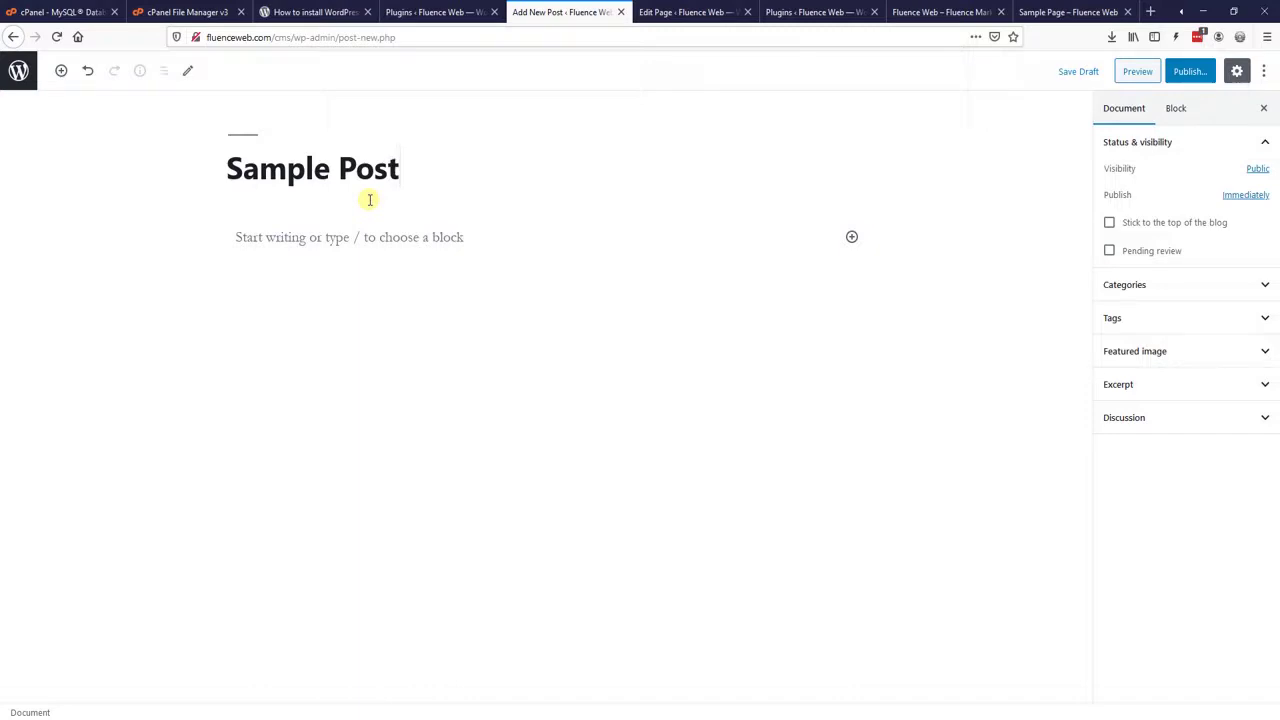
click(369, 239)
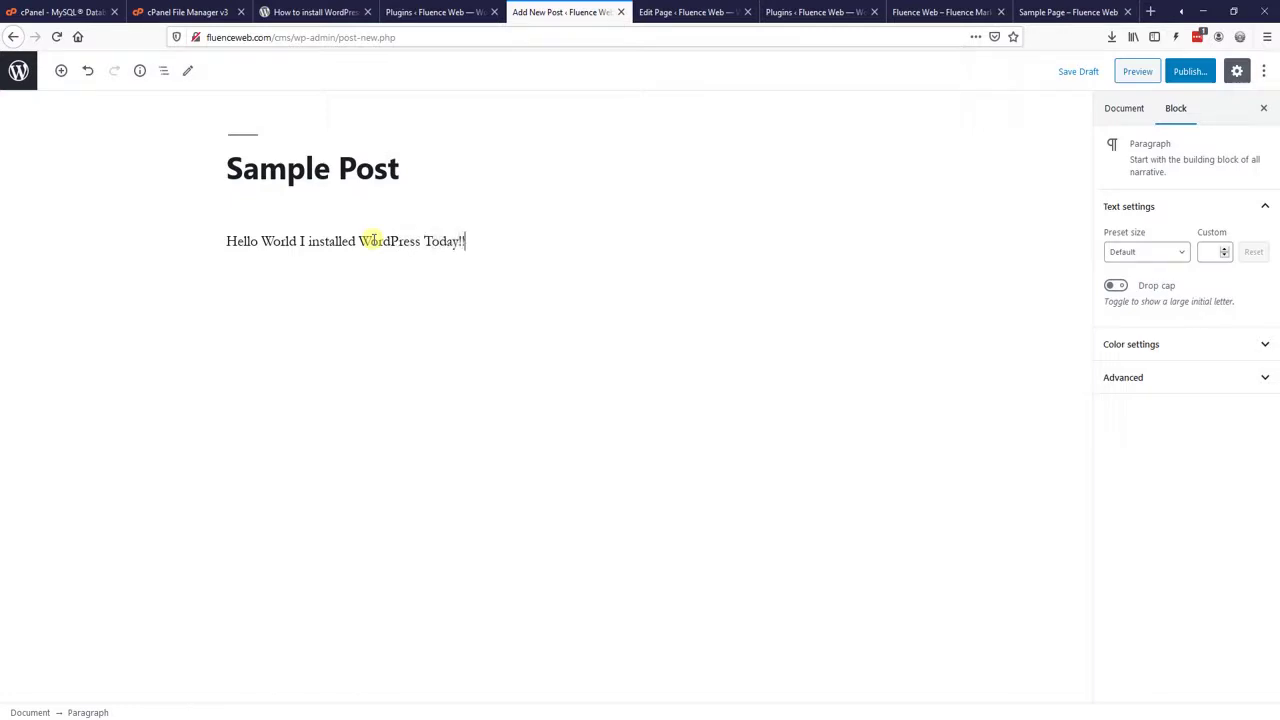
click(1180, 74)
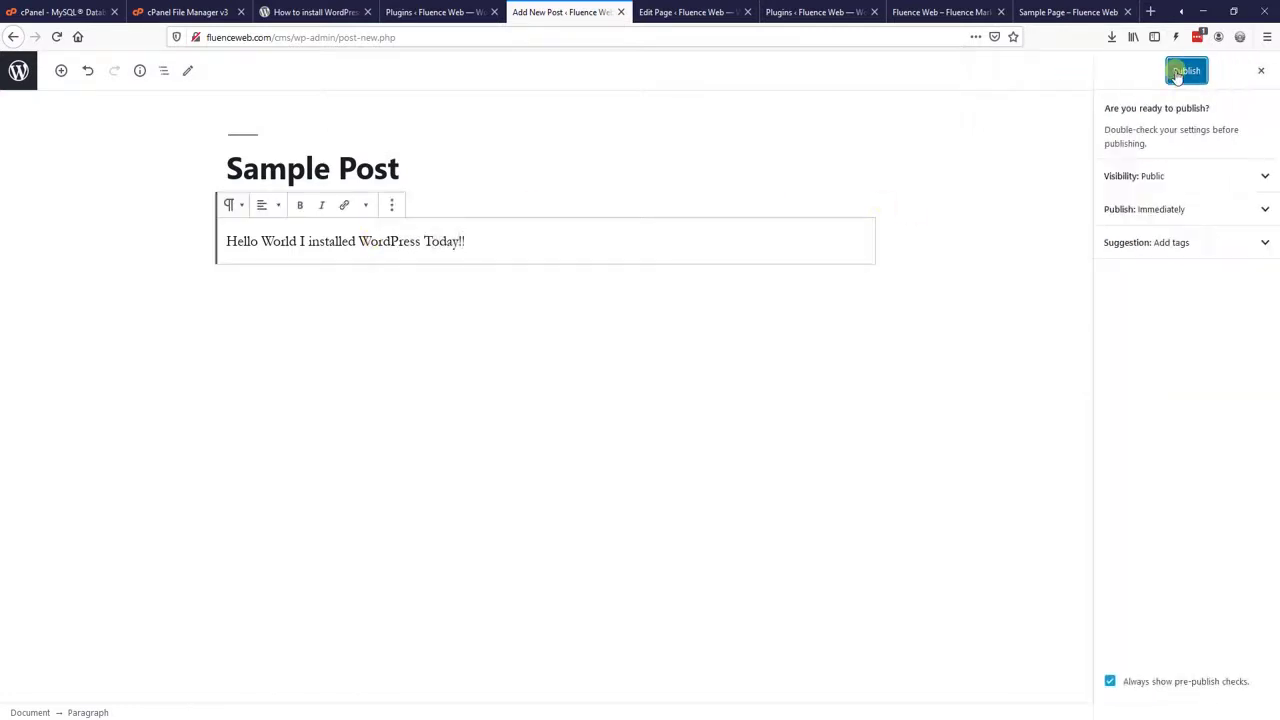
click(1185, 72)
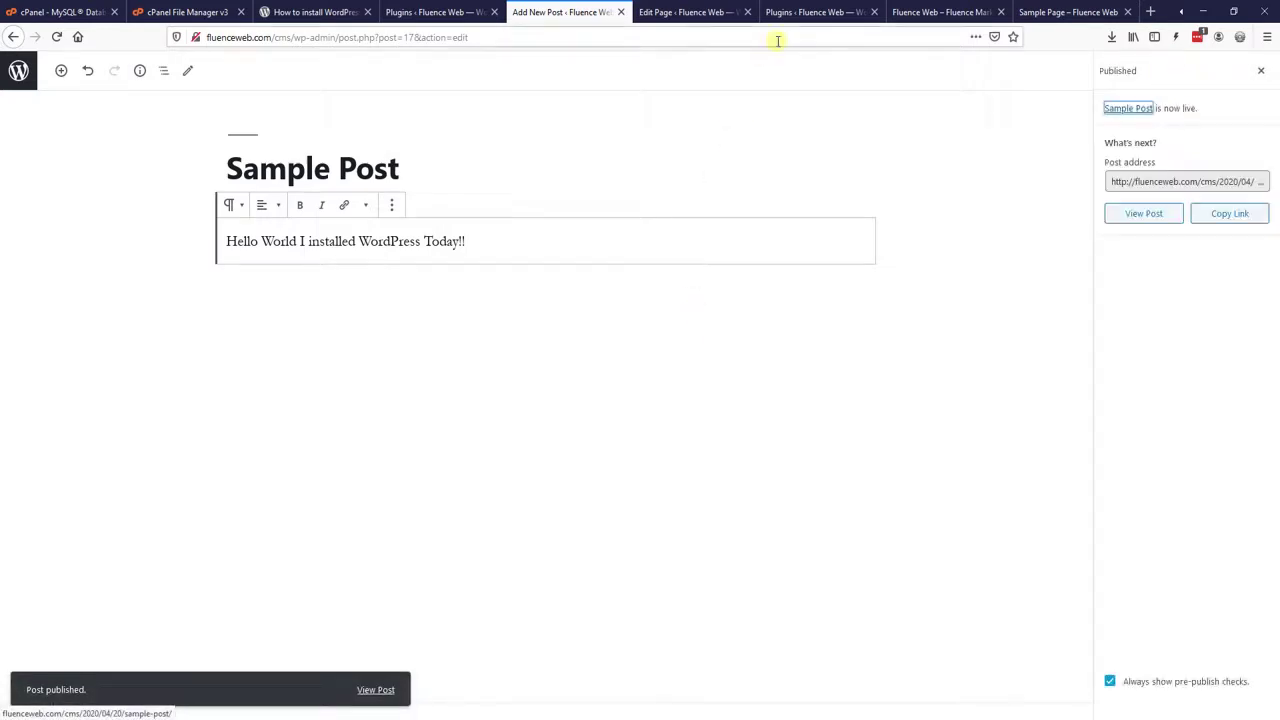
Step: Reload the live Sample Page and open Sample Post from its Recent Posts list
click(905, 12)
click(1045, 12)
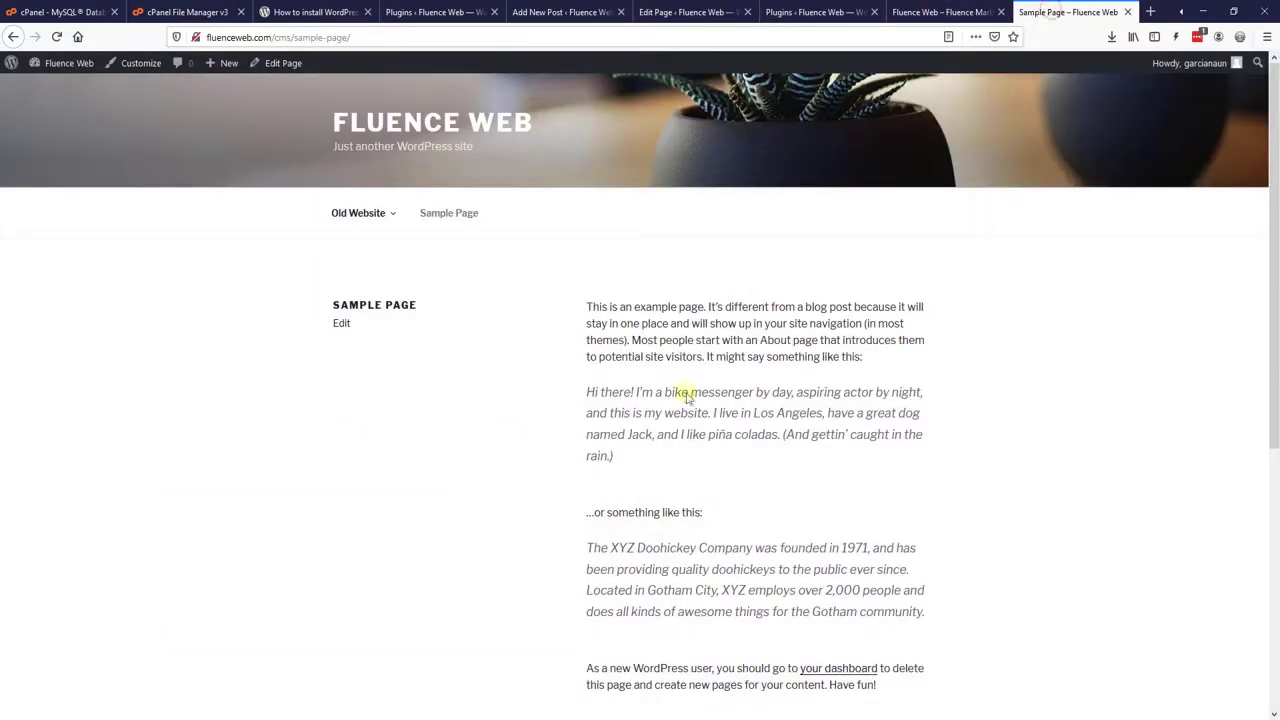
click(57, 37)
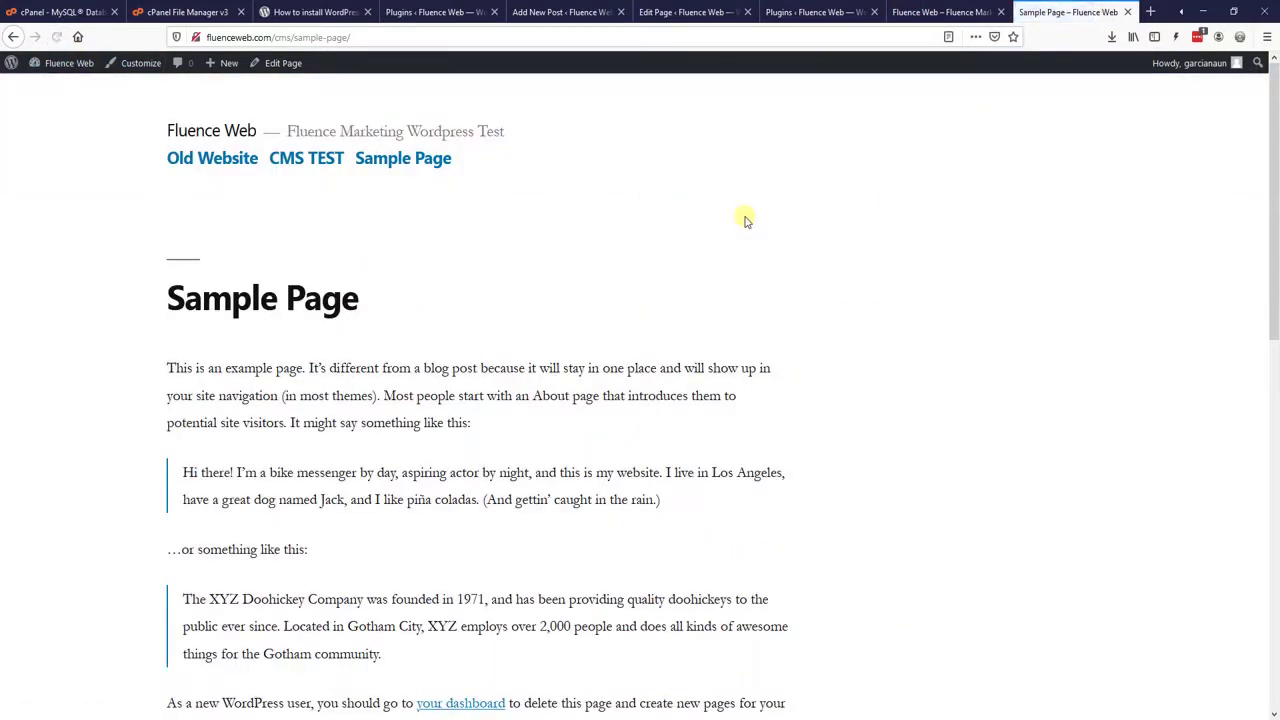
scroll(705, 393, down, 10)
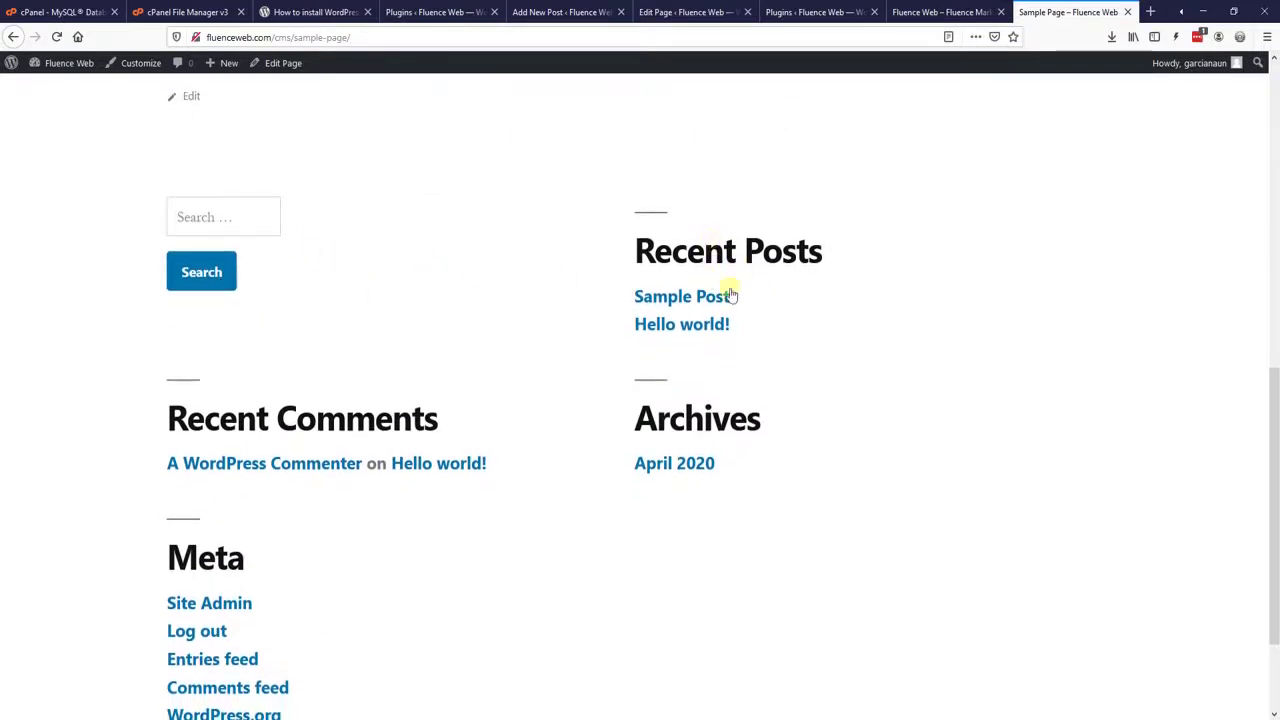
click(668, 304)
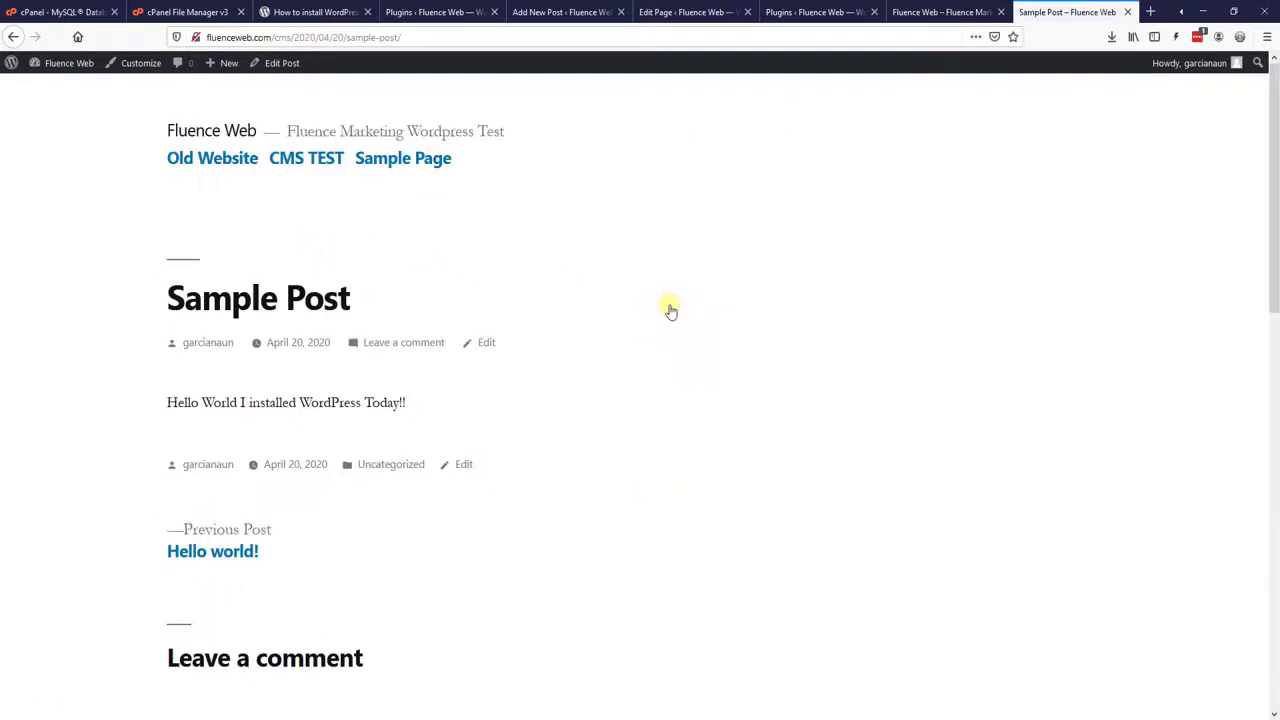
Step: Review the published Sample Post's text, post details and comment form
scroll(434, 343, down, 1)
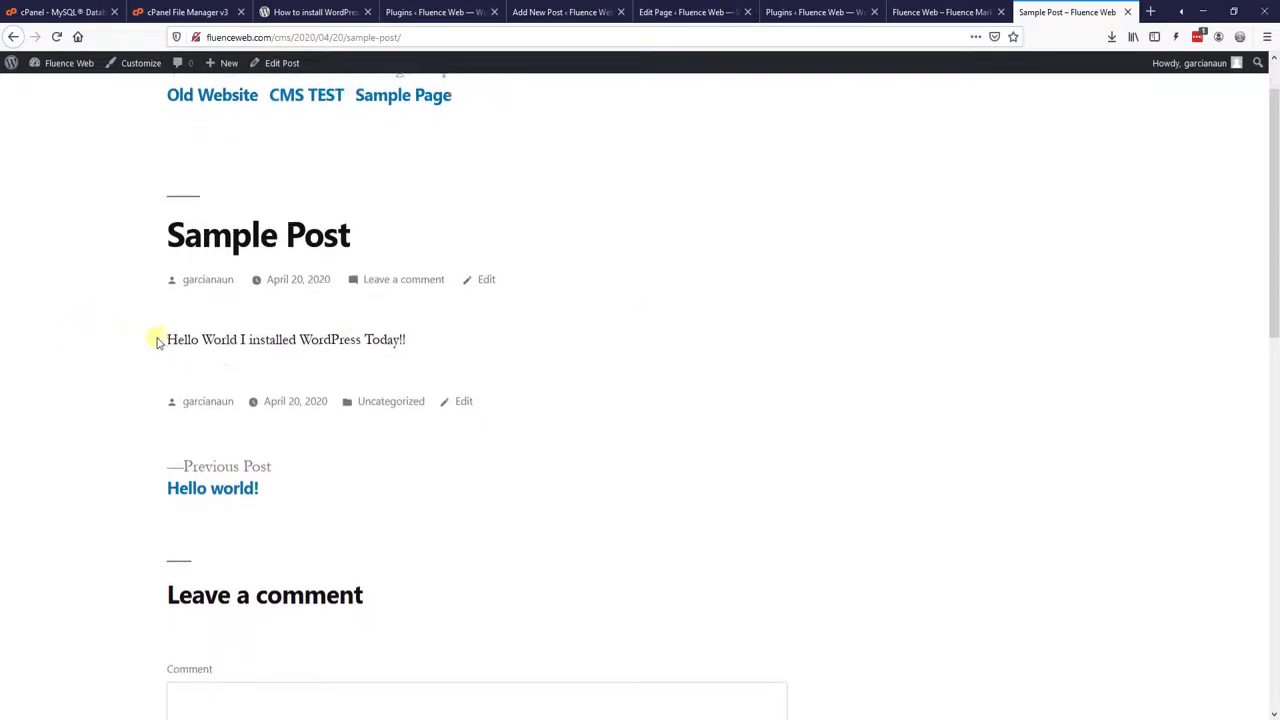
scroll(568, 377, down, 5)
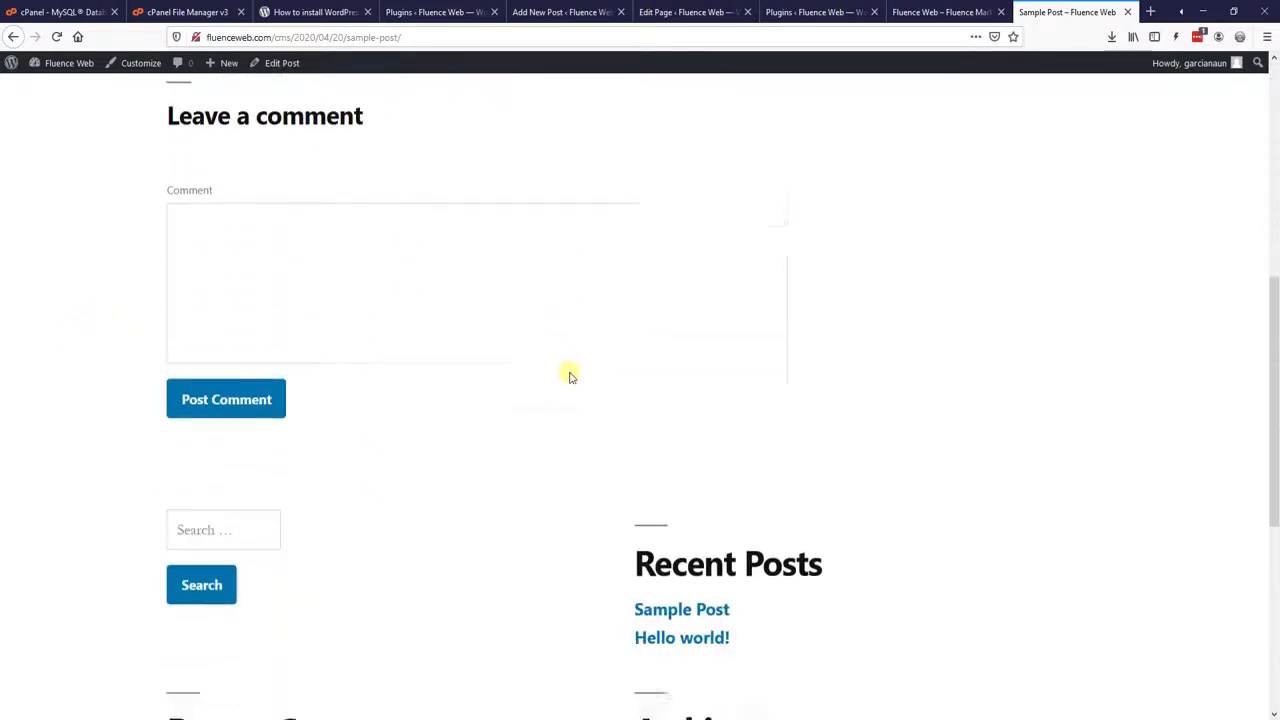
scroll(666, 400, up, 5)
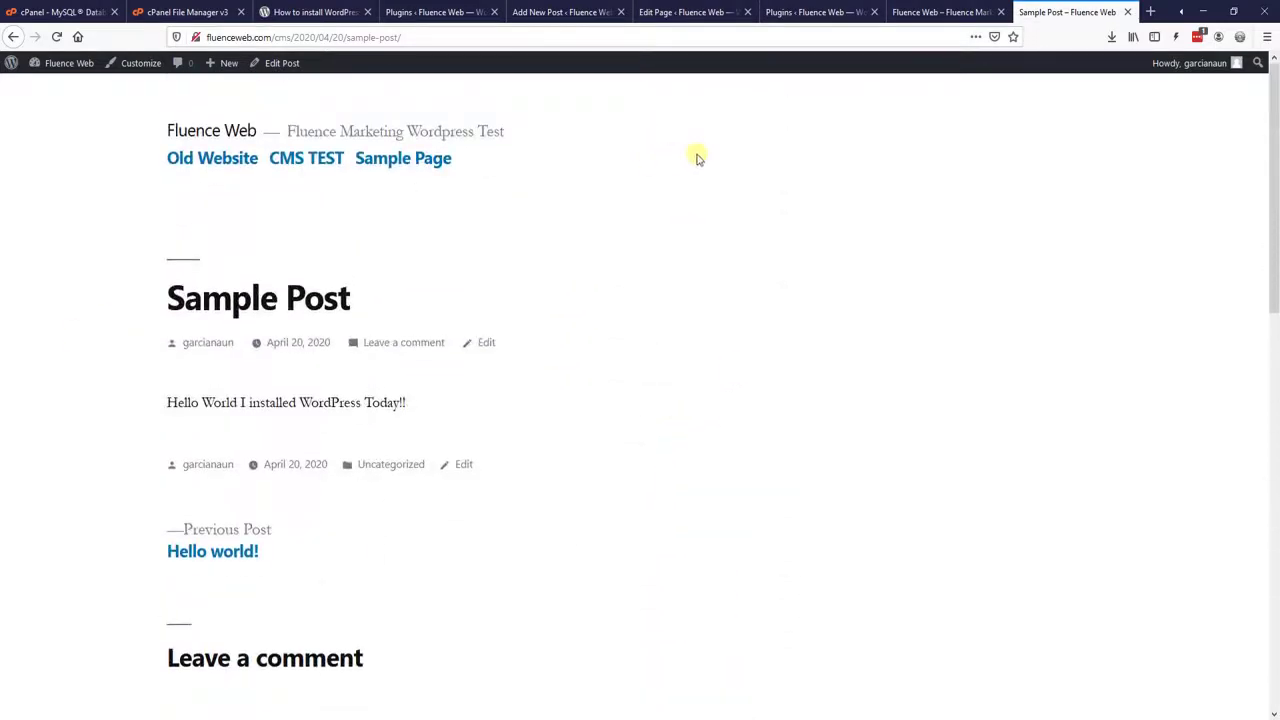
Step: Return to the admin plugins page and open the live site from there in a new browser tab
click(965, 11)
click(668, 10)
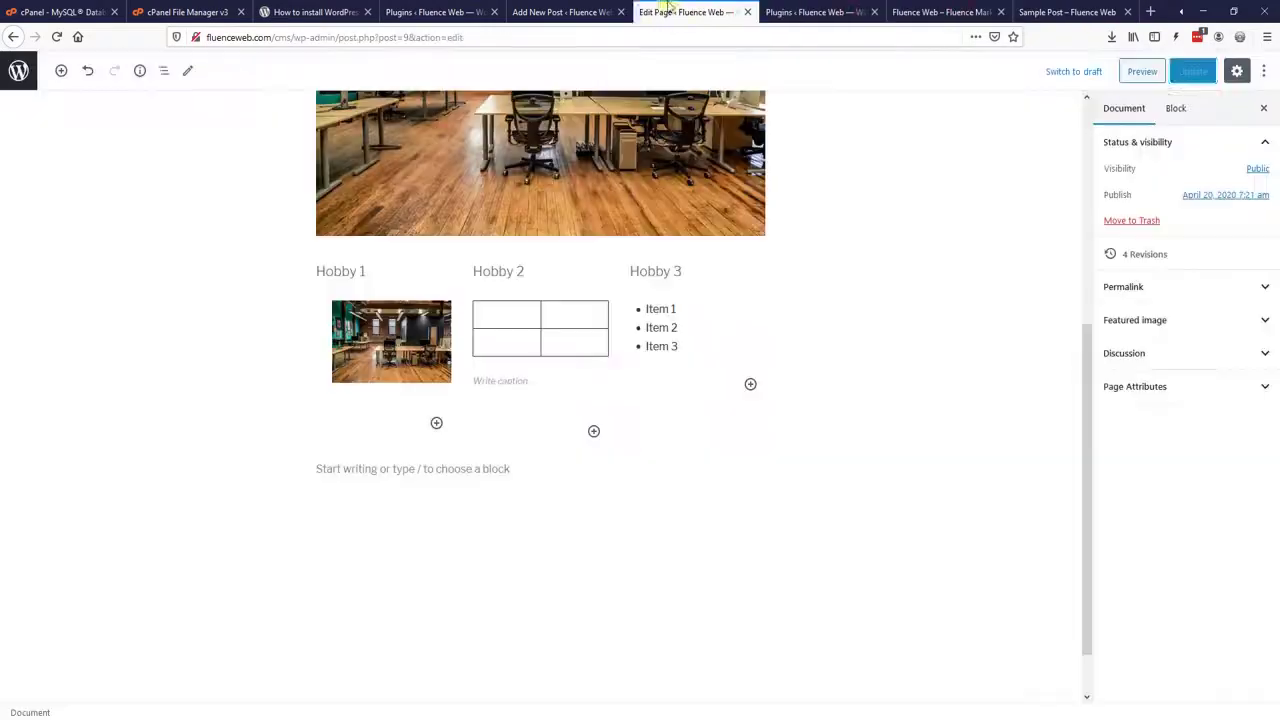
click(562, 11)
click(435, 11)
click(310, 11)
click(435, 11)
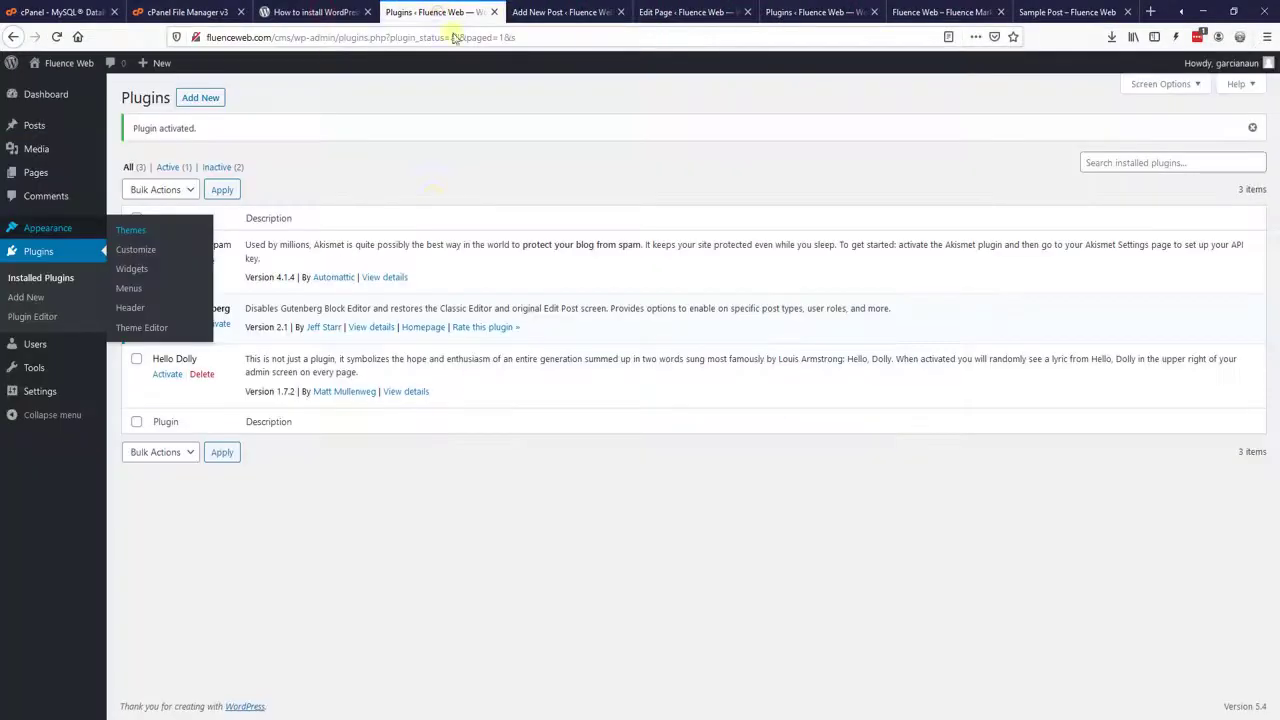
mouse_move(52, 72)
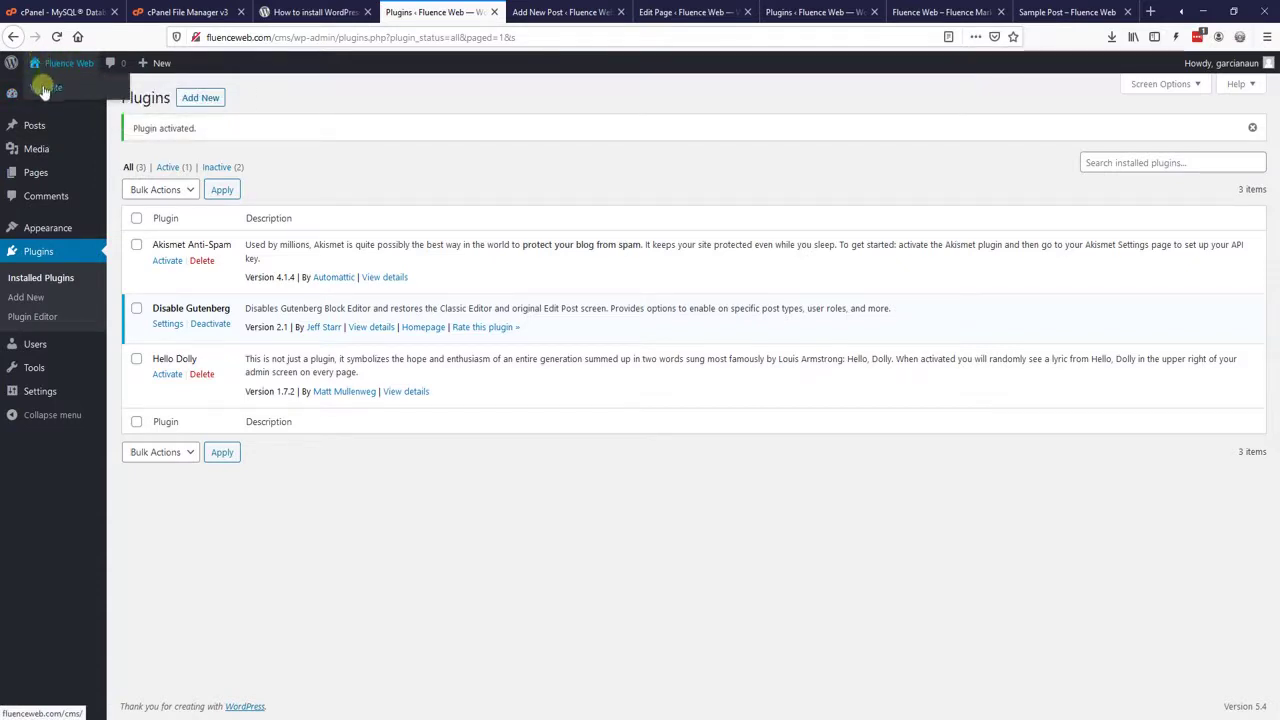
middle_click(44, 90)
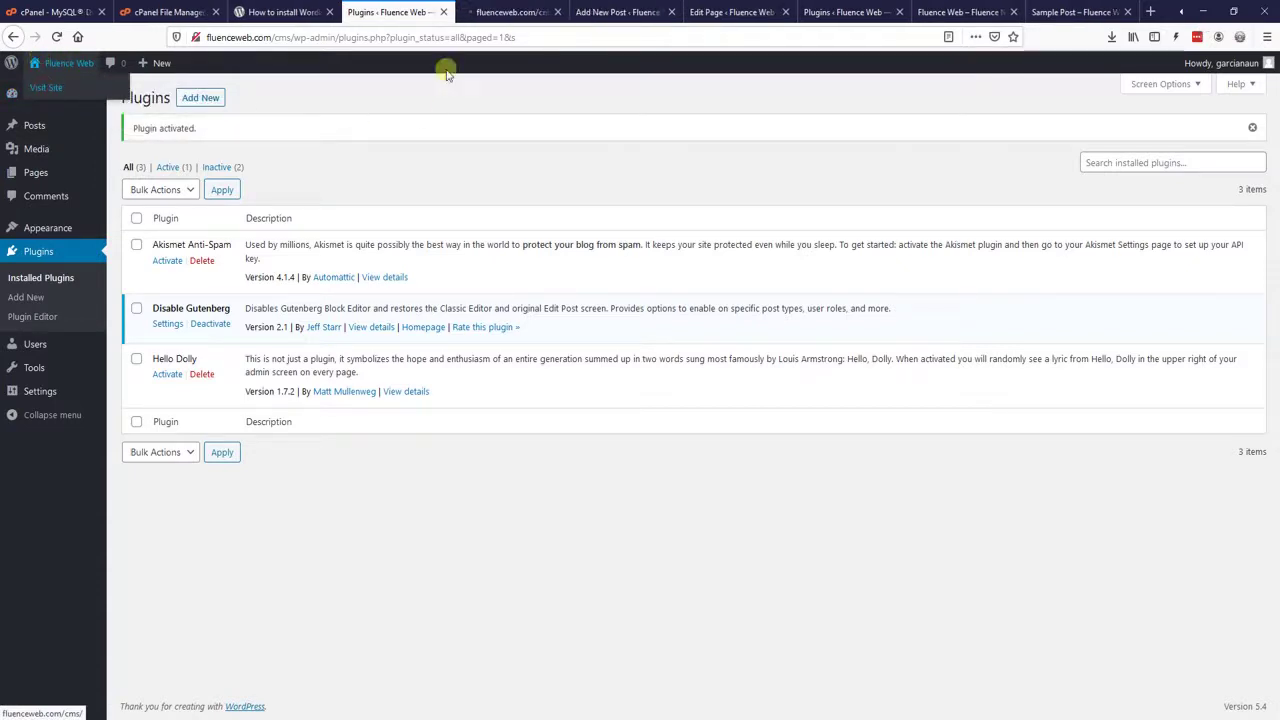
click(498, 9)
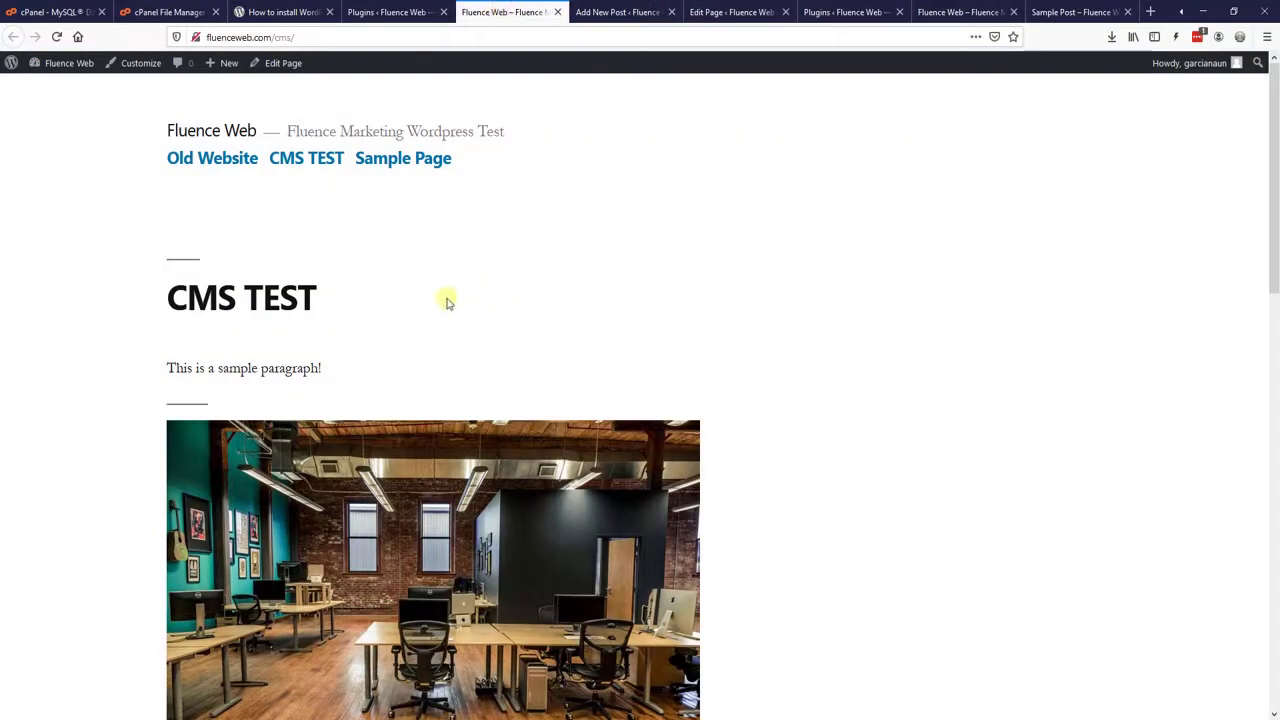
Step: Go back to the admin area, open the installed themes page and activate the Twenty Seventeen theme
click(385, 12)
click(632, 12)
click(733, 12)
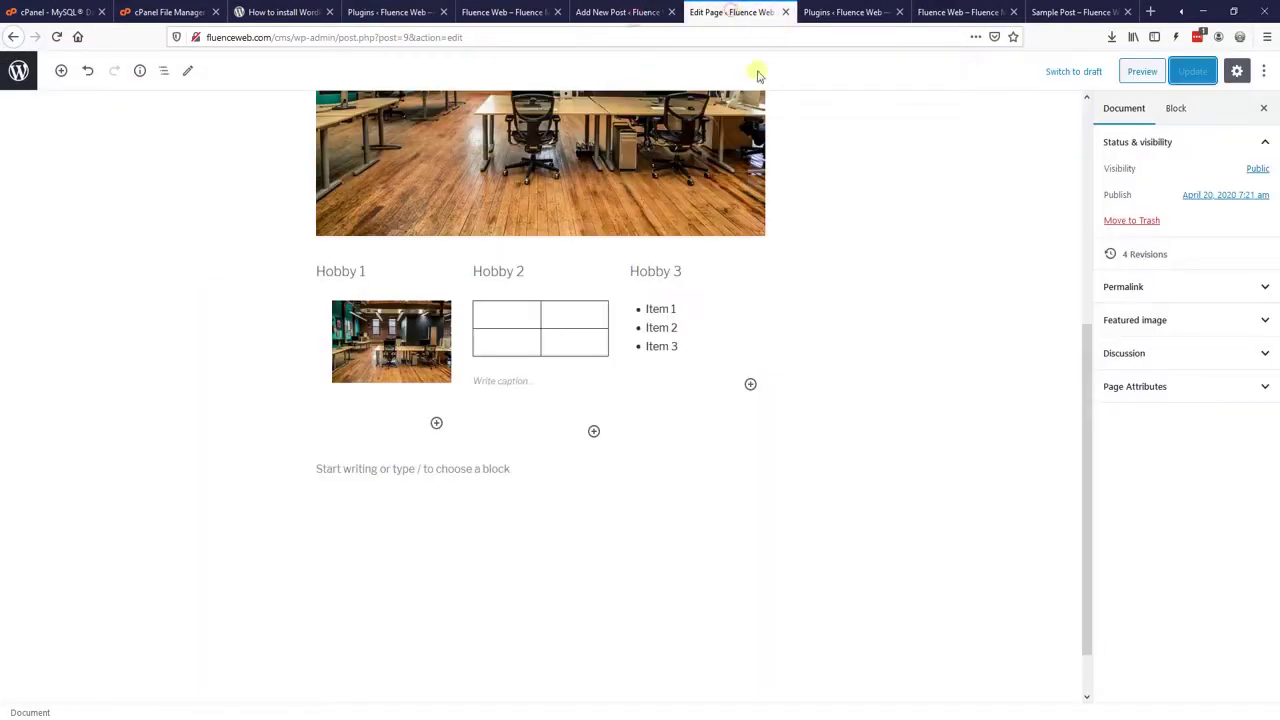
click(837, 12)
mouse_move(30, 230)
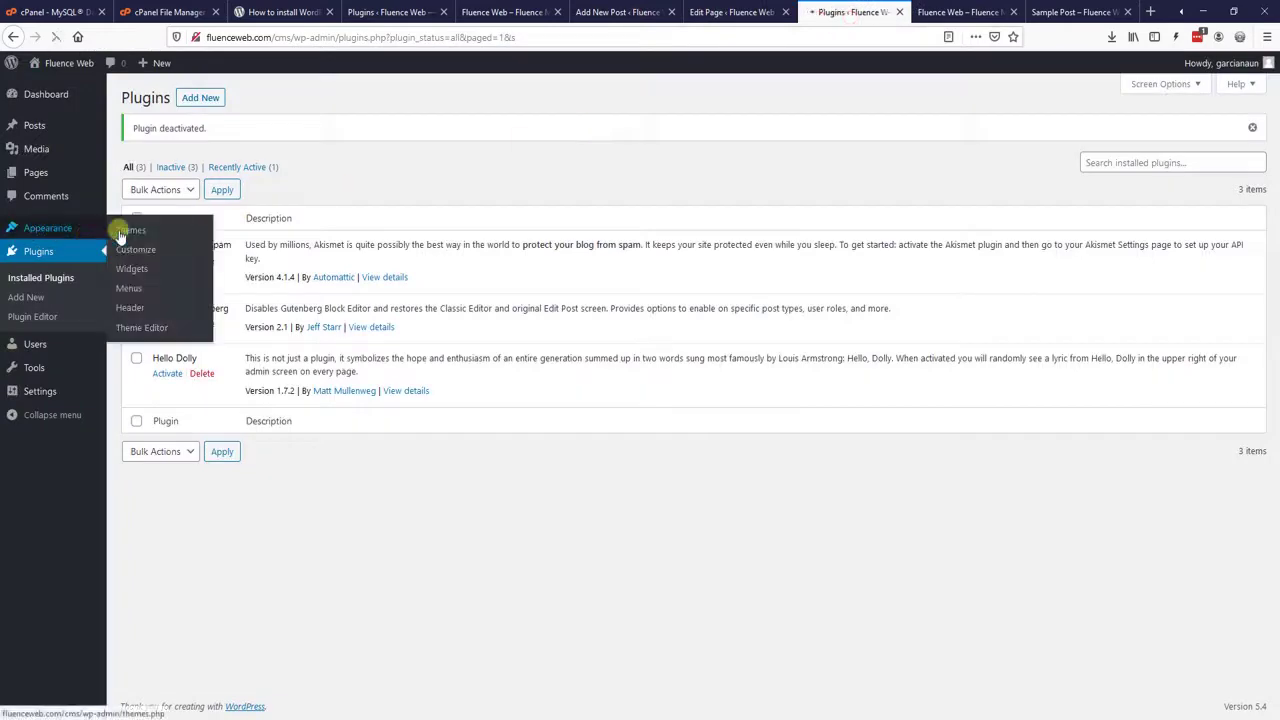
click(134, 229)
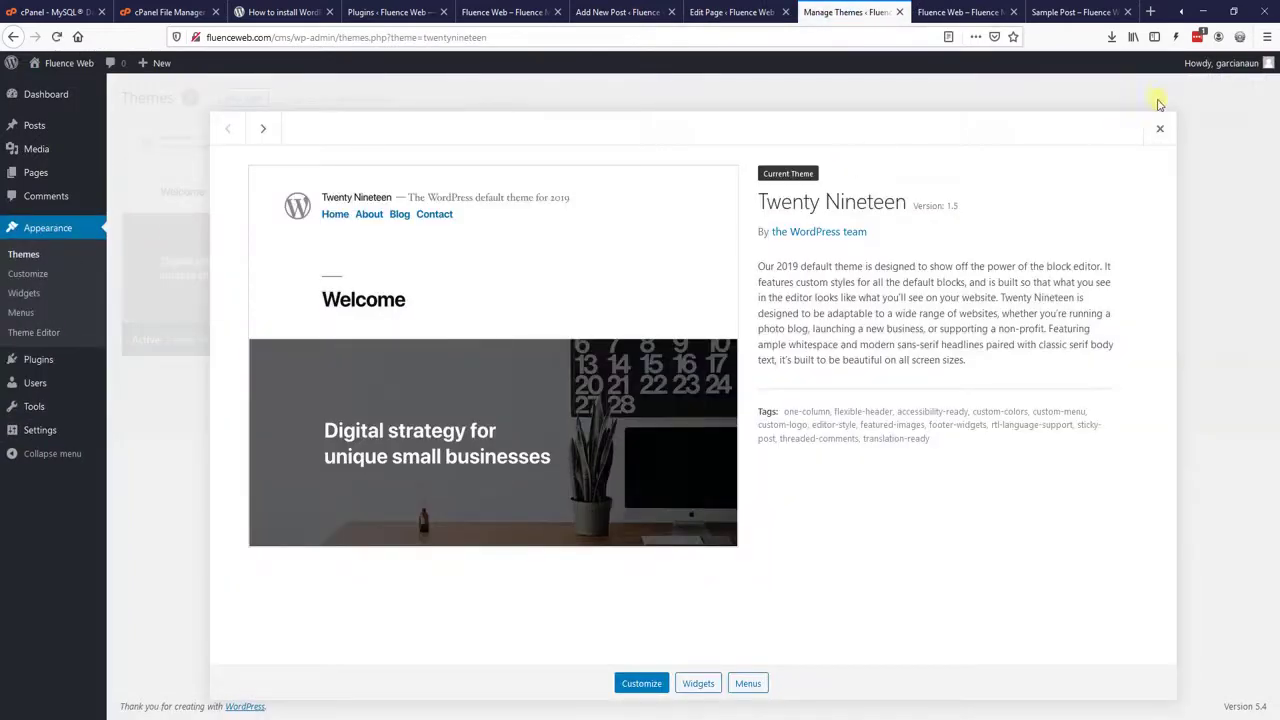
click(1159, 128)
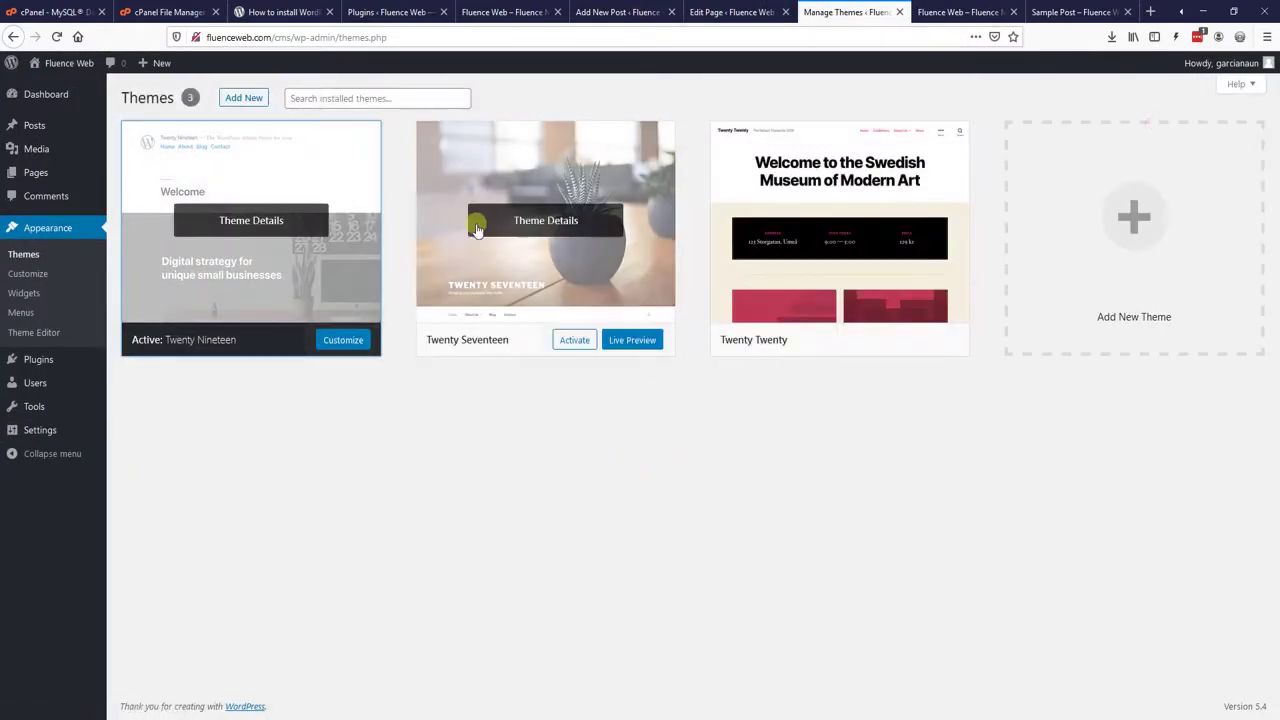
click(574, 340)
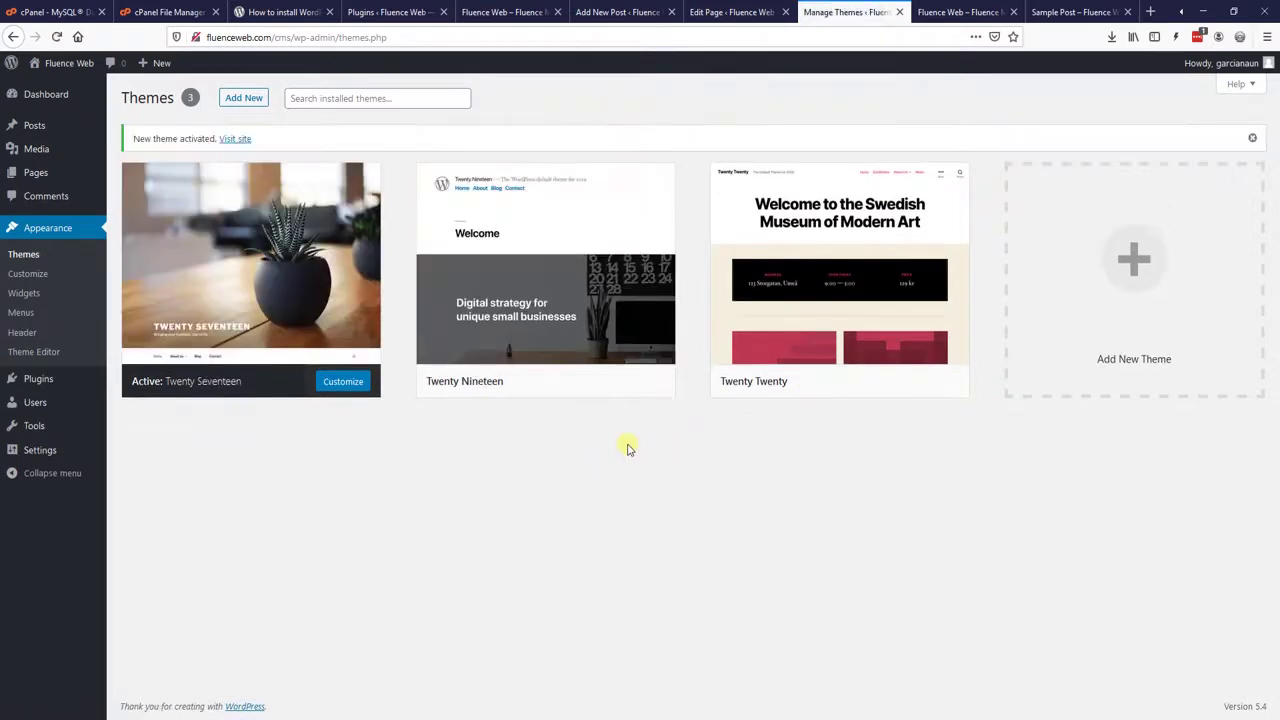
Step: Reload the live homepage and examine its header image, navigation and content under the Twenty Seventeen theme
click(960, 12)
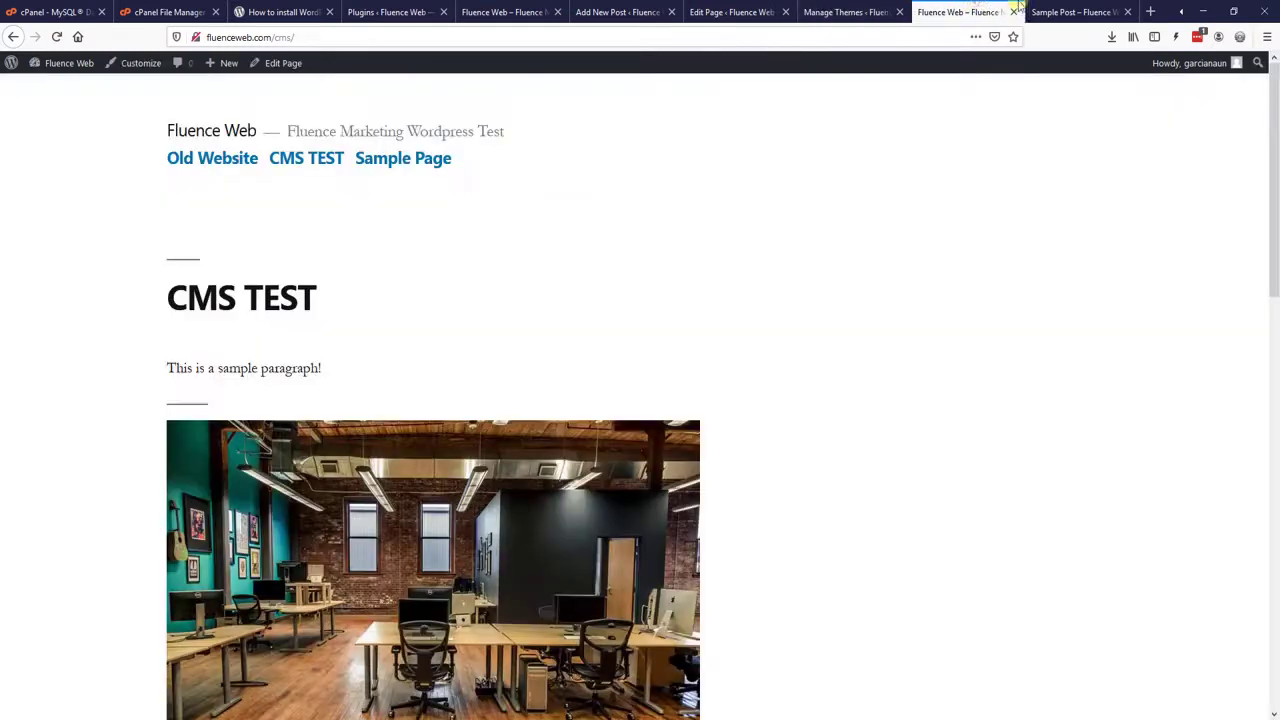
click(57, 37)
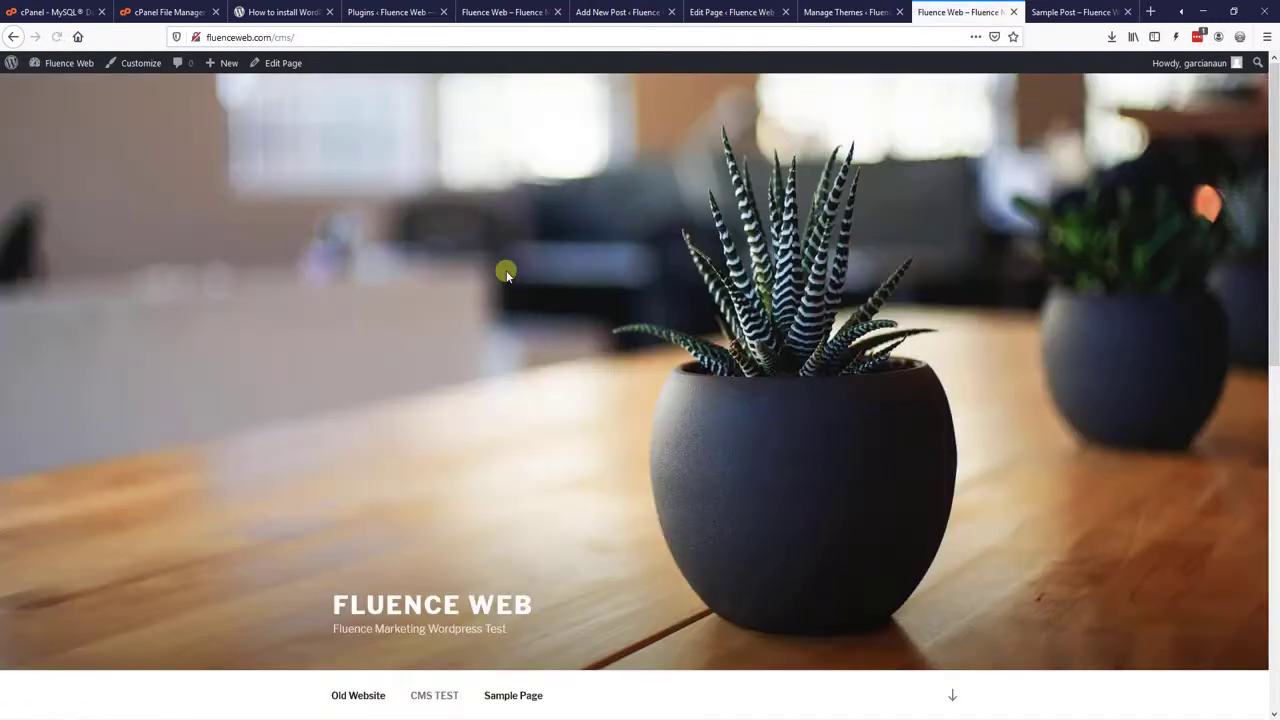
scroll(506, 270, down, 2)
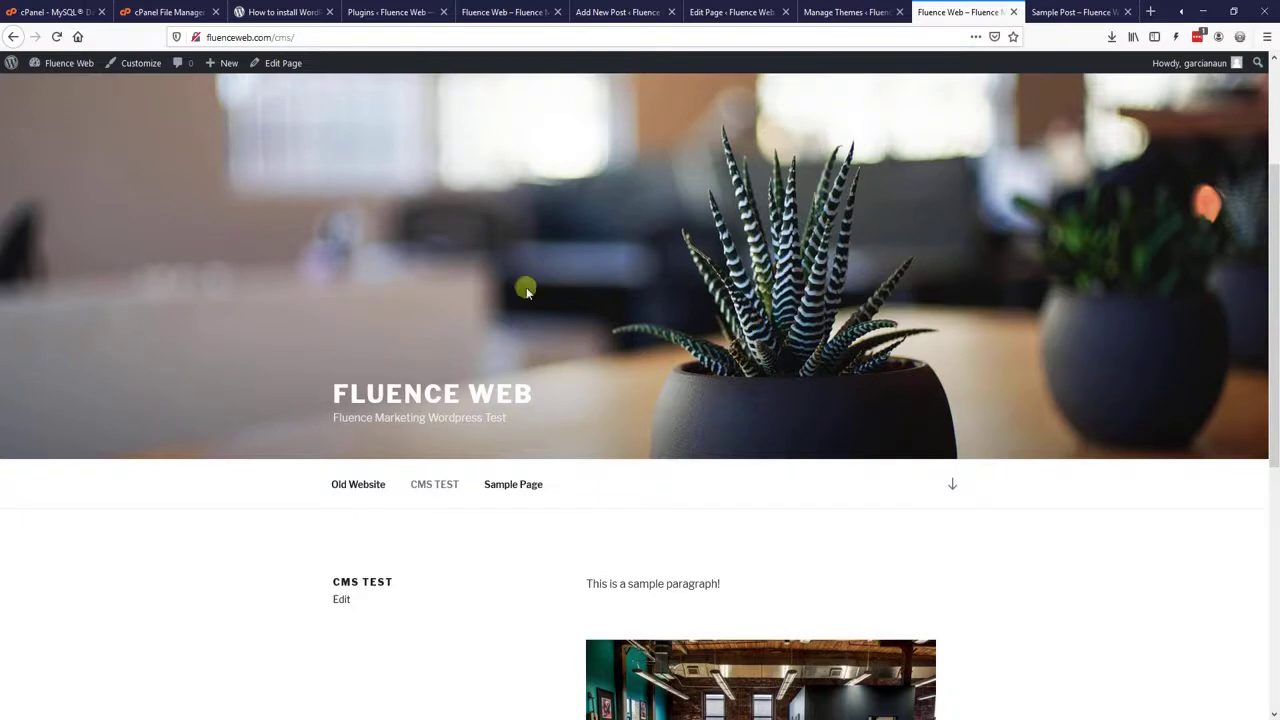
click(820, 12)
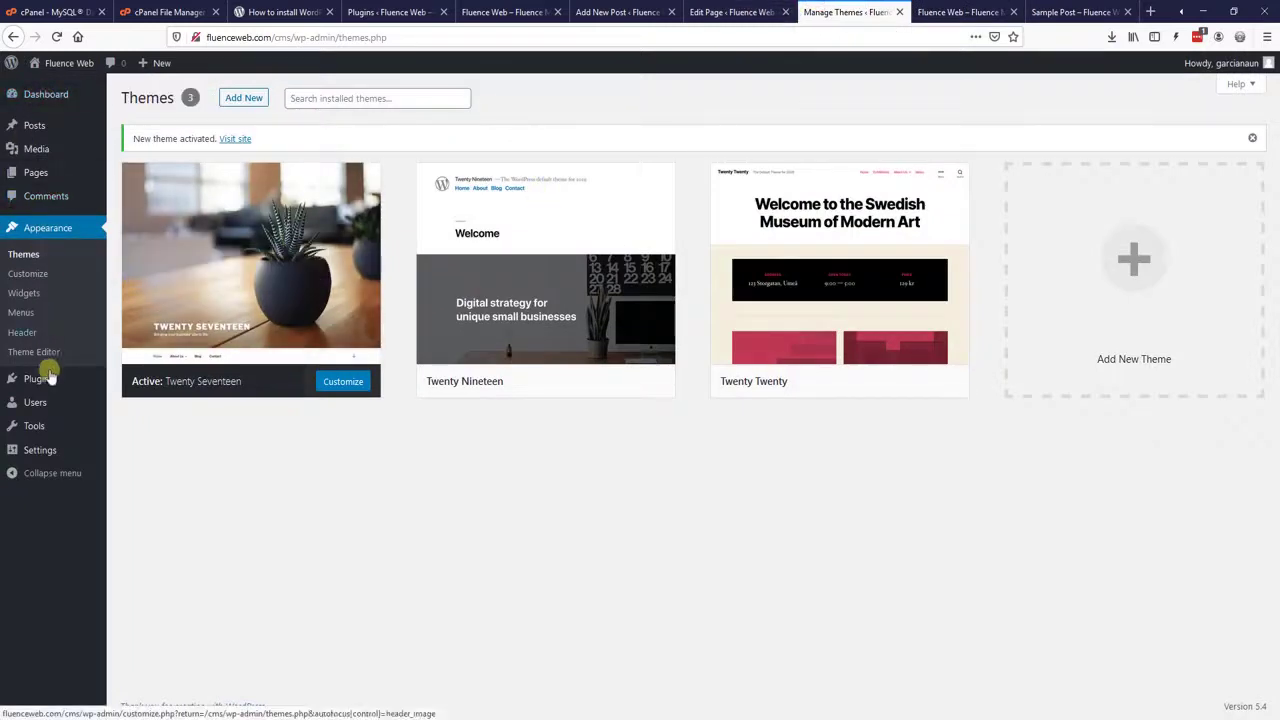
click(938, 12)
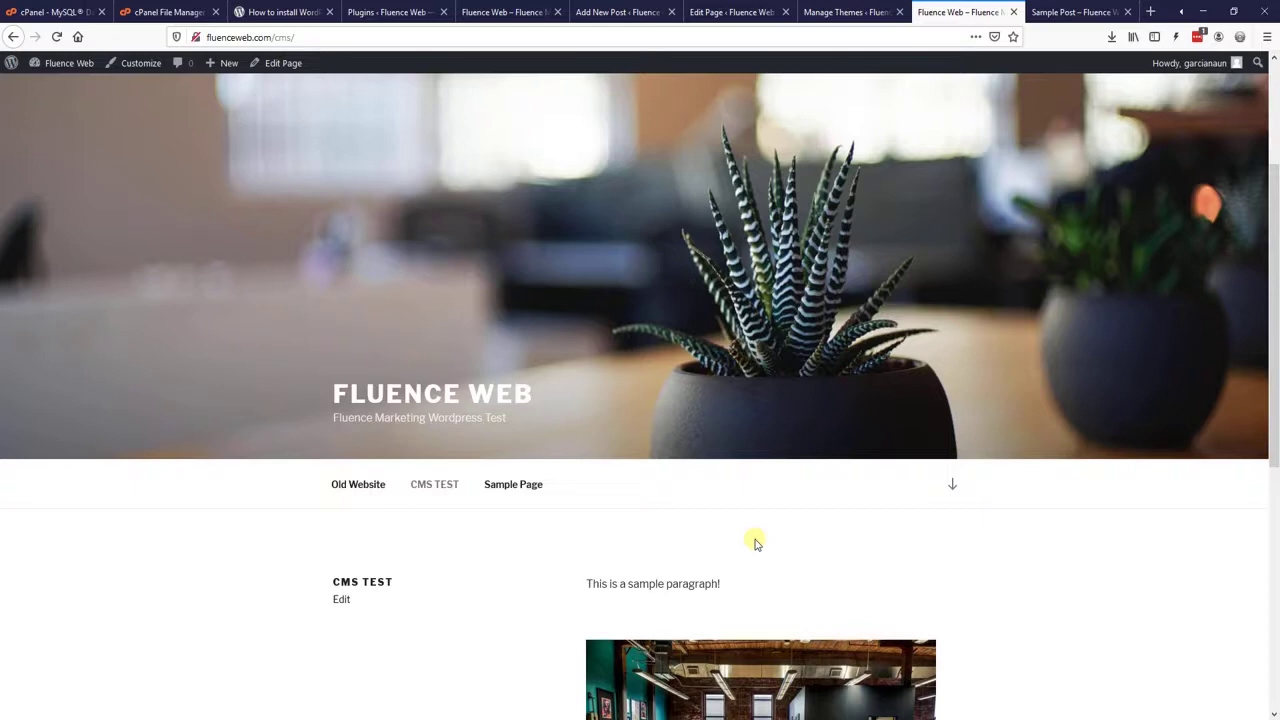
Step: Switch to Snipping Tool and capture the homepage from the address bar down to the office photo
scroll(366, 415, down, 2)
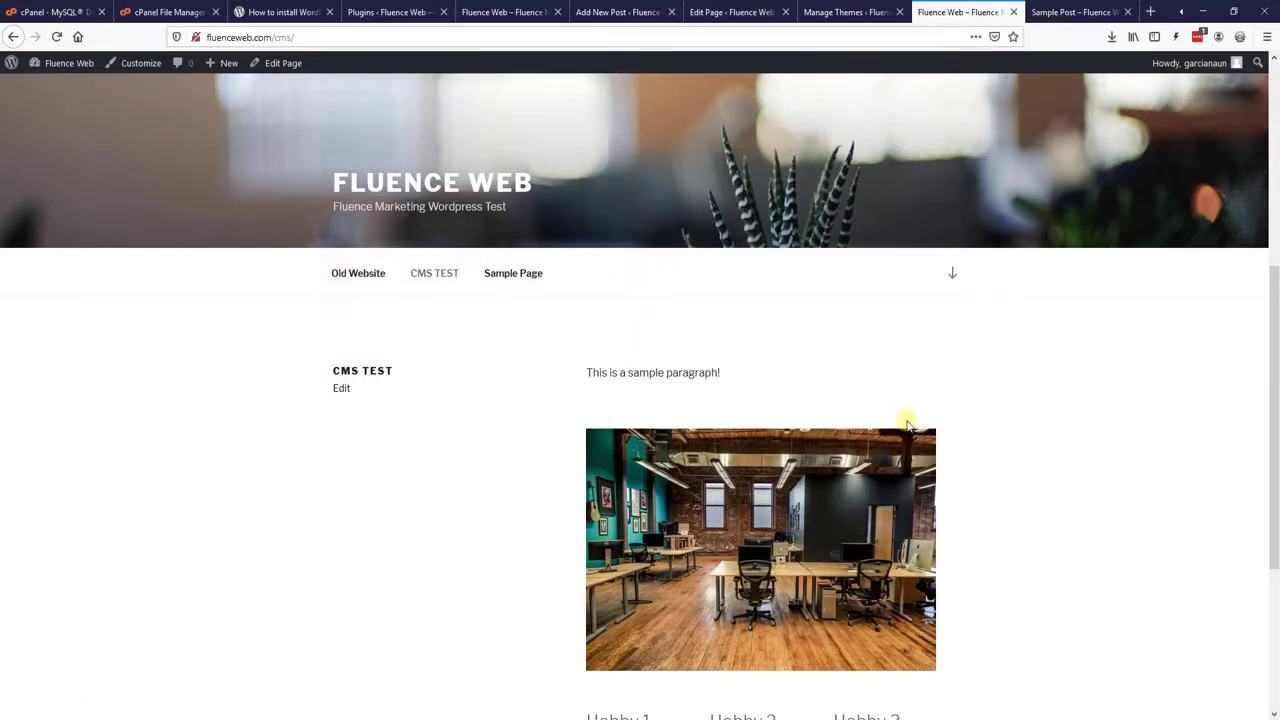
scroll(907, 424, down, 3)
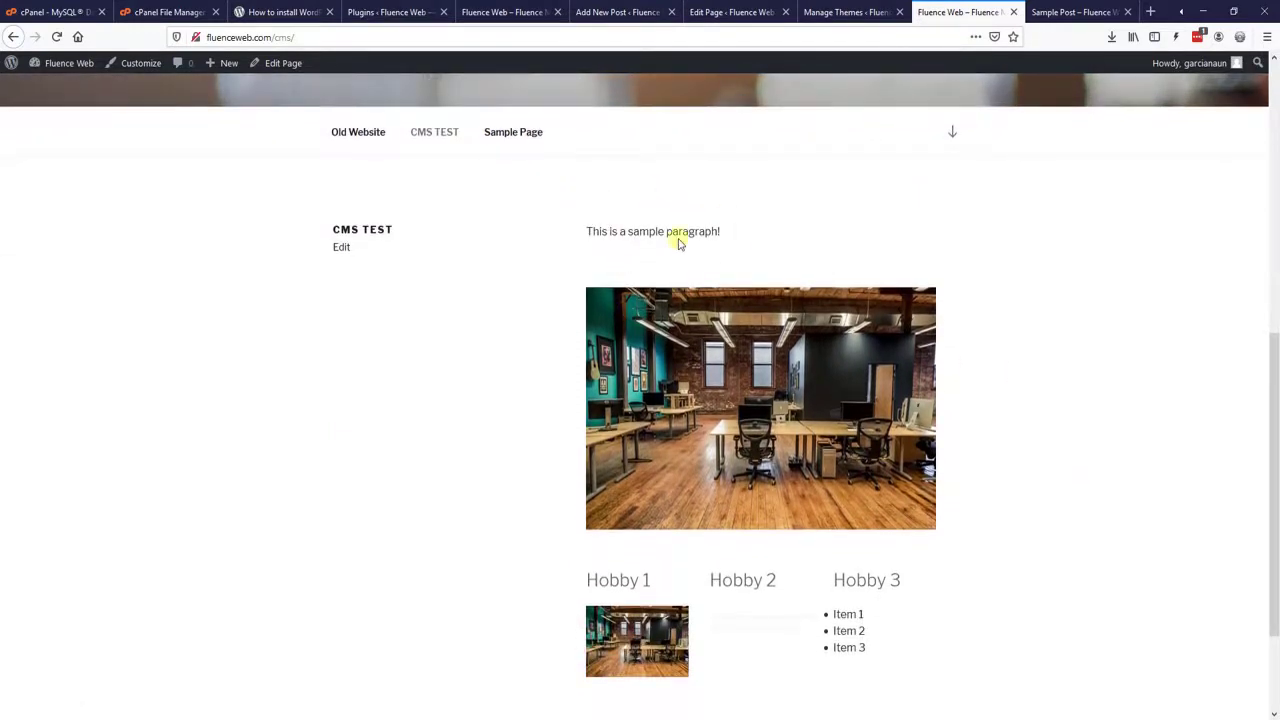
scroll(799, 469, up, 3)
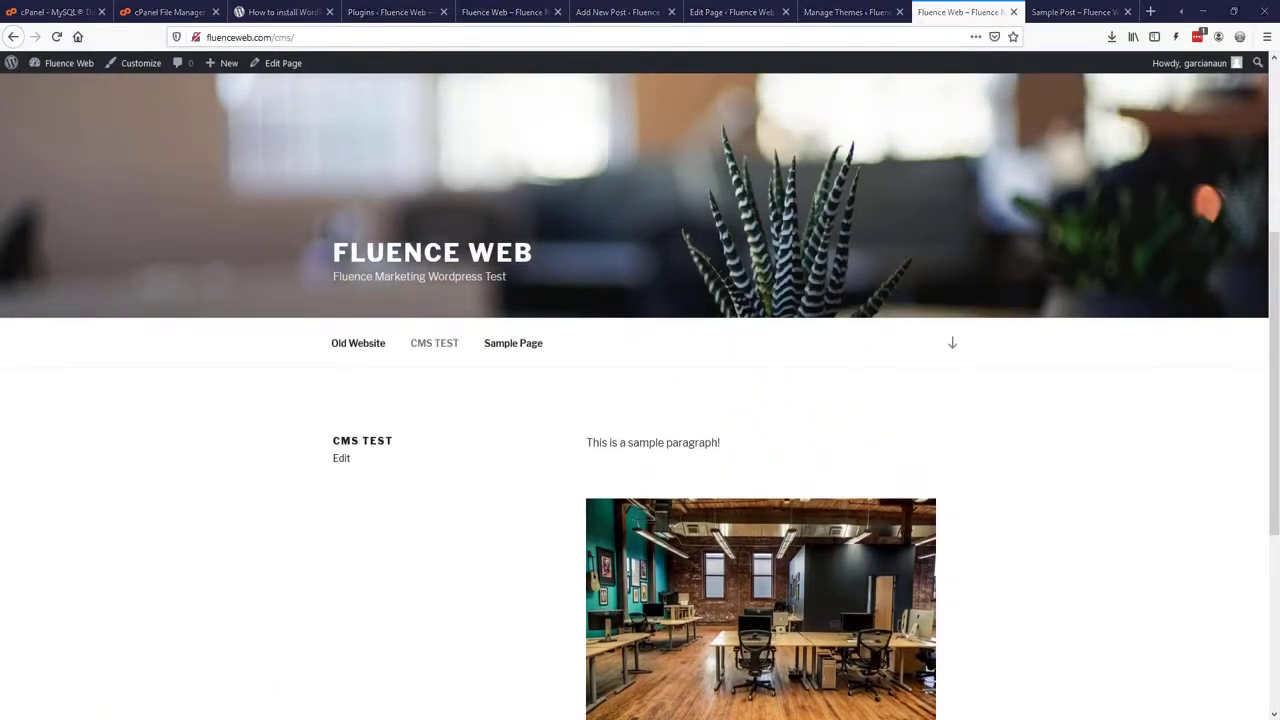
click(977, 193)
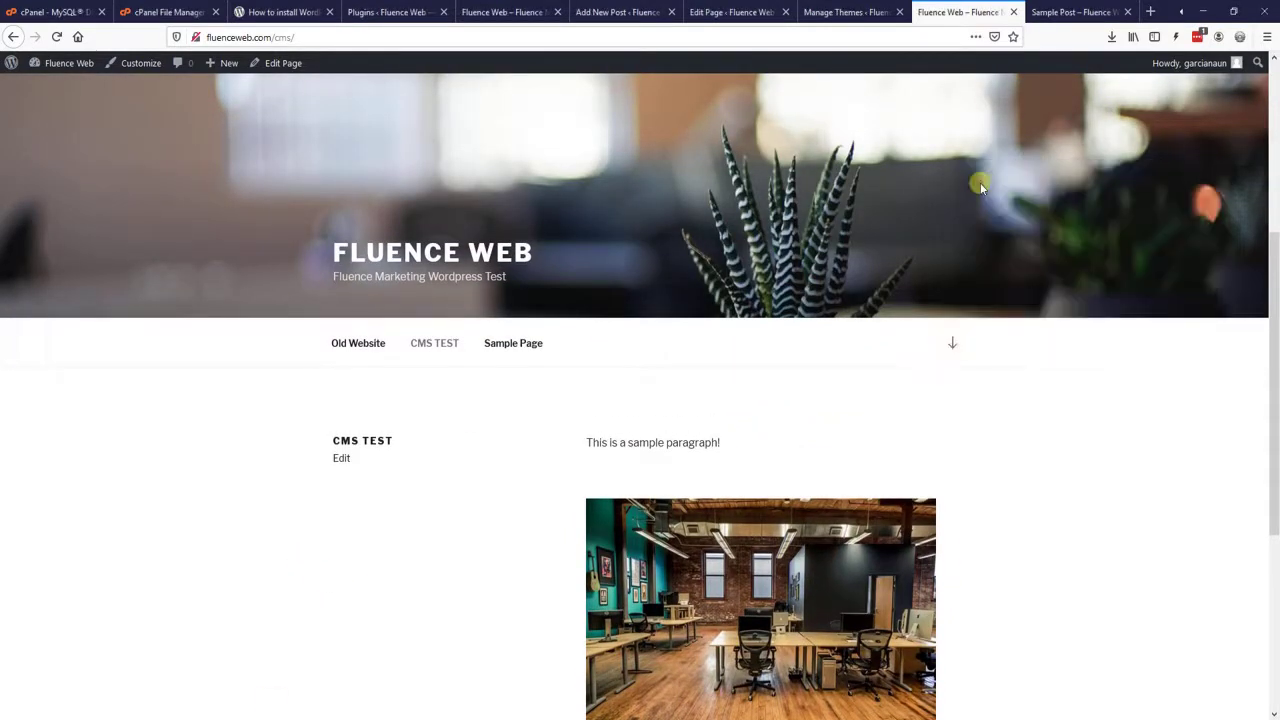
drag(155, 20, 1063, 688)
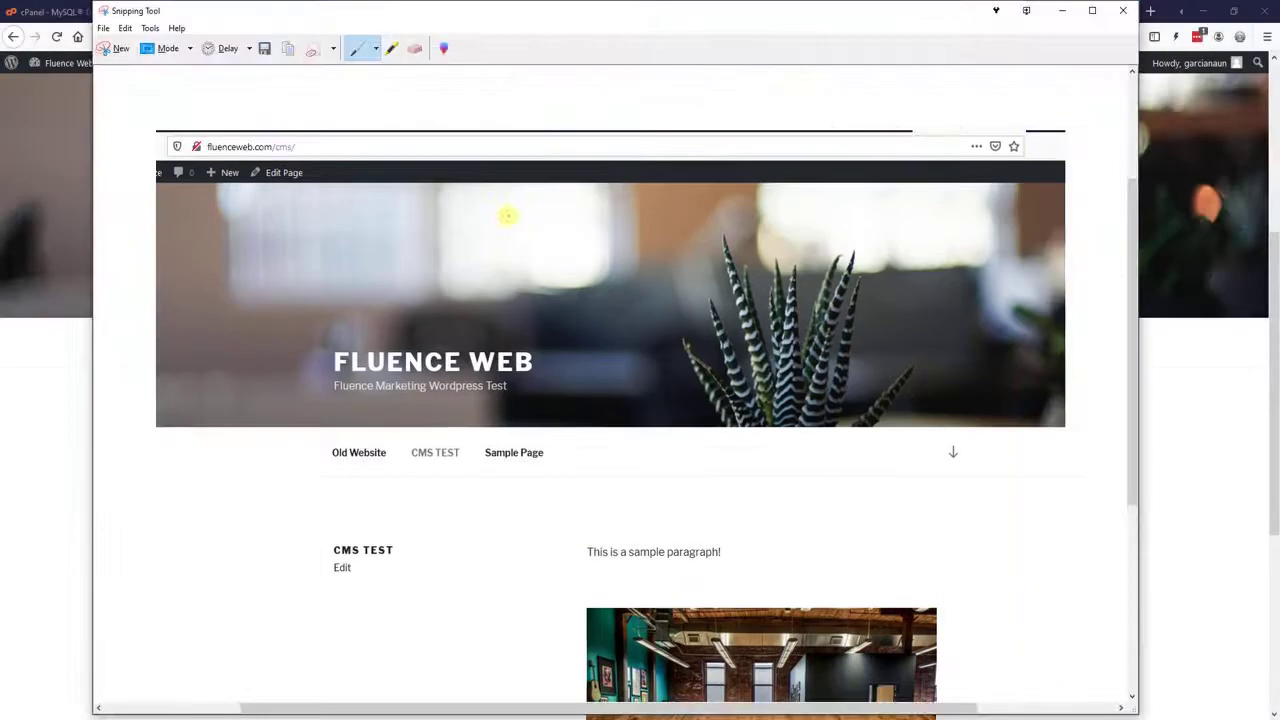
Step: Mark the page address, navigation menu, sample paragraph and office photo on the snip with the yellow highlighter
click(392, 48)
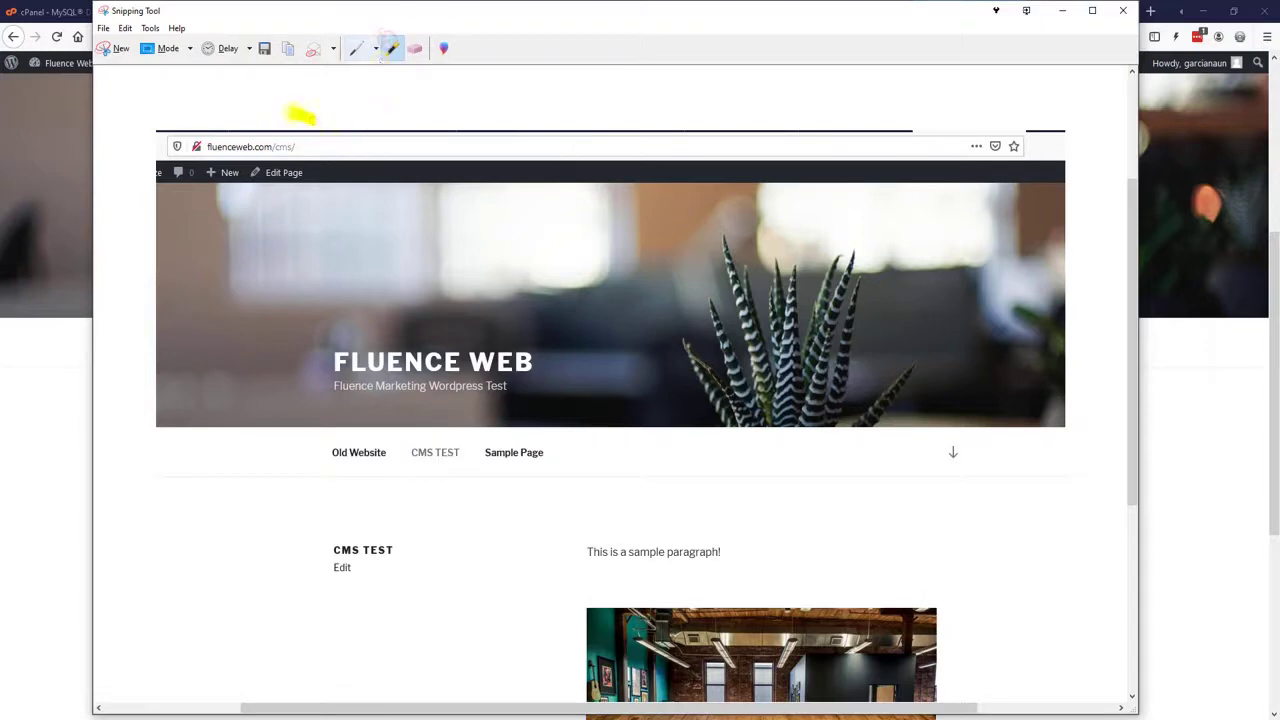
drag(300, 114, 314, 119)
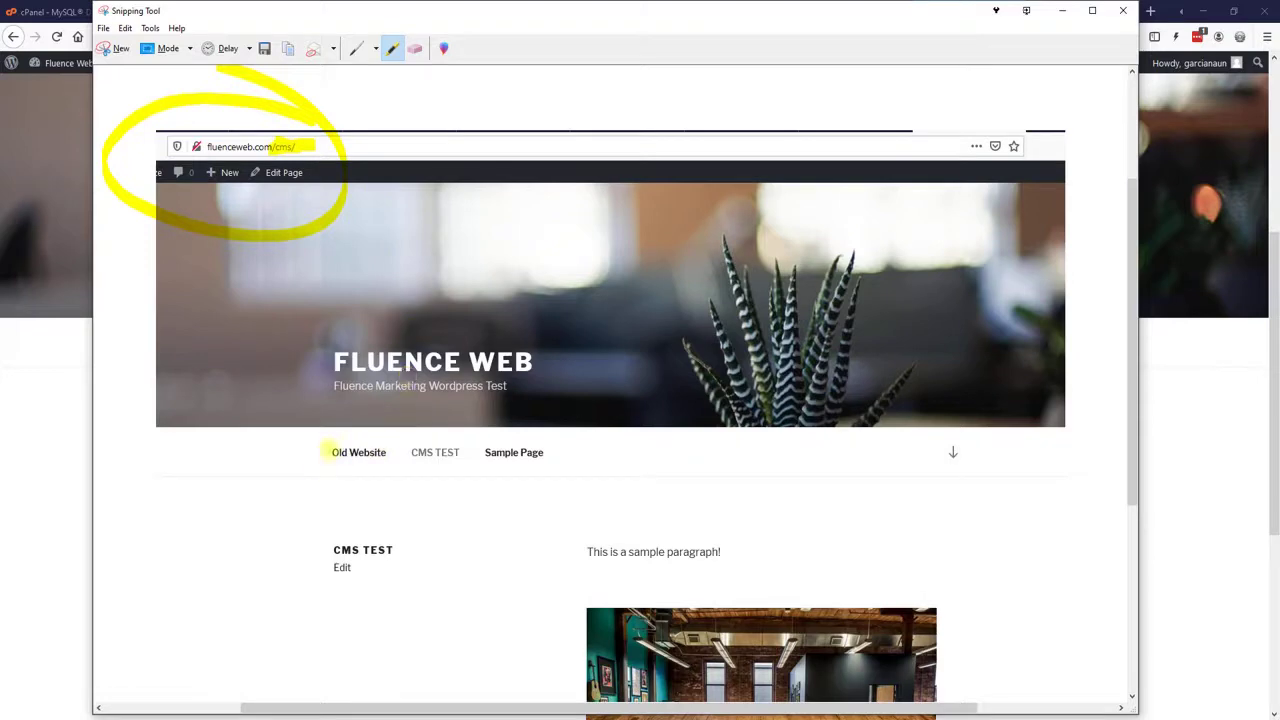
mouse_move(325, 448)
mouse_down()
mouse_move(600, 462)
mouse_move(380, 435)
mouse_move(640, 490)
mouse_up()
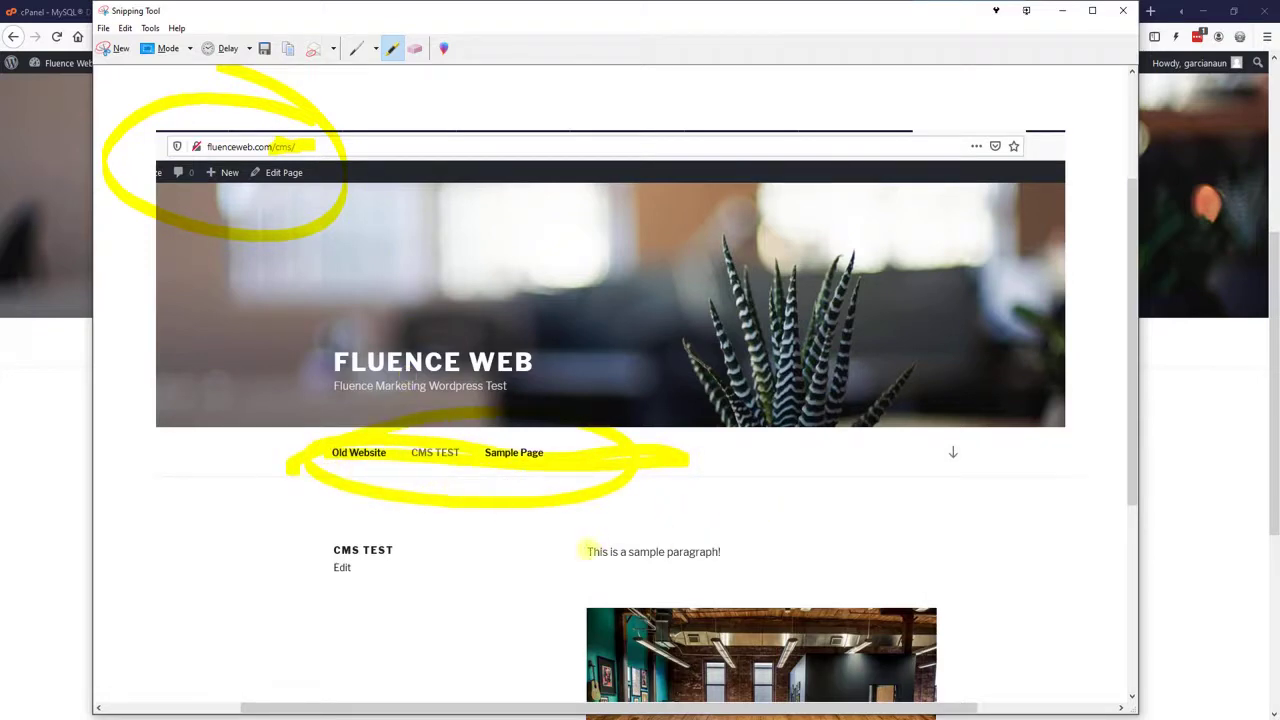
mouse_move(745, 522)
mouse_down()
mouse_move(715, 520)
mouse_move(745, 530)
mouse_up()
mouse_move(863, 584)
mouse_down()
mouse_move(540, 640)
mouse_move(590, 700)
mouse_up()
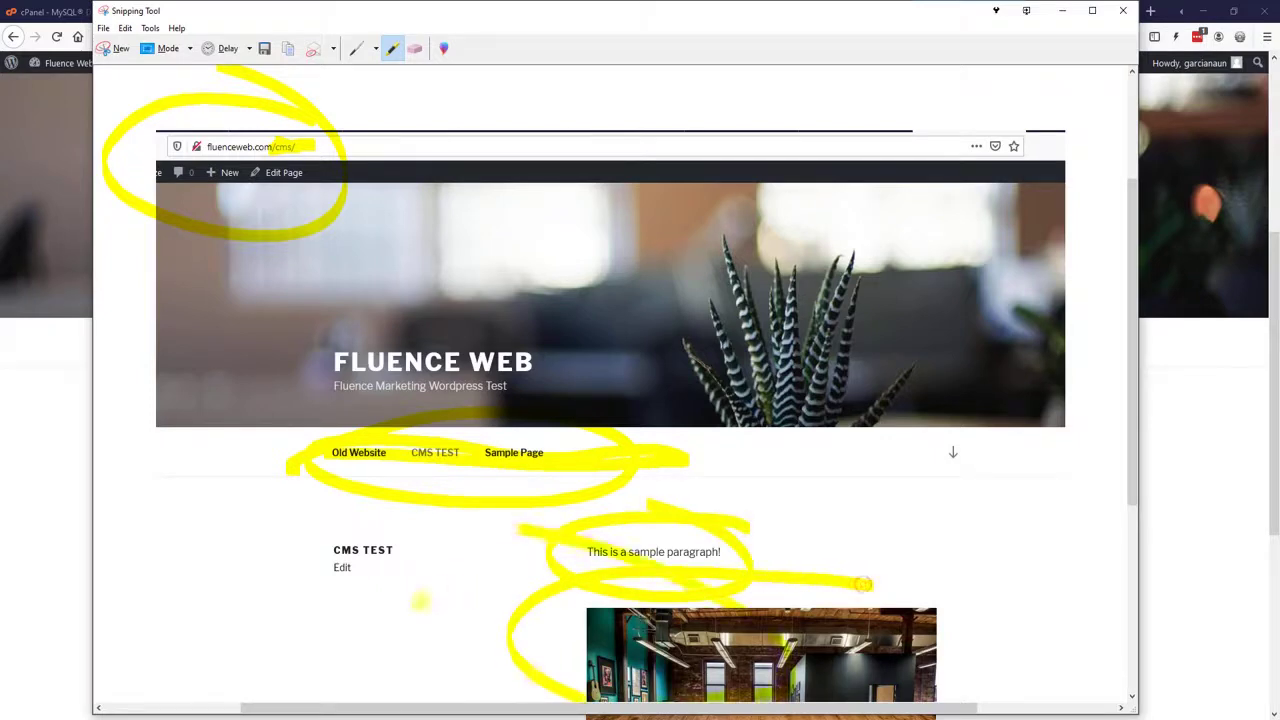